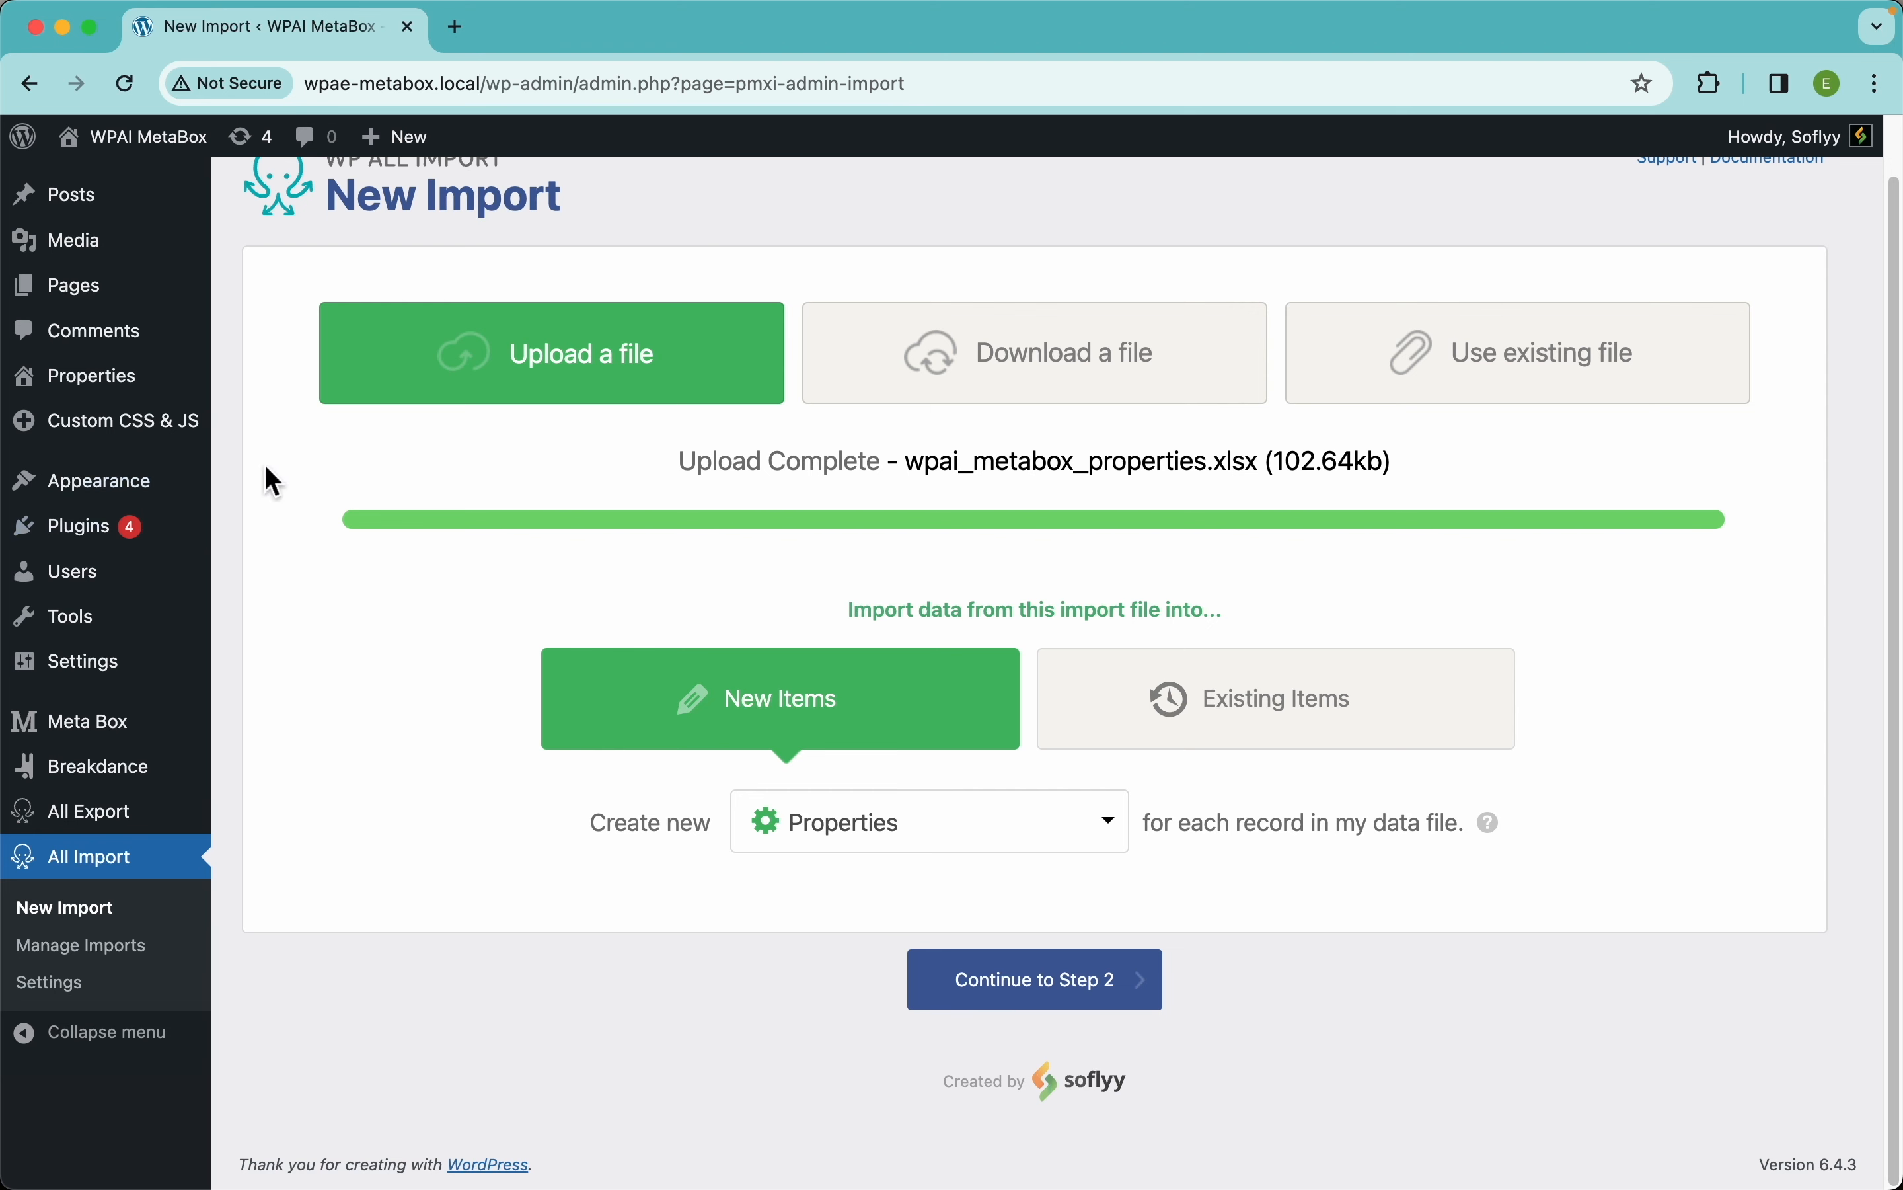
# - Open the Properties post list in a separate browser tab while keeping the import page in view
pyautogui.moveTo(157, 636)
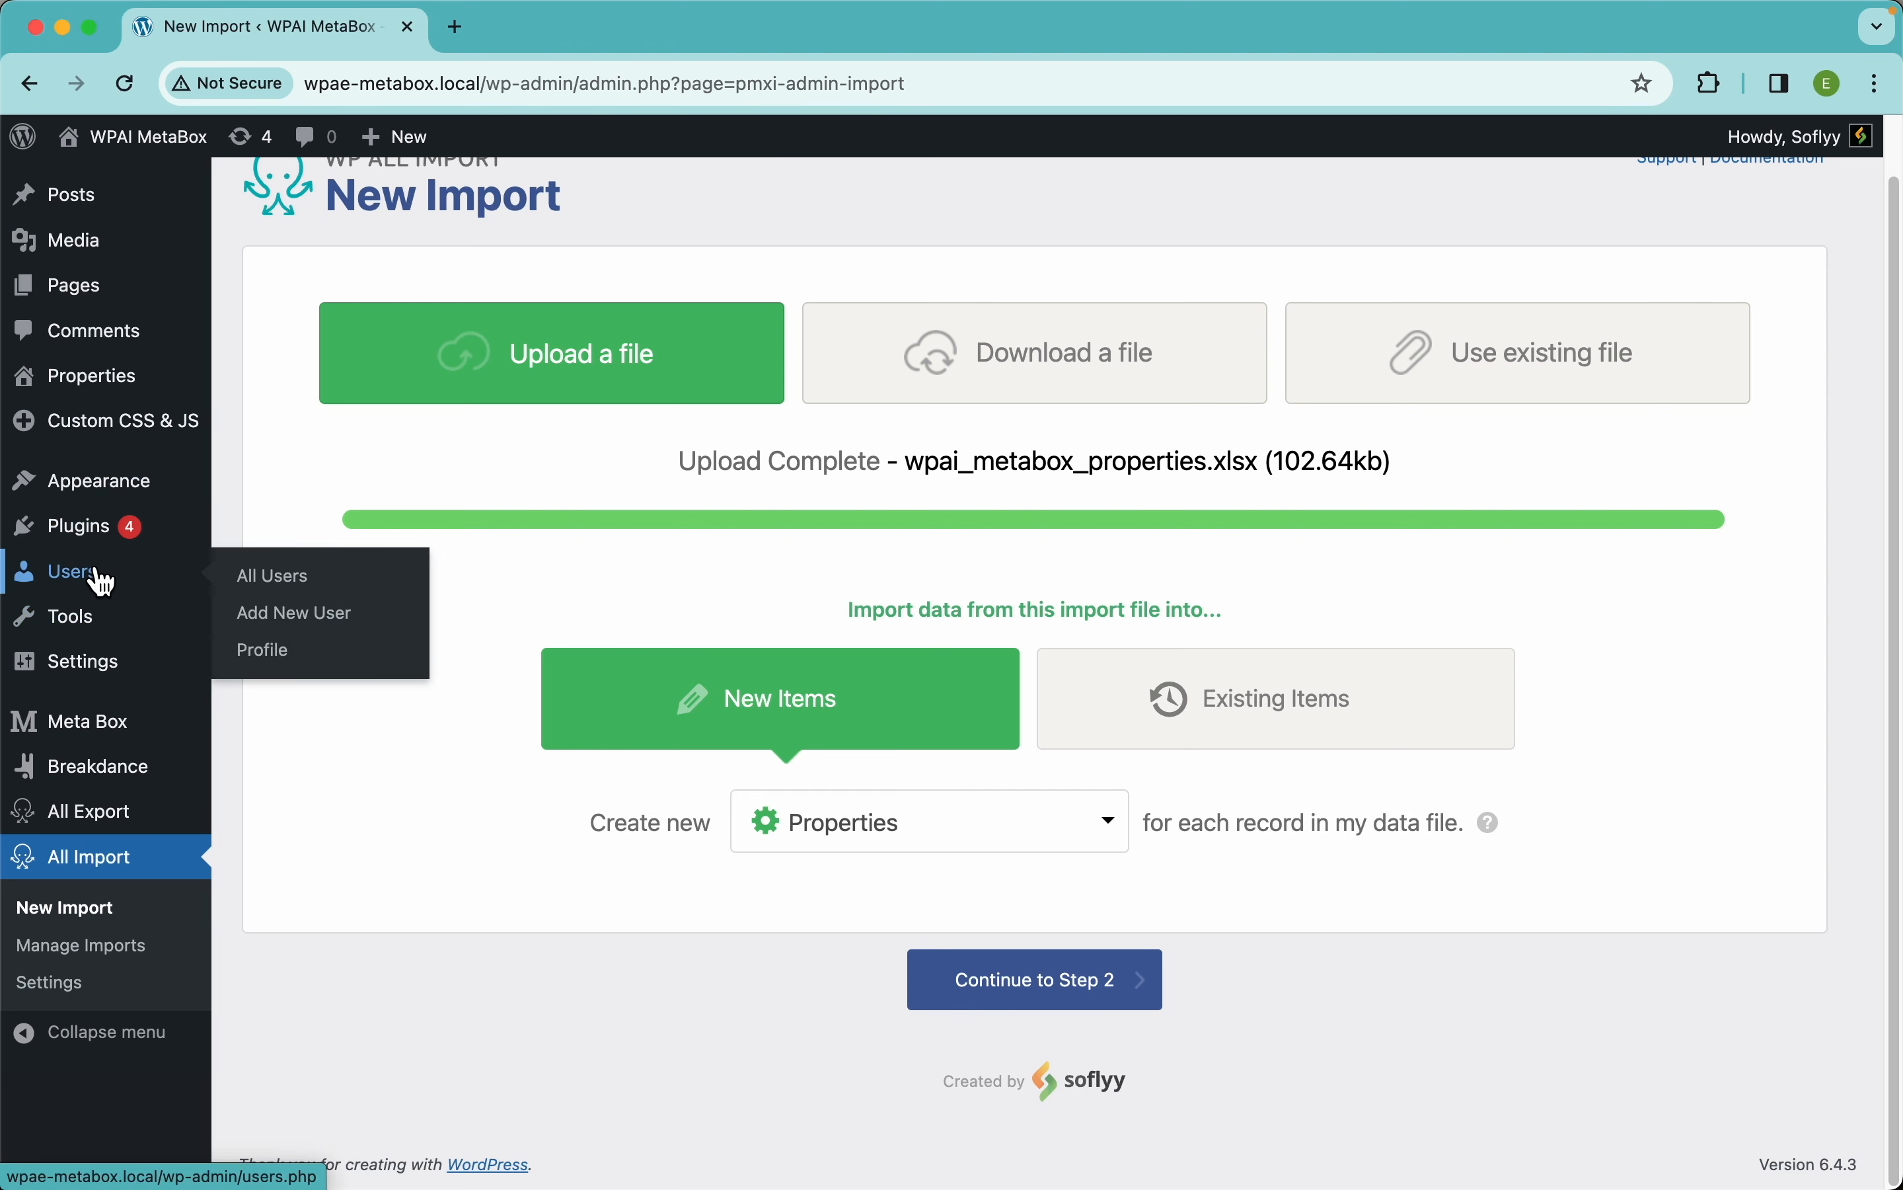
pyautogui.moveTo(136, 391)
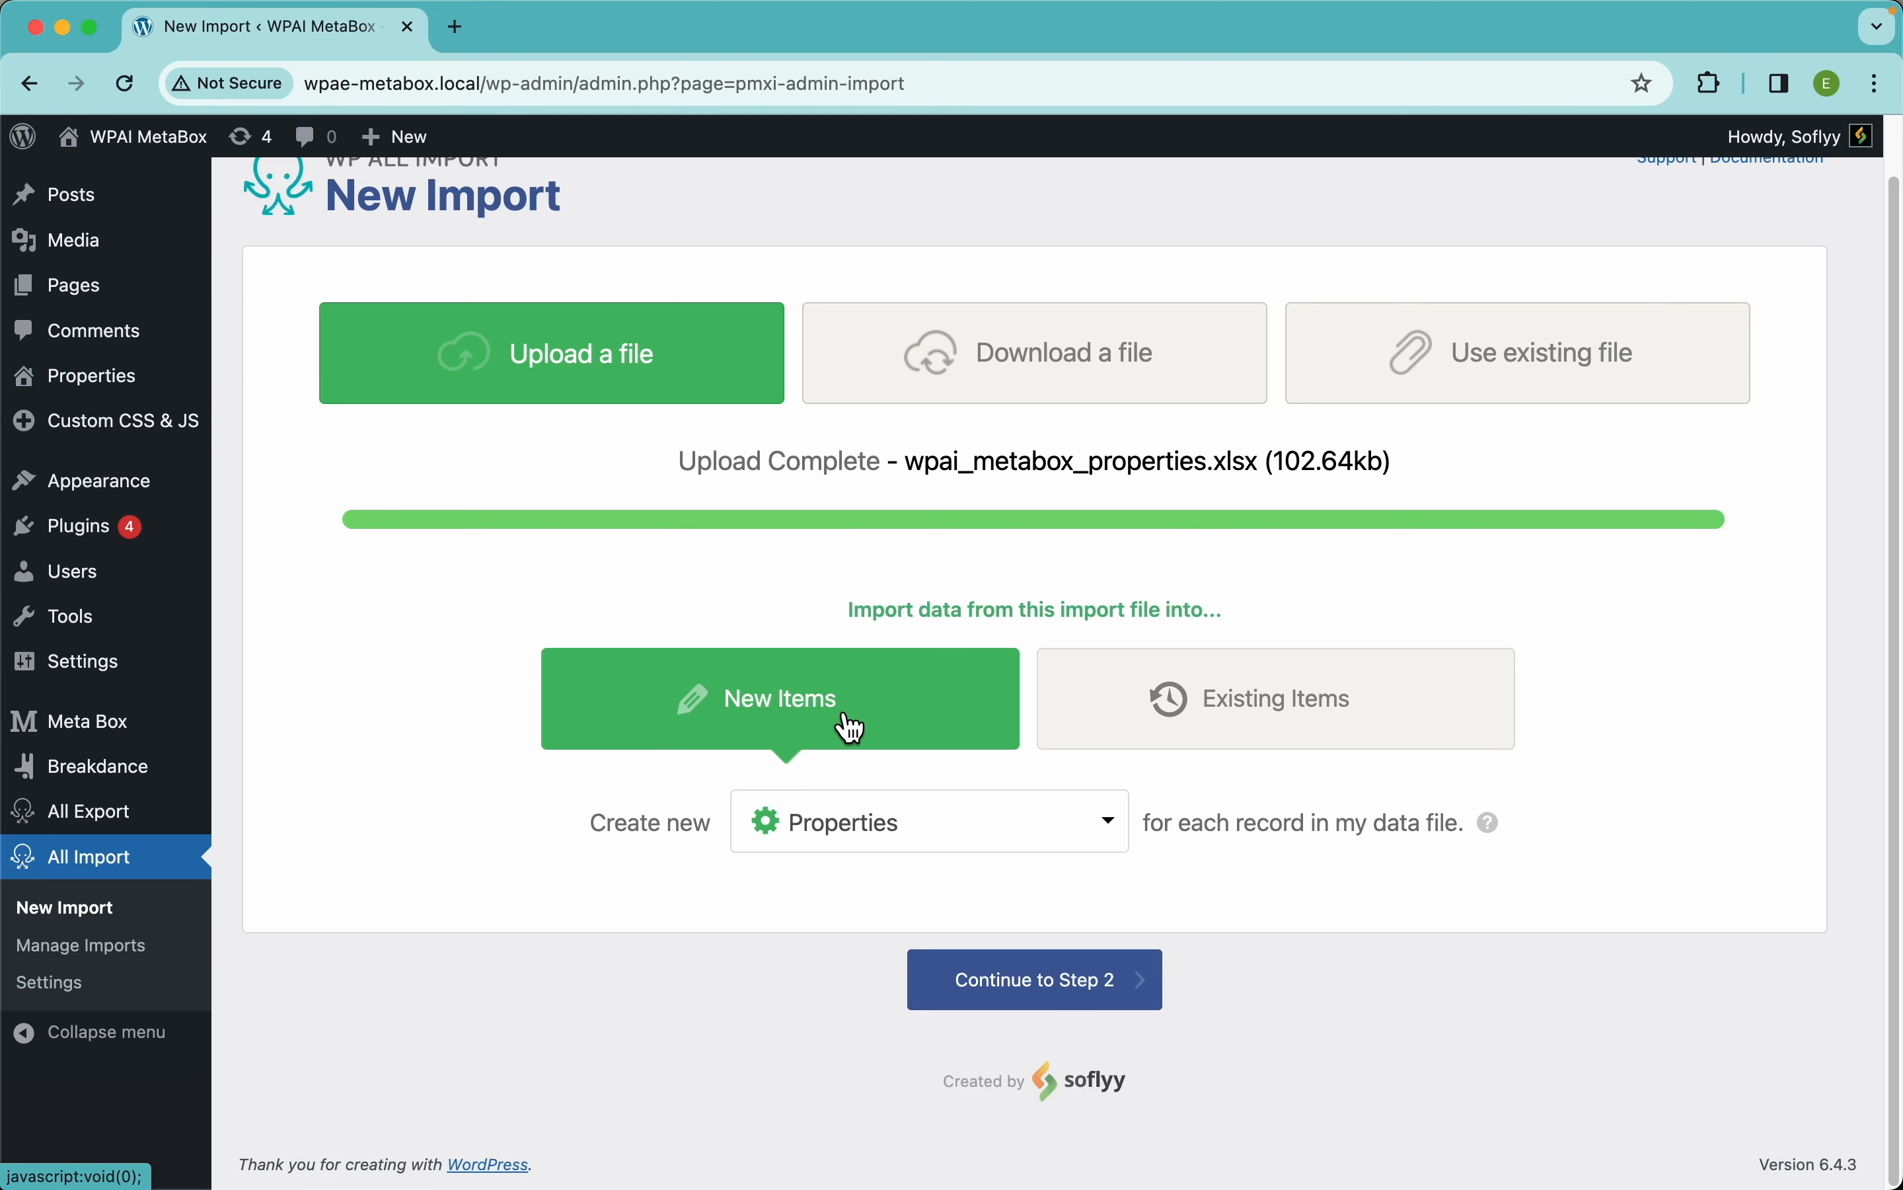
pyautogui.keyDown('super'); pyautogui.click(152, 390); pyautogui.keyUp('super')
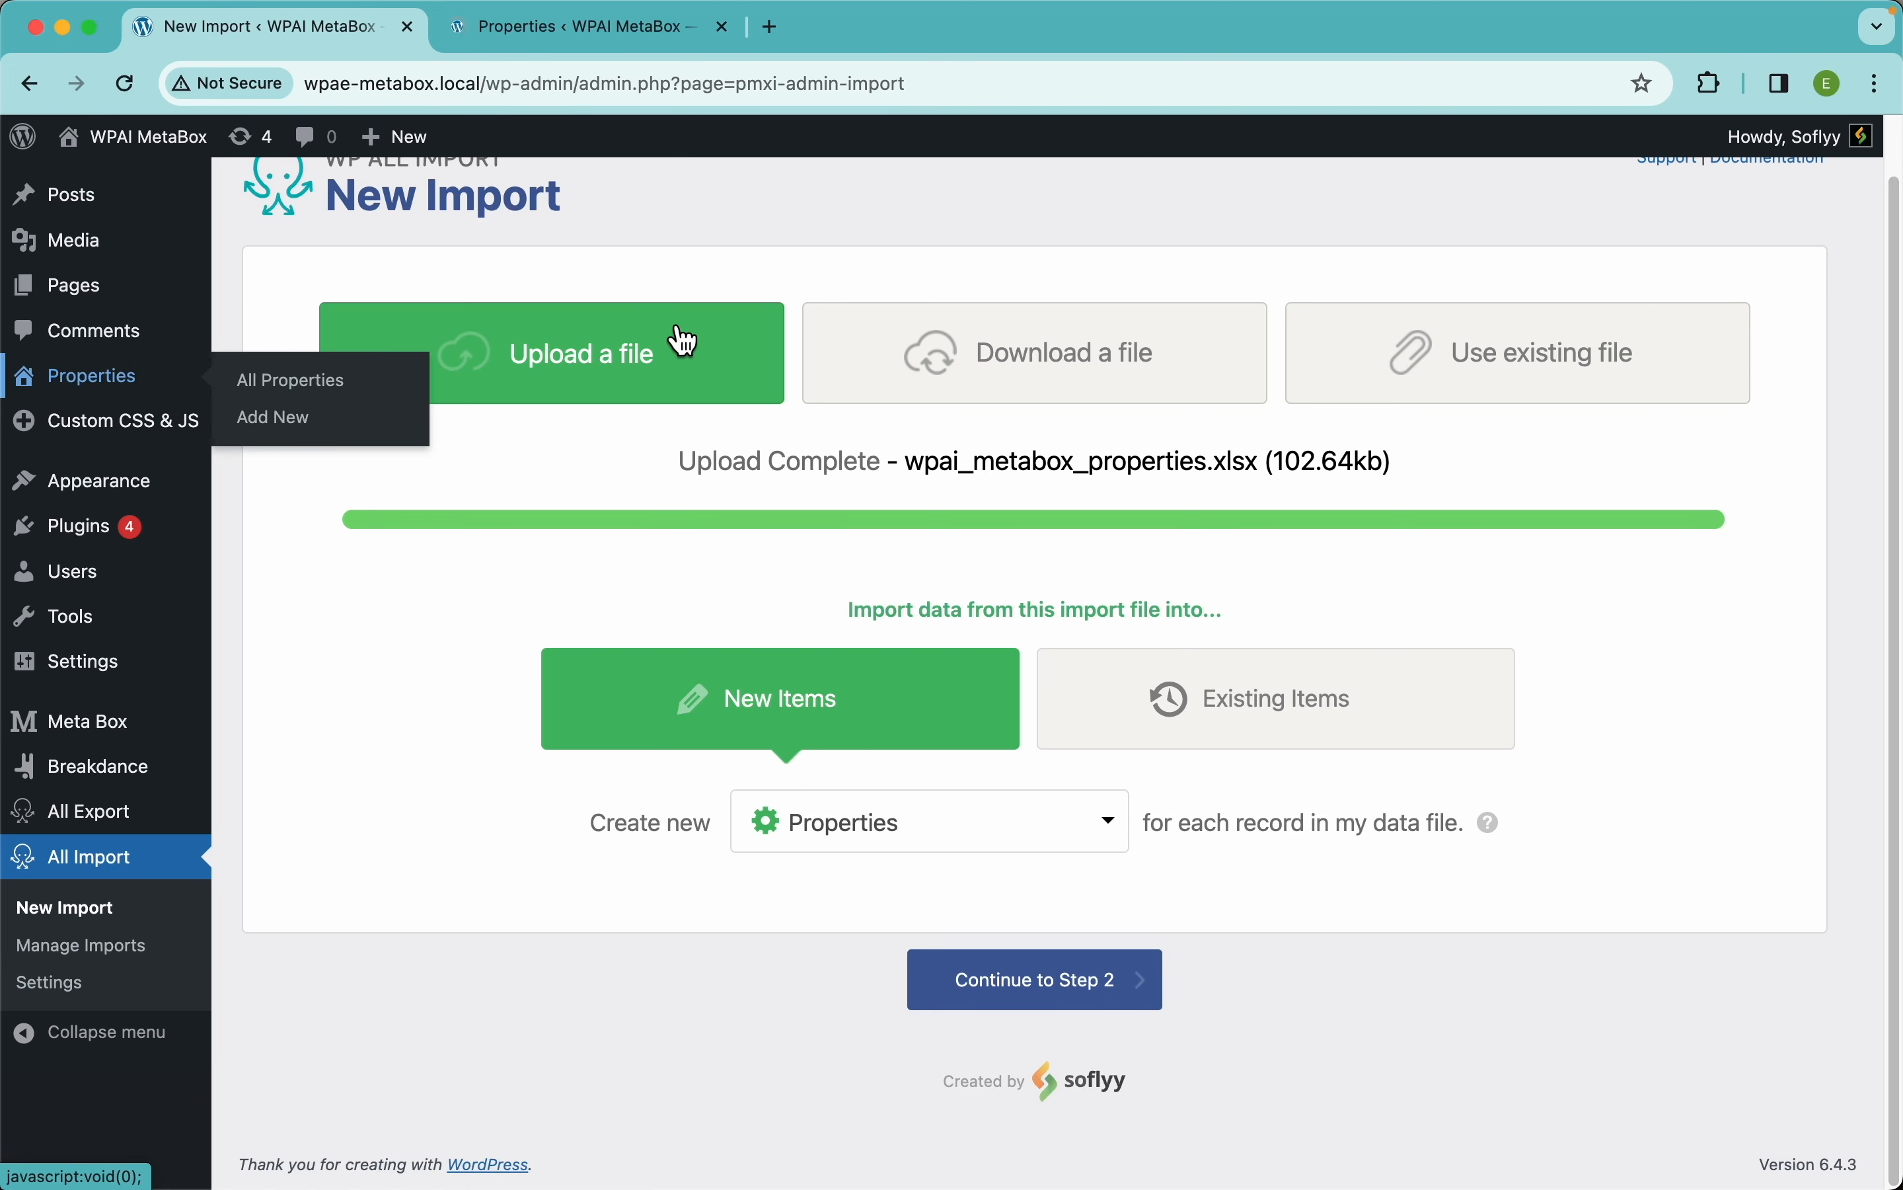
pyautogui.hotkey('ctrl', 'Tab')
pyautogui.hotkey('ctrl', 'shift', 'Tab')
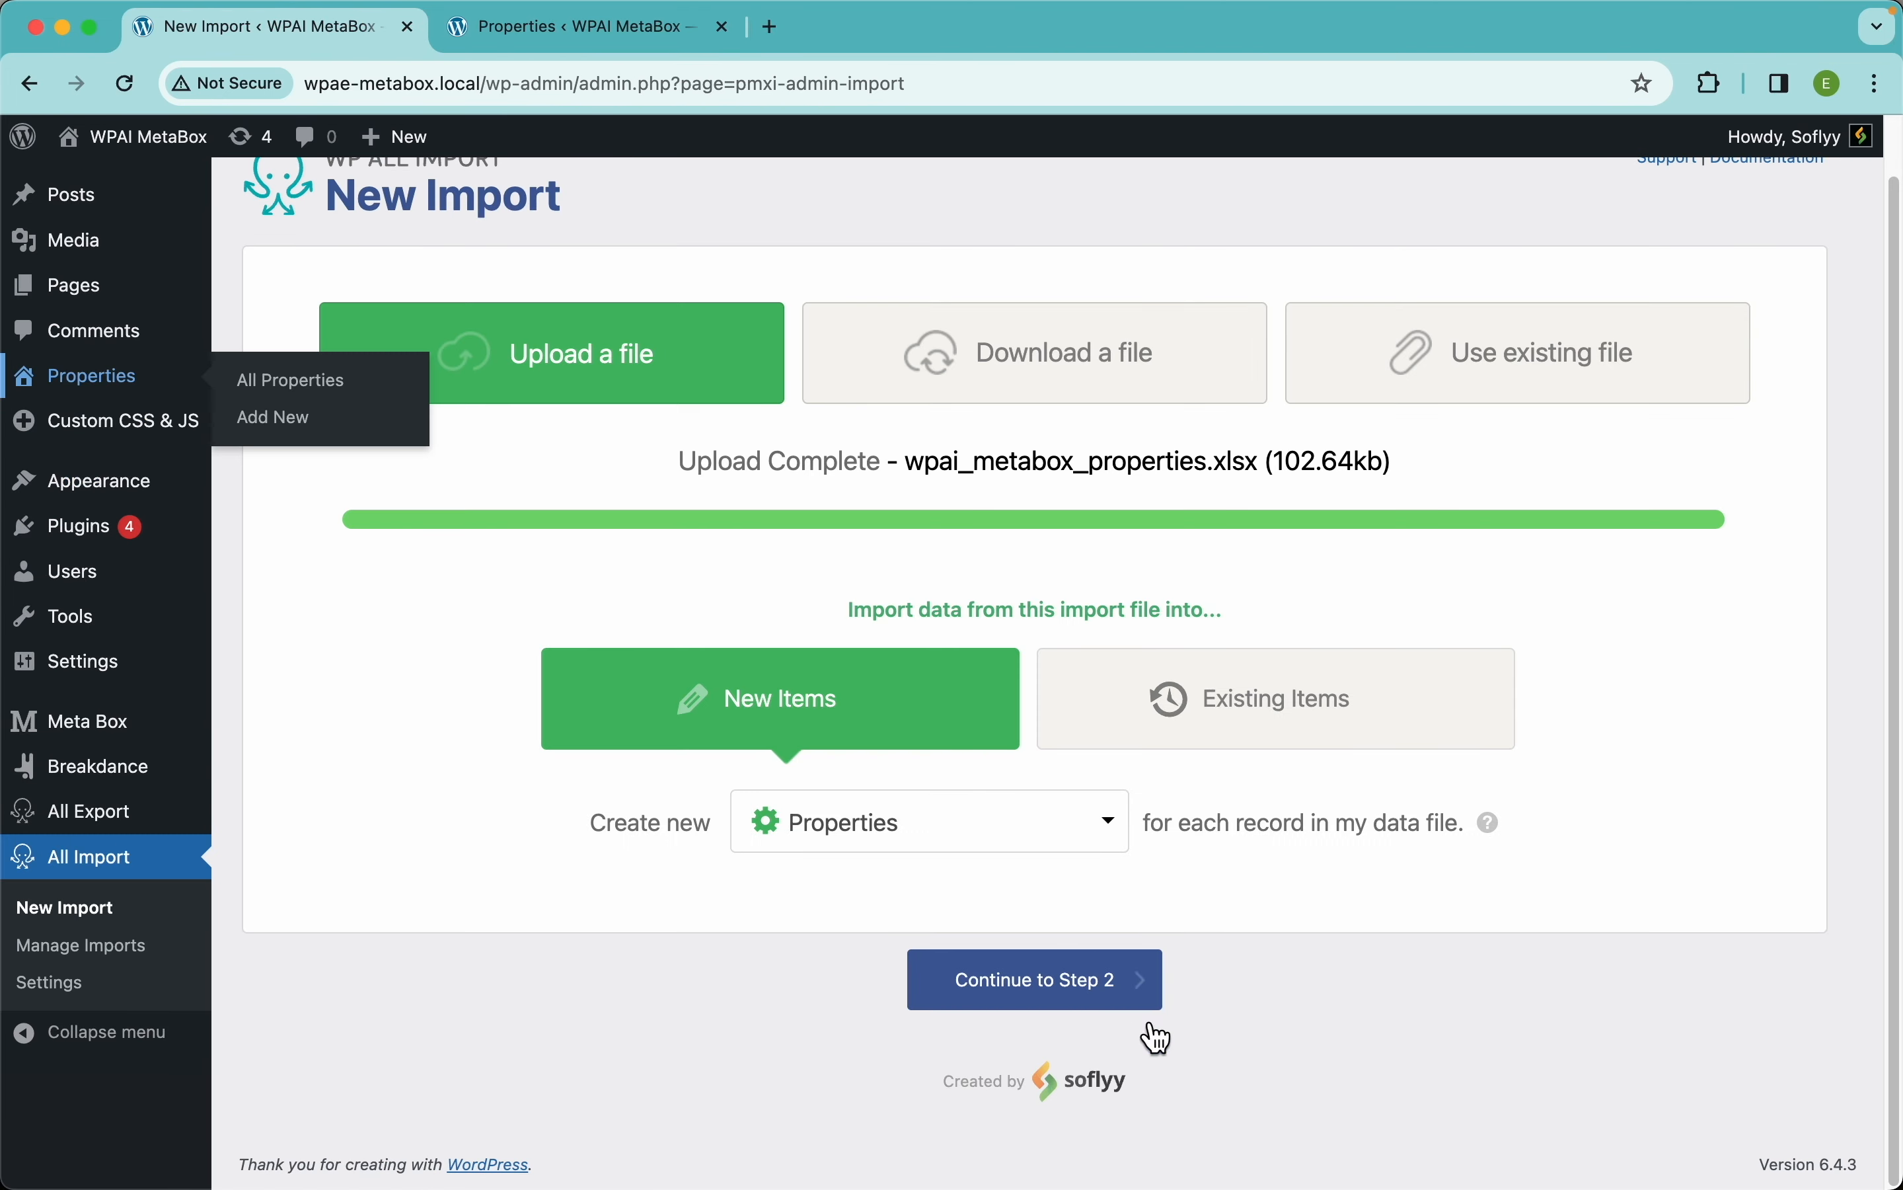
# - Proceed with the uploaded file into new Properties, review the first record's elements, and continue to step 3 of the import
pyautogui.click(1117, 982)
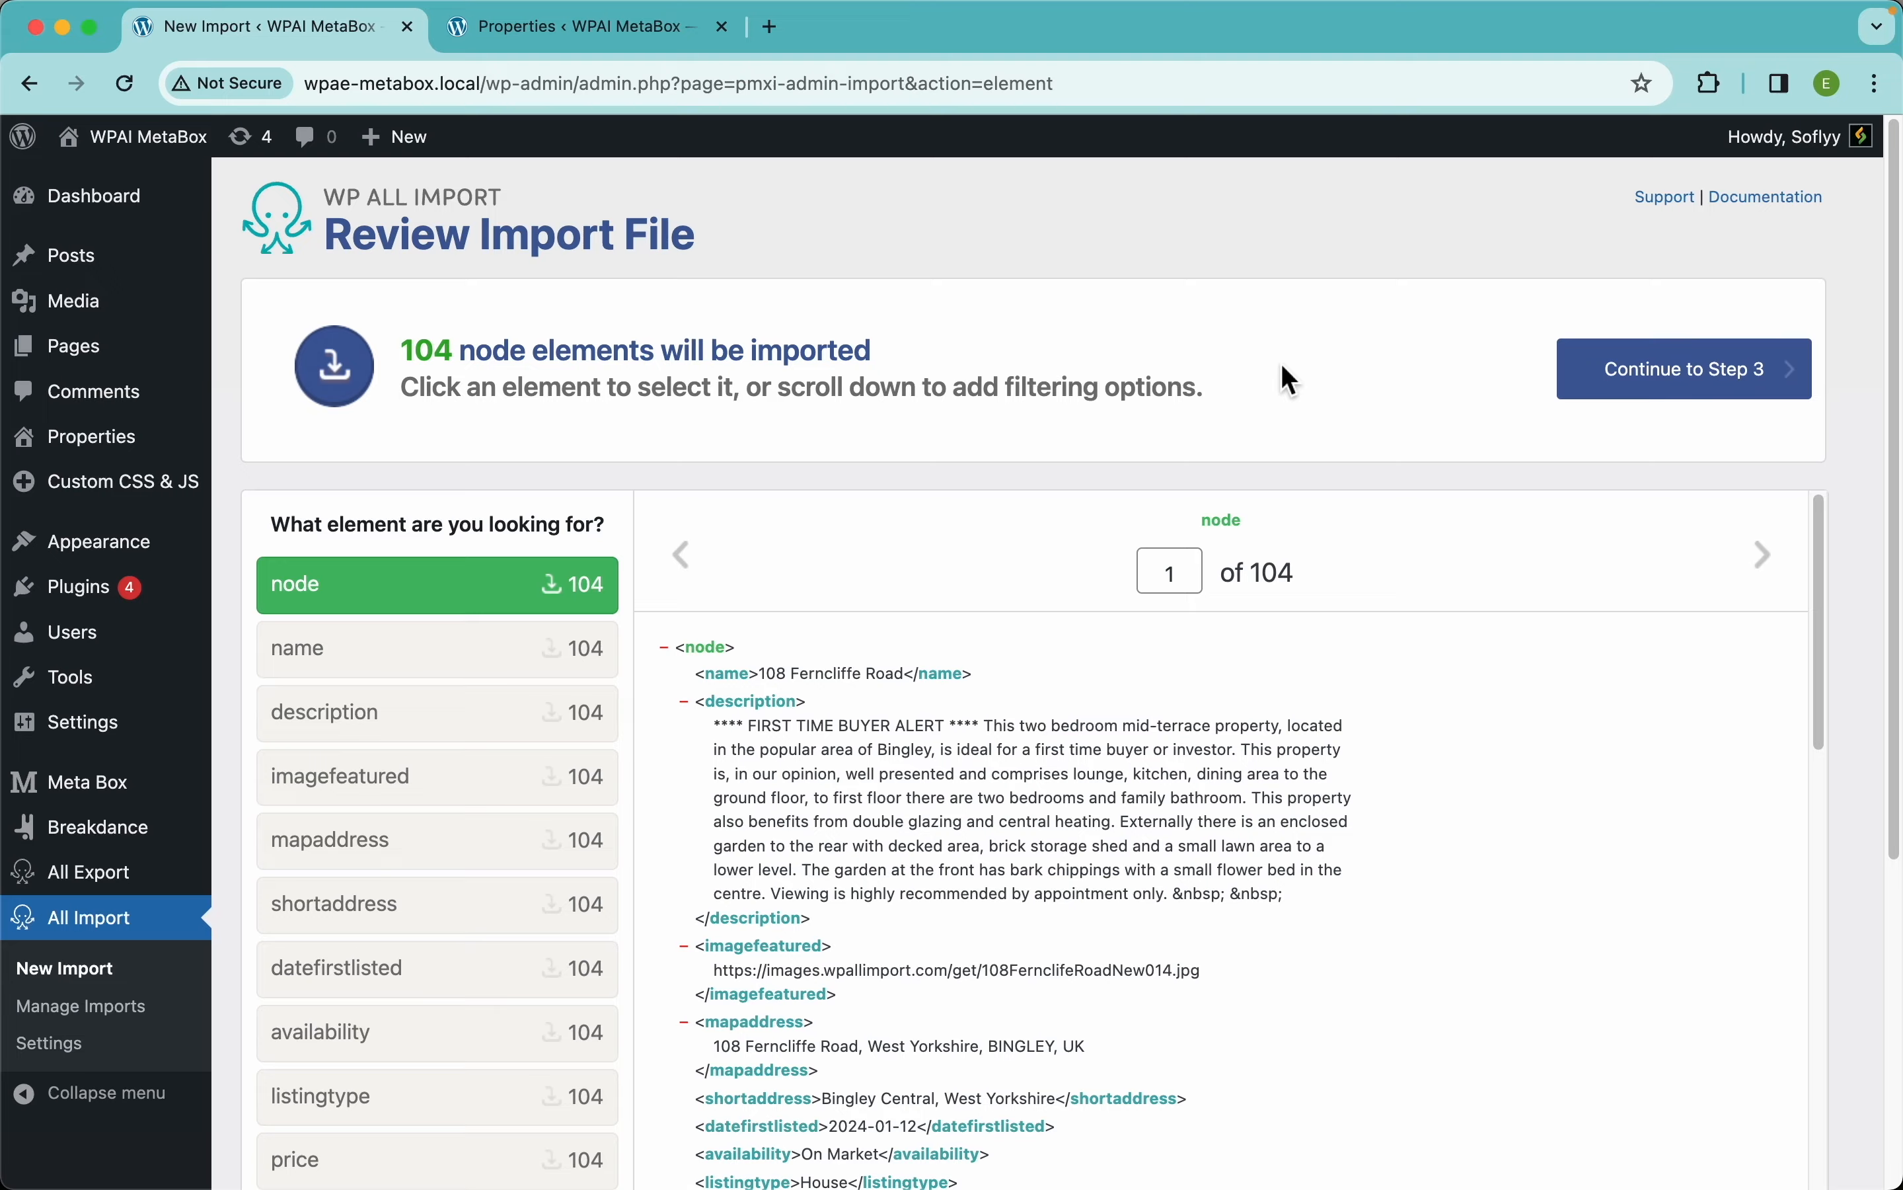
pyautogui.scroll(-2, 1286, 370)
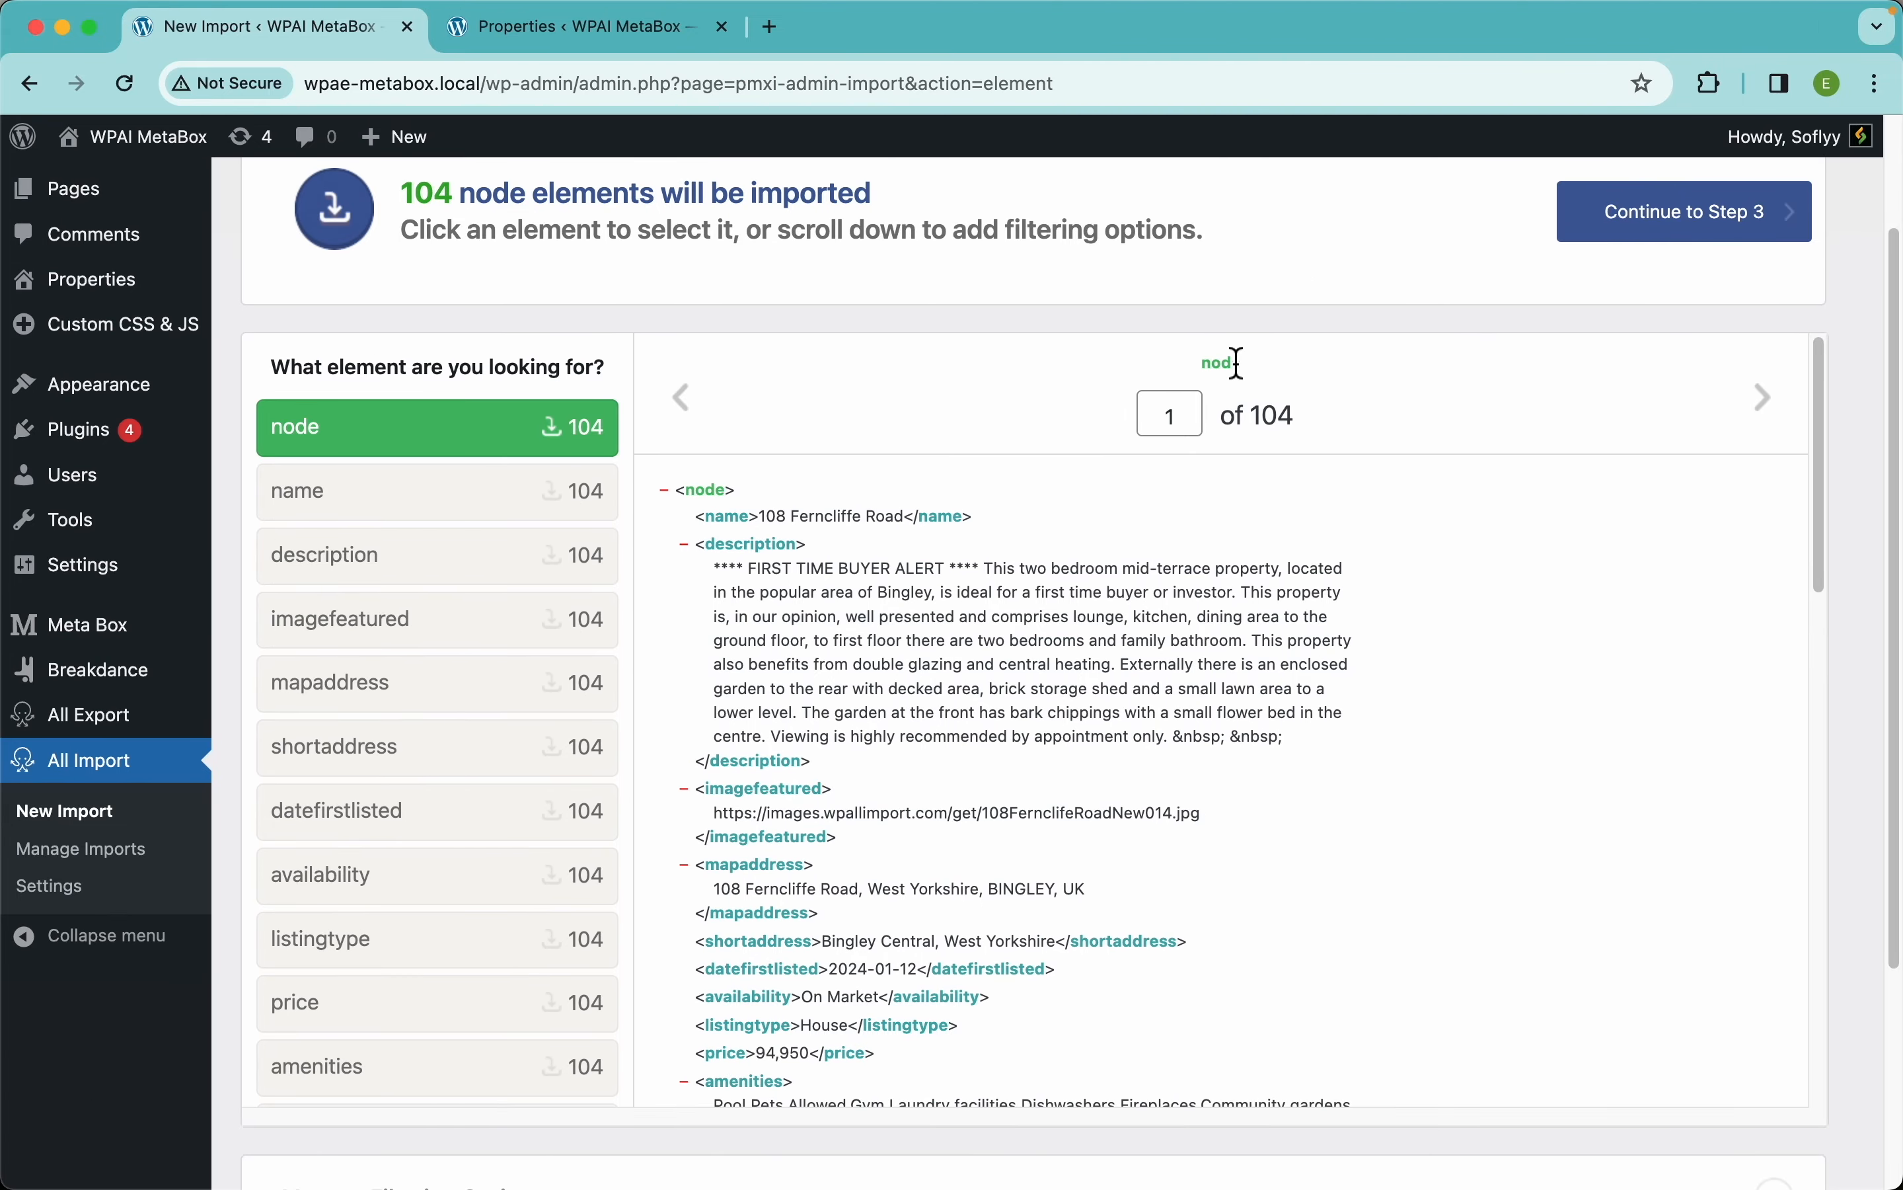
pyautogui.scroll(-12, 981, 812)
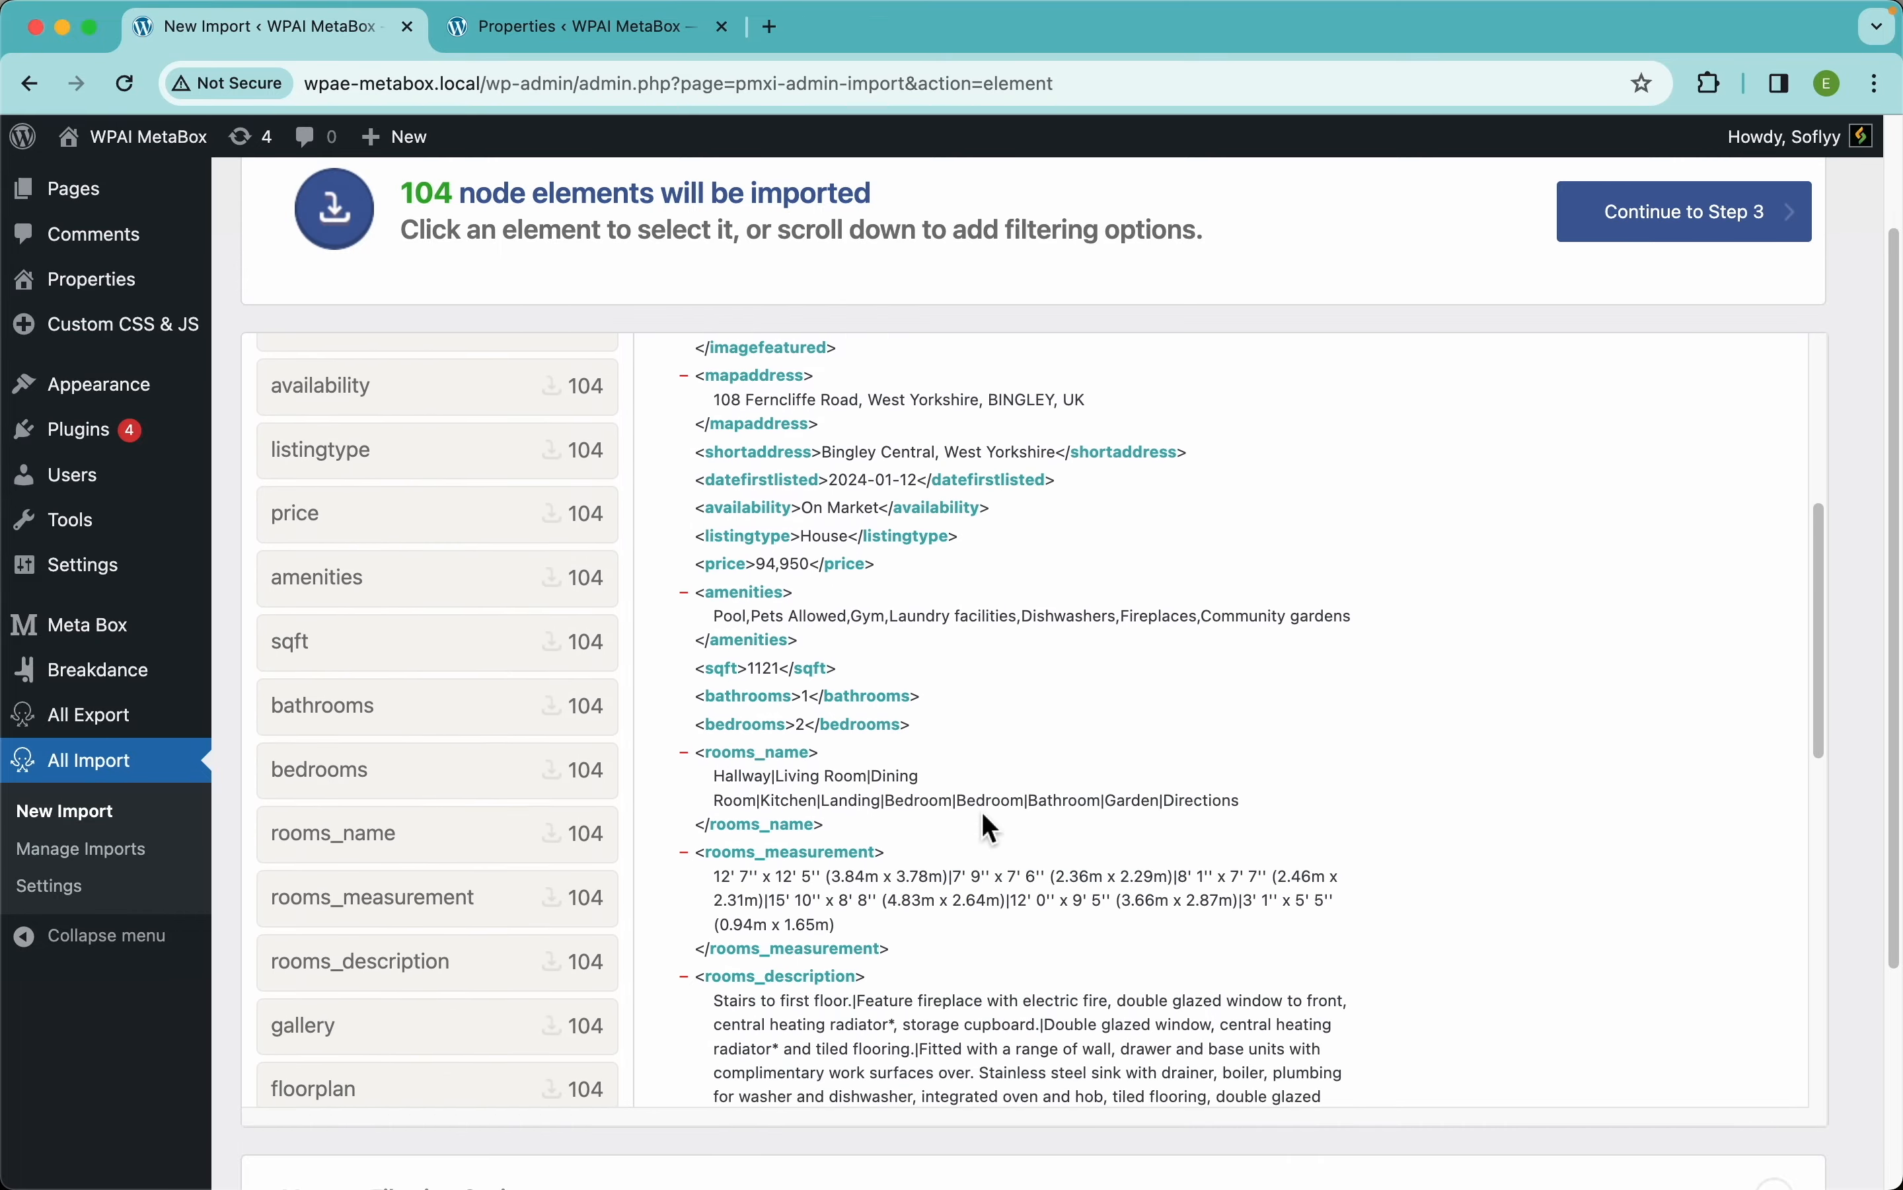
pyautogui.scroll(-5, 982, 812)
pyautogui.scroll(-2, 985, 825)
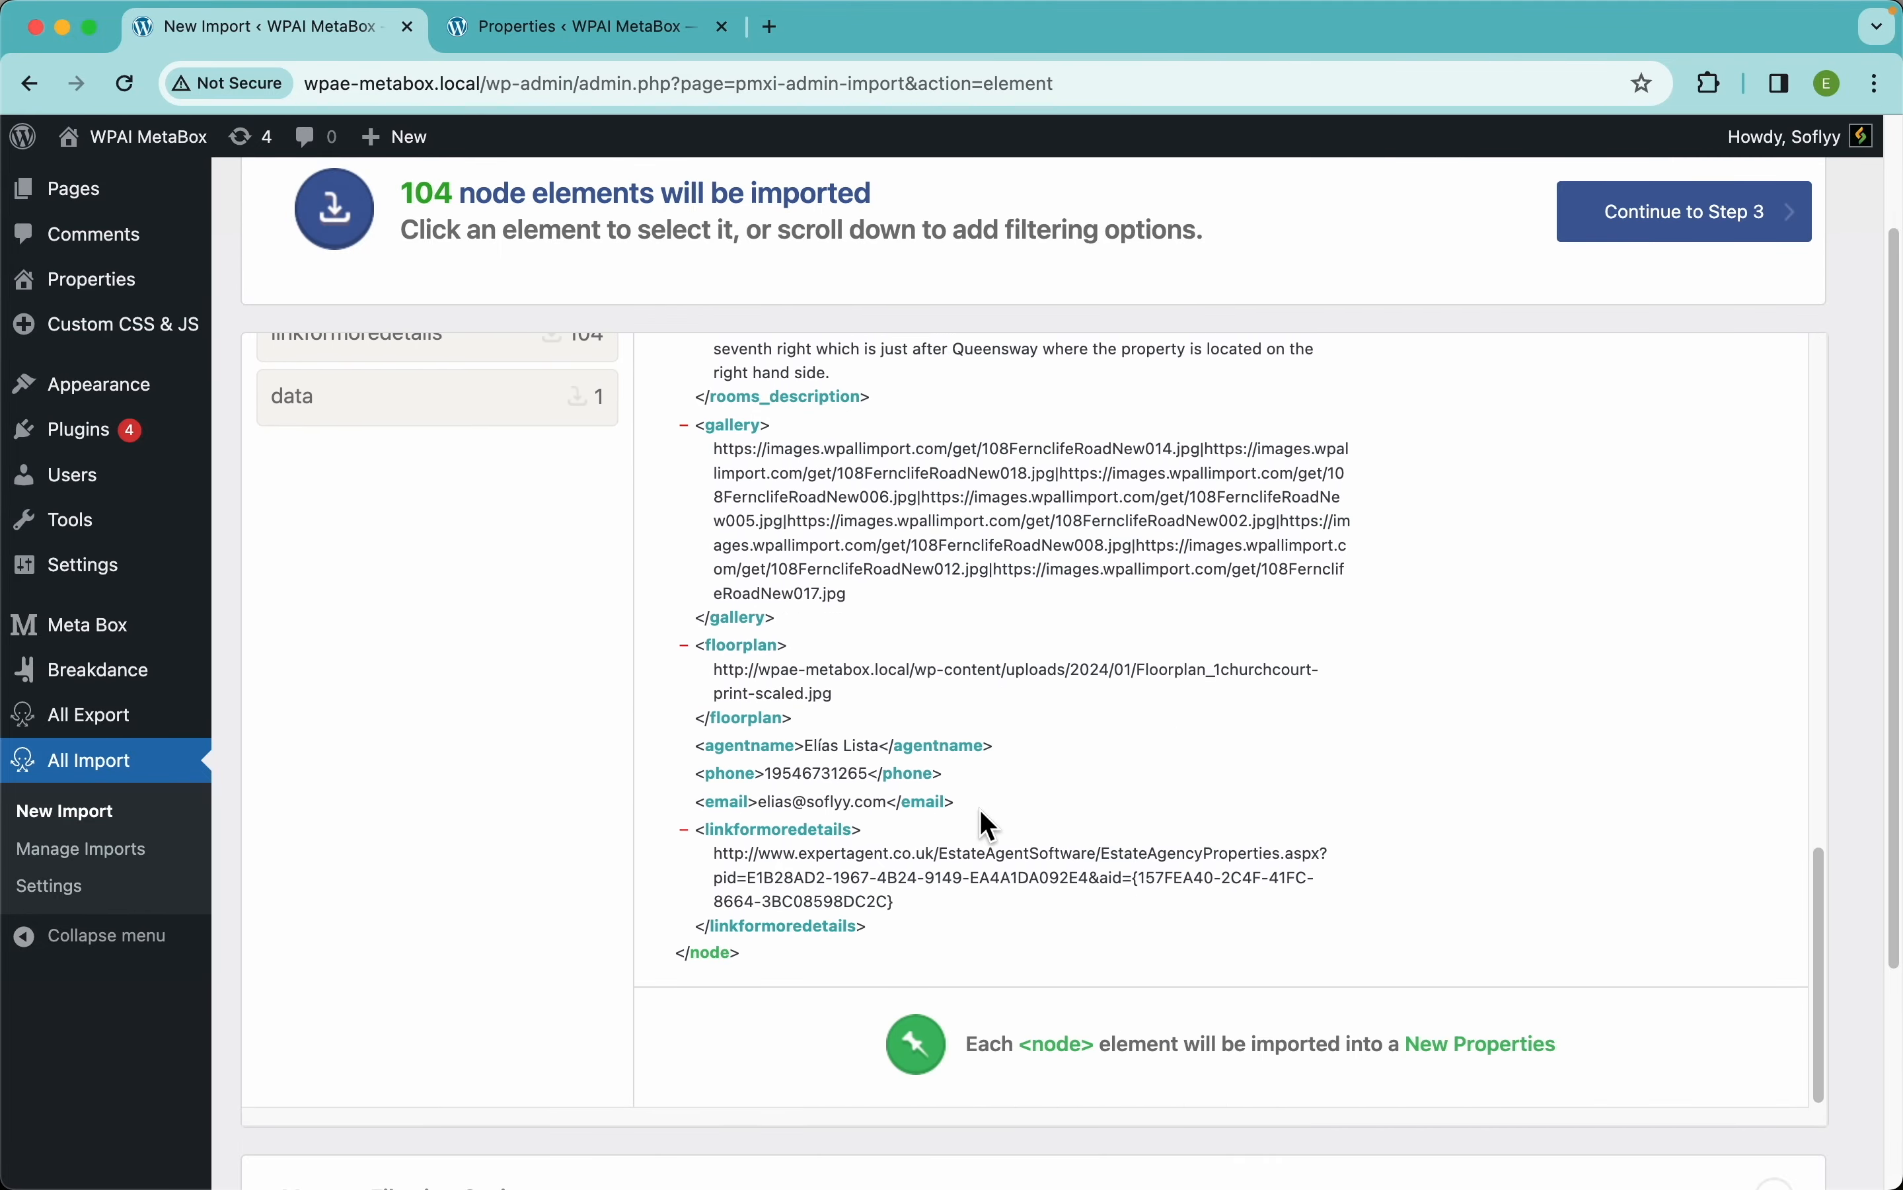
pyautogui.scroll(15, 989, 825)
pyautogui.scroll(2, 1352, 503)
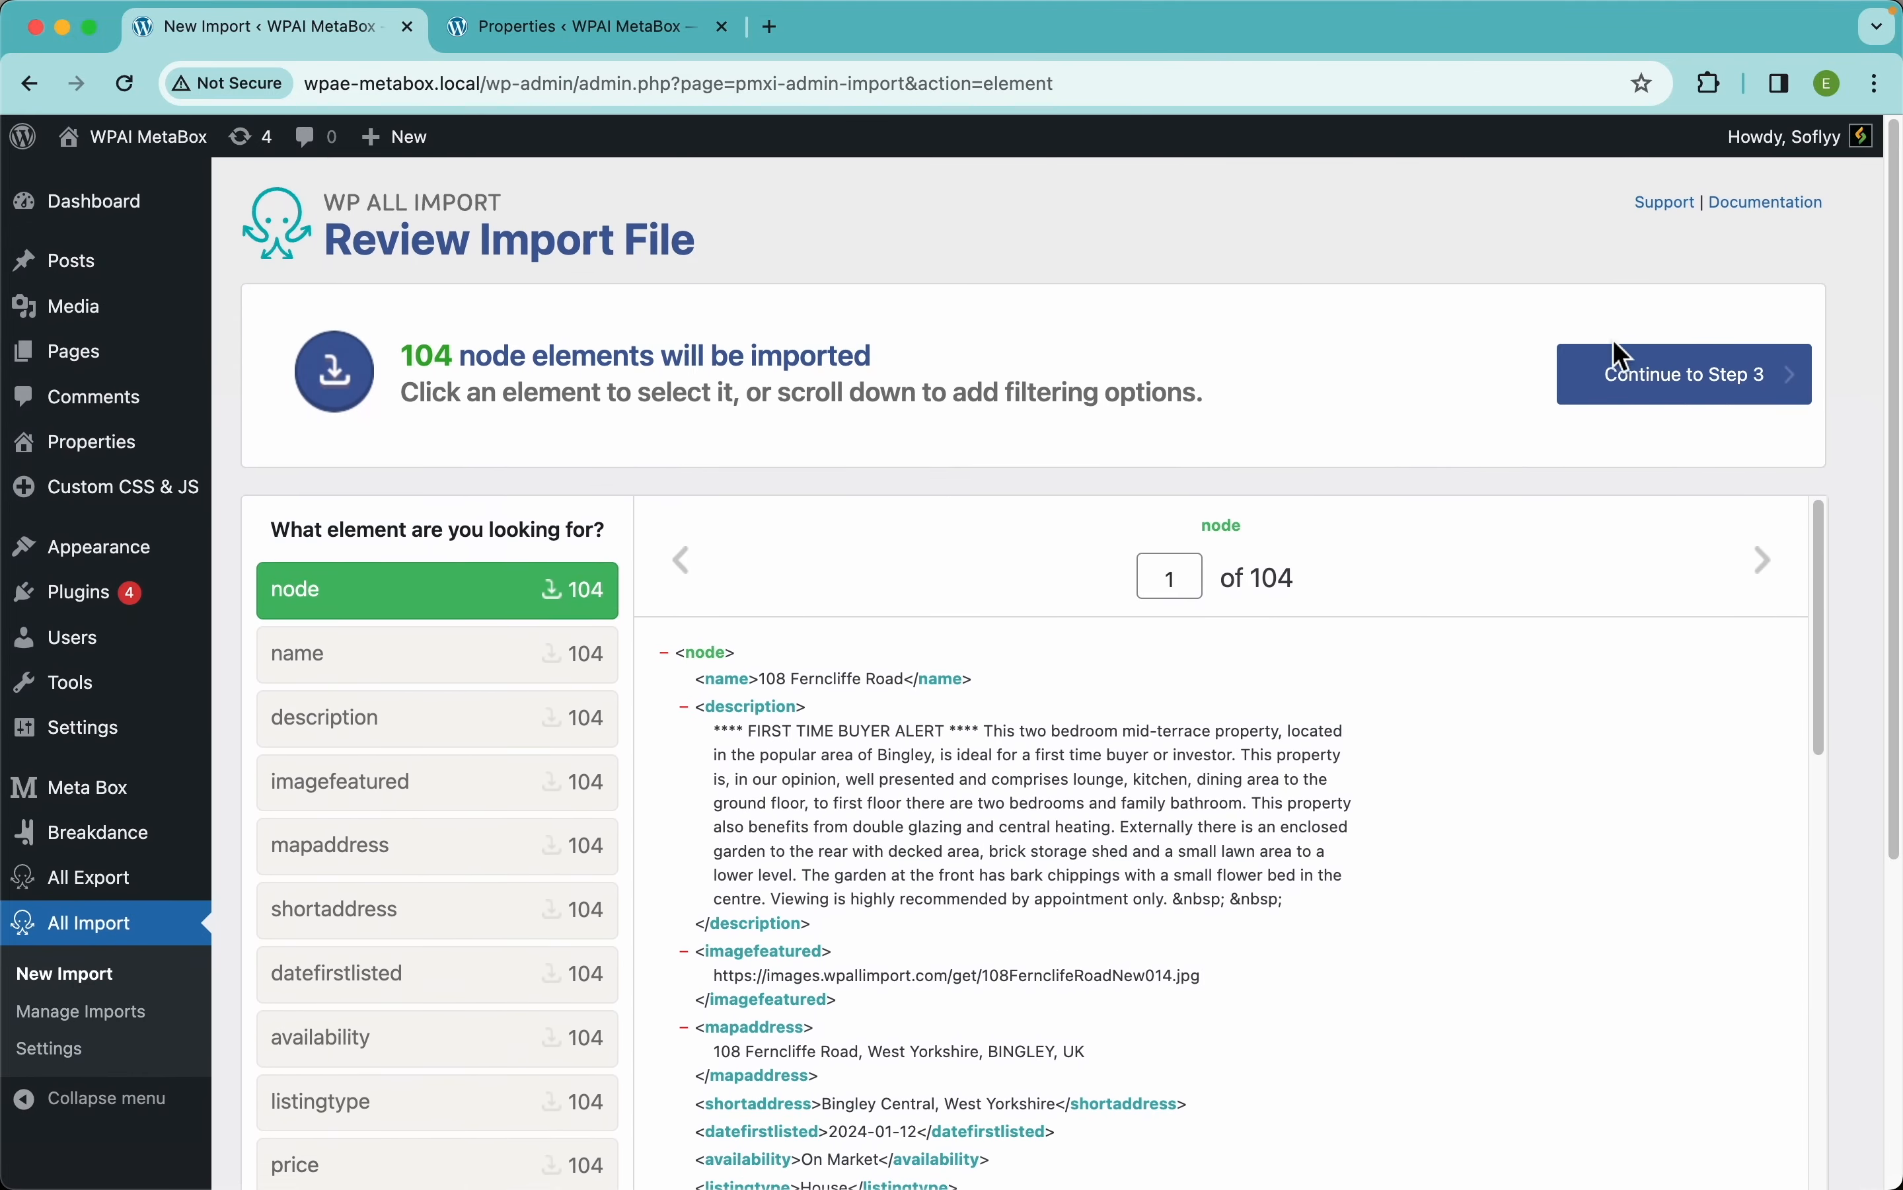
pyautogui.click(1733, 395)
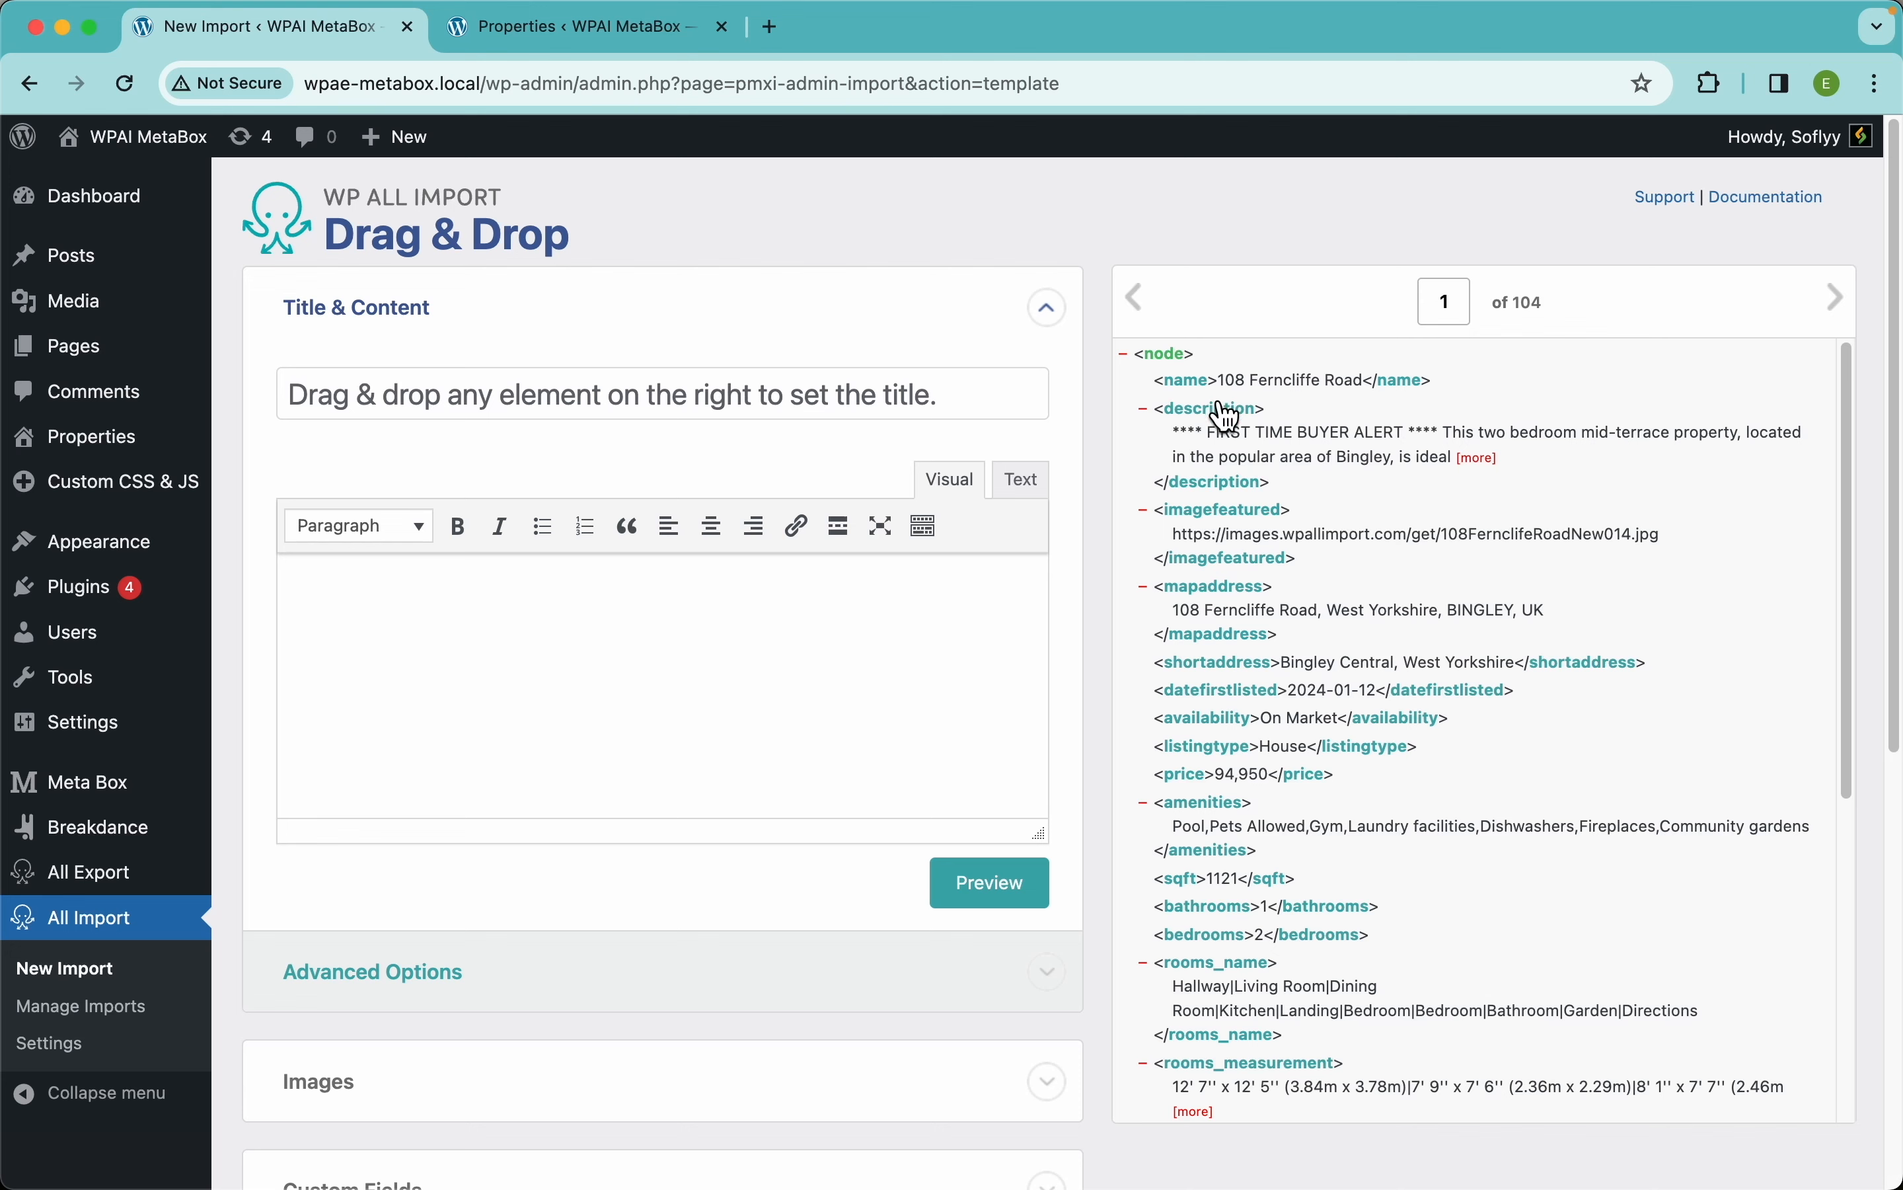
# - Map the name element to the title and the description element to the content, and preview the first record
pyautogui.moveTo(1207, 384); pyautogui.dragTo(676, 391)
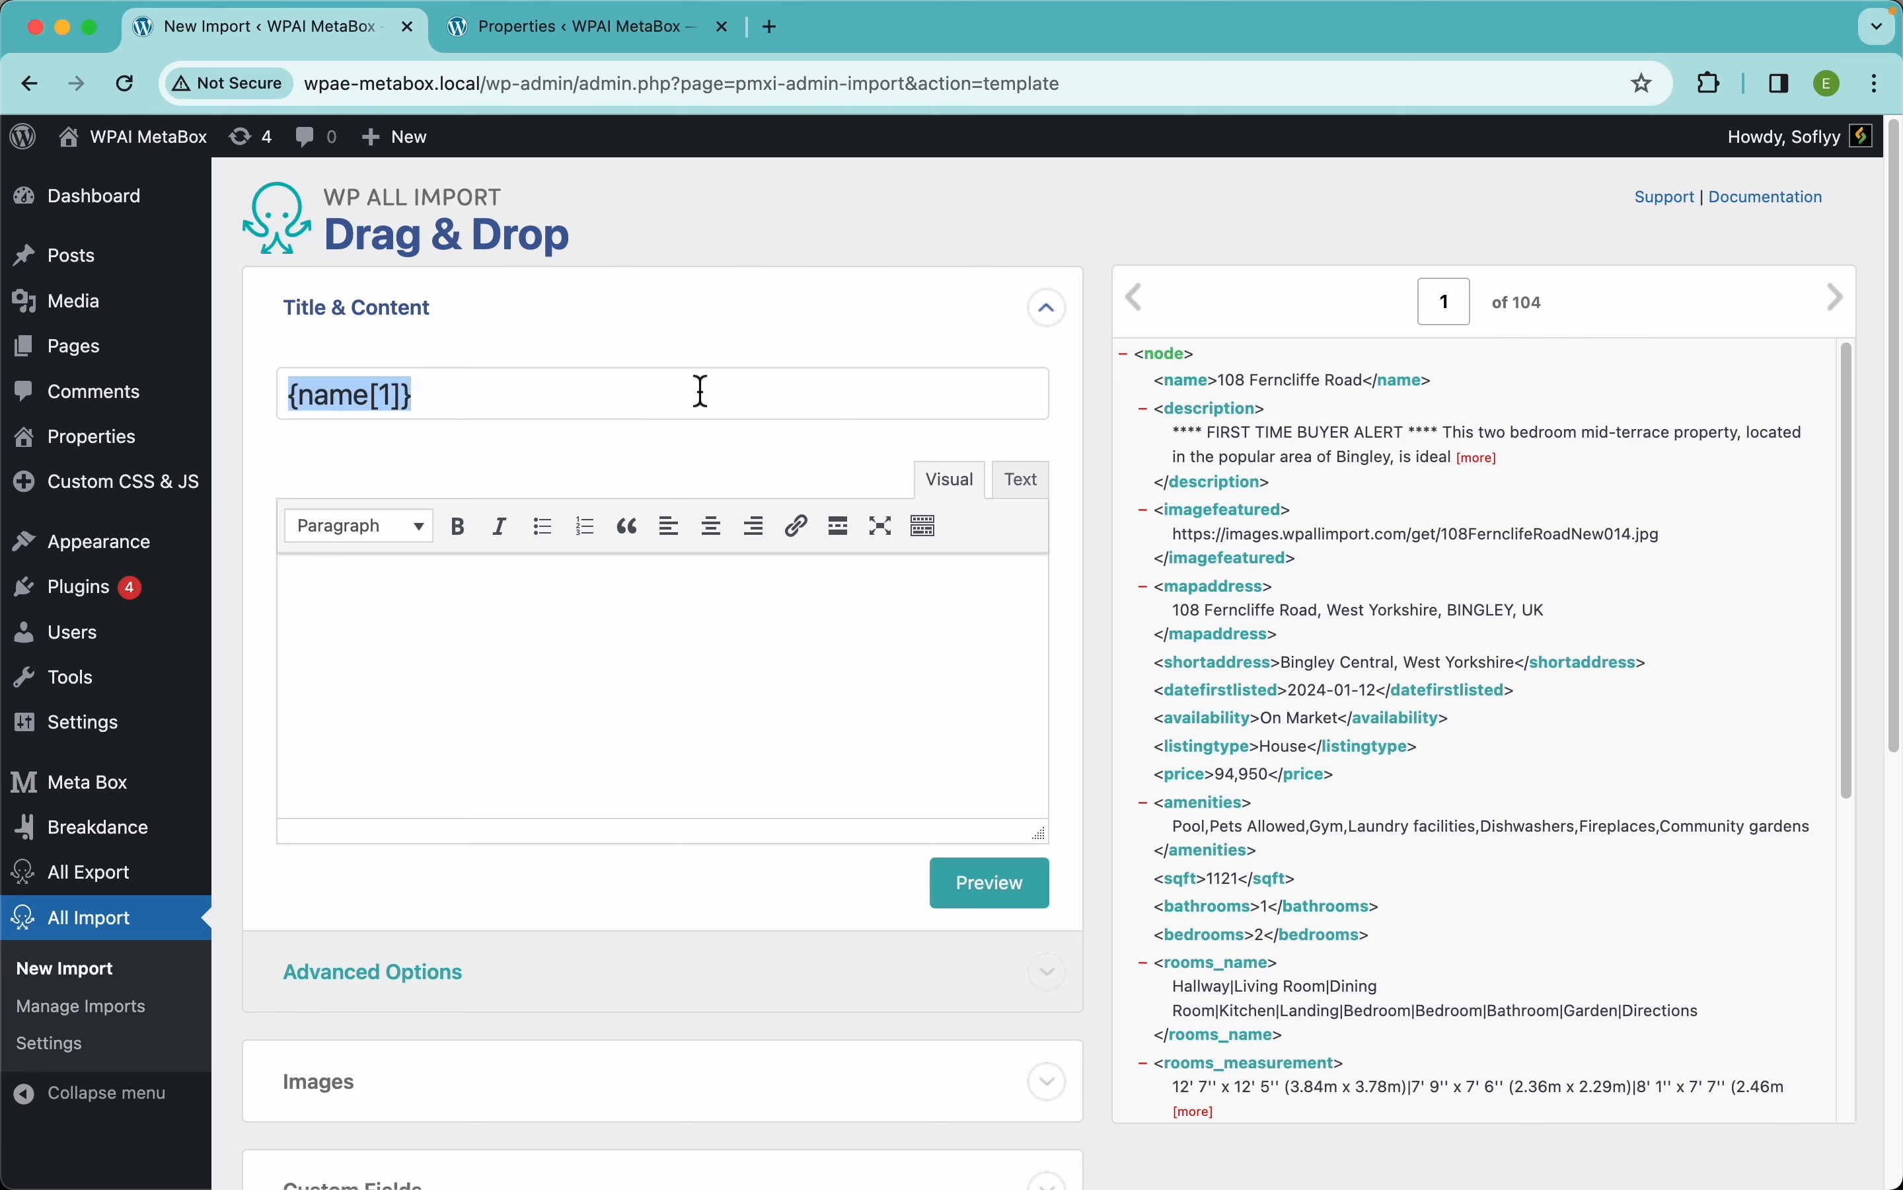
pyautogui.moveTo(1221, 433); pyautogui.dragTo(807, 637)
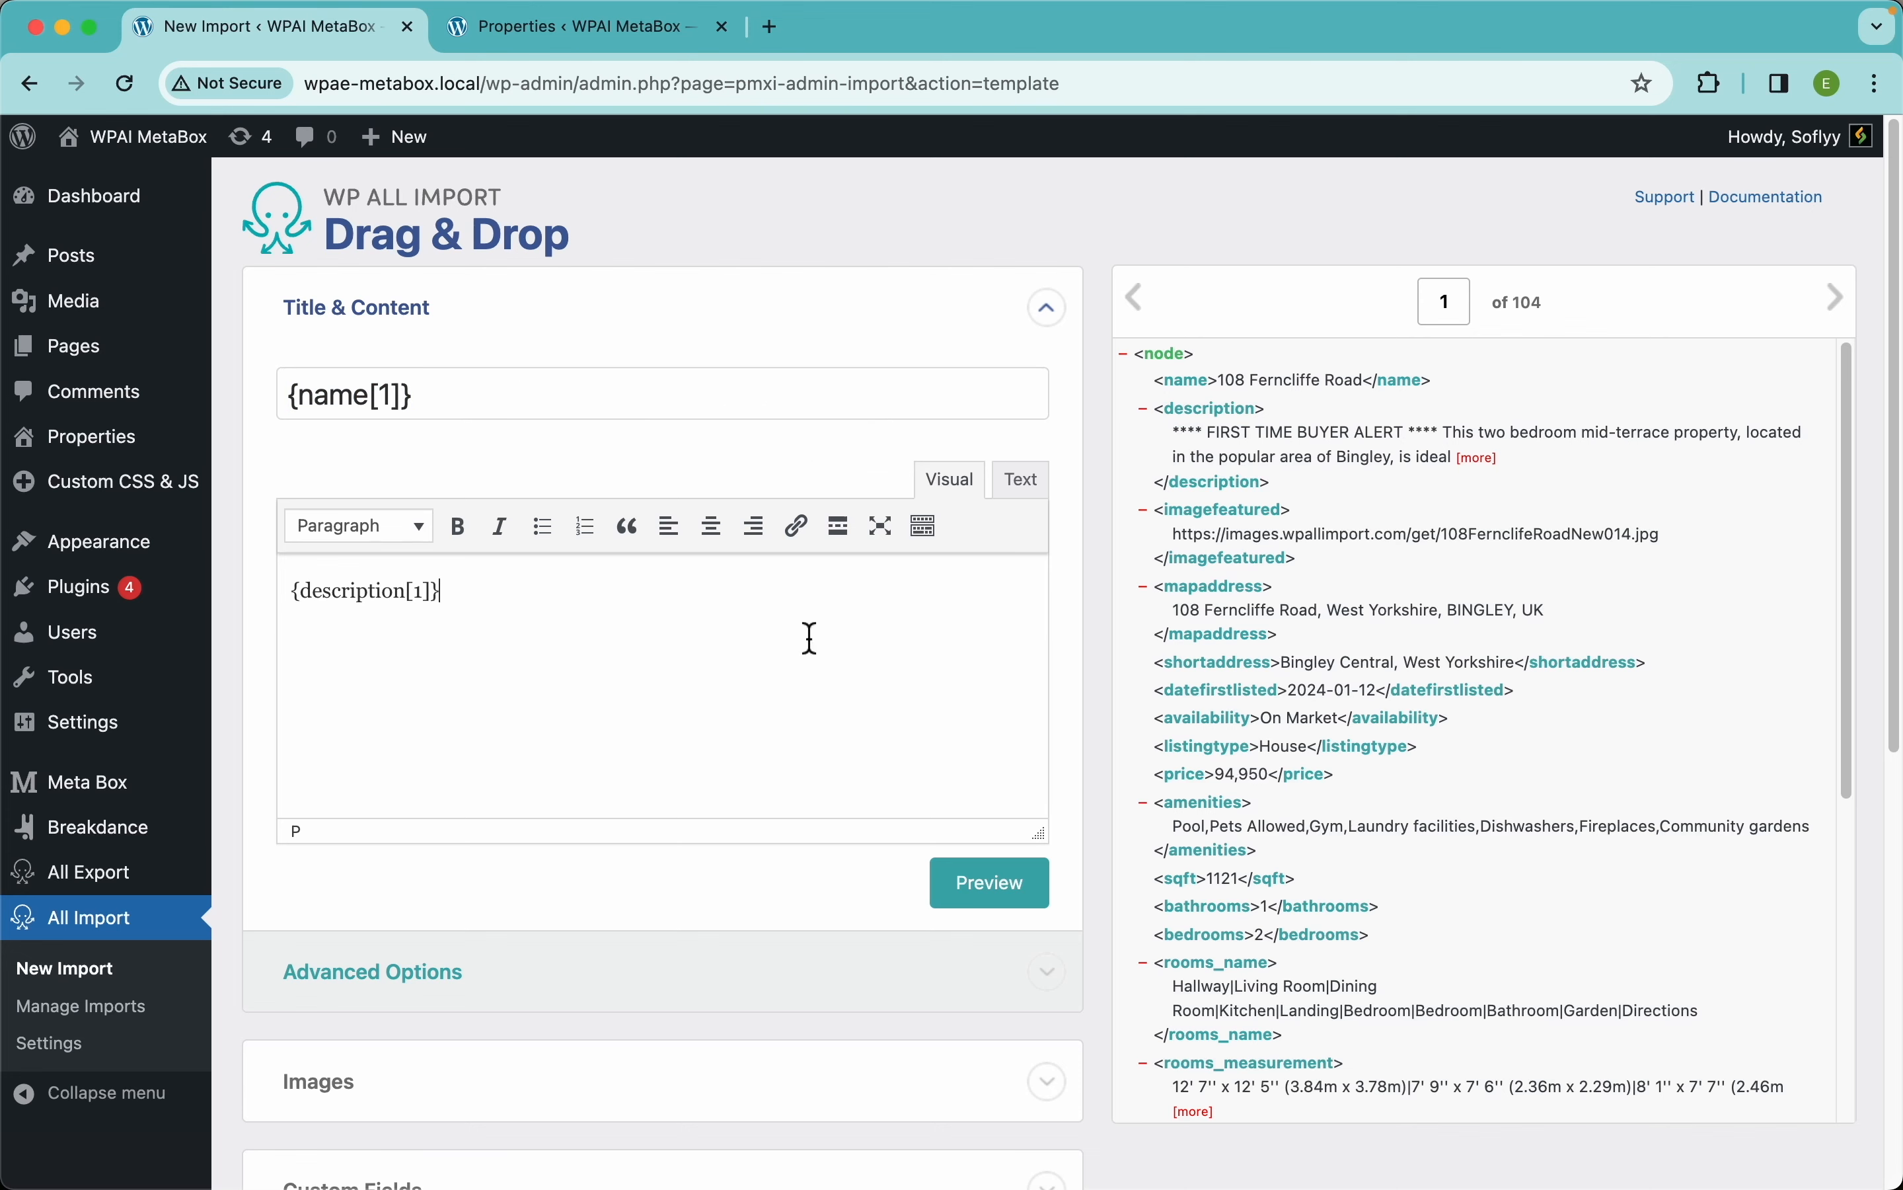
pyautogui.click(1013, 909)
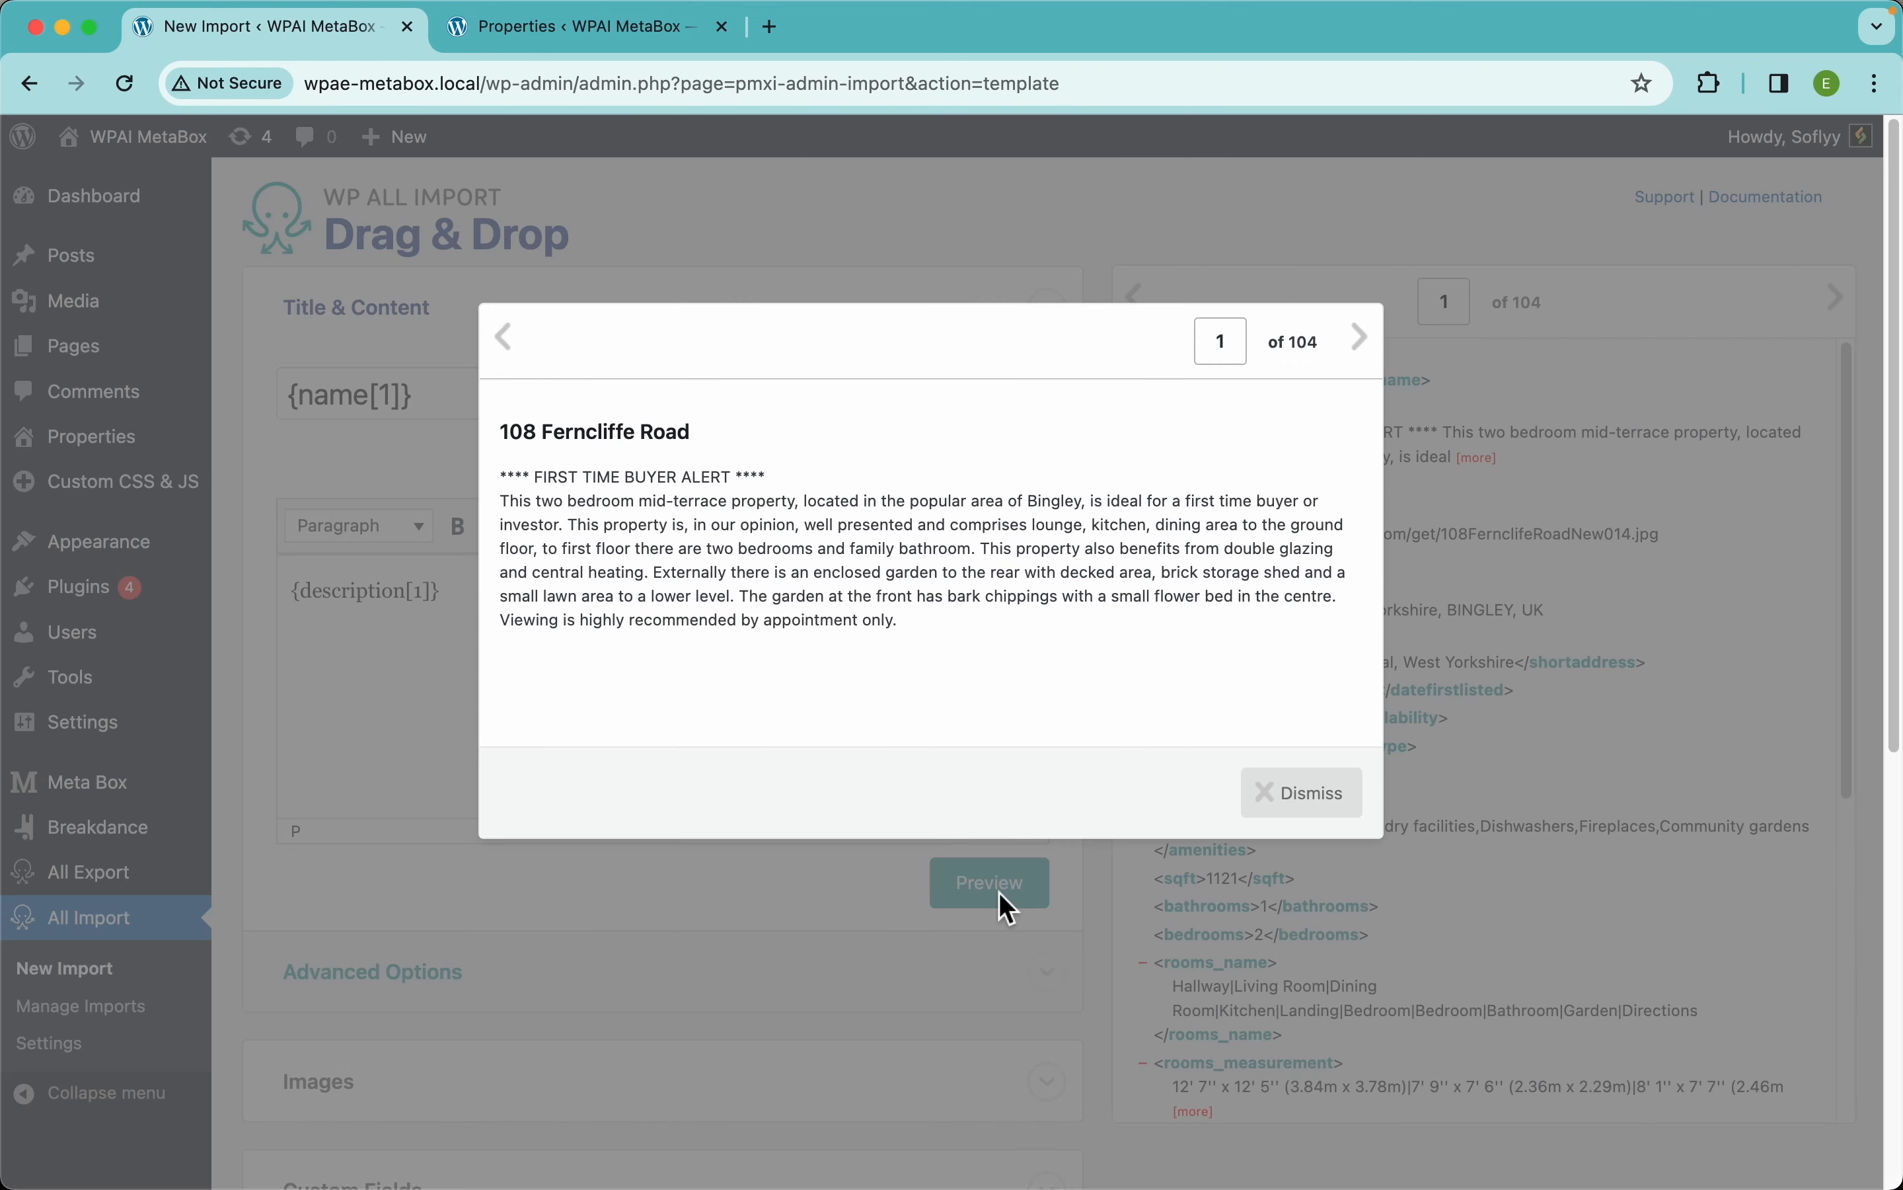
pyautogui.click(1000, 894)
# - In the Images section, map the imagefeatured element as the URL for images hosted elsewhere
pyautogui.scroll(-6, 774, 848)
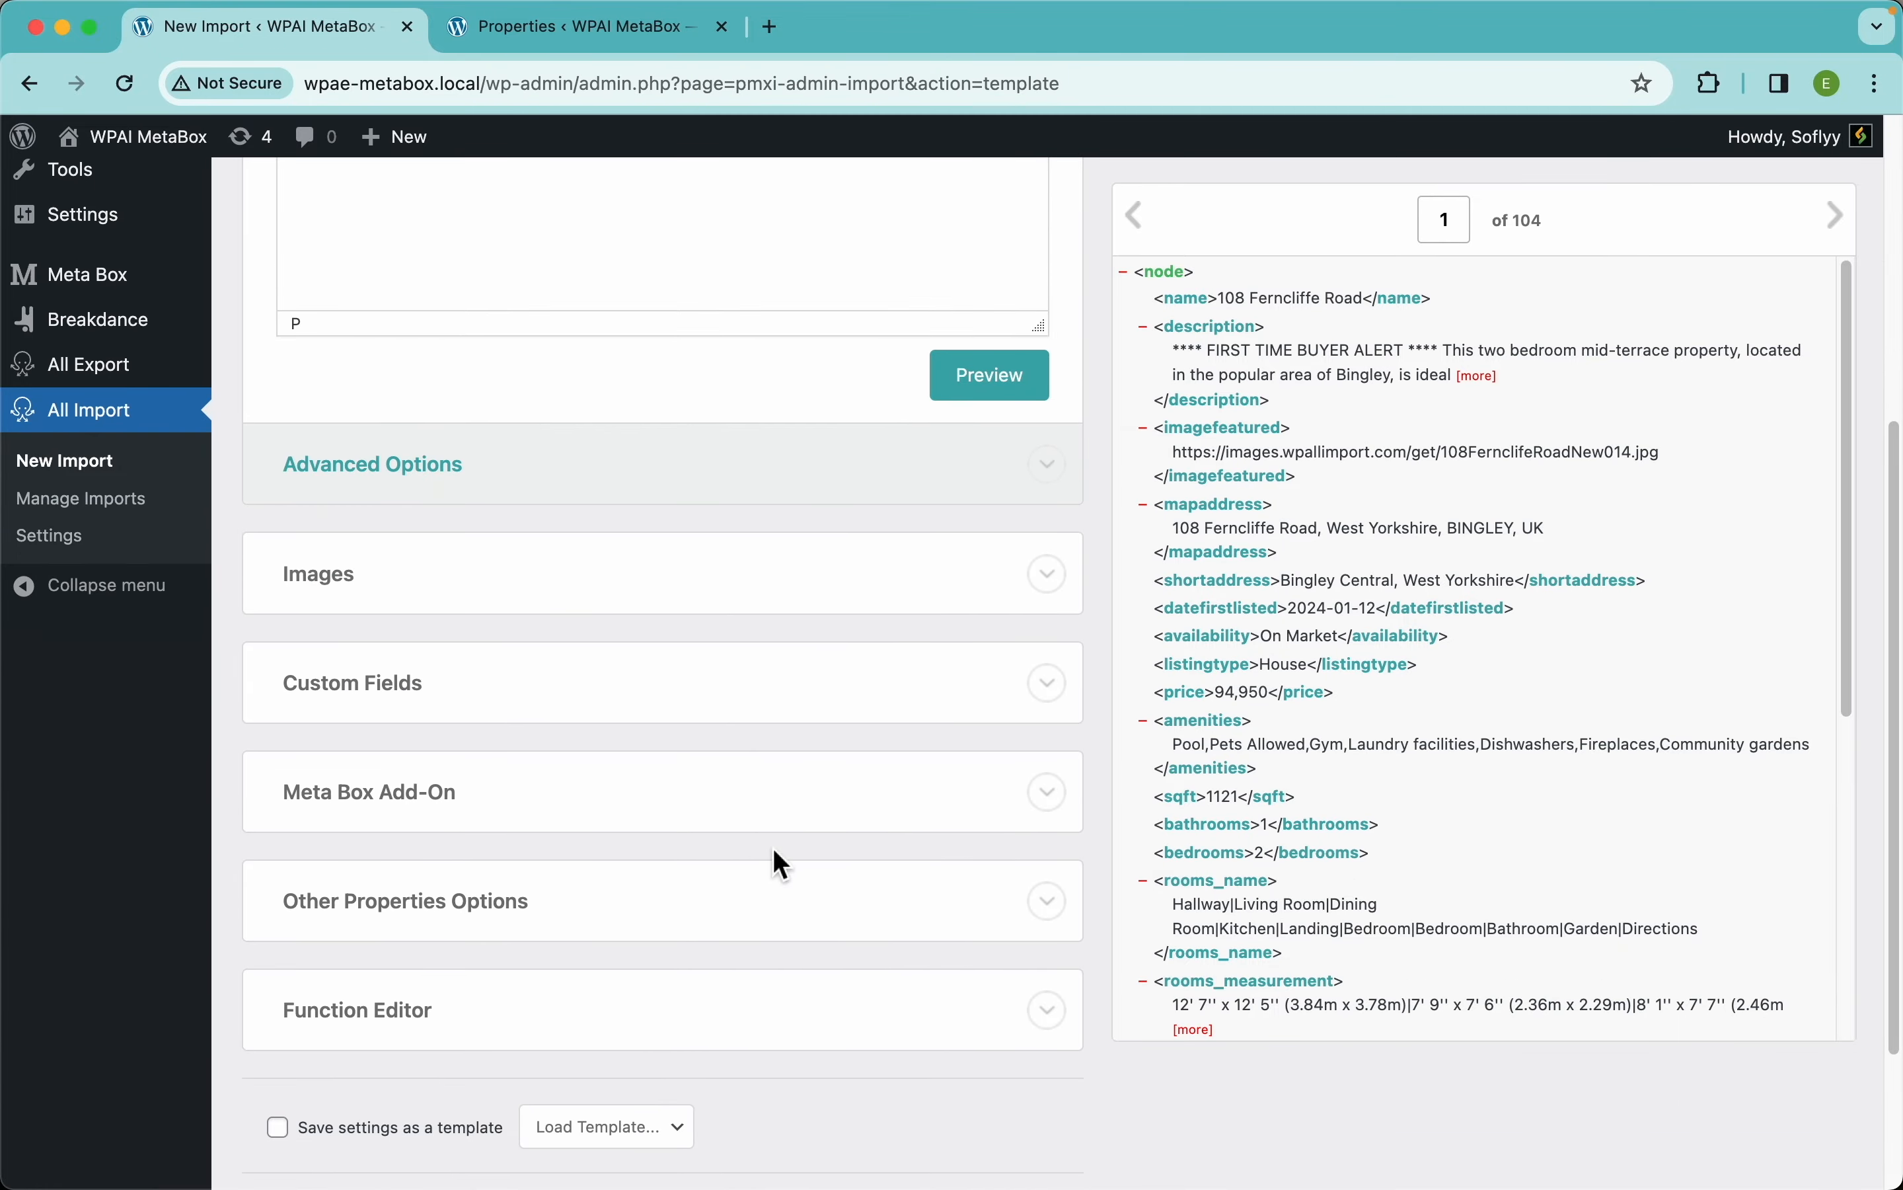
pyautogui.click(684, 583)
pyautogui.scroll(-3, 787, 637)
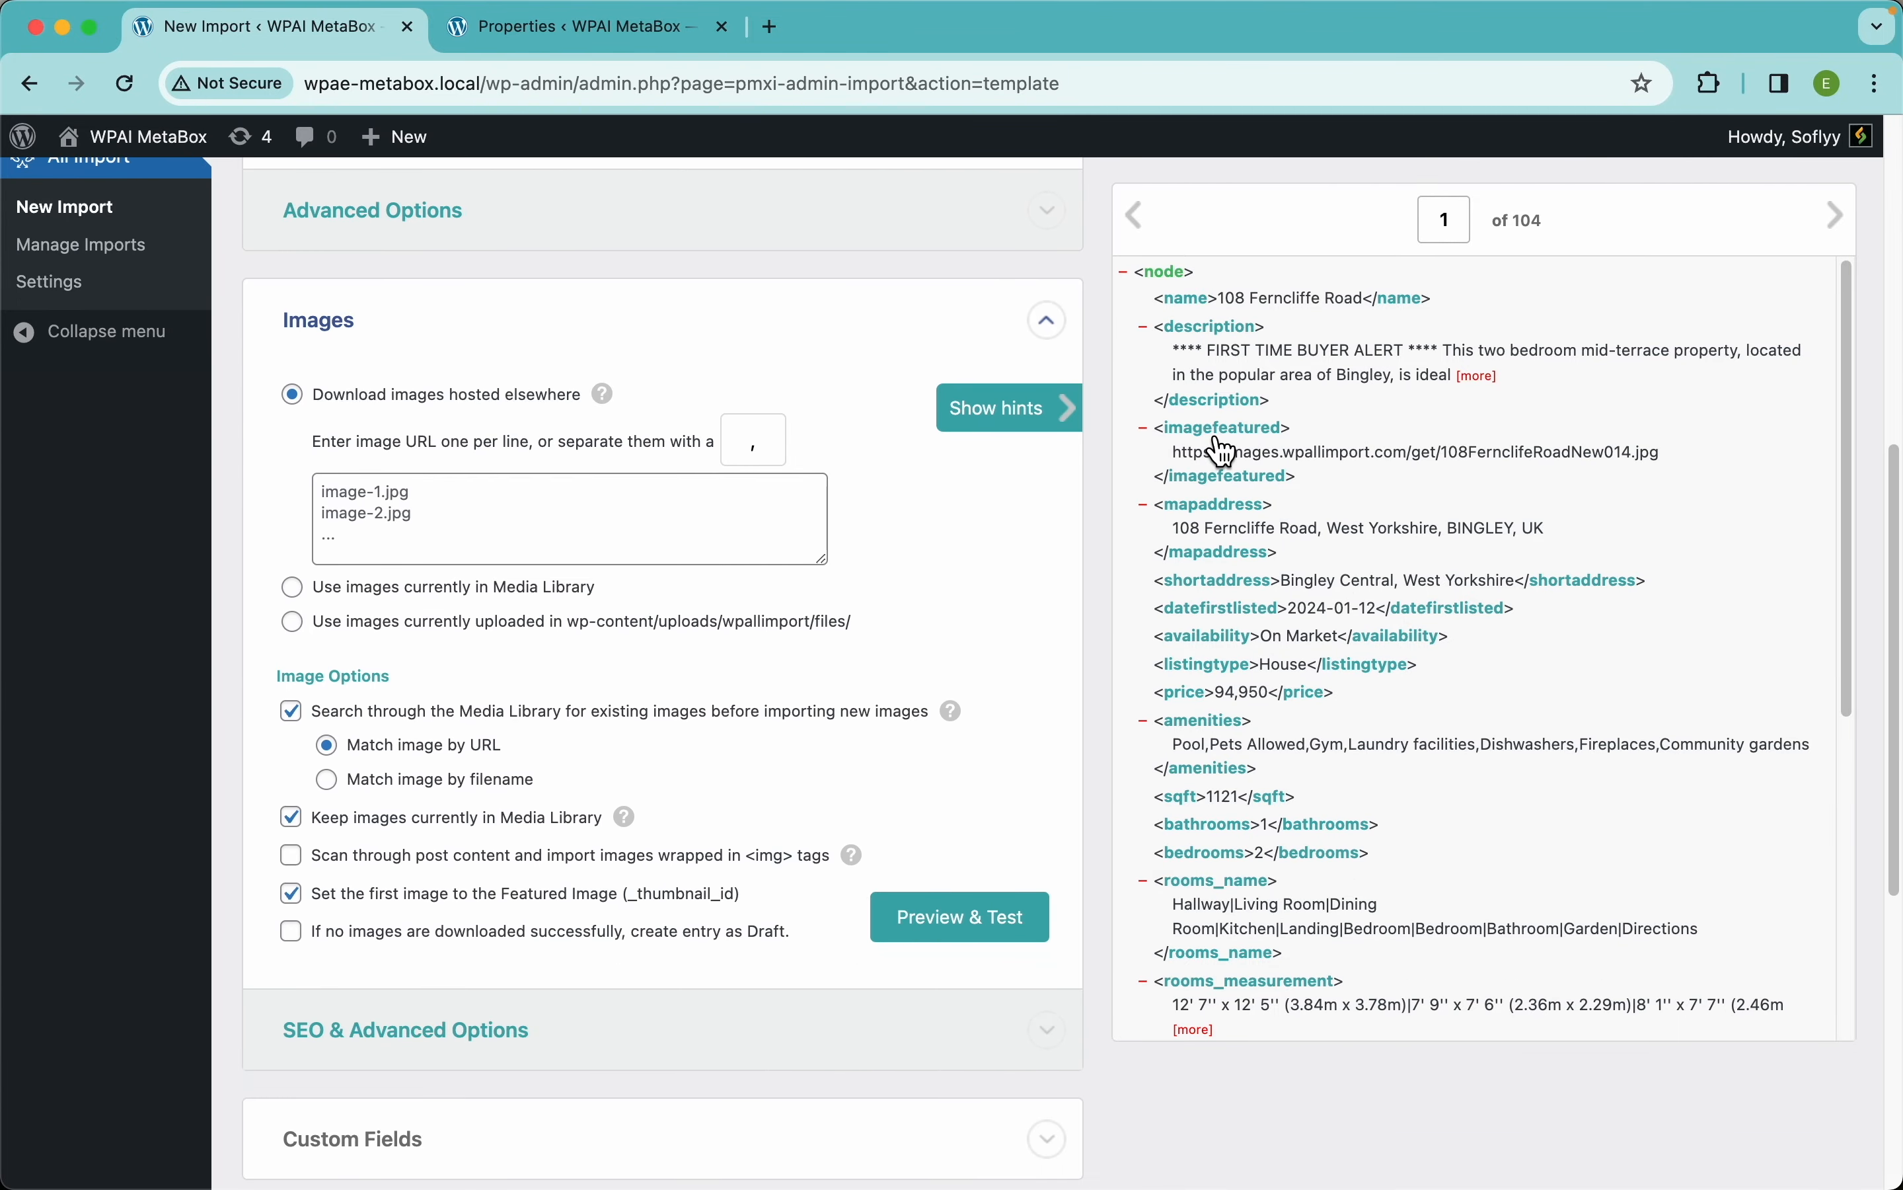
pyautogui.moveTo(1217, 441); pyautogui.dragTo(683, 532)
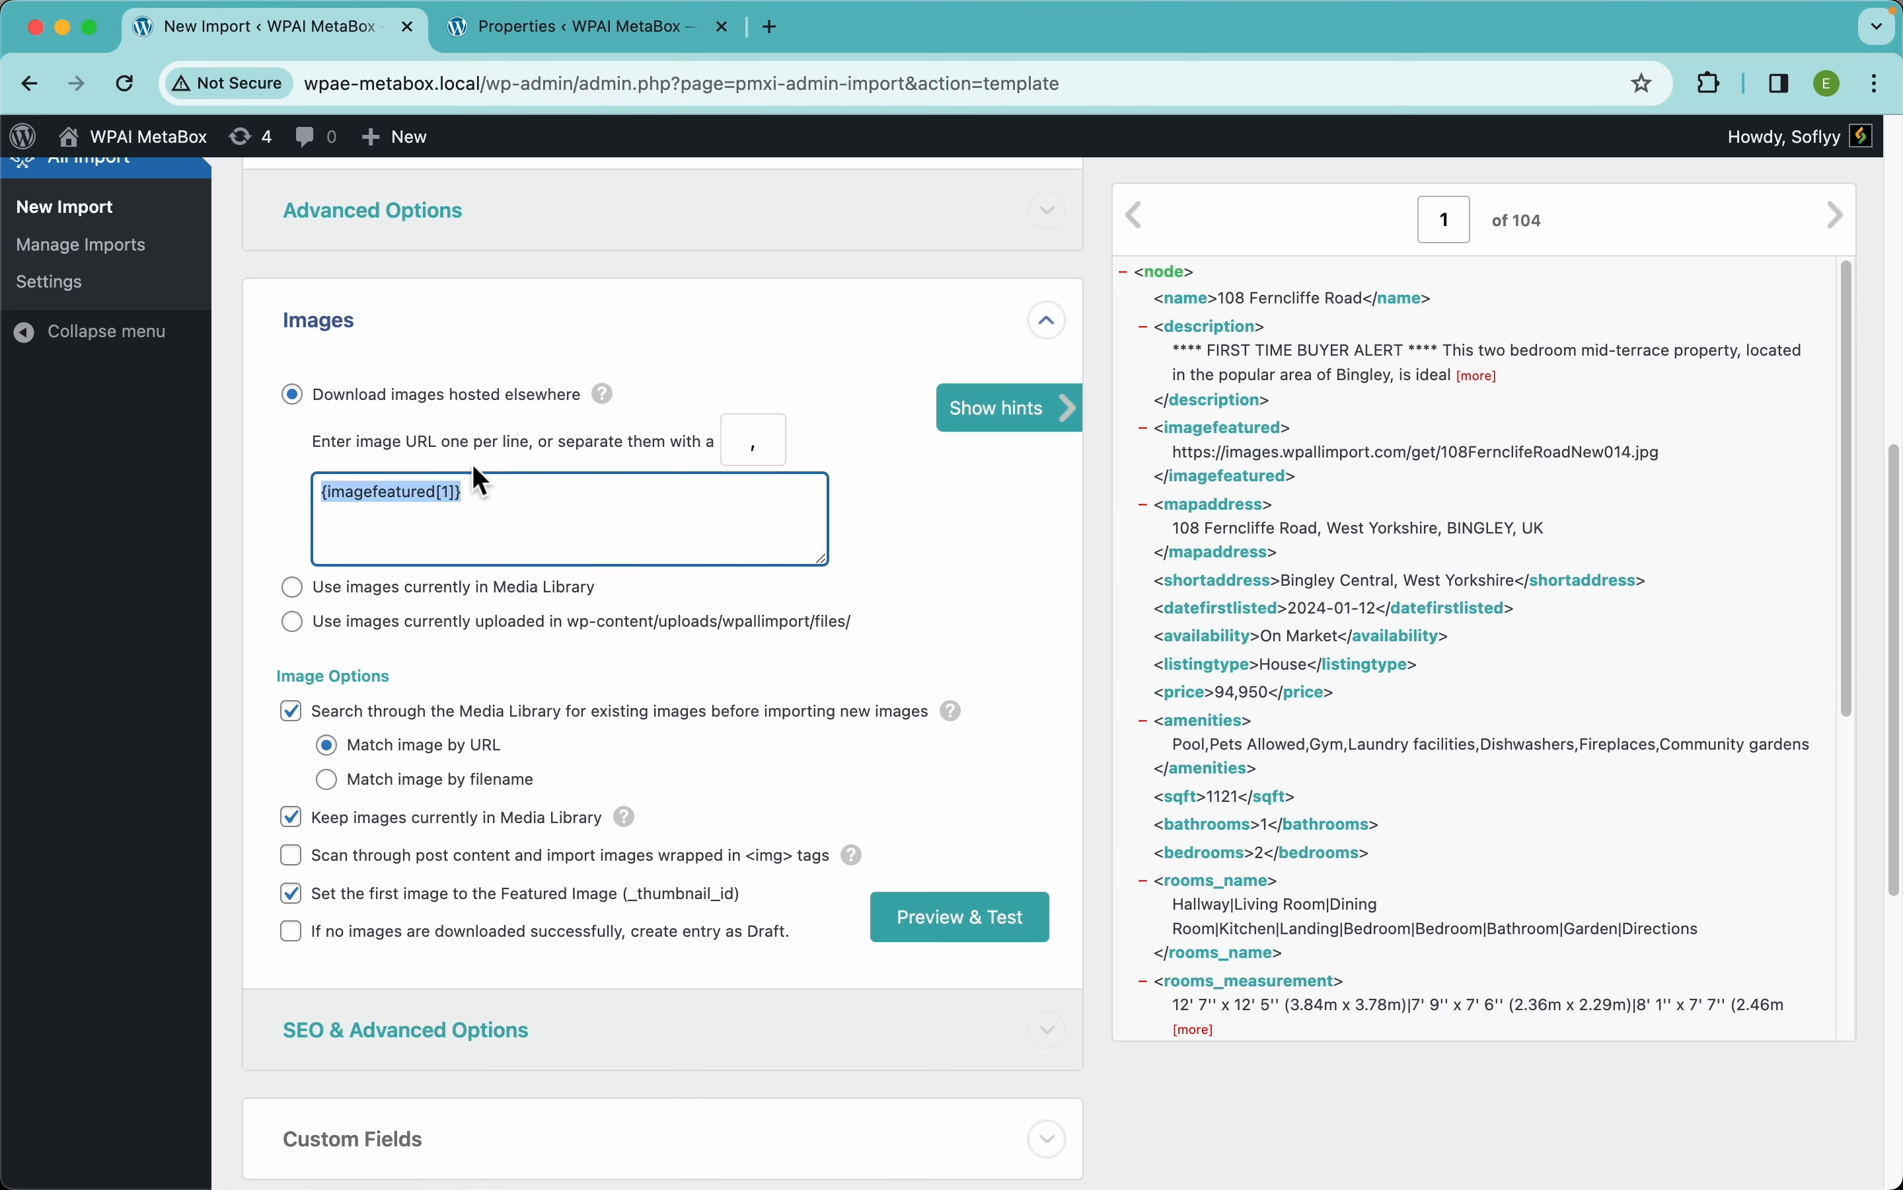
pyautogui.click(531, 536)
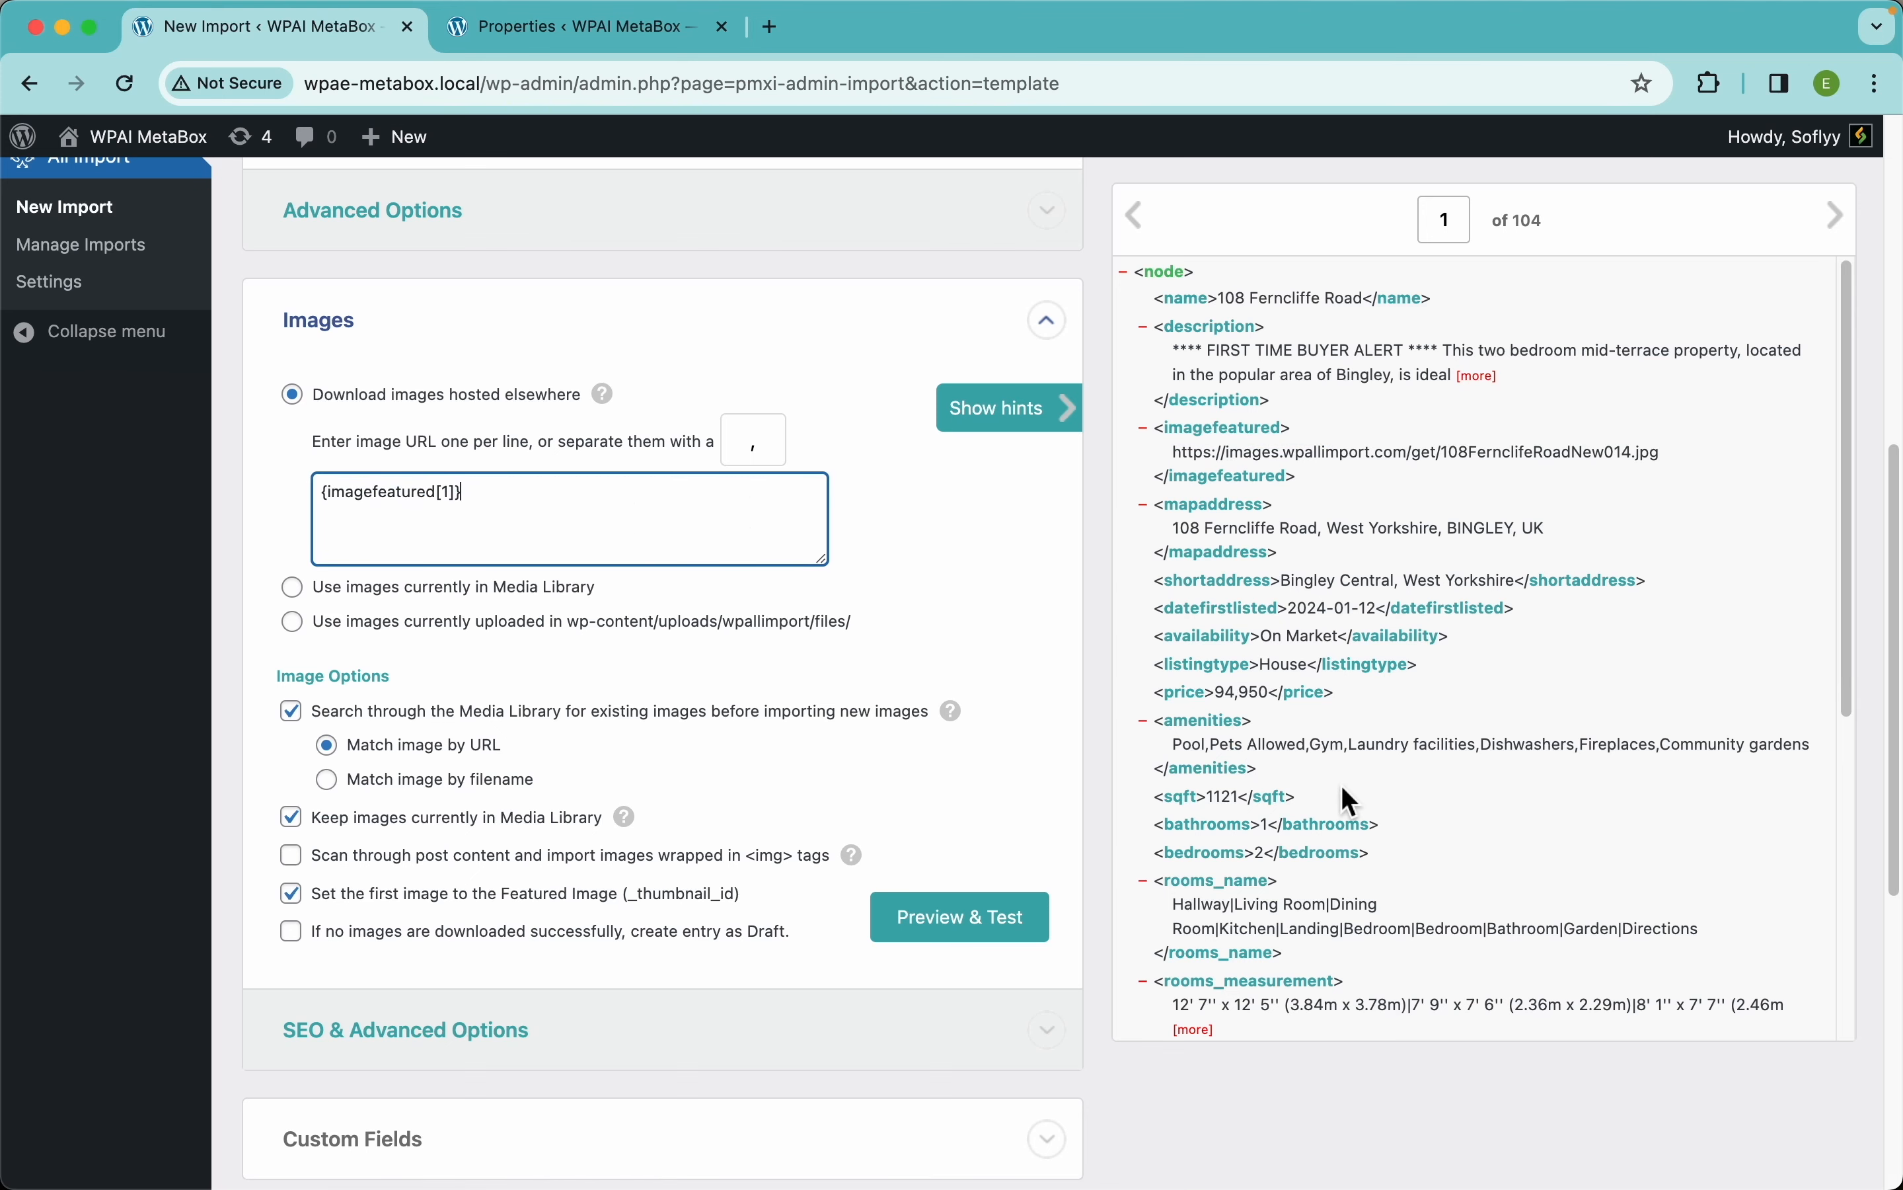
# - Preview the mapped image for the first record and run the image download test
pyautogui.scroll(-5, 1341, 785)
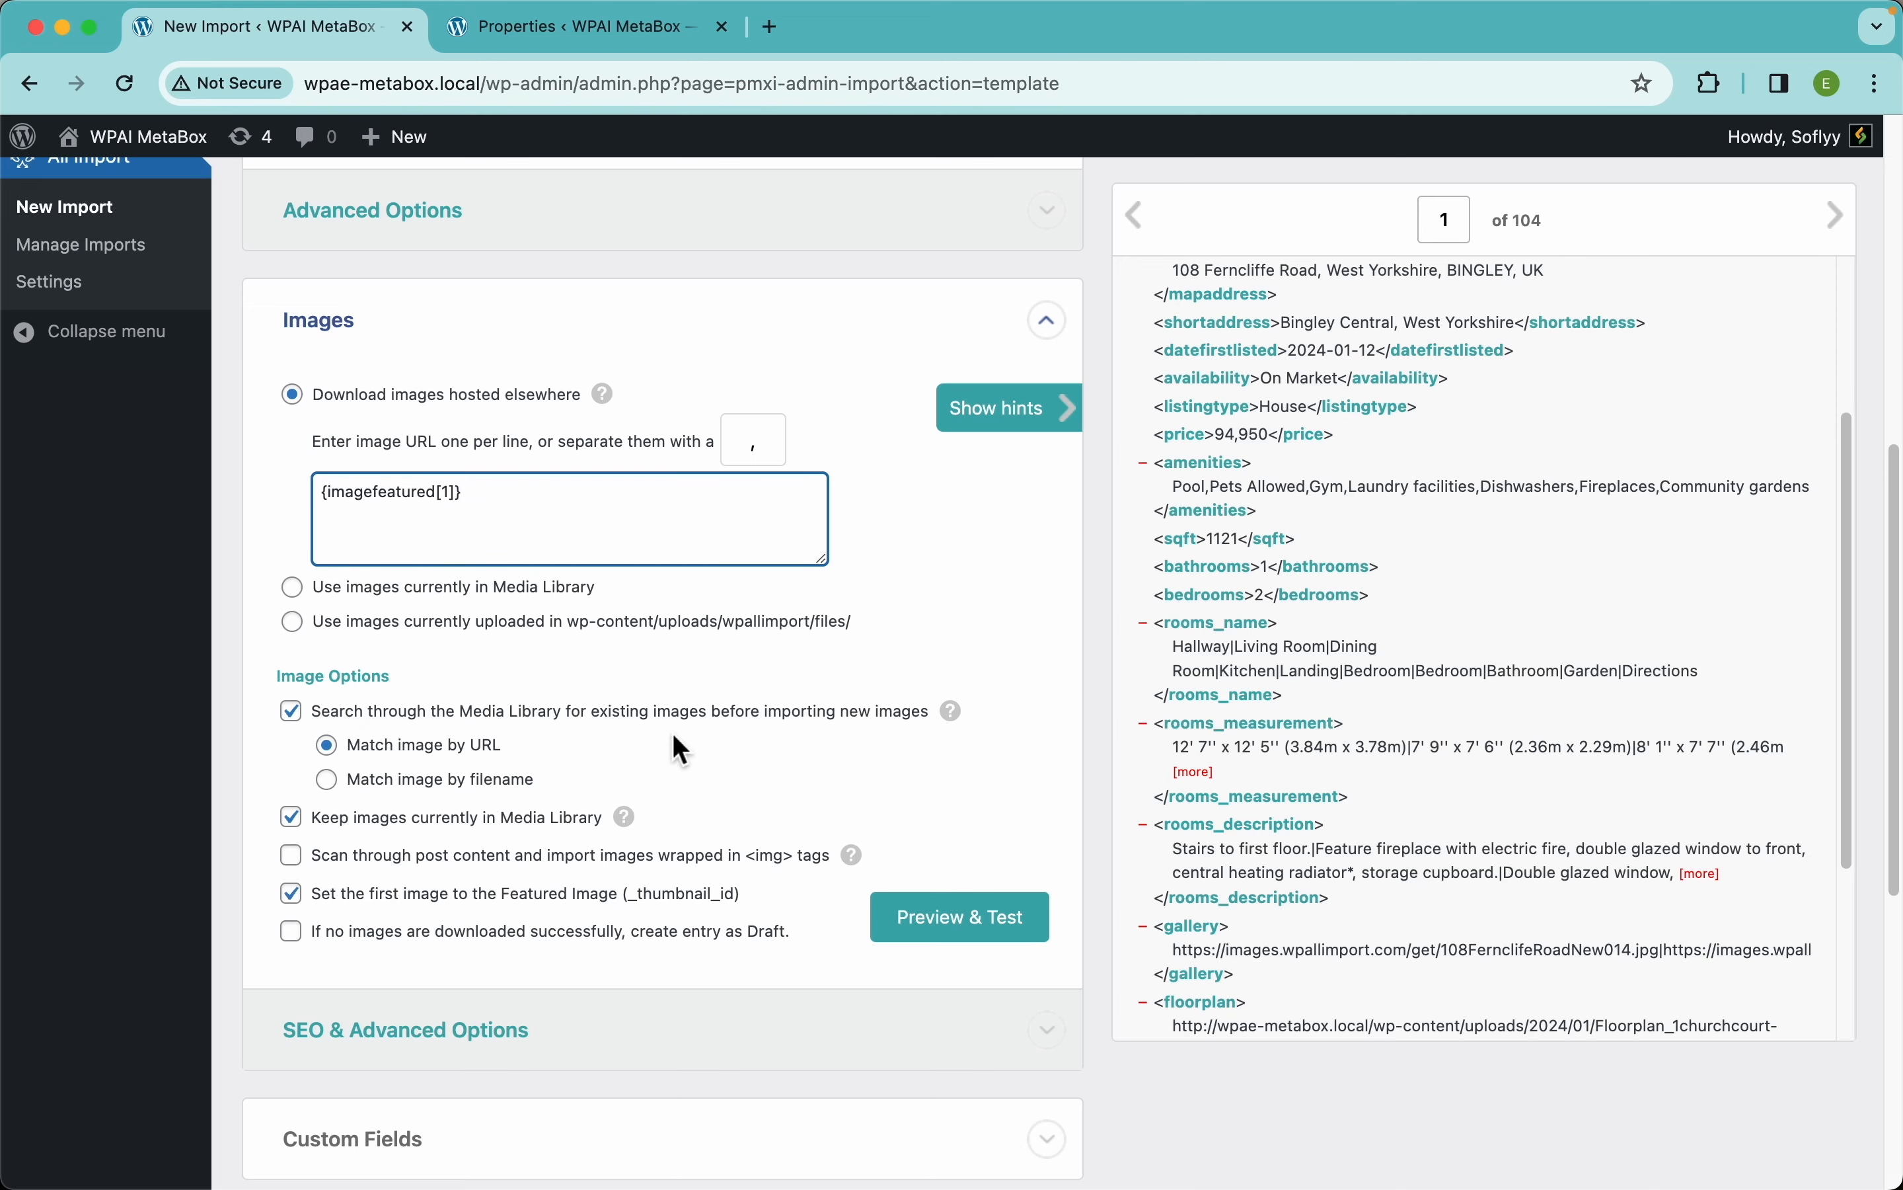
pyautogui.scroll(-3, 674, 740)
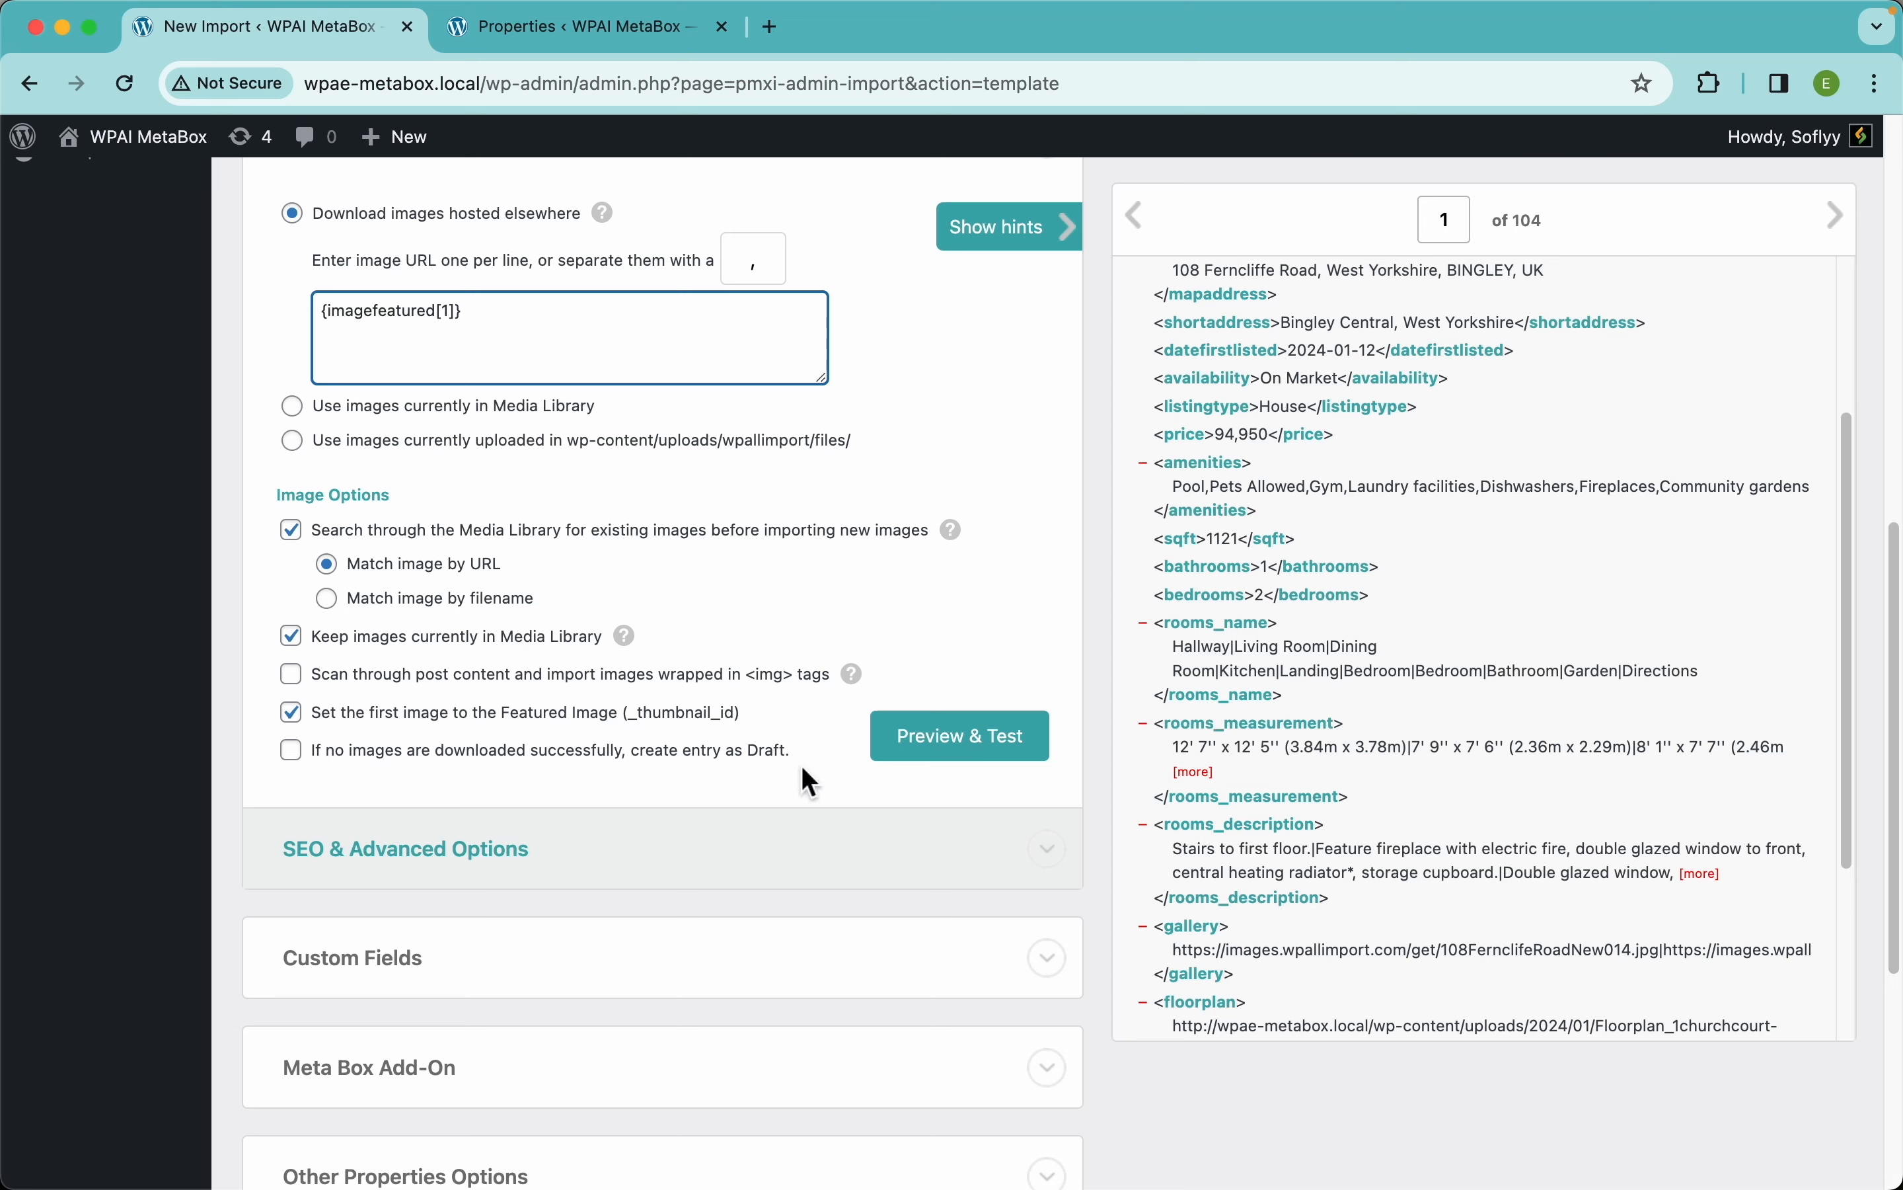
pyautogui.click(994, 748)
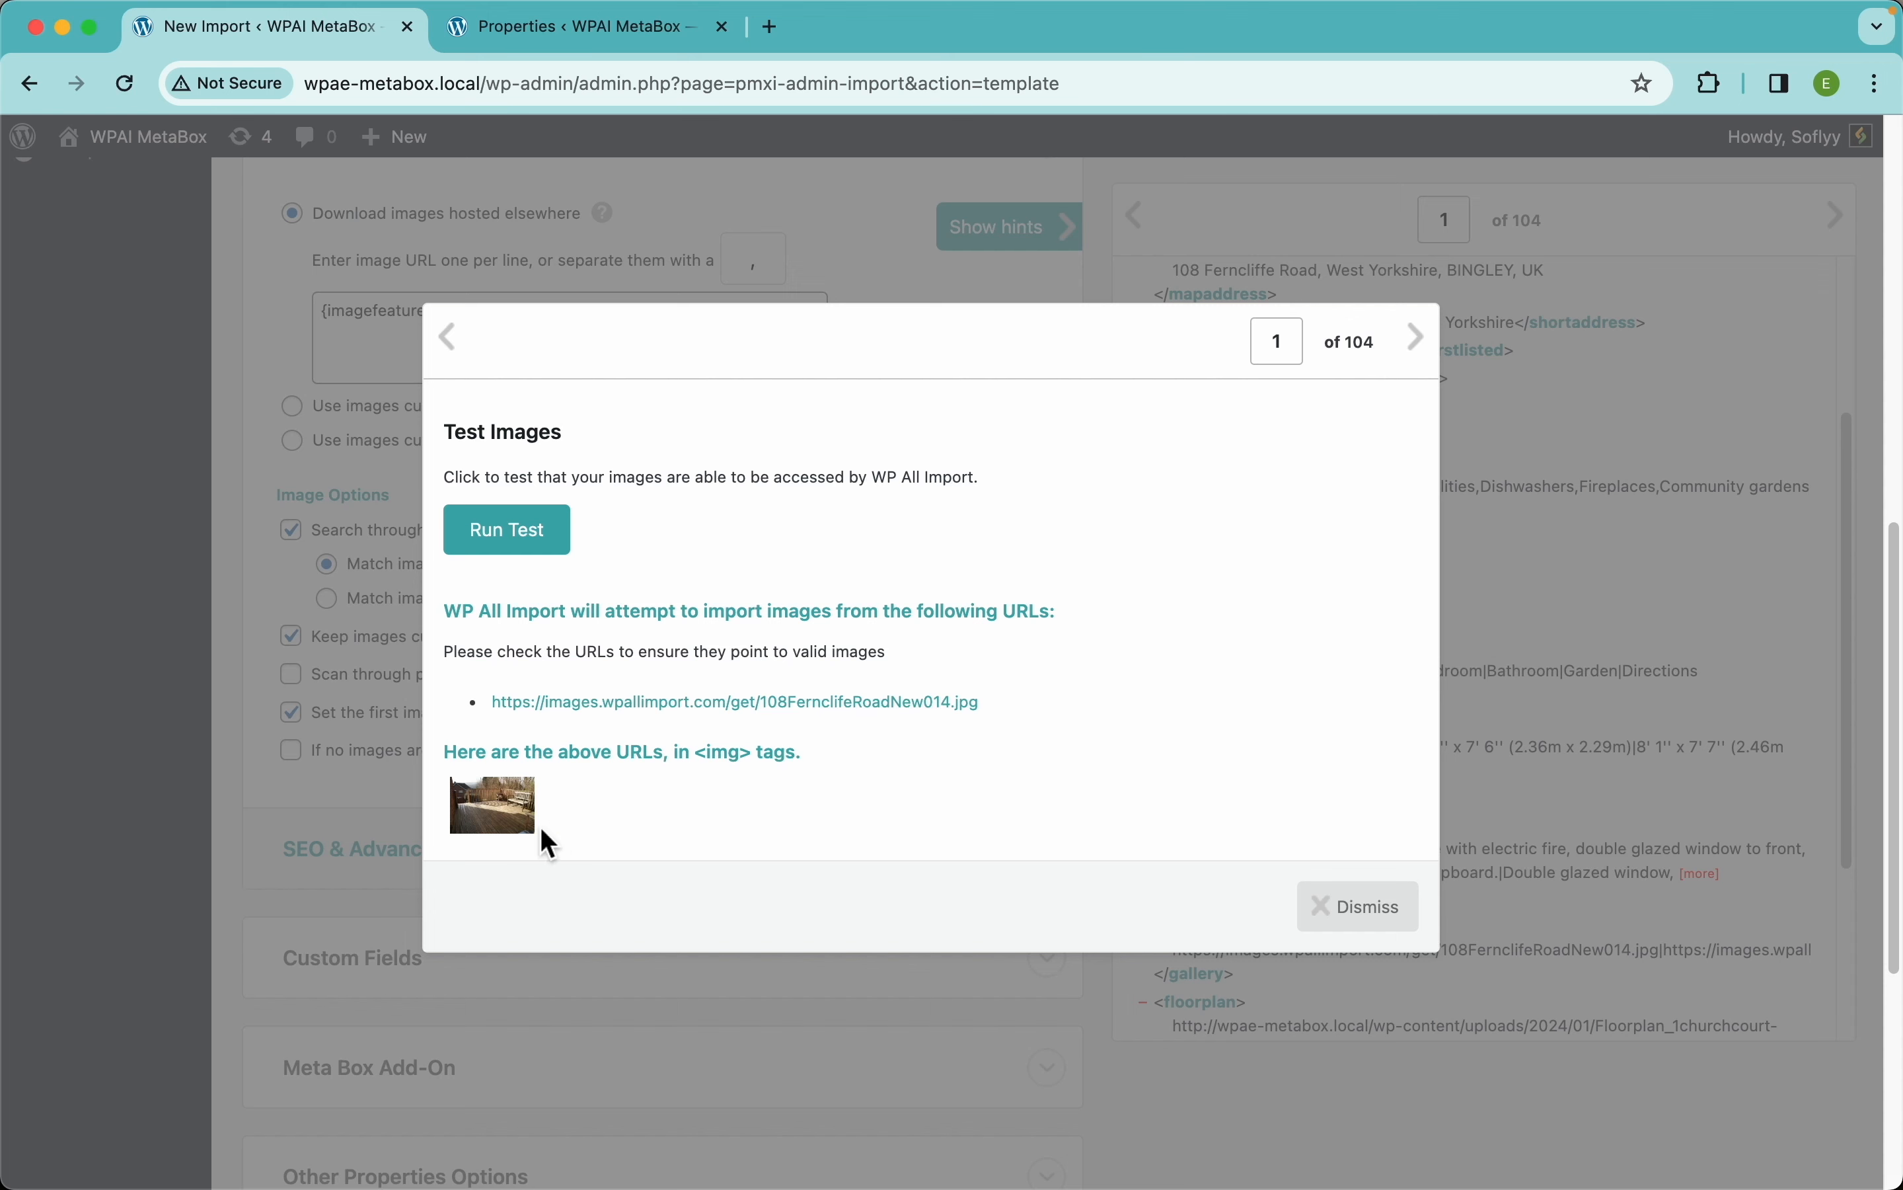
pyautogui.click(541, 559)
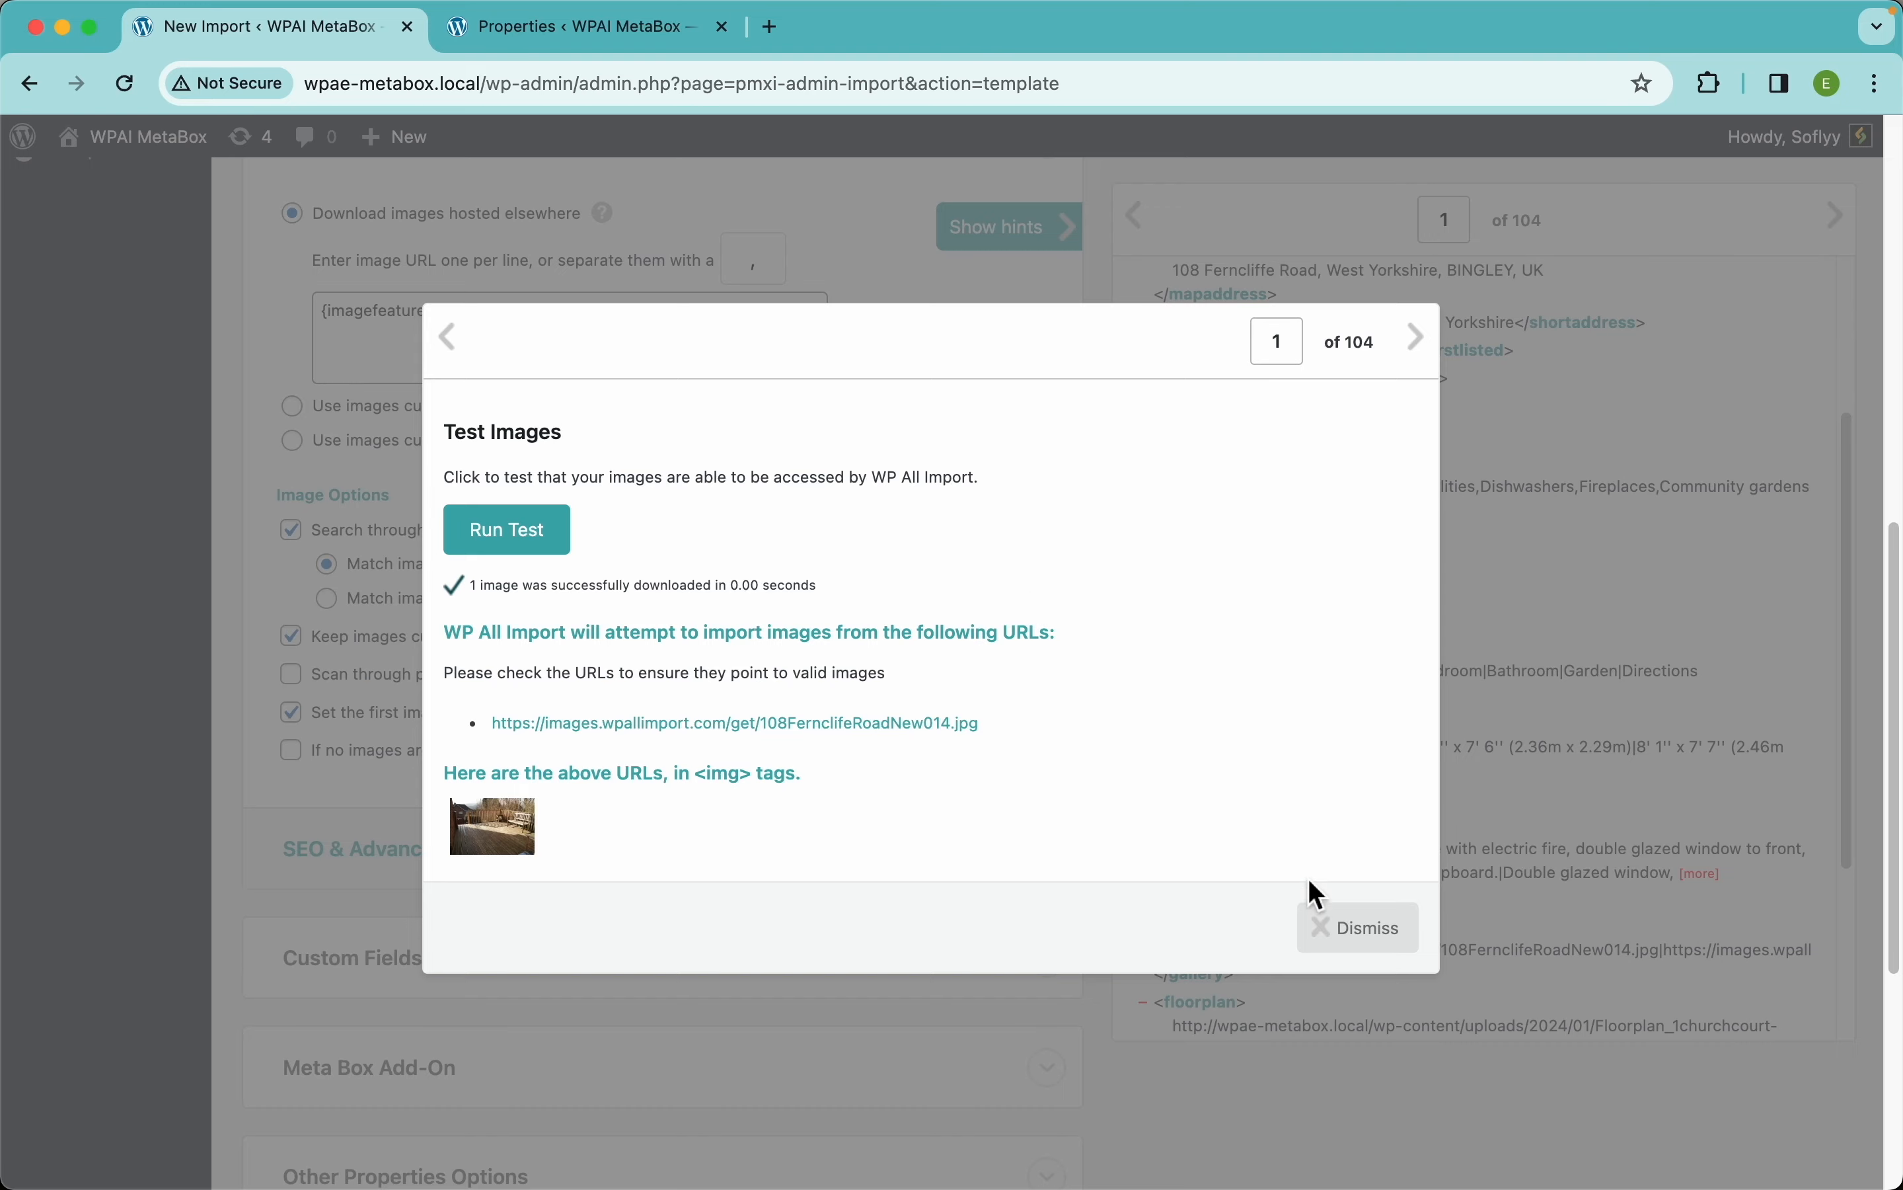
pyautogui.click(1342, 946)
# - Examine the Custom Fields section of the import template and collapse it again
pyautogui.scroll(-5, 638, 753)
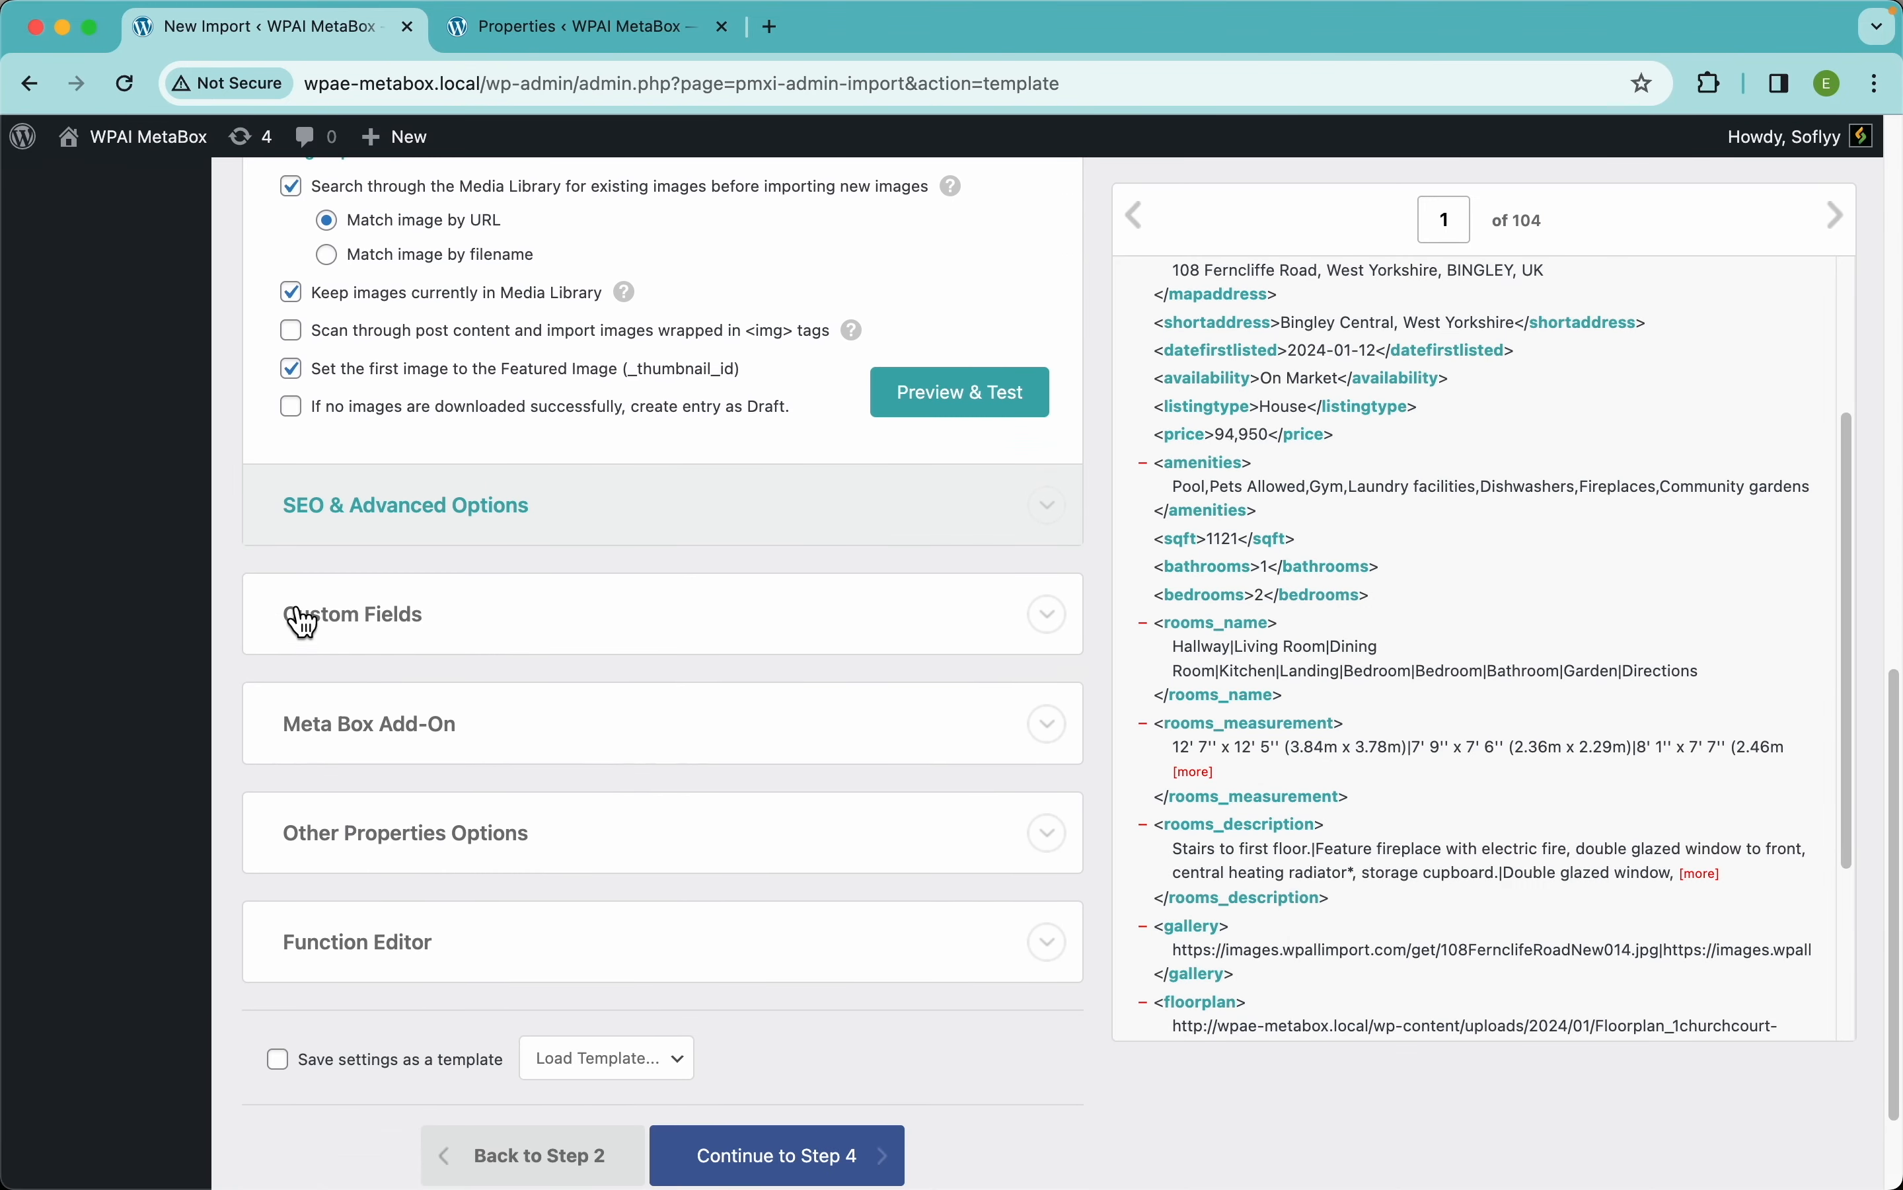
pyautogui.click(416, 625)
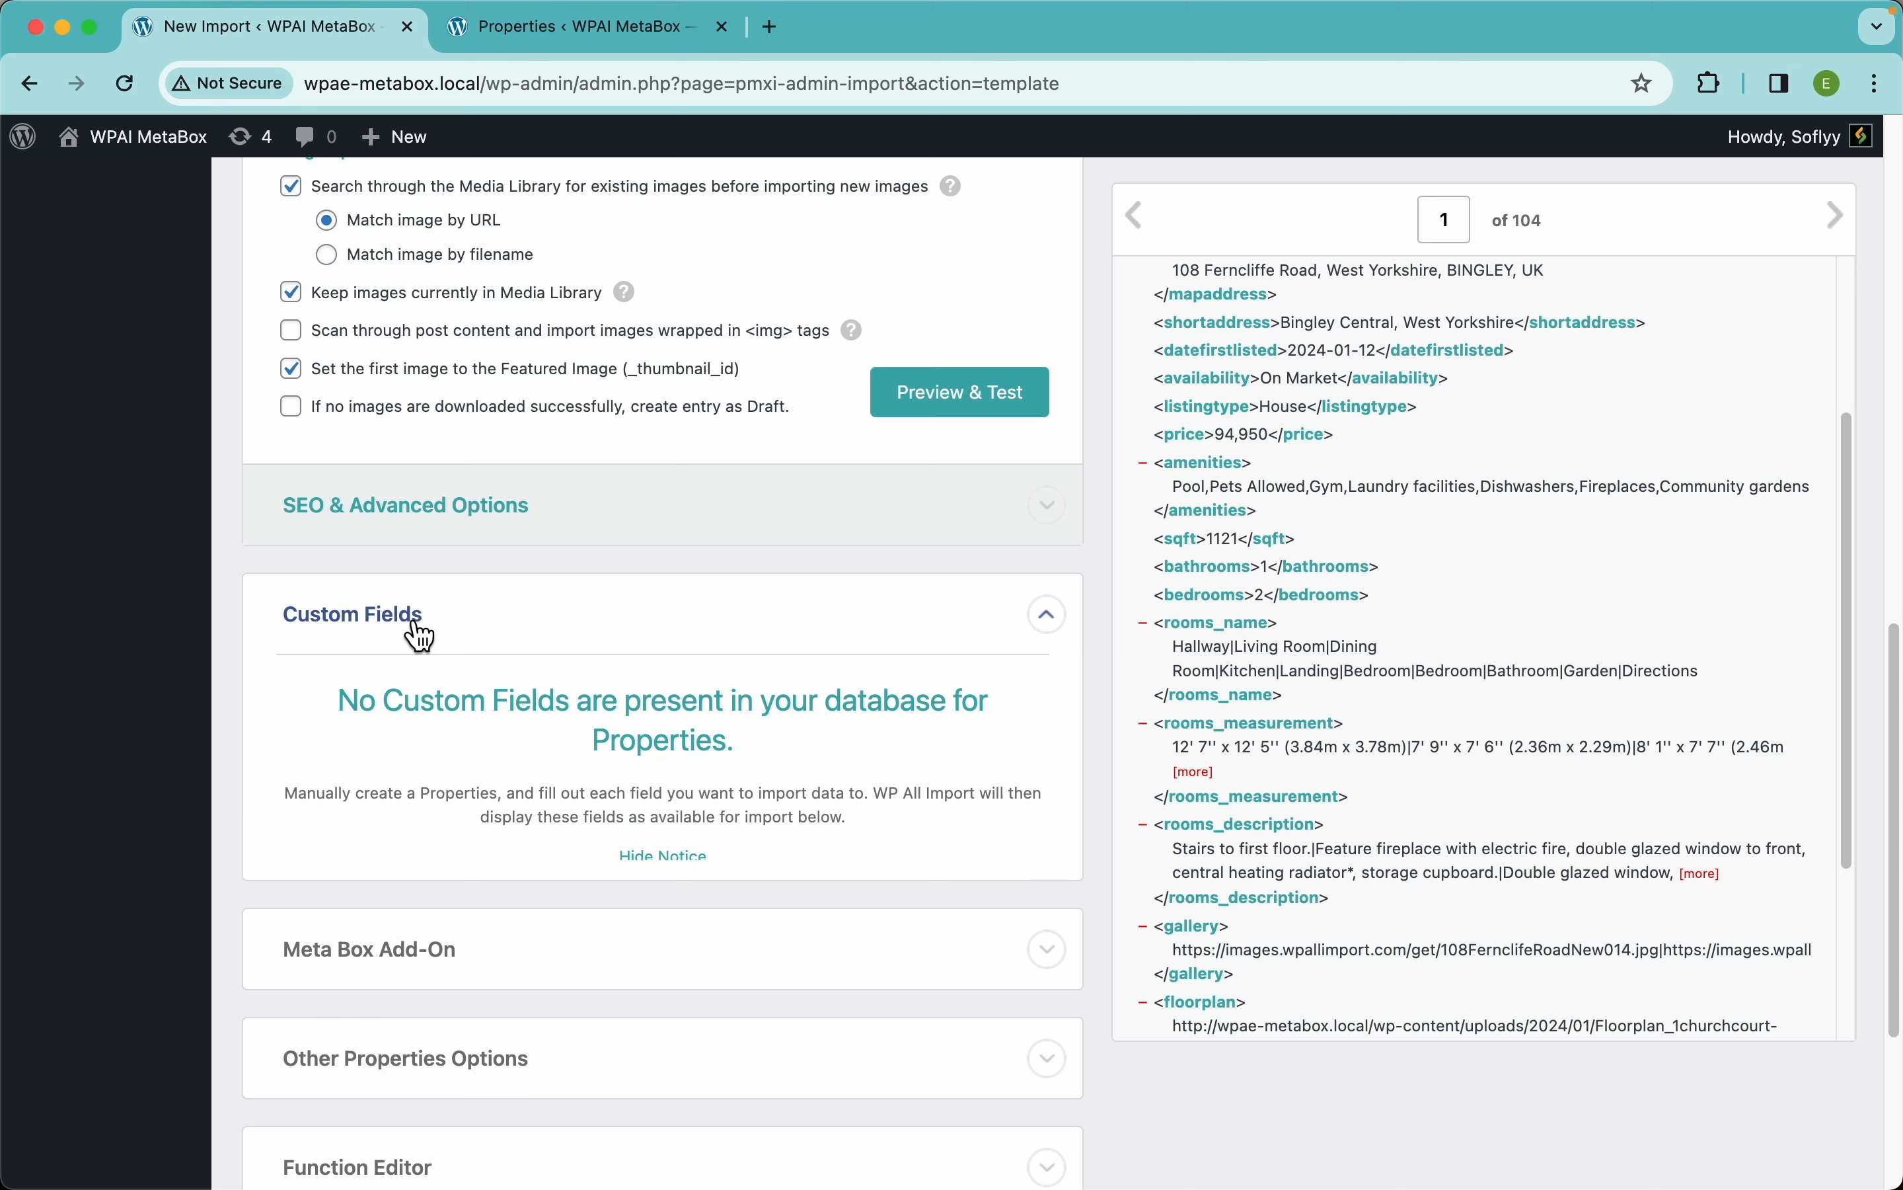
pyautogui.scroll(-3, 682, 712)
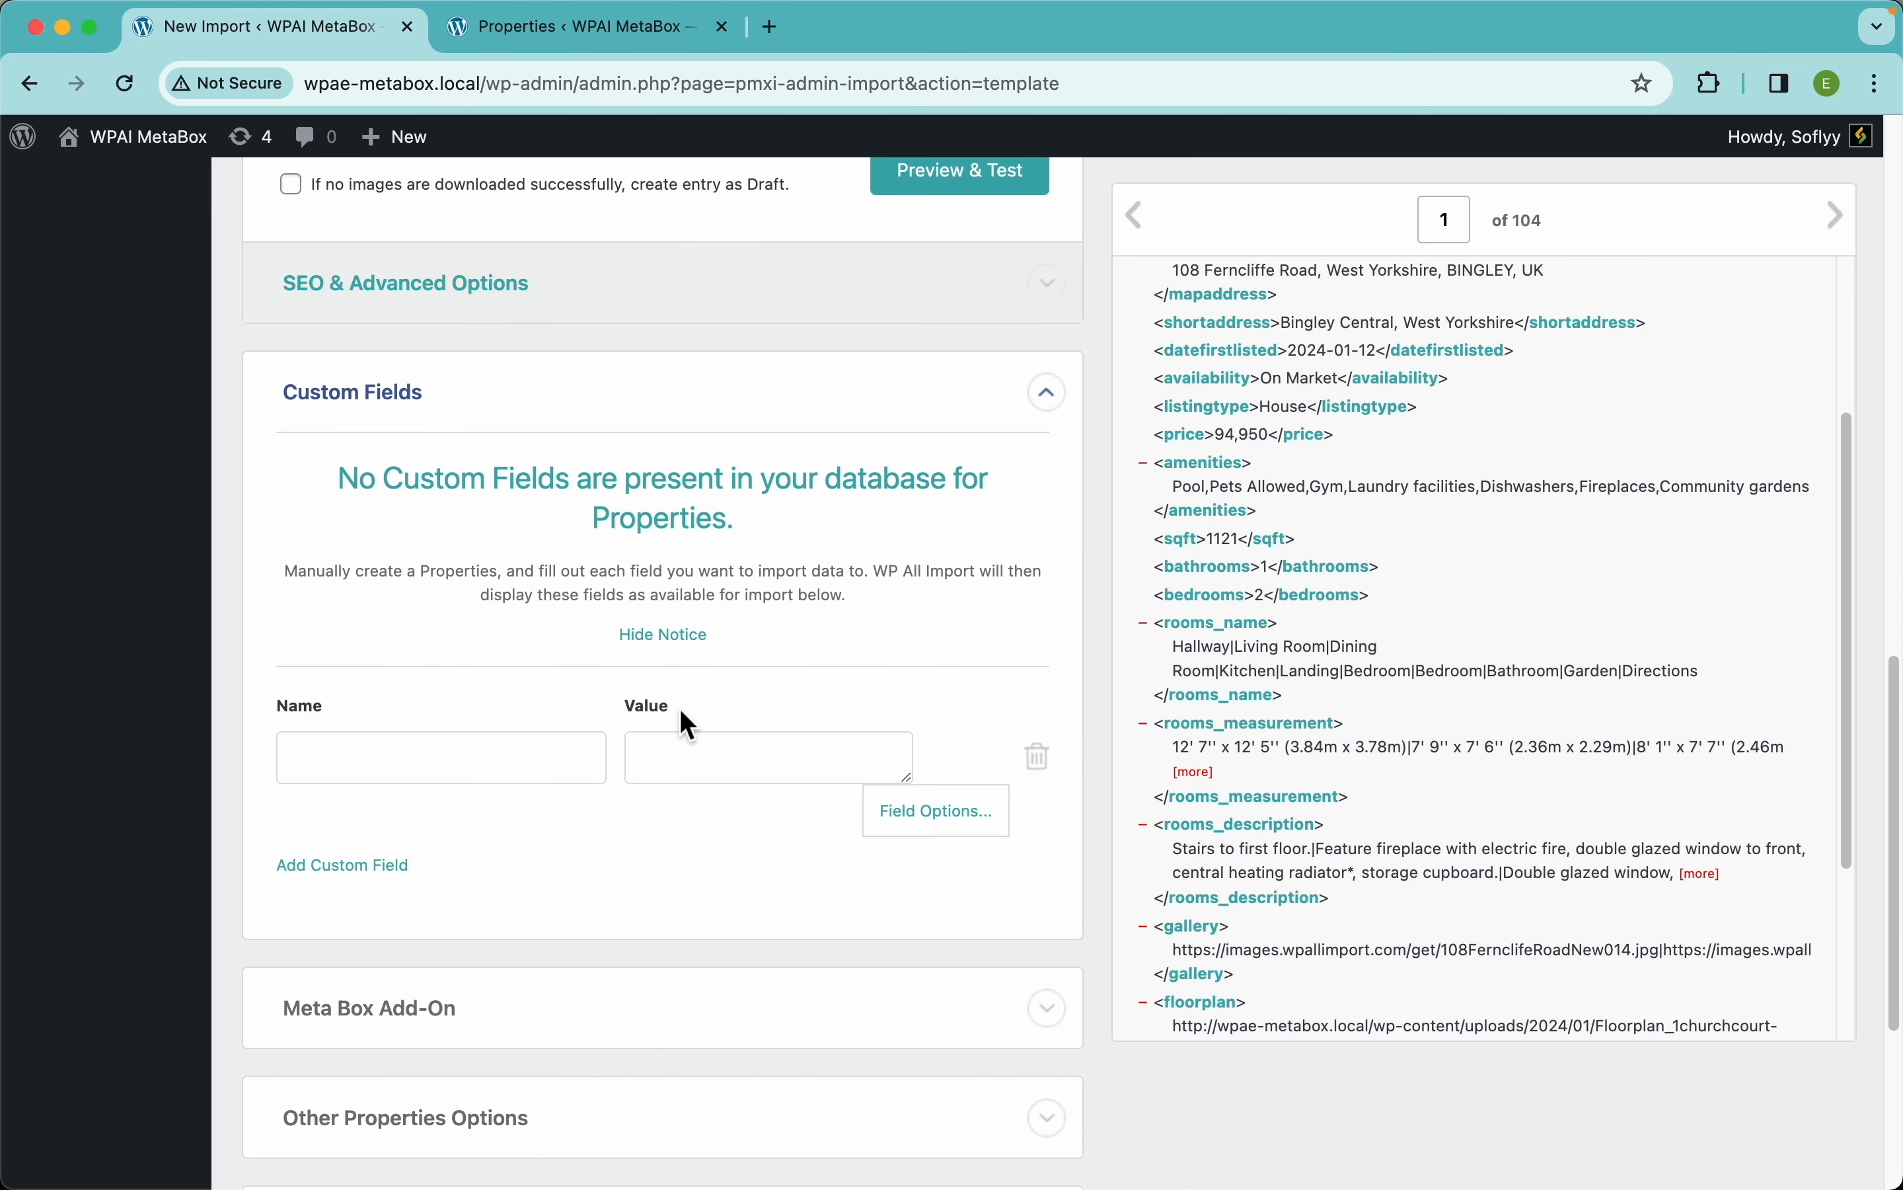
pyautogui.click(454, 400)
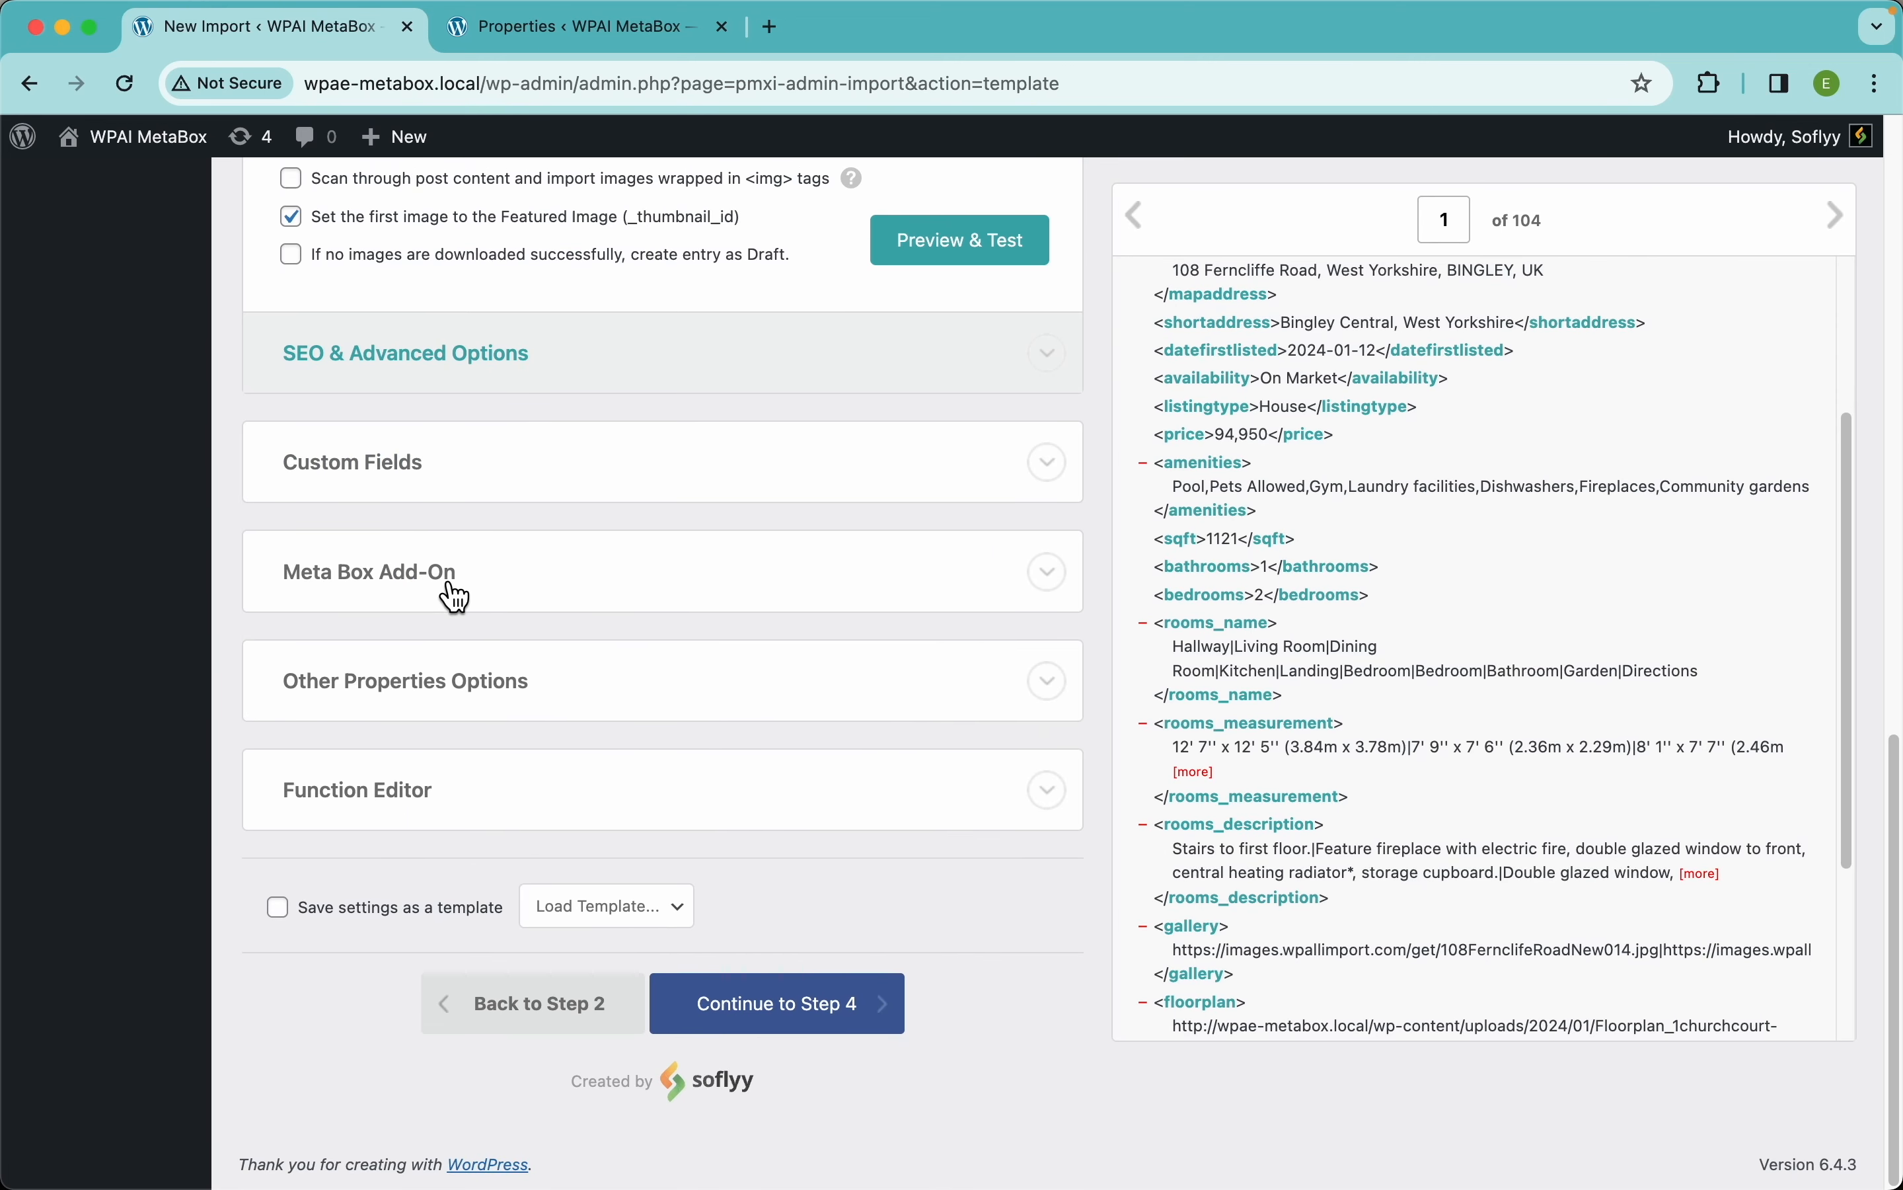
# - Enable the Details field group in the Meta Box Add-On section
pyautogui.click(492, 599)
pyautogui.scroll(-2, 692, 603)
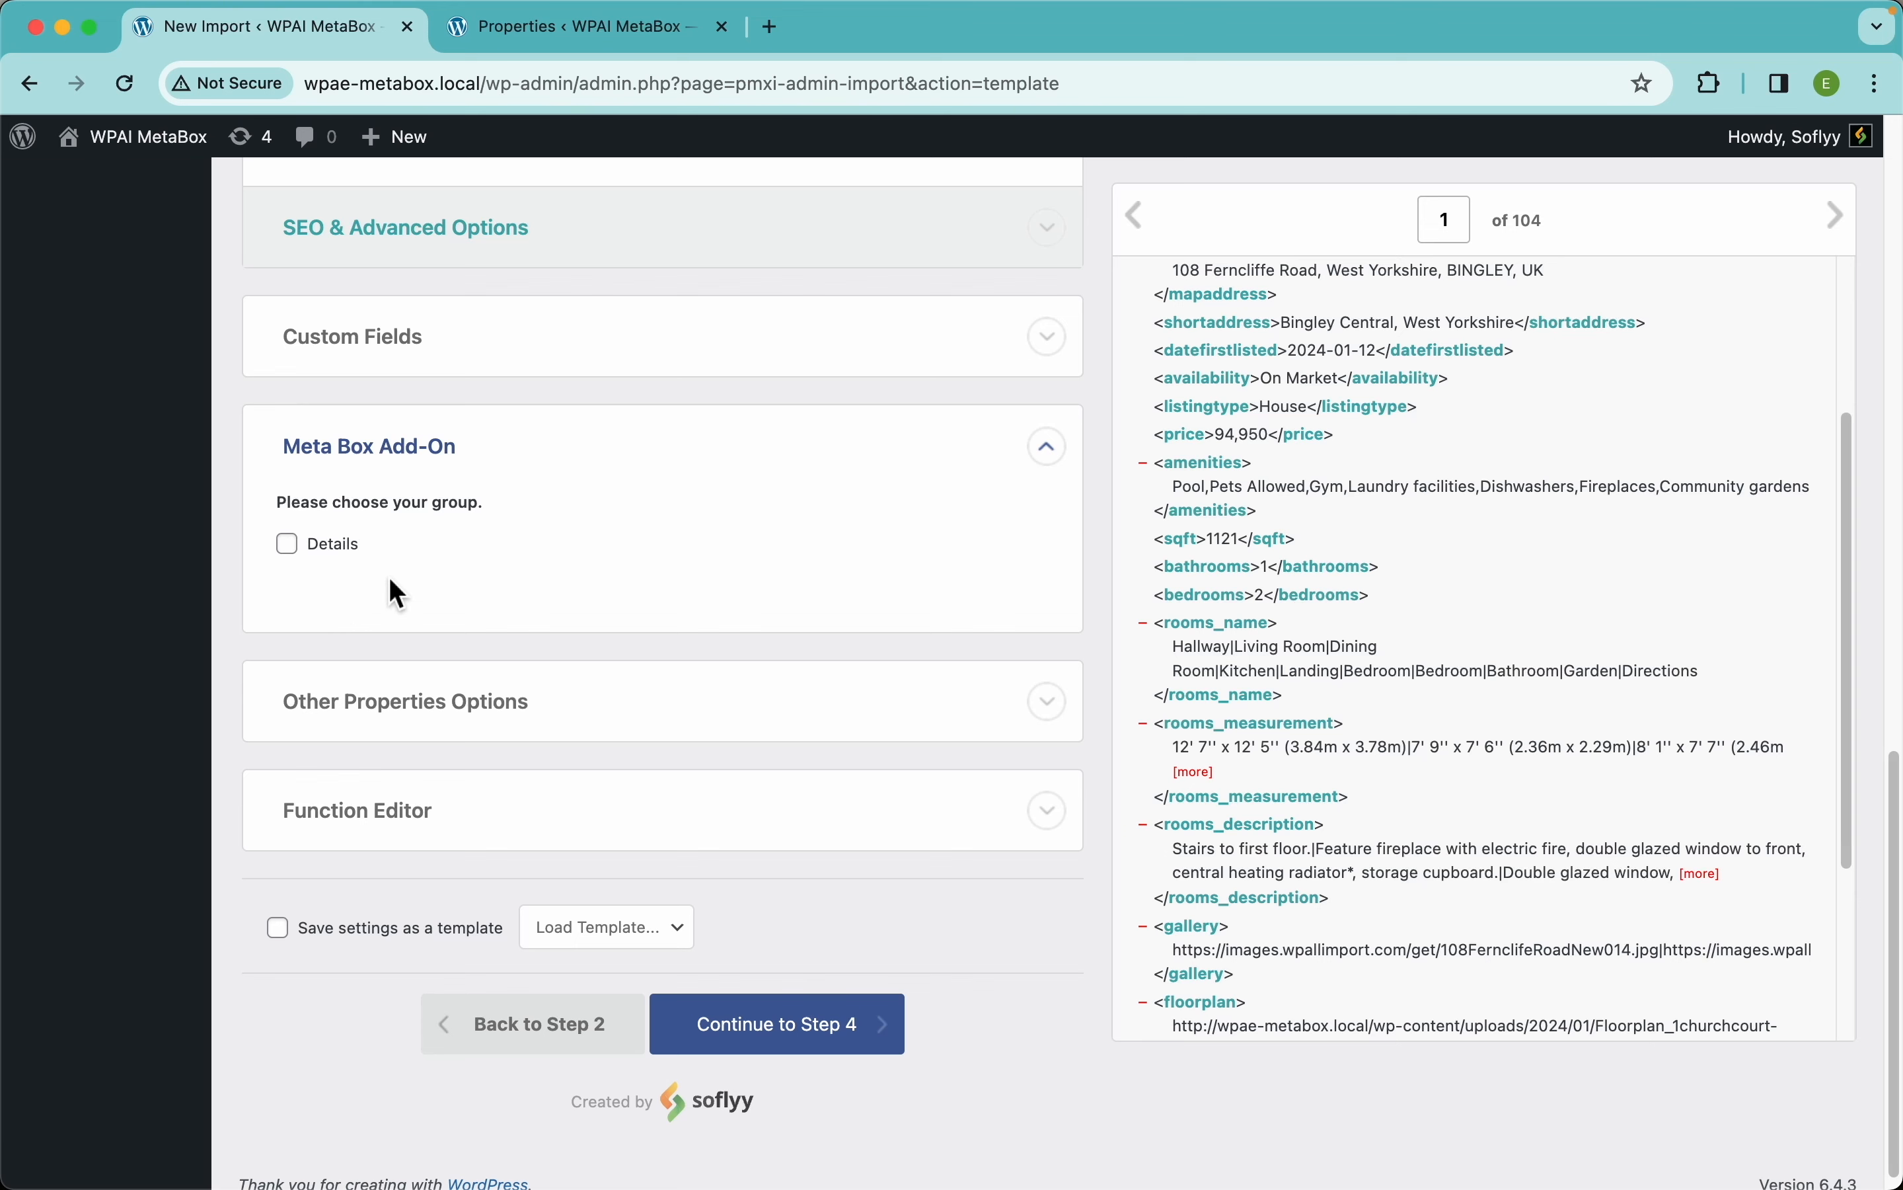
pyautogui.click(350, 555)
pyautogui.scroll(-3, 641, 654)
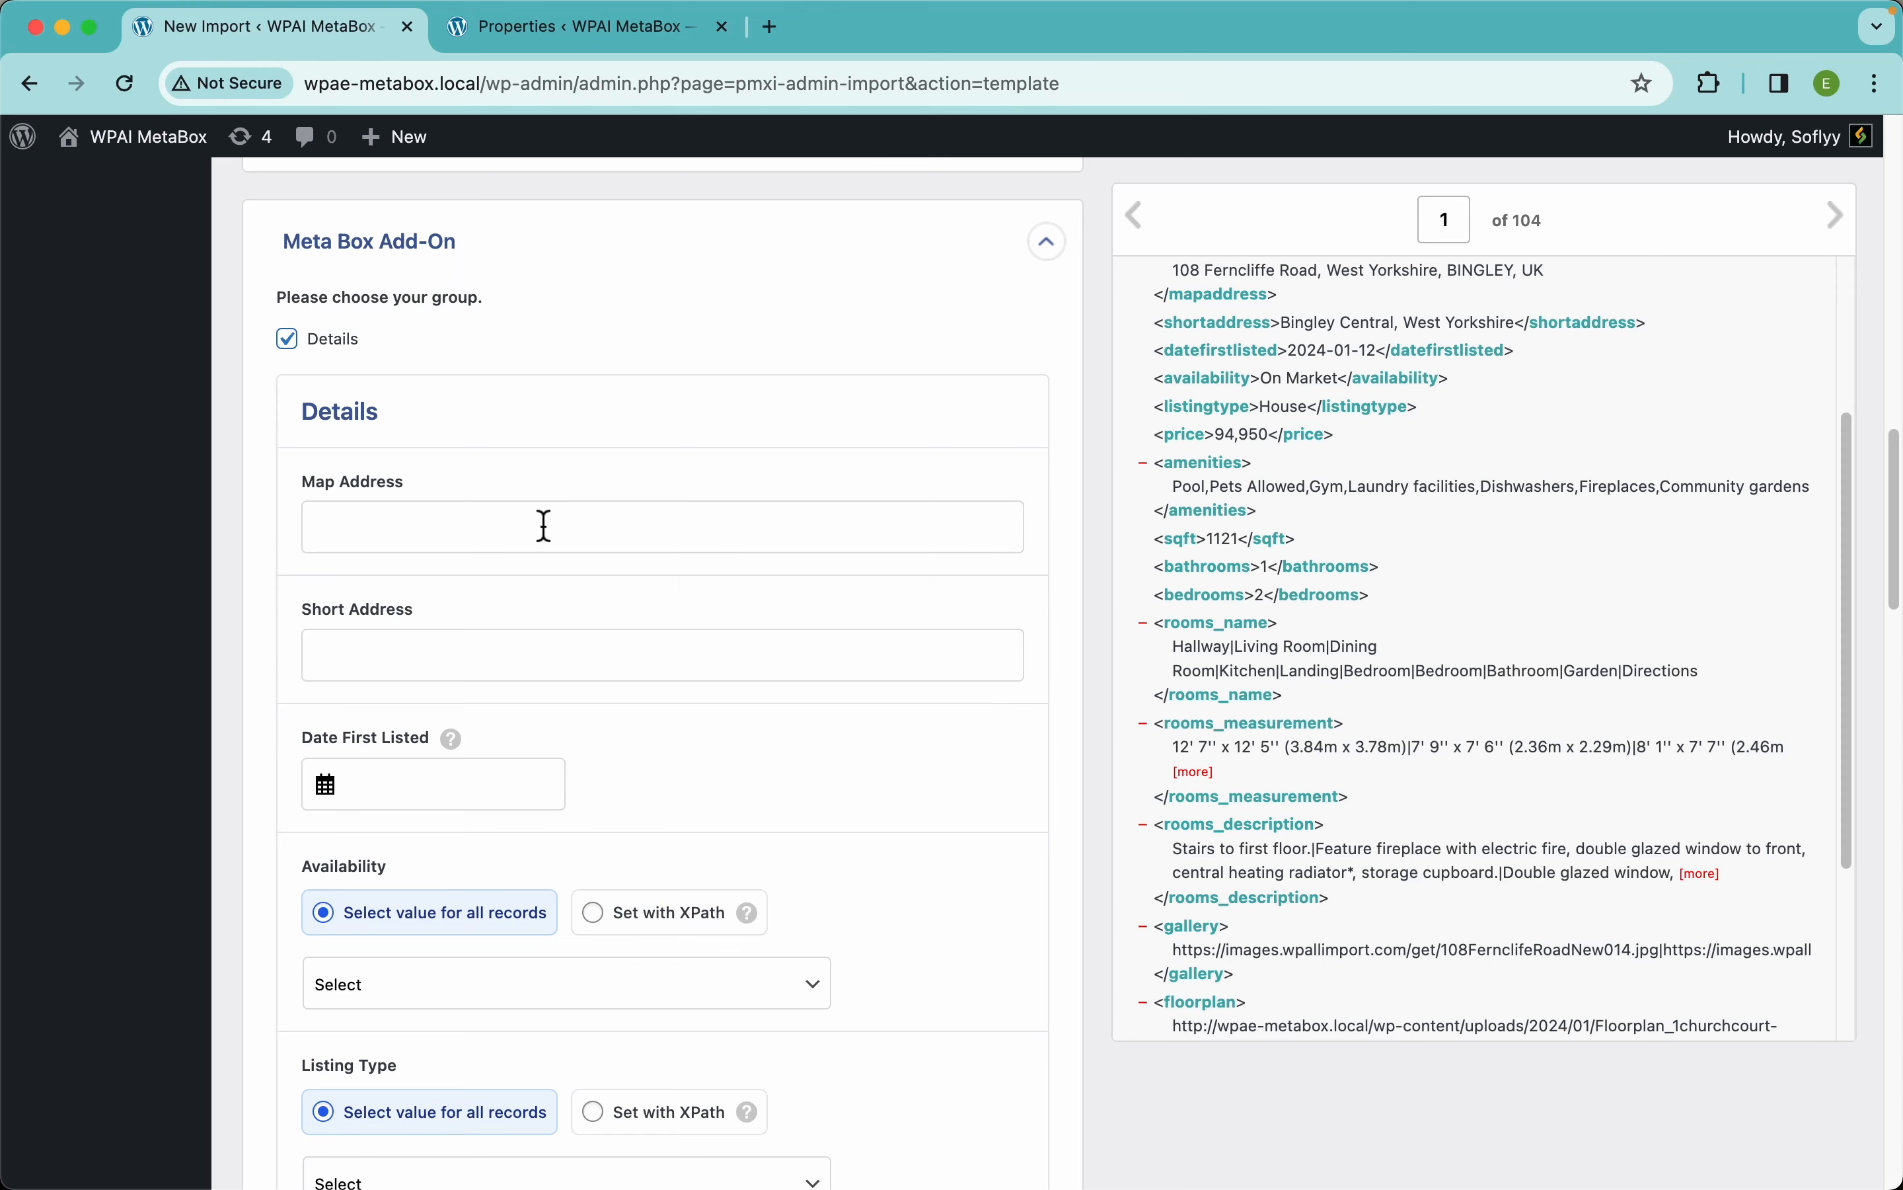
# - In the Properties browser tab, open a new property and examine its Listing Info, Media and Contact fields, and return to the import template
pyautogui.click(578, 45)
pyautogui.click(466, 217)
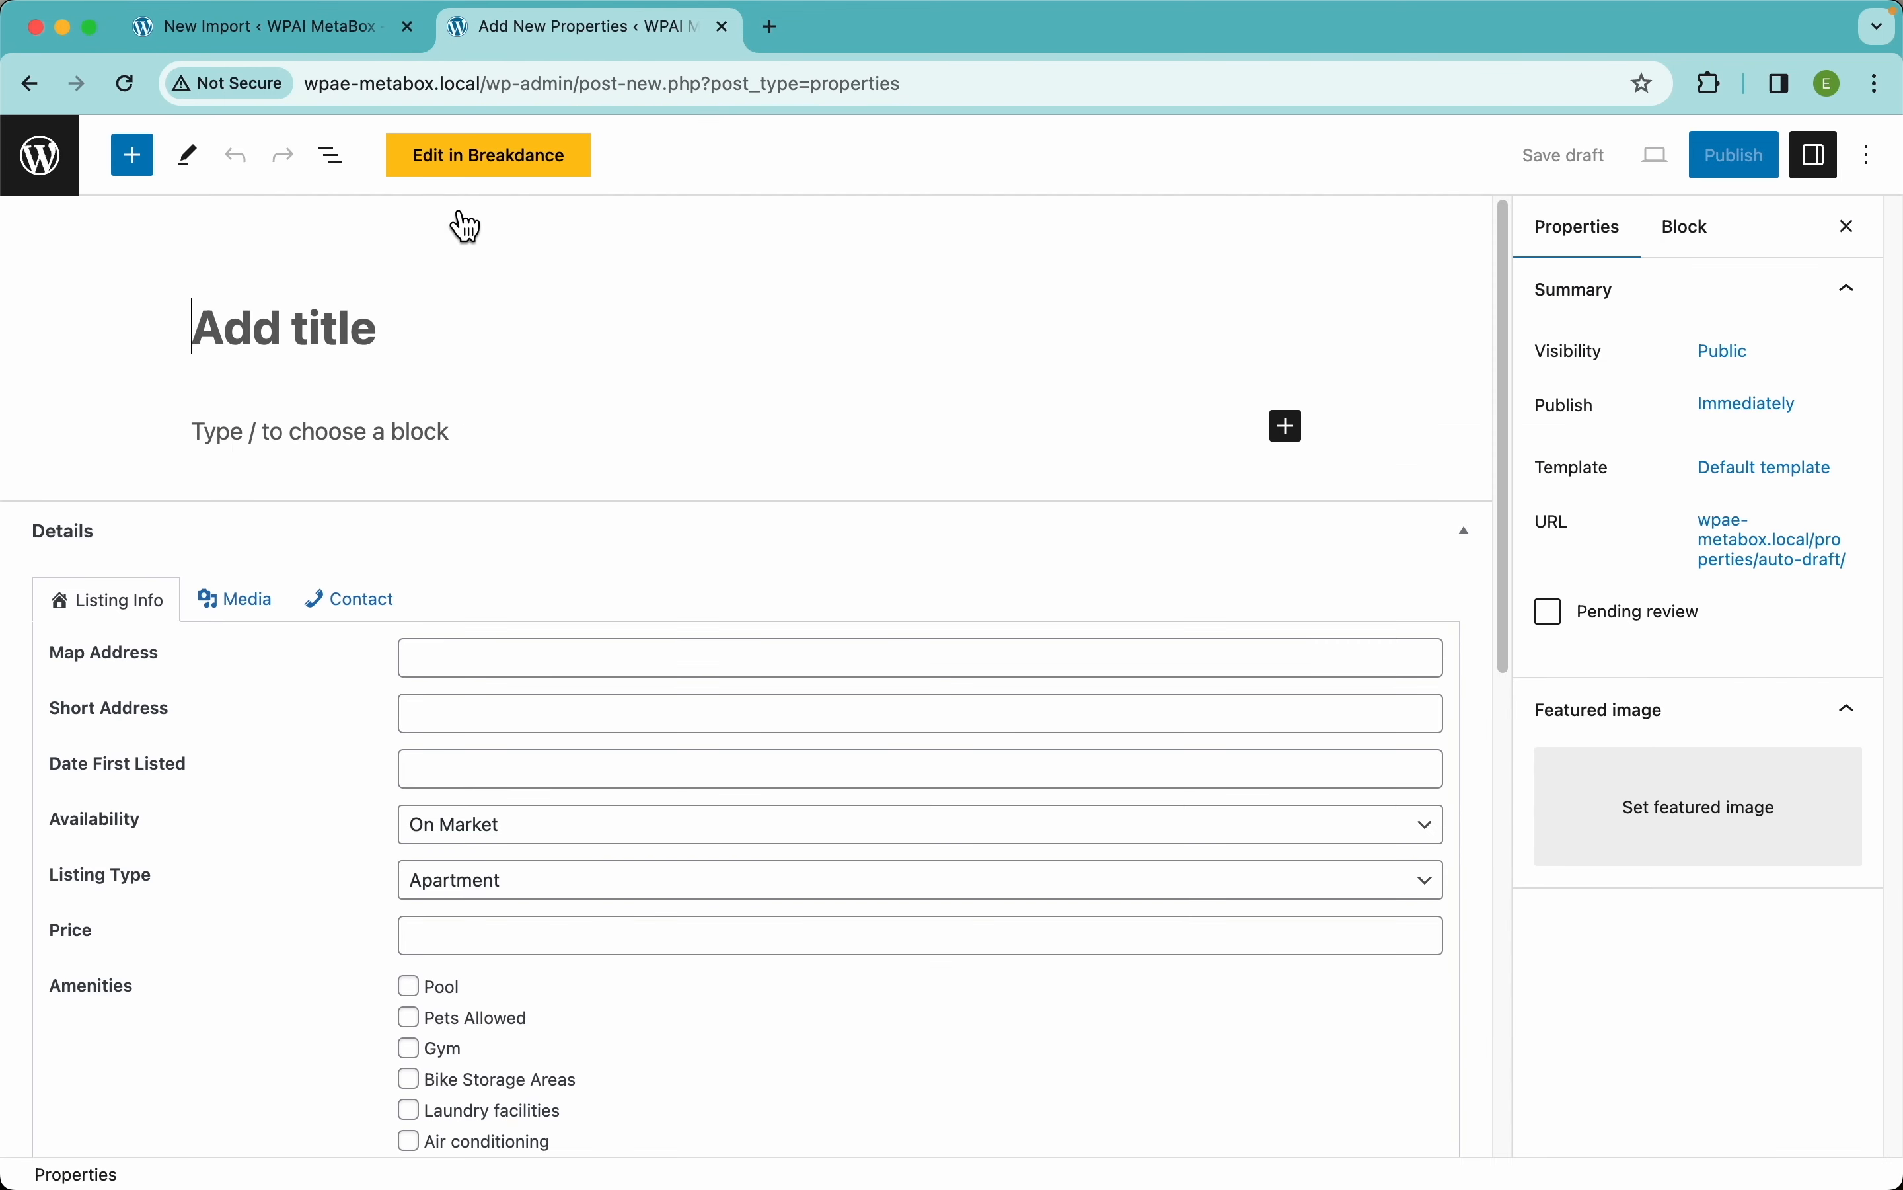
pyautogui.scroll(-15, 755, 683)
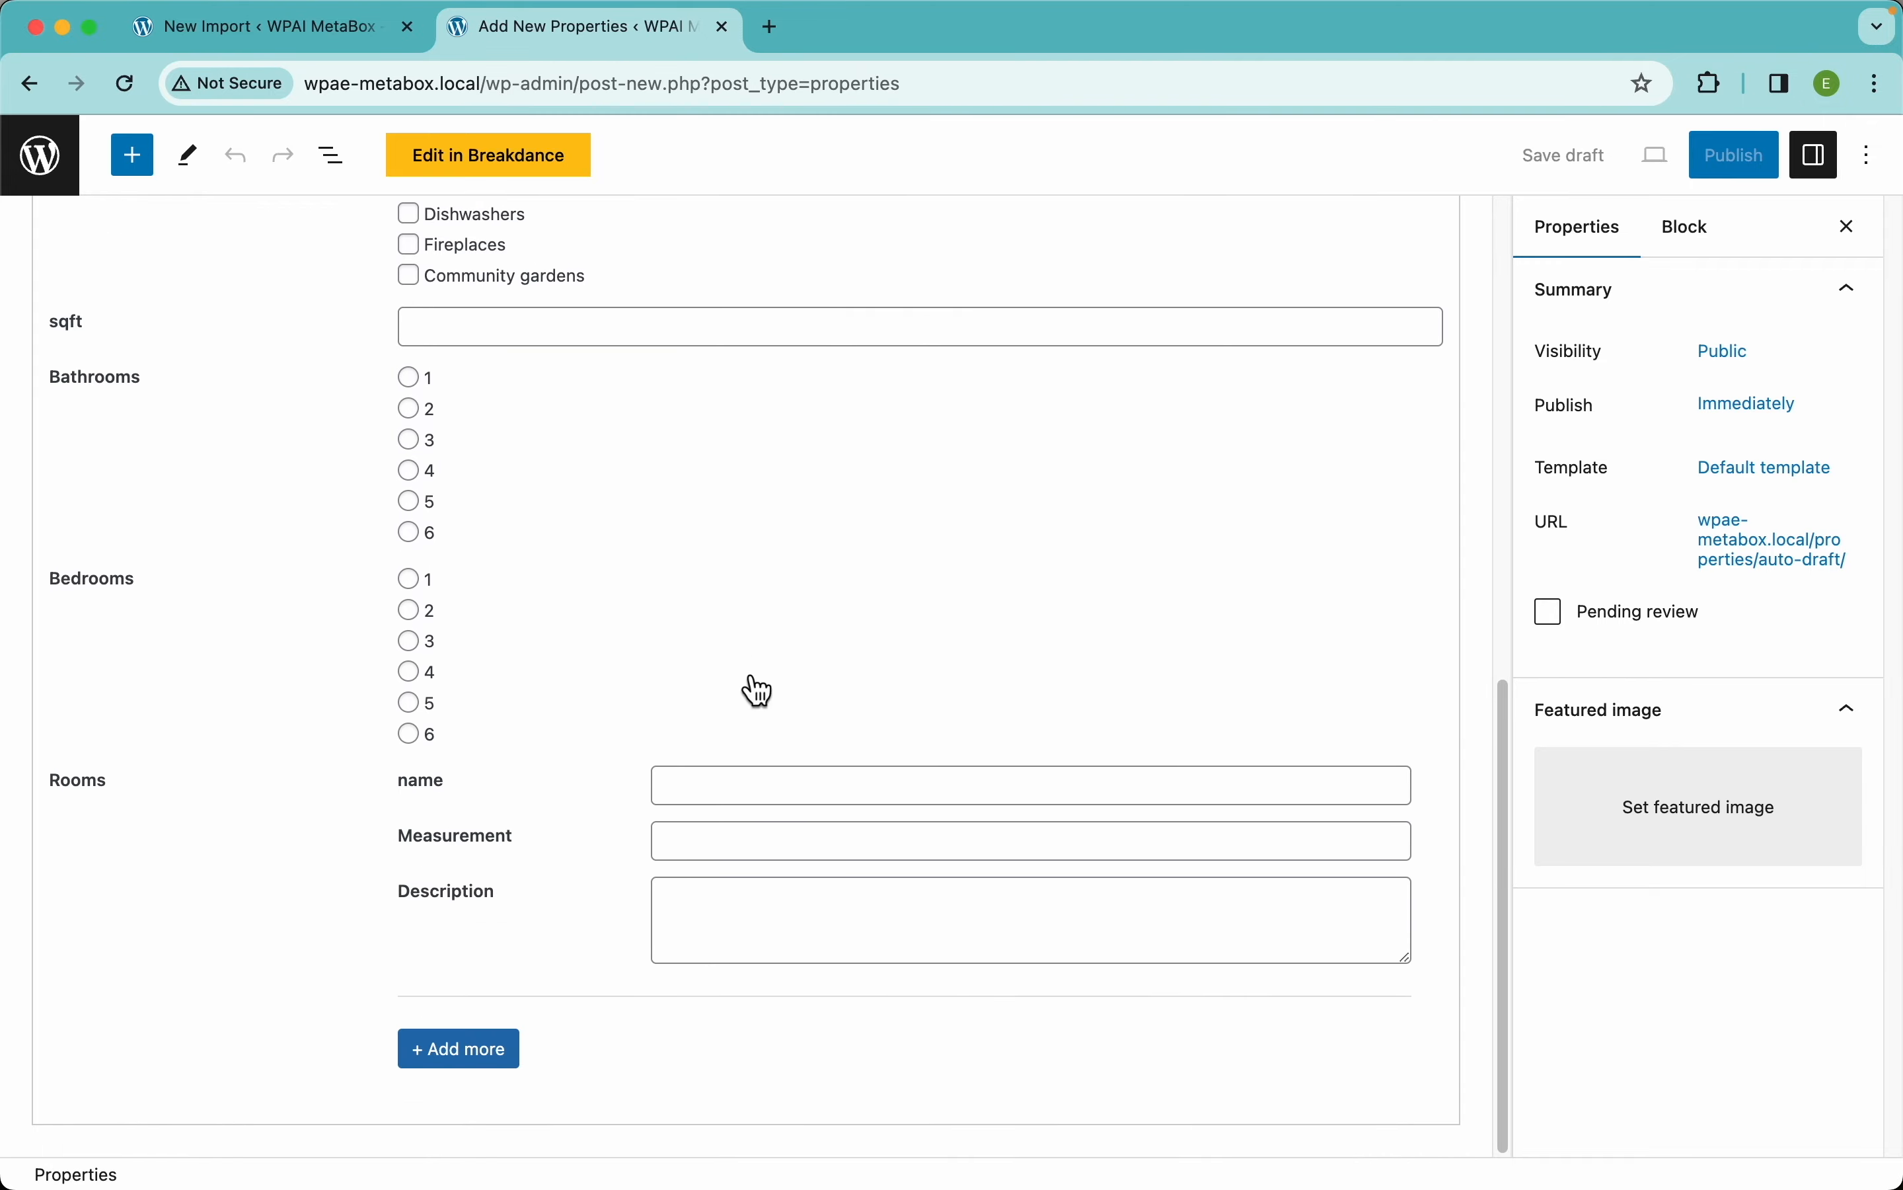
pyautogui.scroll(12, 661, 680)
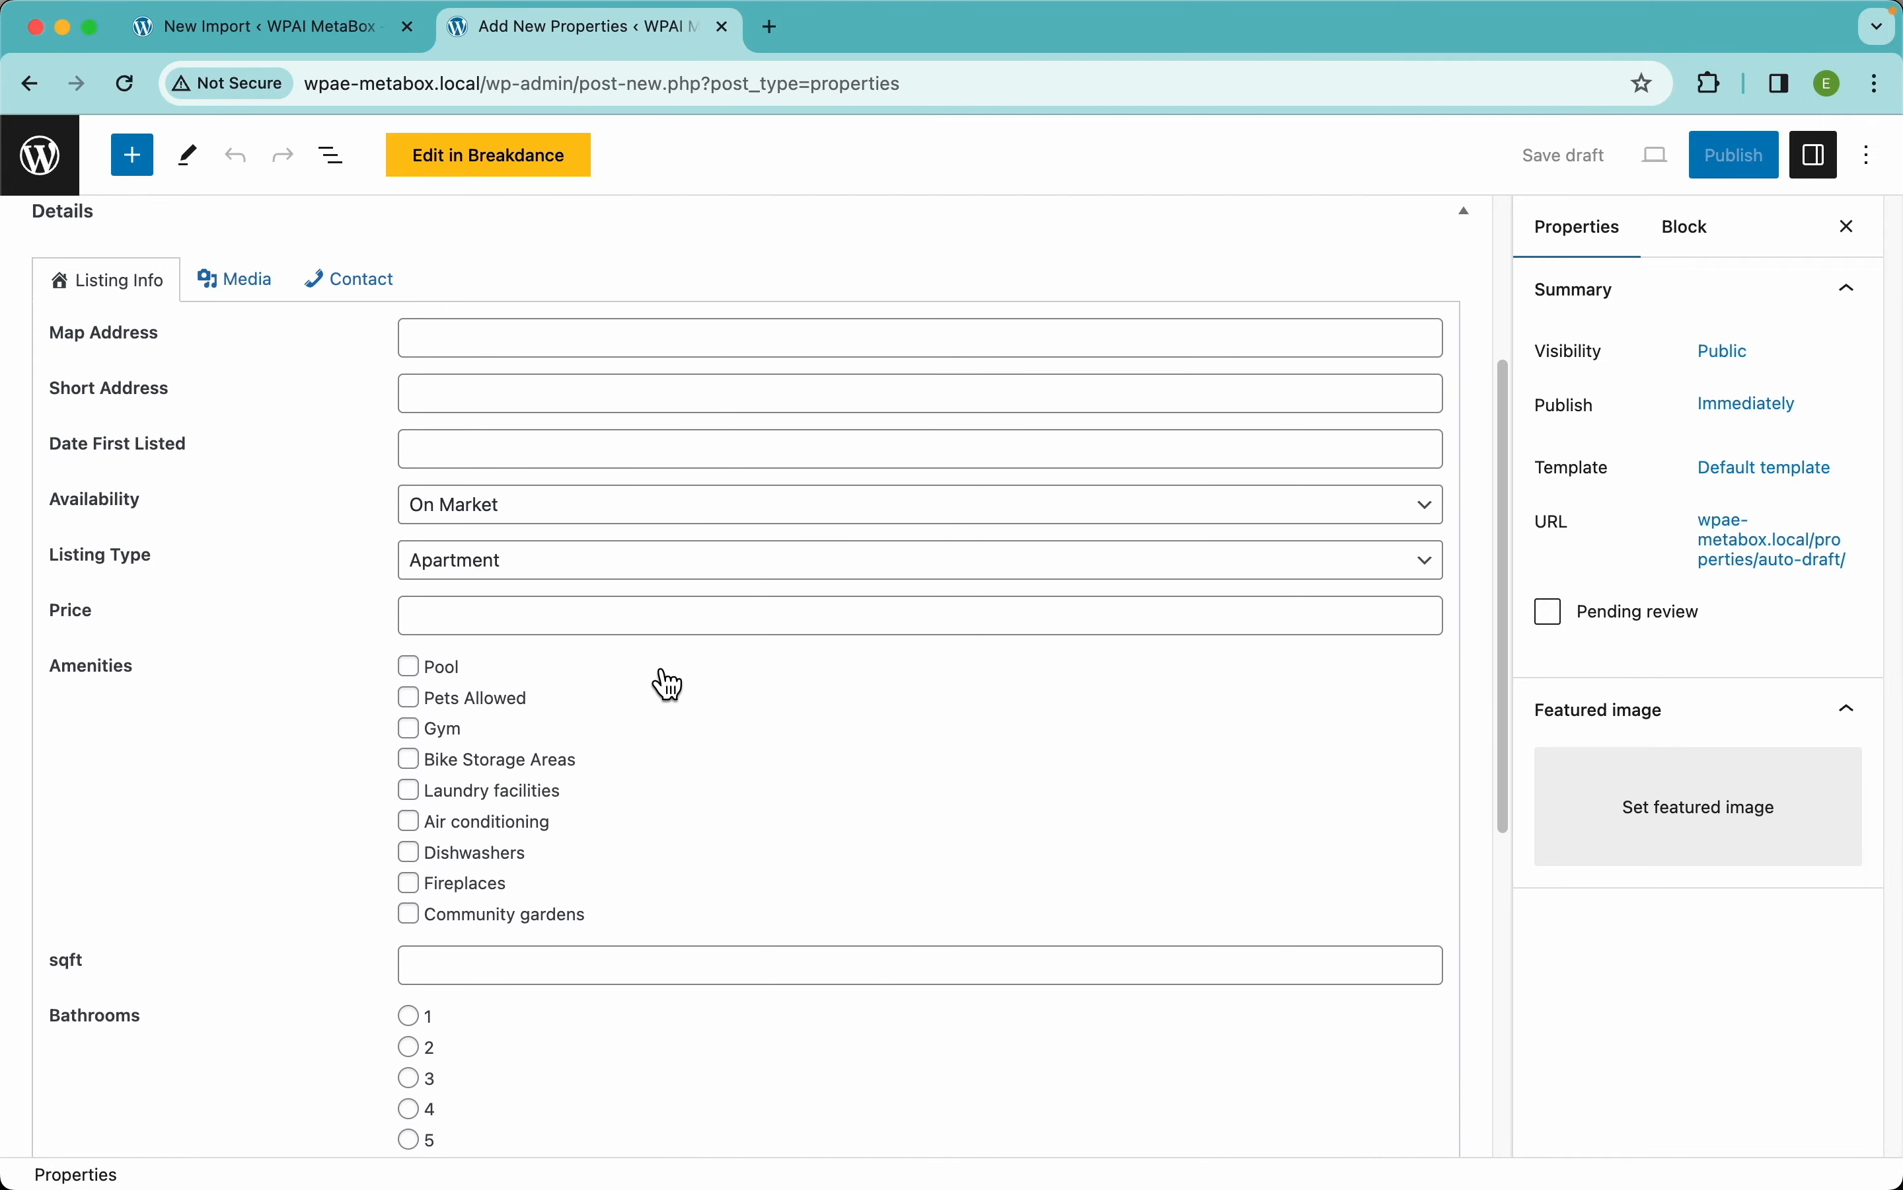
pyautogui.click(224, 445)
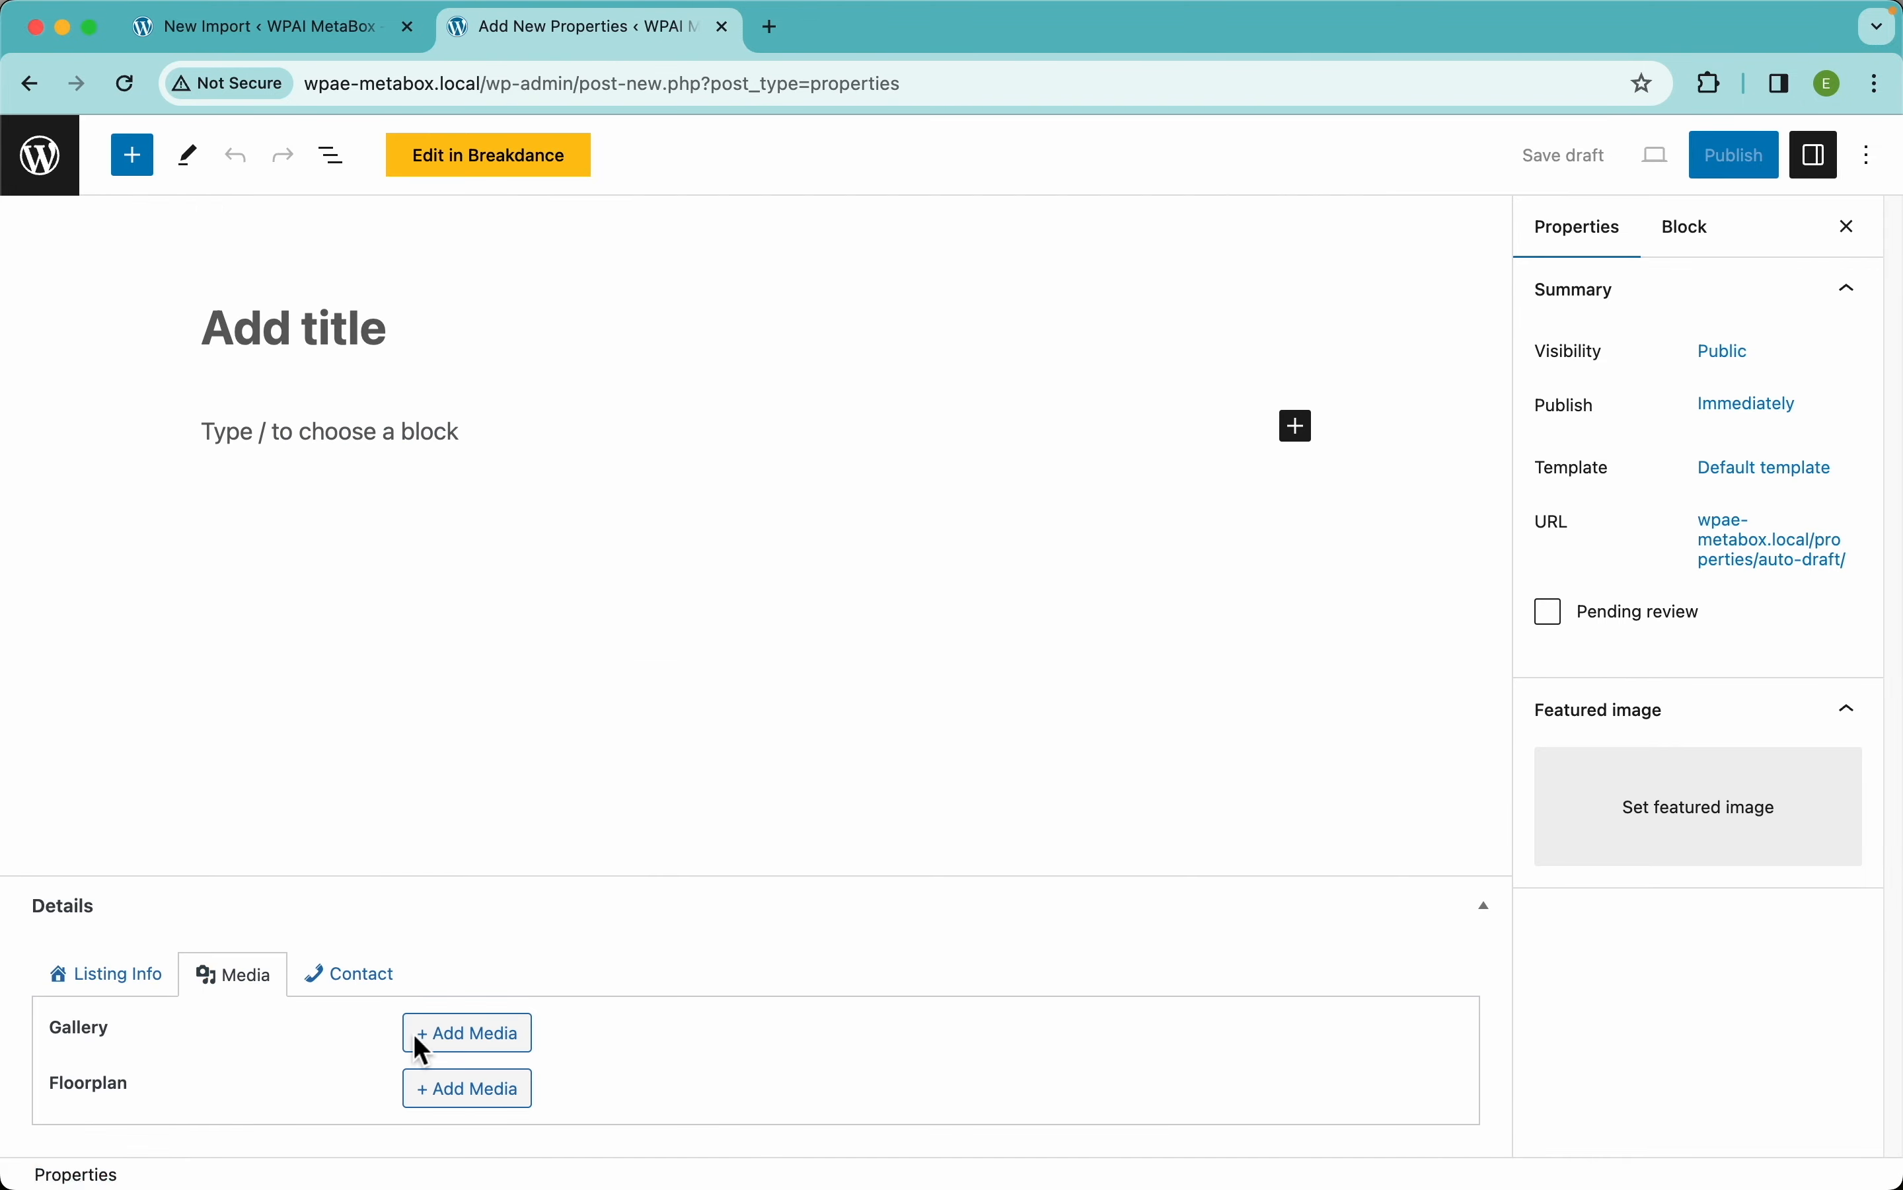
pyautogui.click(366, 980)
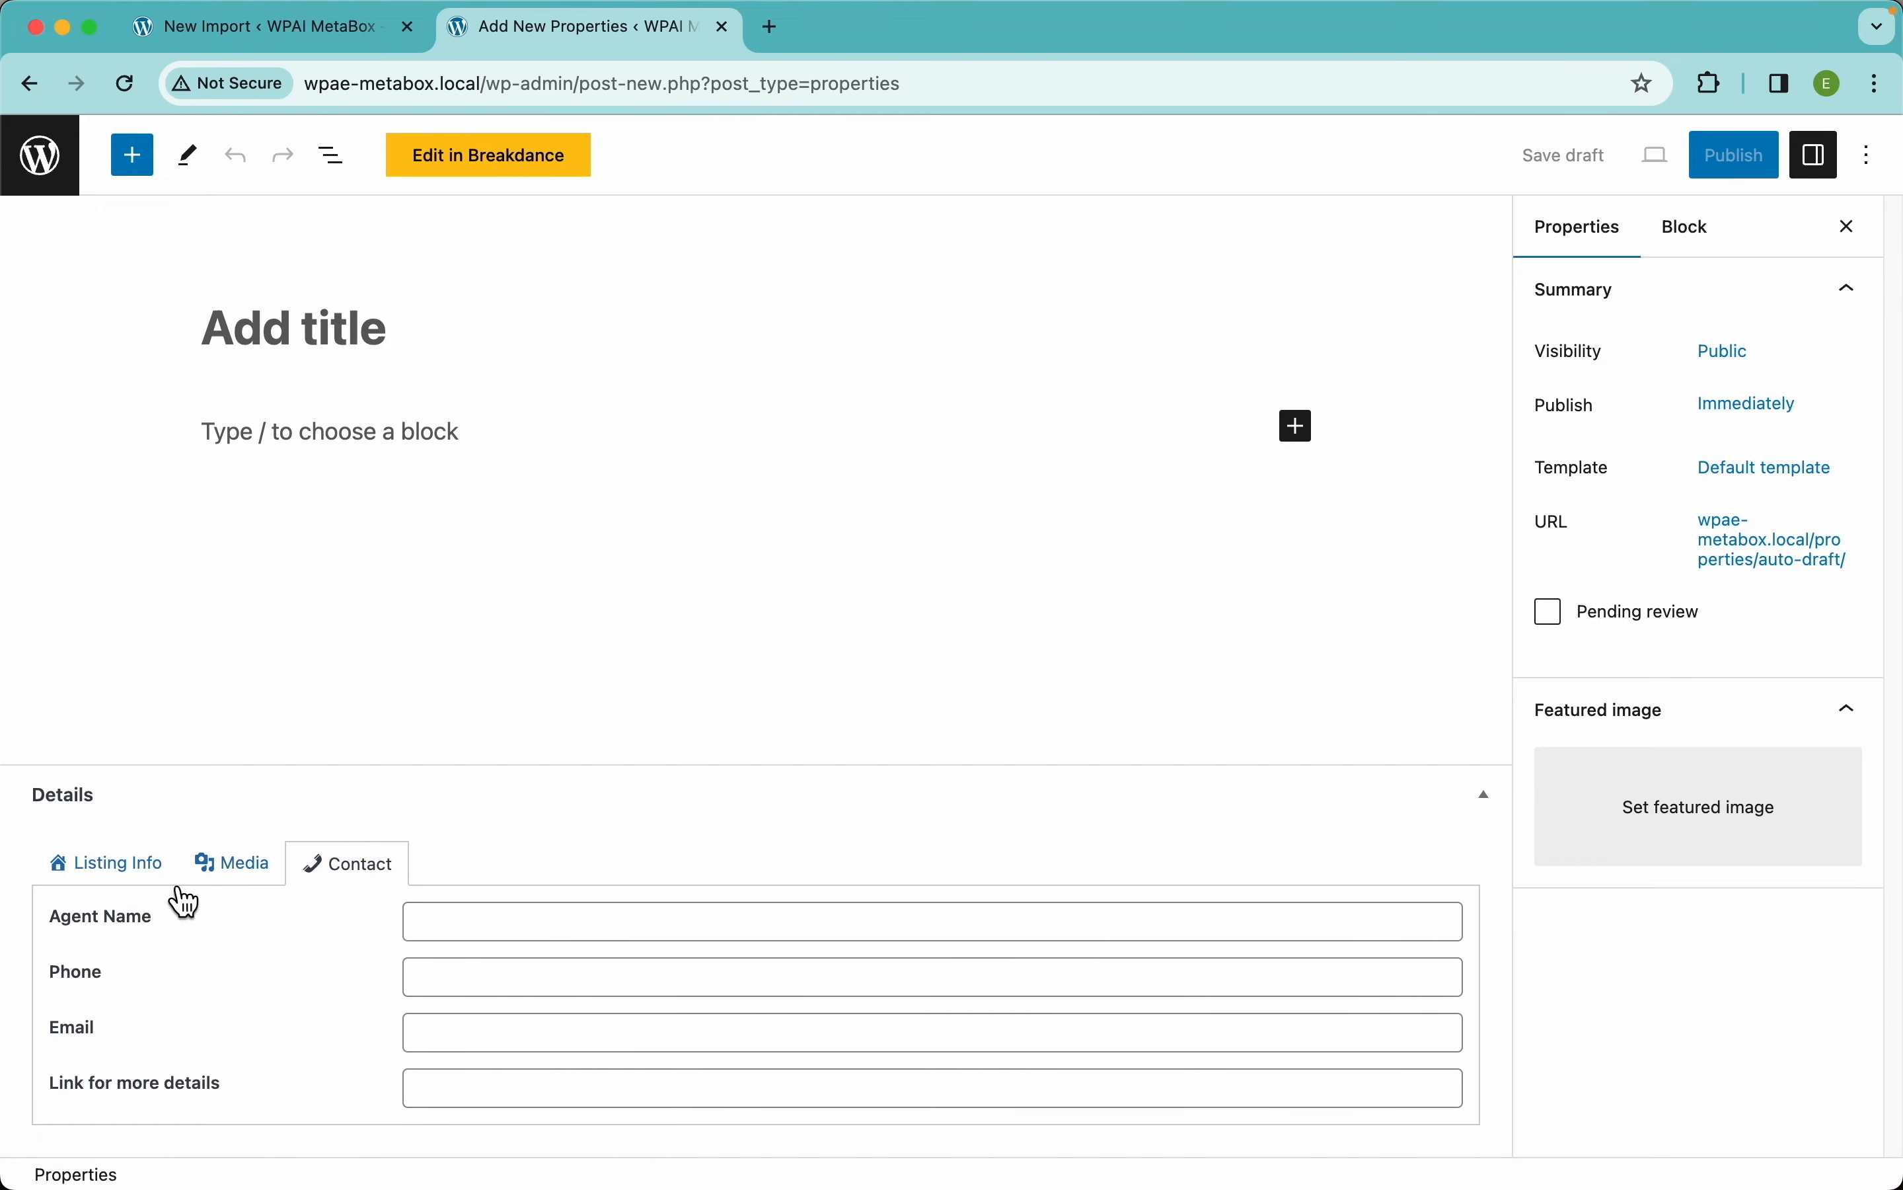
pyautogui.click(144, 873)
pyautogui.scroll(-10, 565, 884)
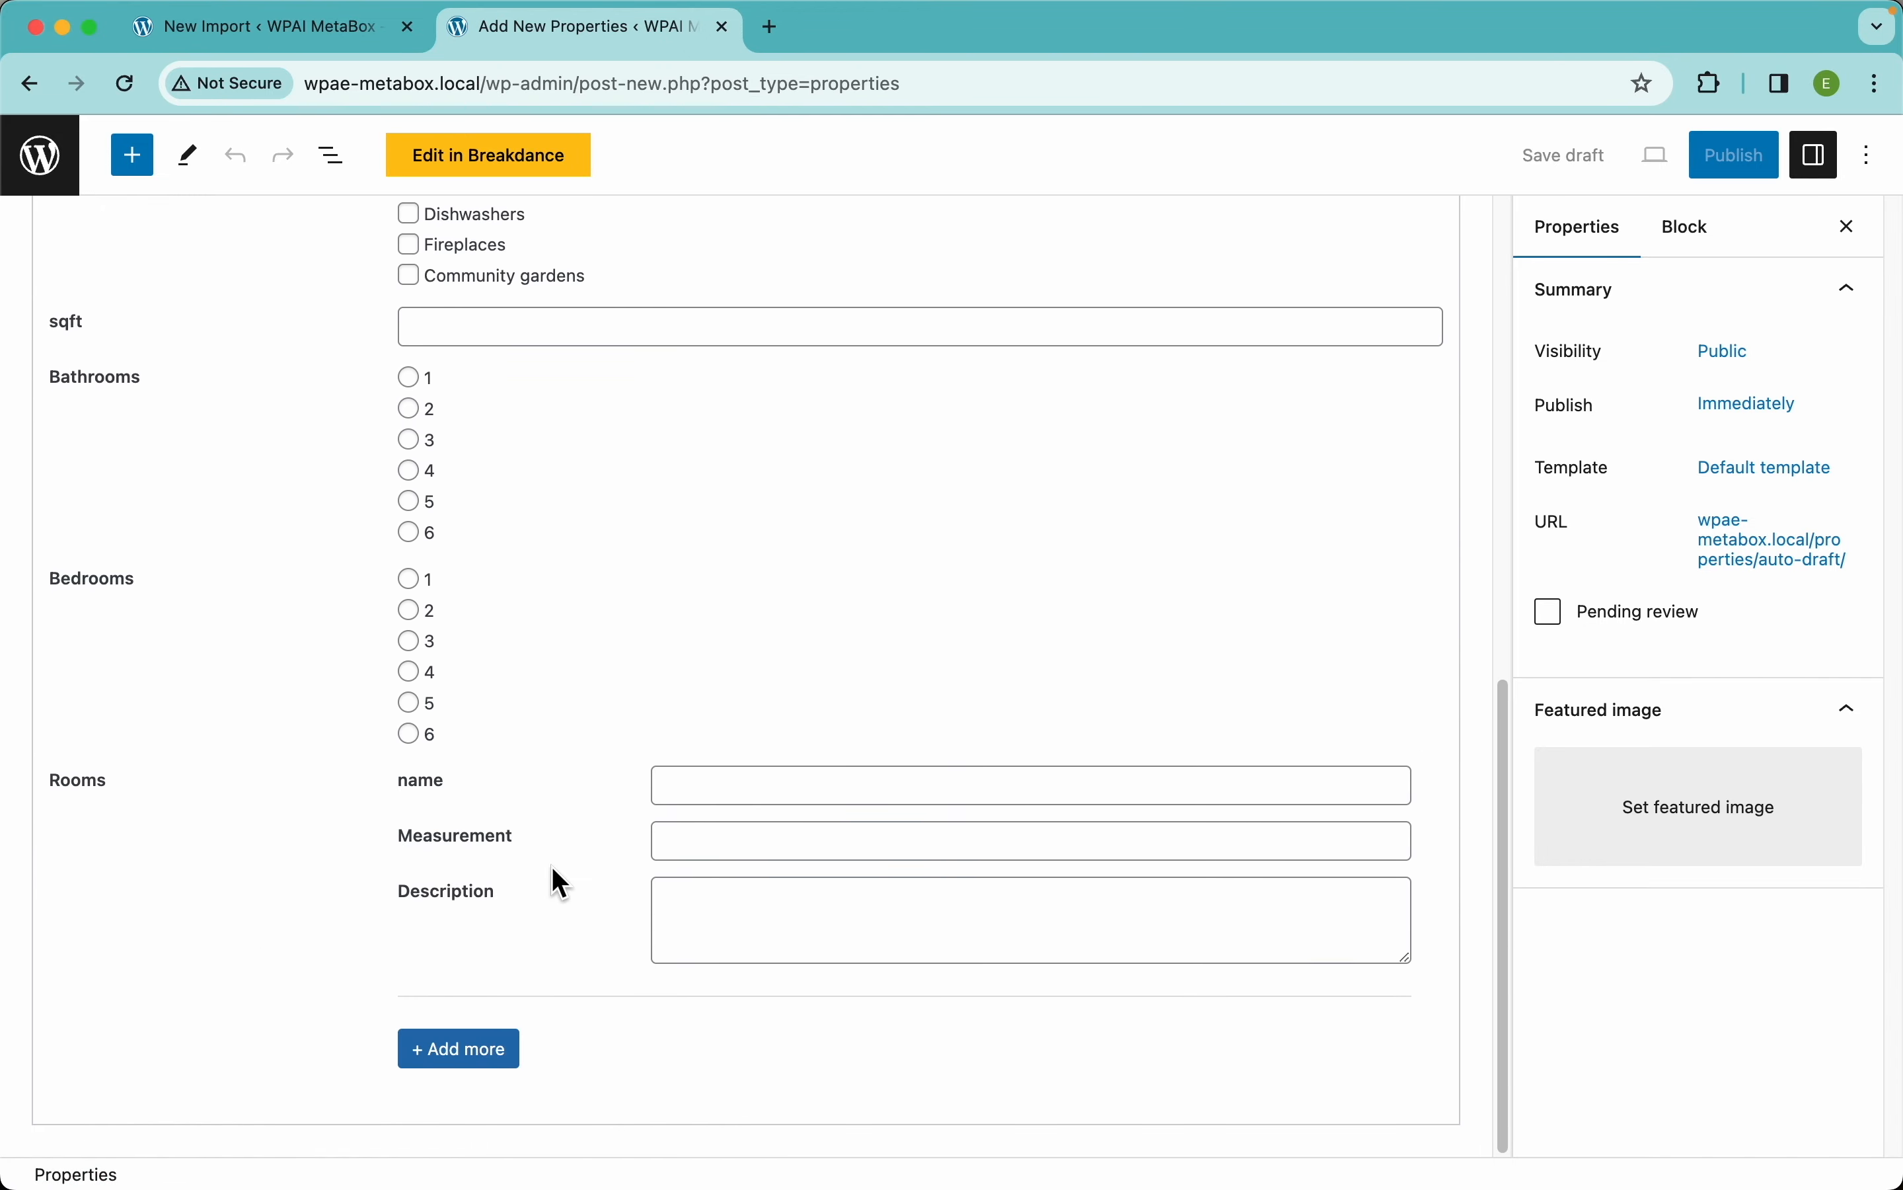
pyautogui.scroll(10, 684, 535)
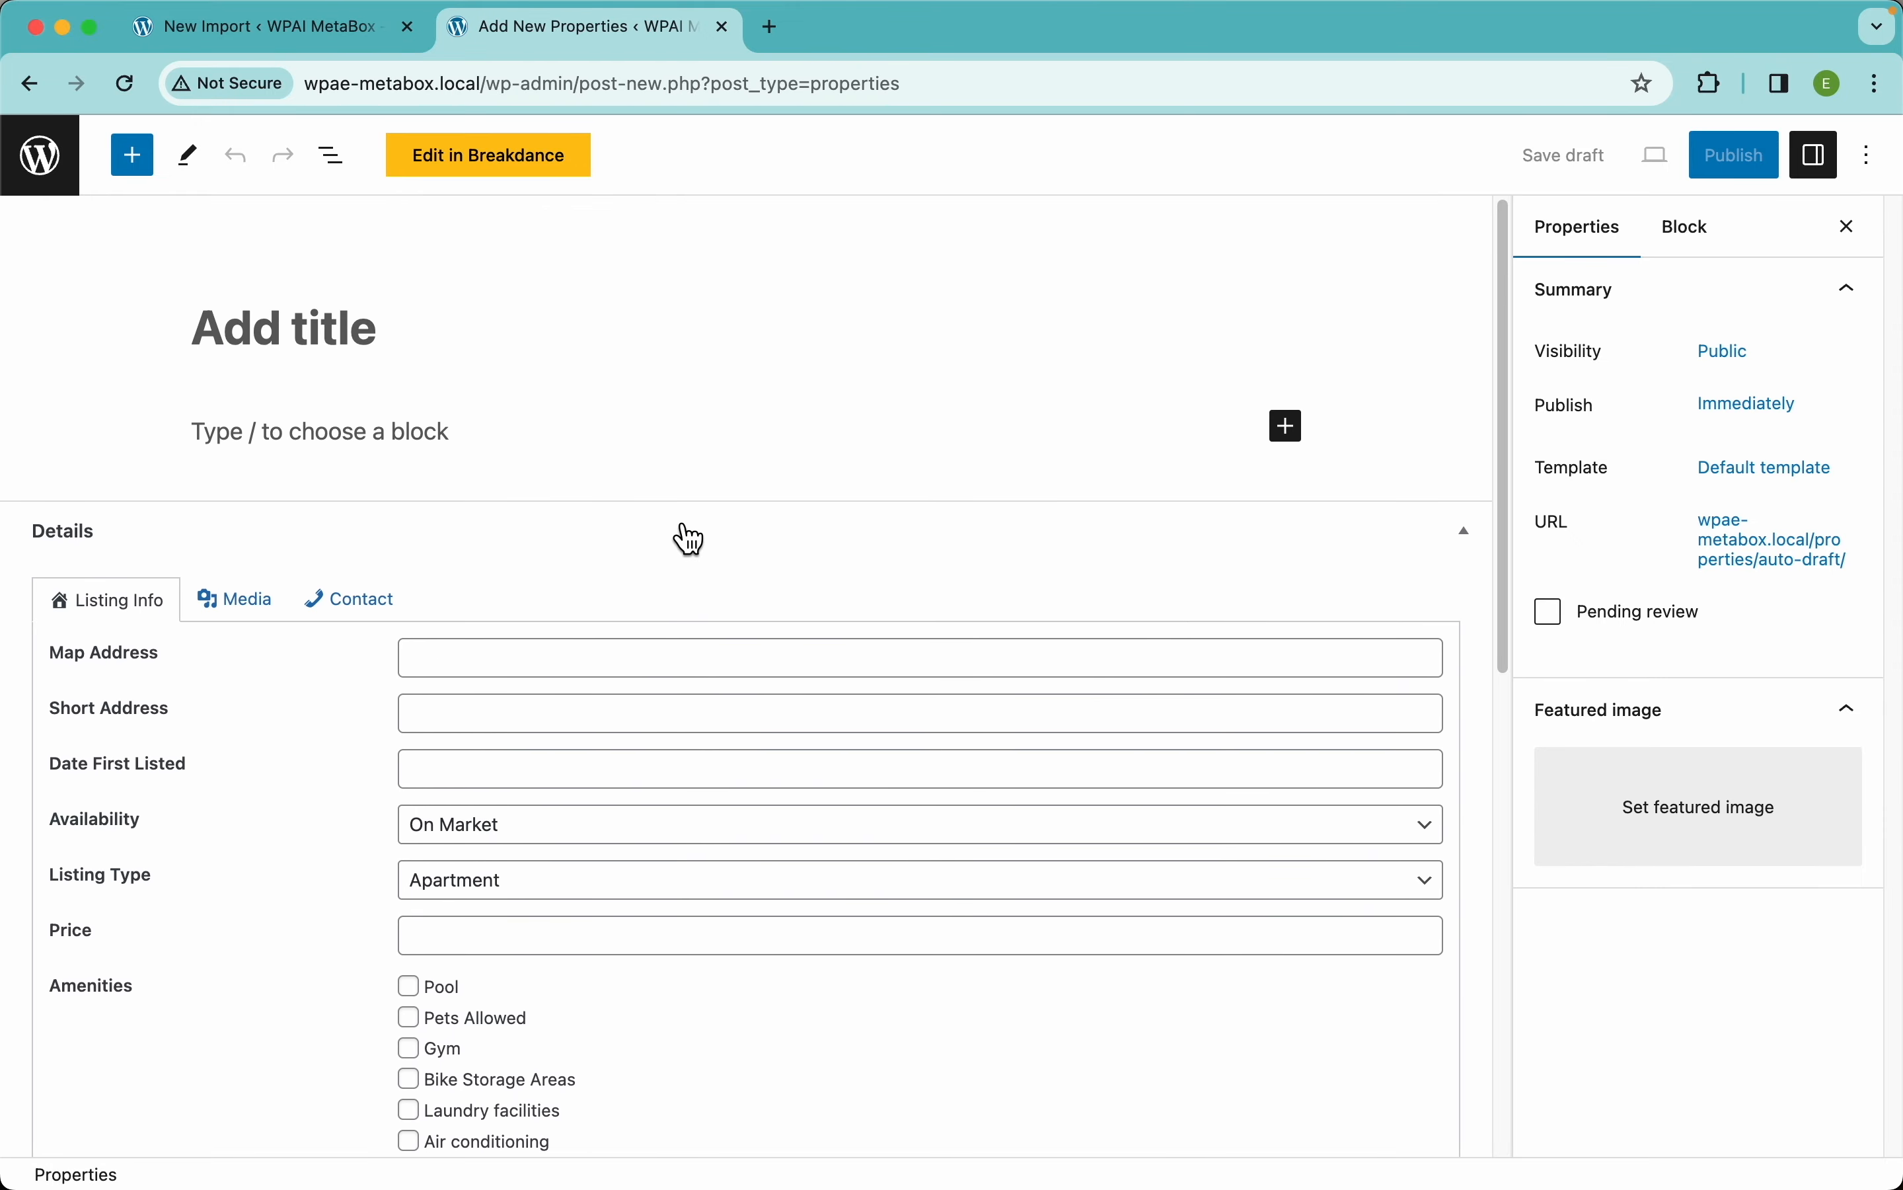
pyautogui.hotkey('ctrl', 'shift', 'Tab')
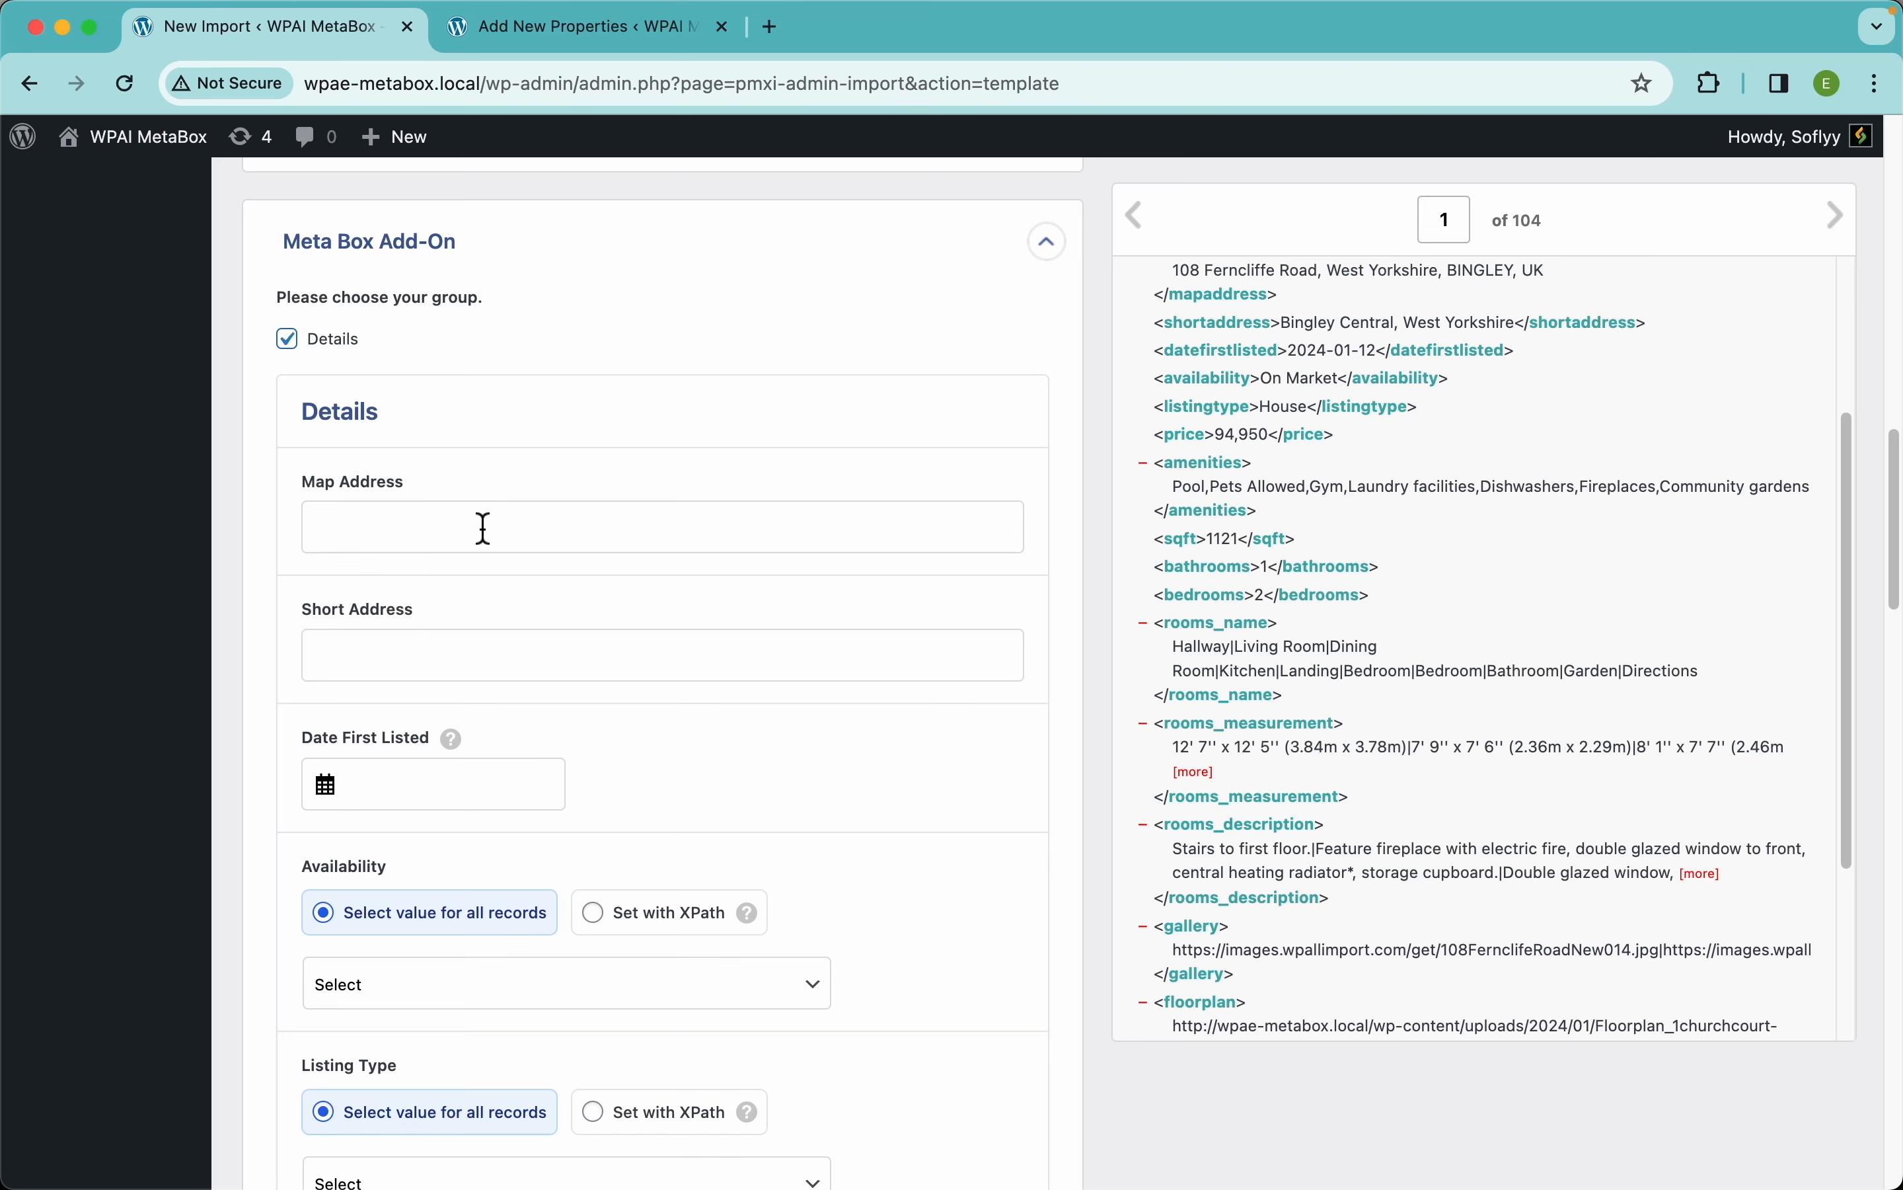
# - Map the Map Address field to {mapaddress[1]} and the Short Address field to {shortaddress[1]}
pyautogui.scroll(3, 1437, 434)
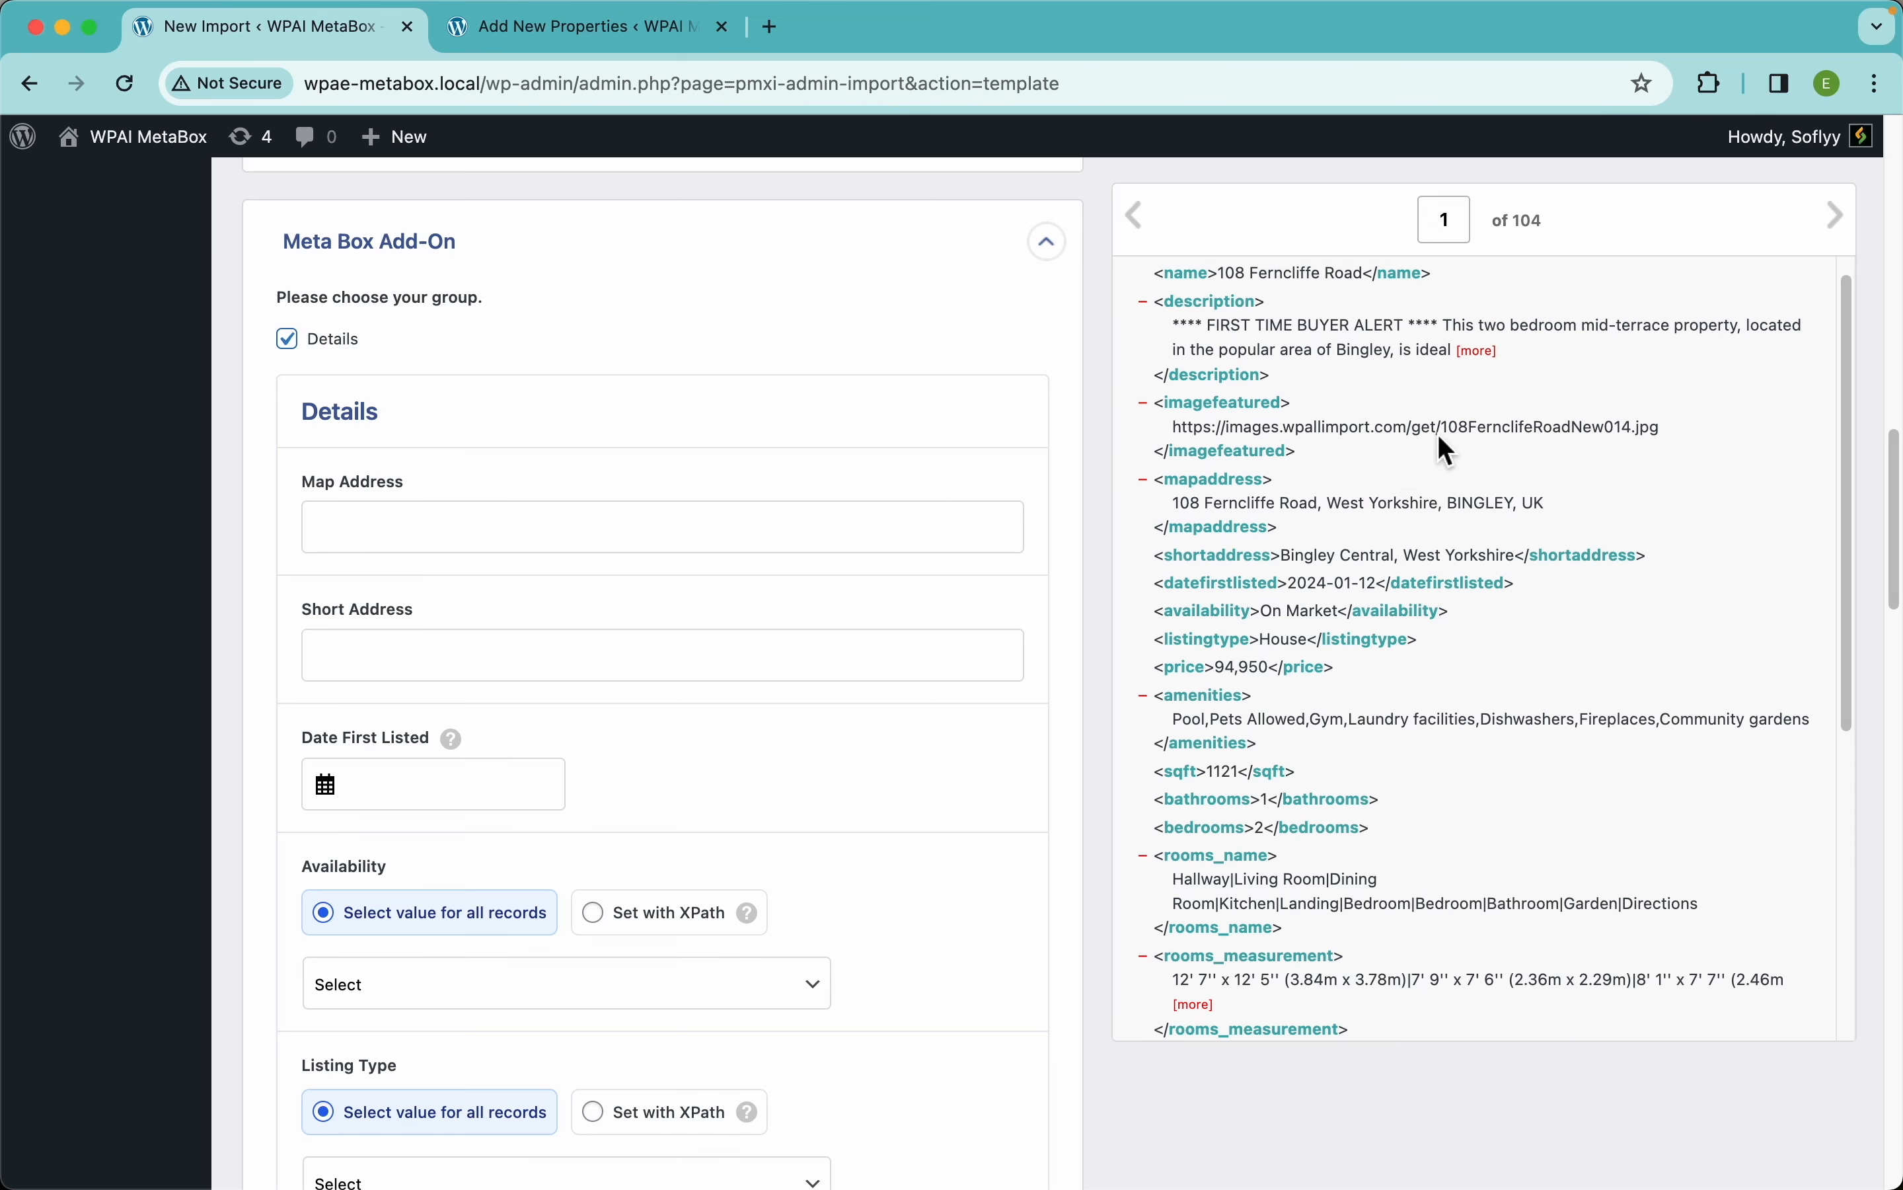
pyautogui.moveTo(1238, 503); pyautogui.dragTo(901, 541)
pyautogui.moveTo(1227, 561); pyautogui.dragTo(918, 657)
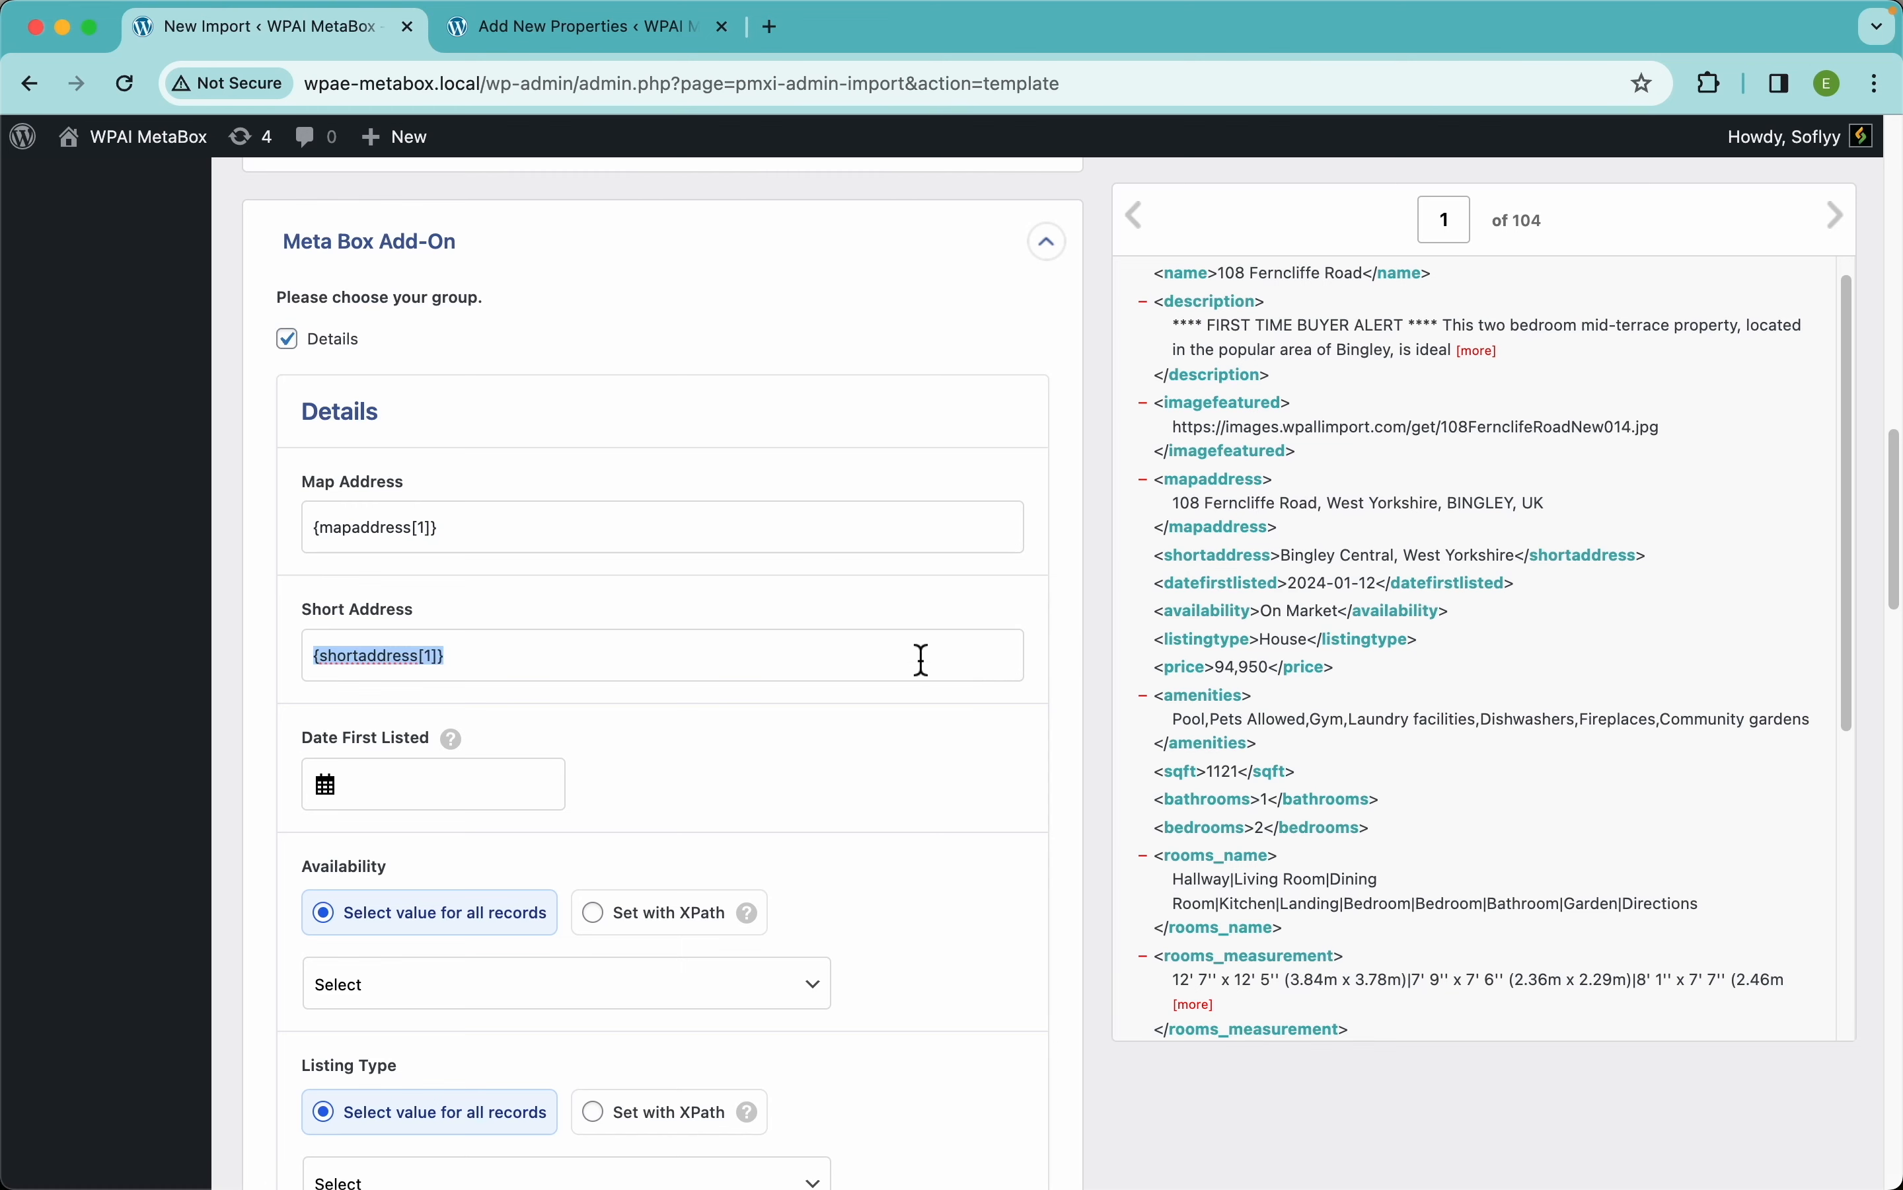
# - Try the fixed date 02/03/2024 for Date First Listed and clear the field again
pyautogui.scroll(-3, 756, 786)
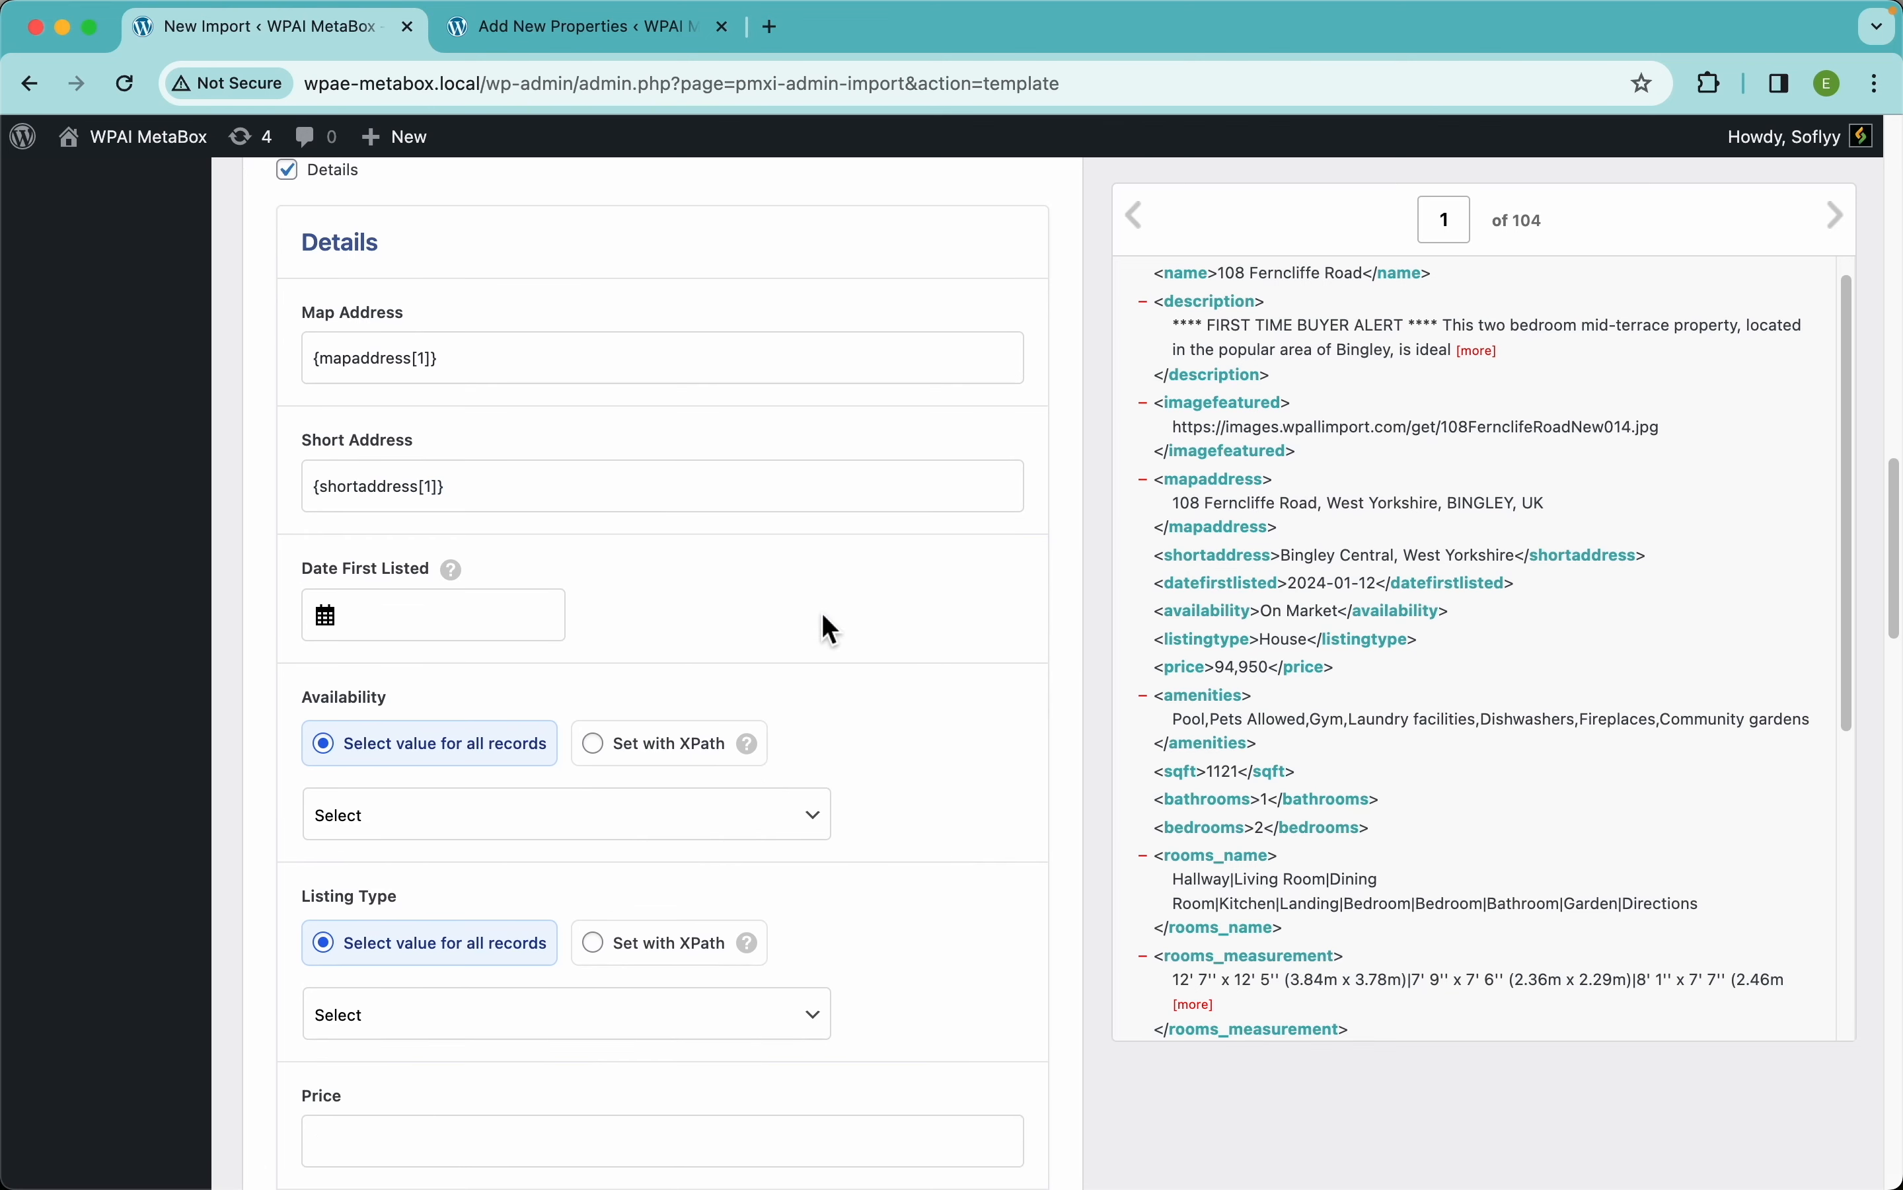
pyautogui.click(446, 627)
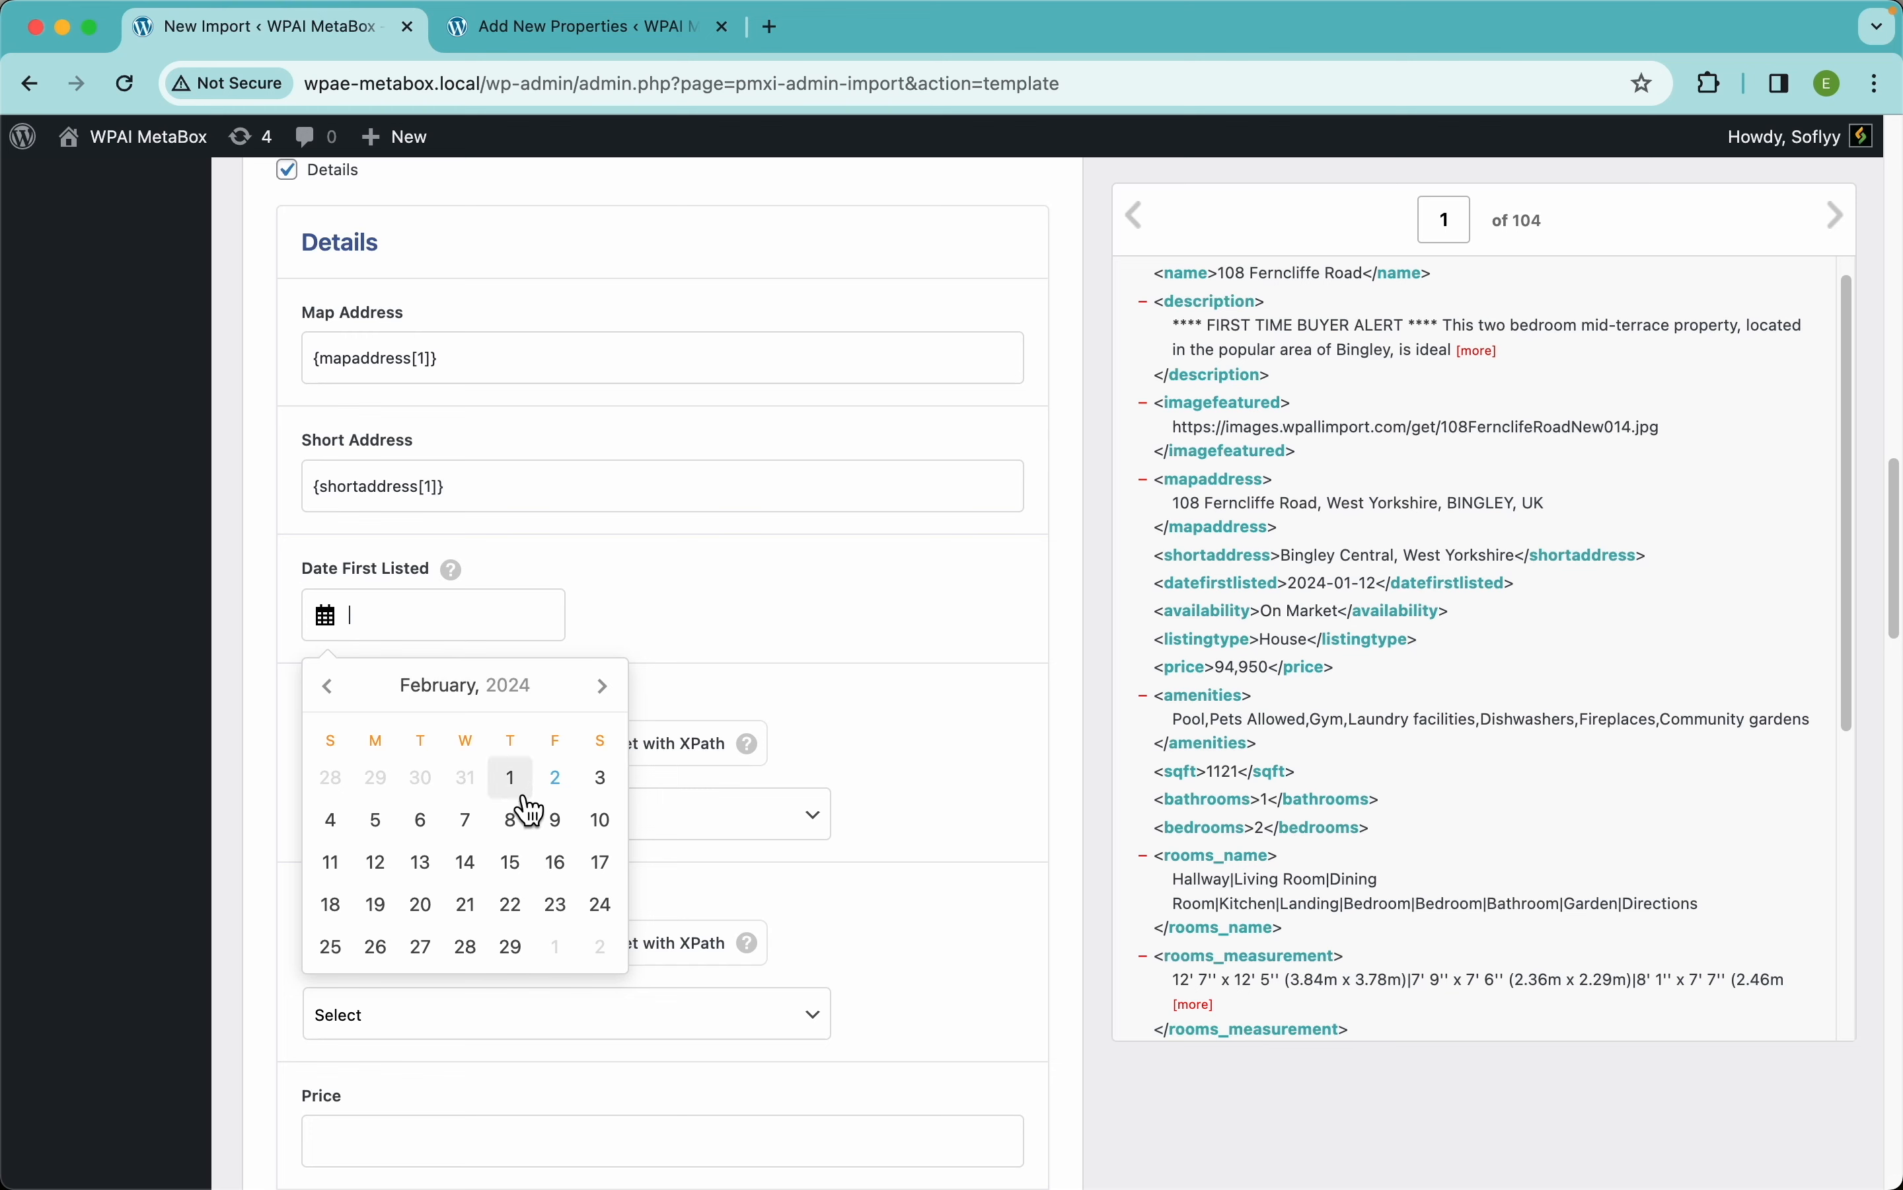
pyautogui.click(609, 791)
pyautogui.click(676, 610)
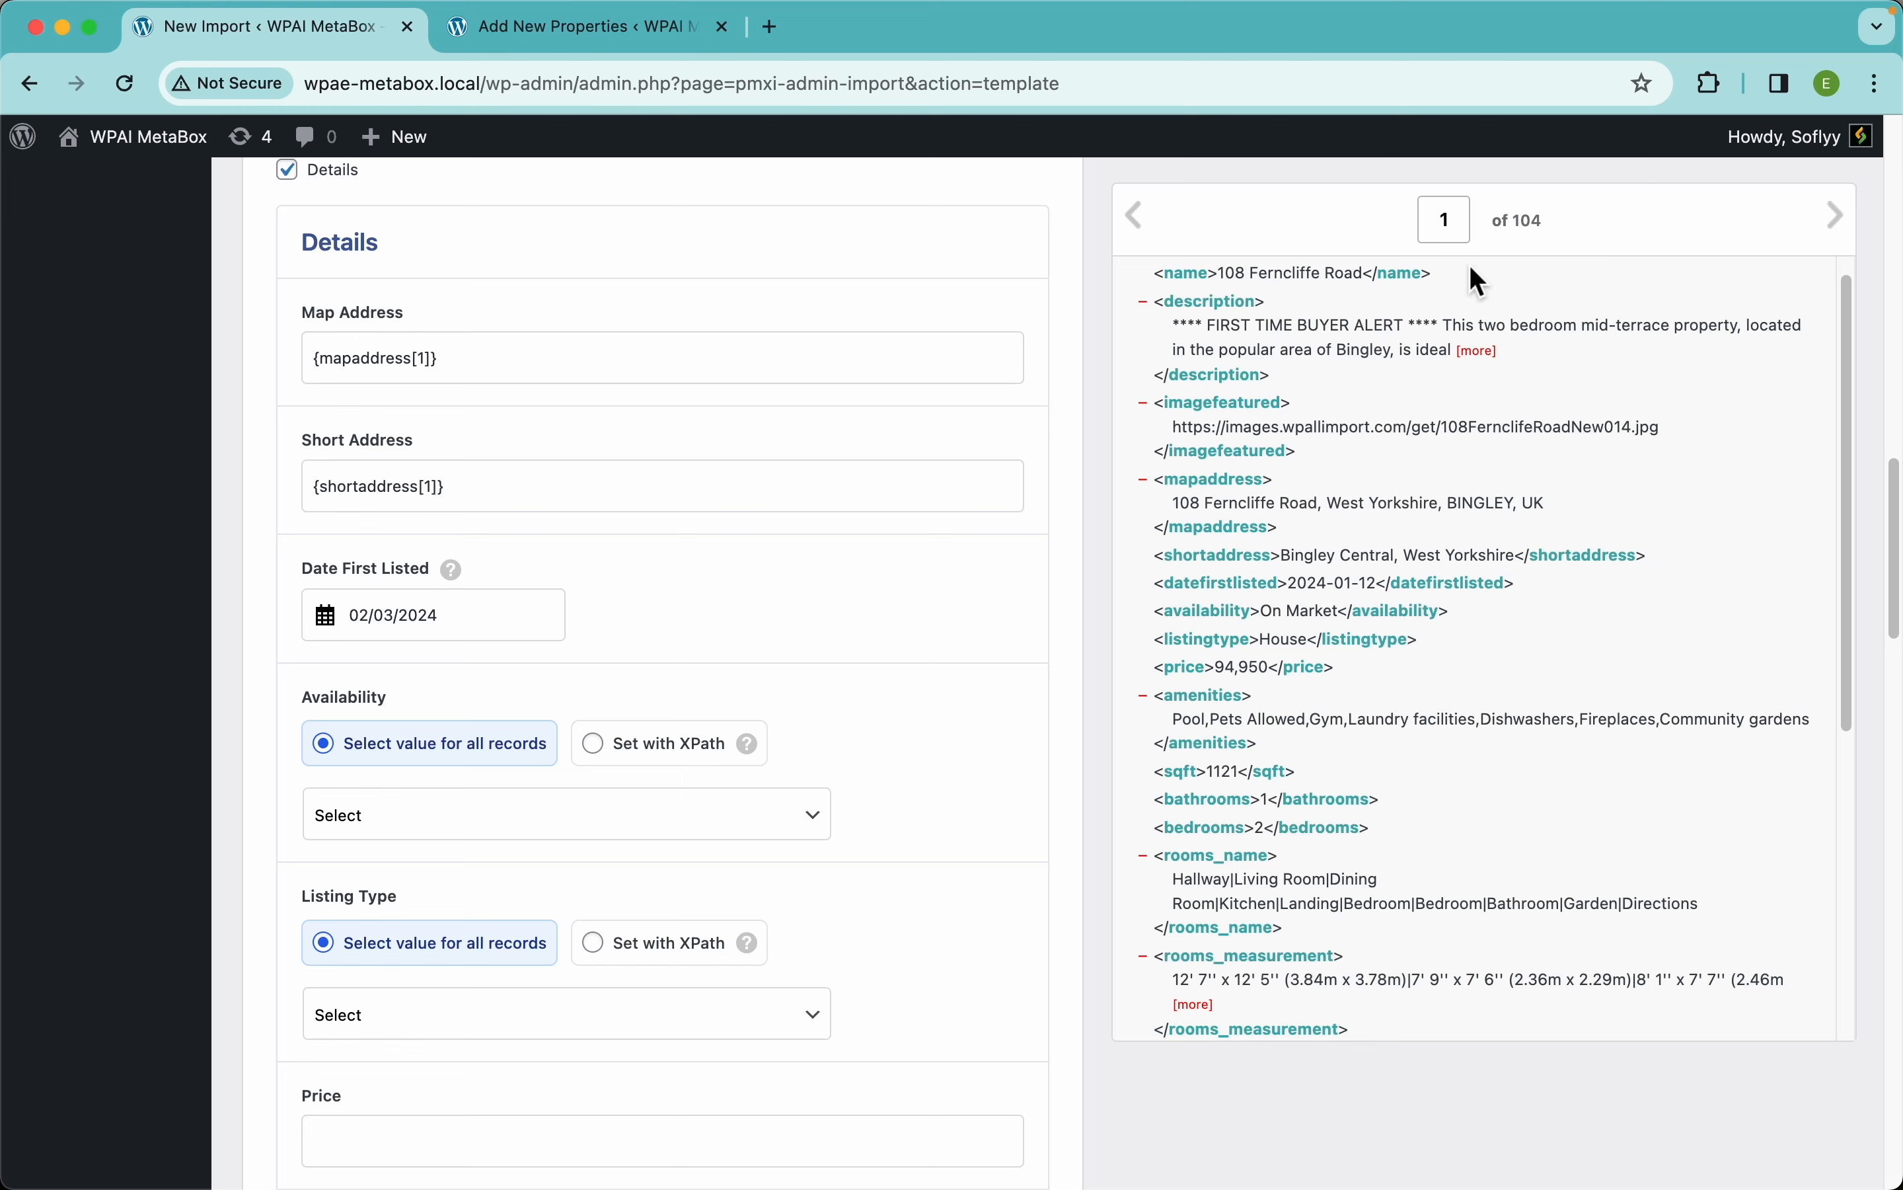
pyautogui.moveTo(489, 626); pyautogui.dragTo(314, 629)
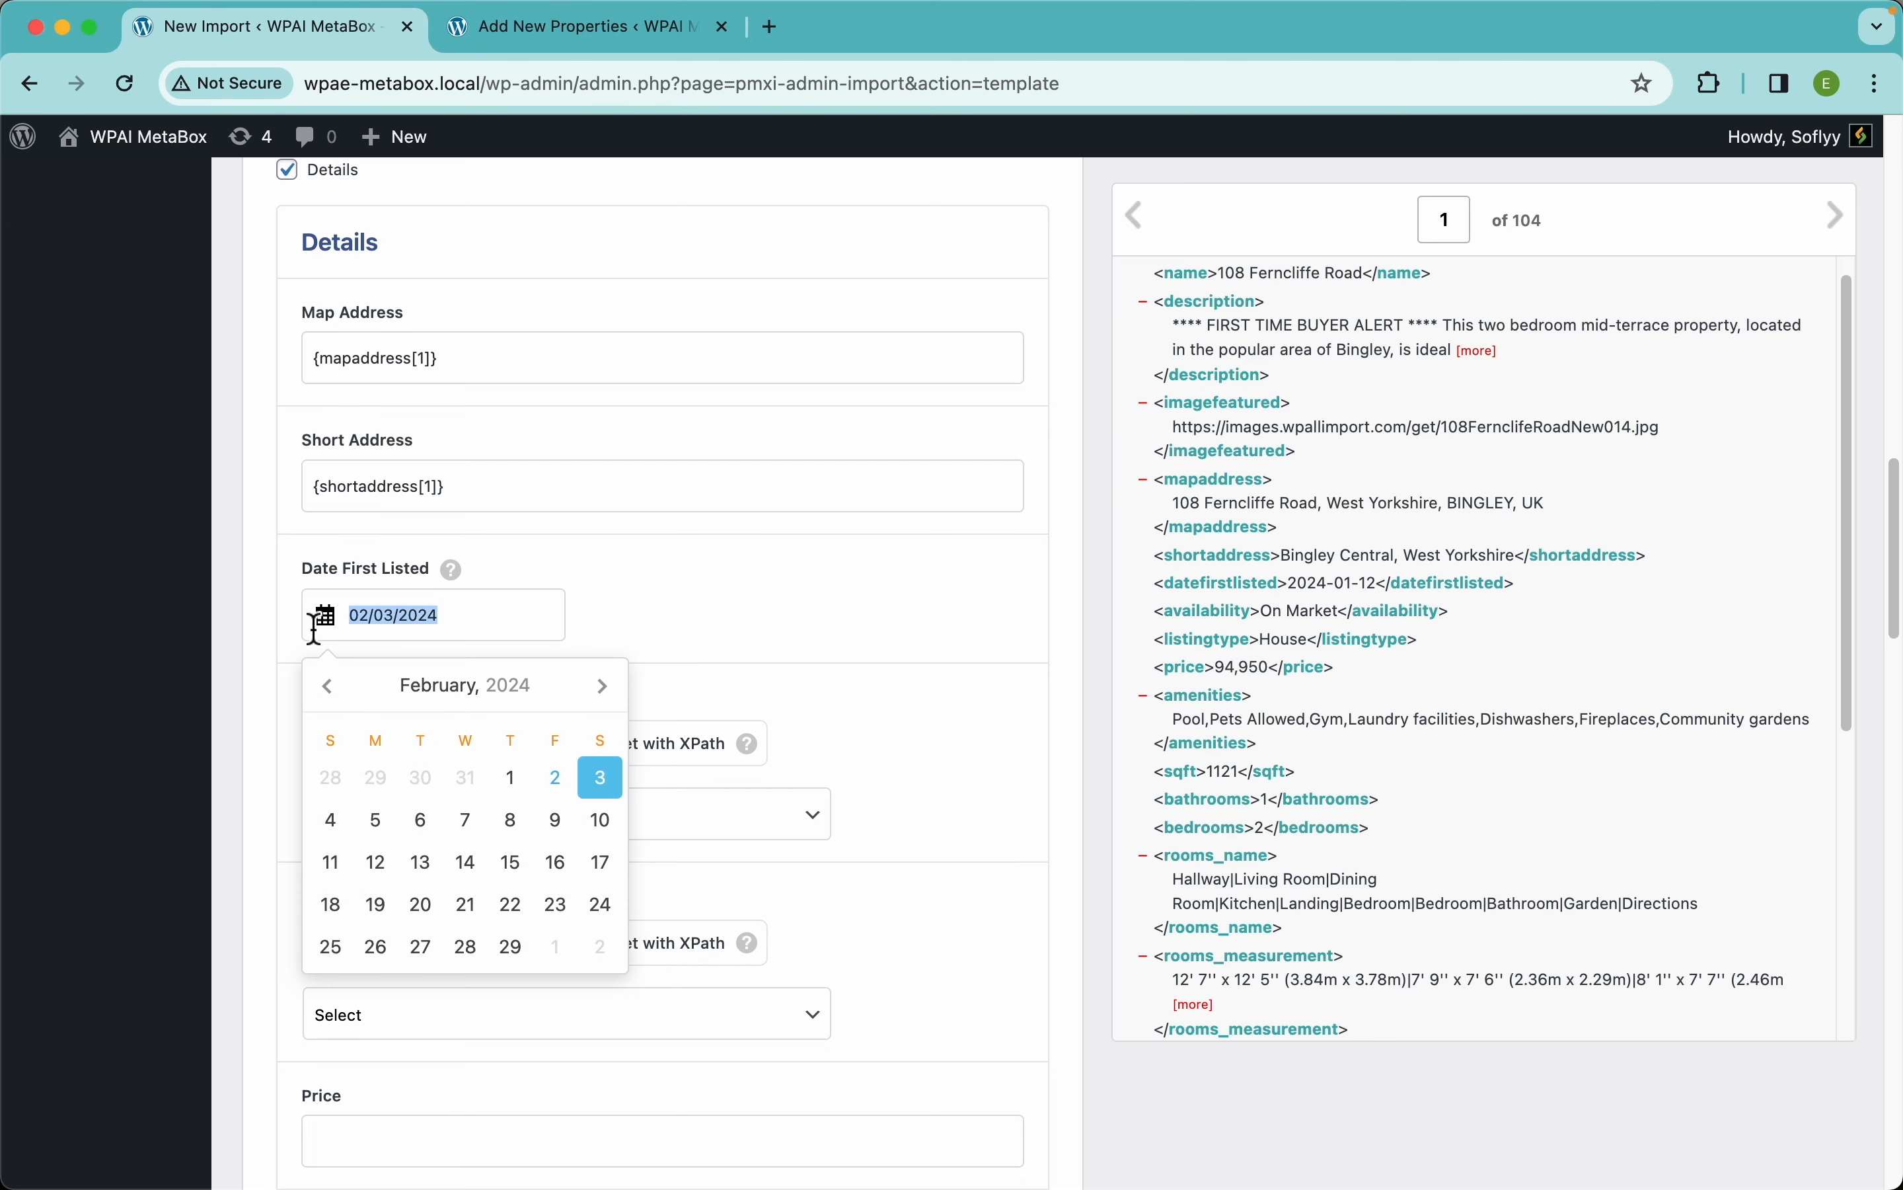
pyautogui.press('BackSpace')
pyautogui.click(967, 627)
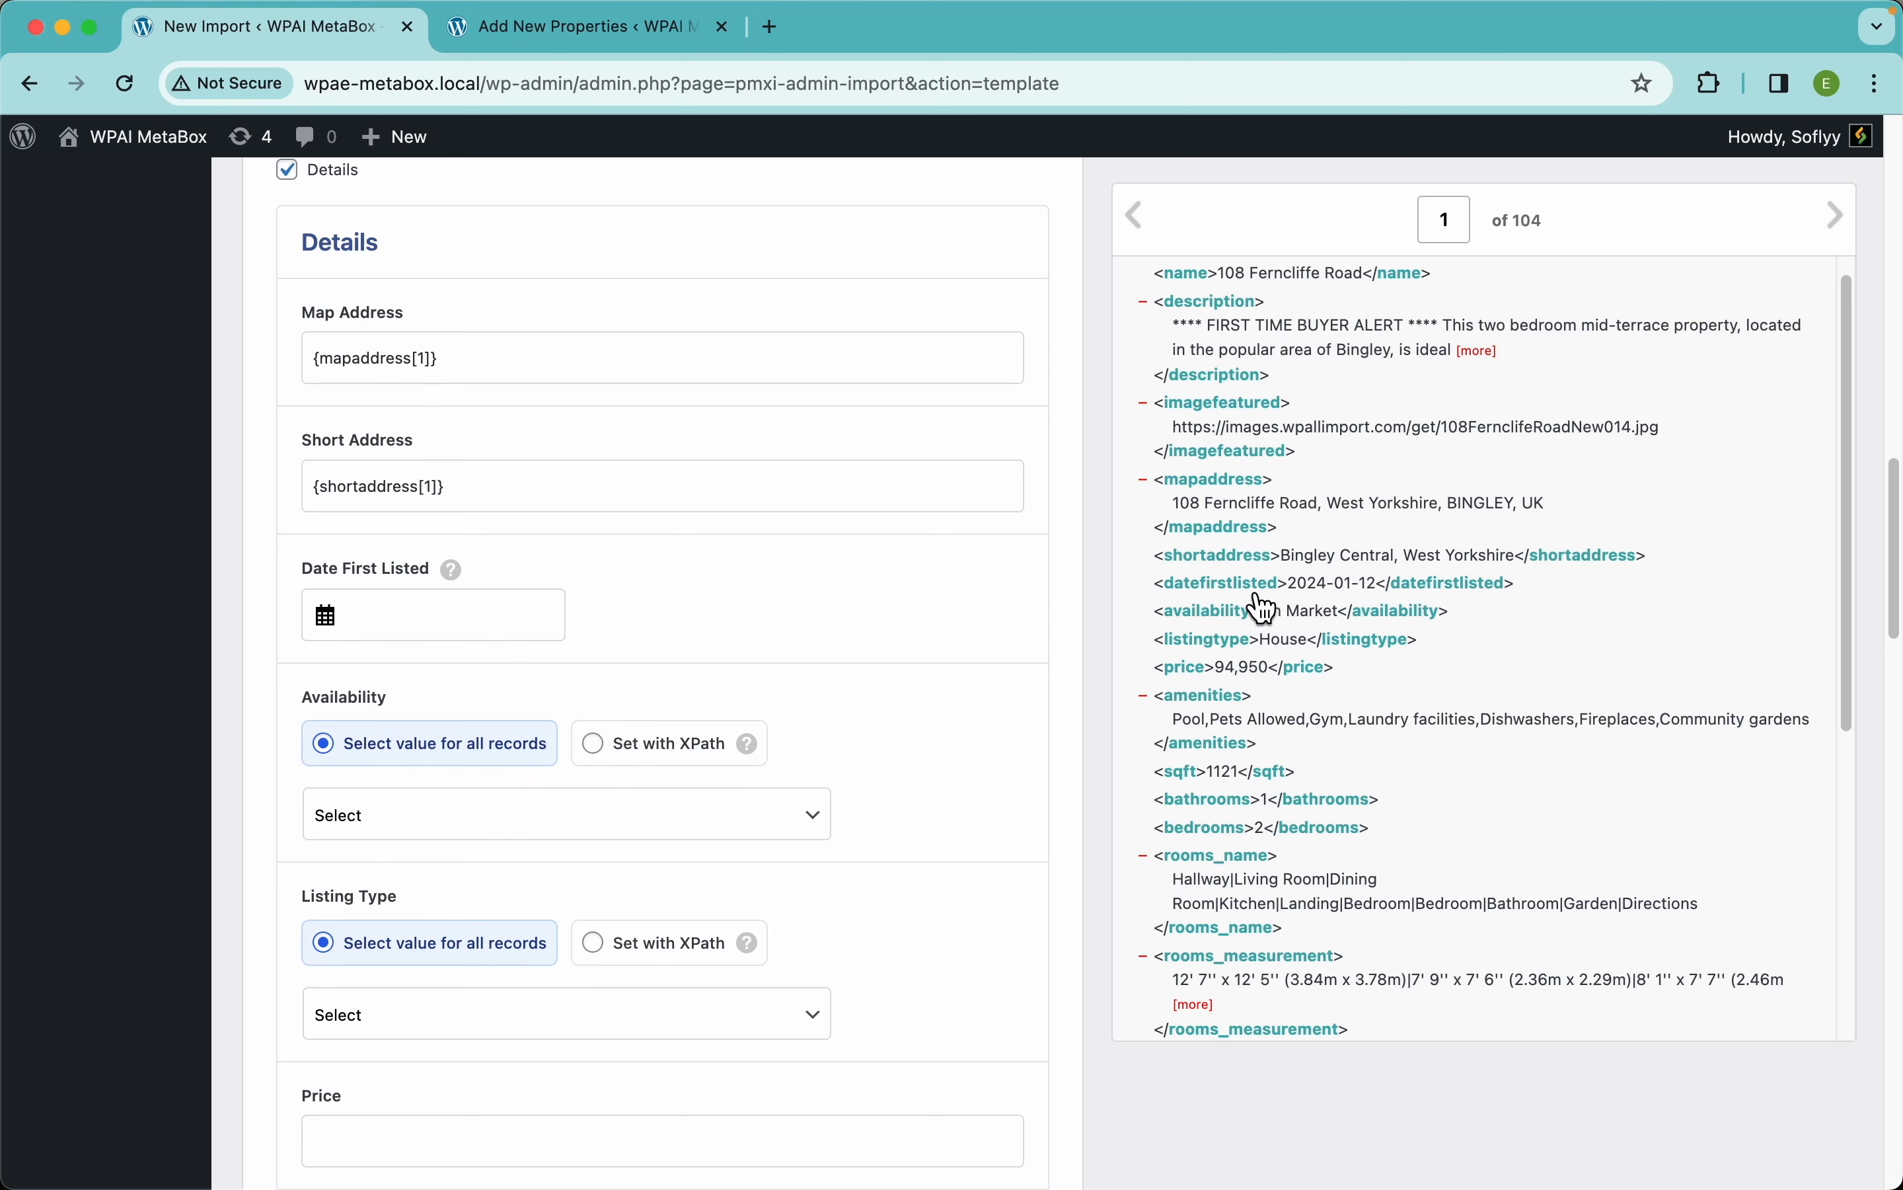
# - Map Date First Listed to {datefirstlisted[1]} and check the help note on its supported date formats
pyautogui.moveTo(1254, 590); pyautogui.dragTo(488, 603)
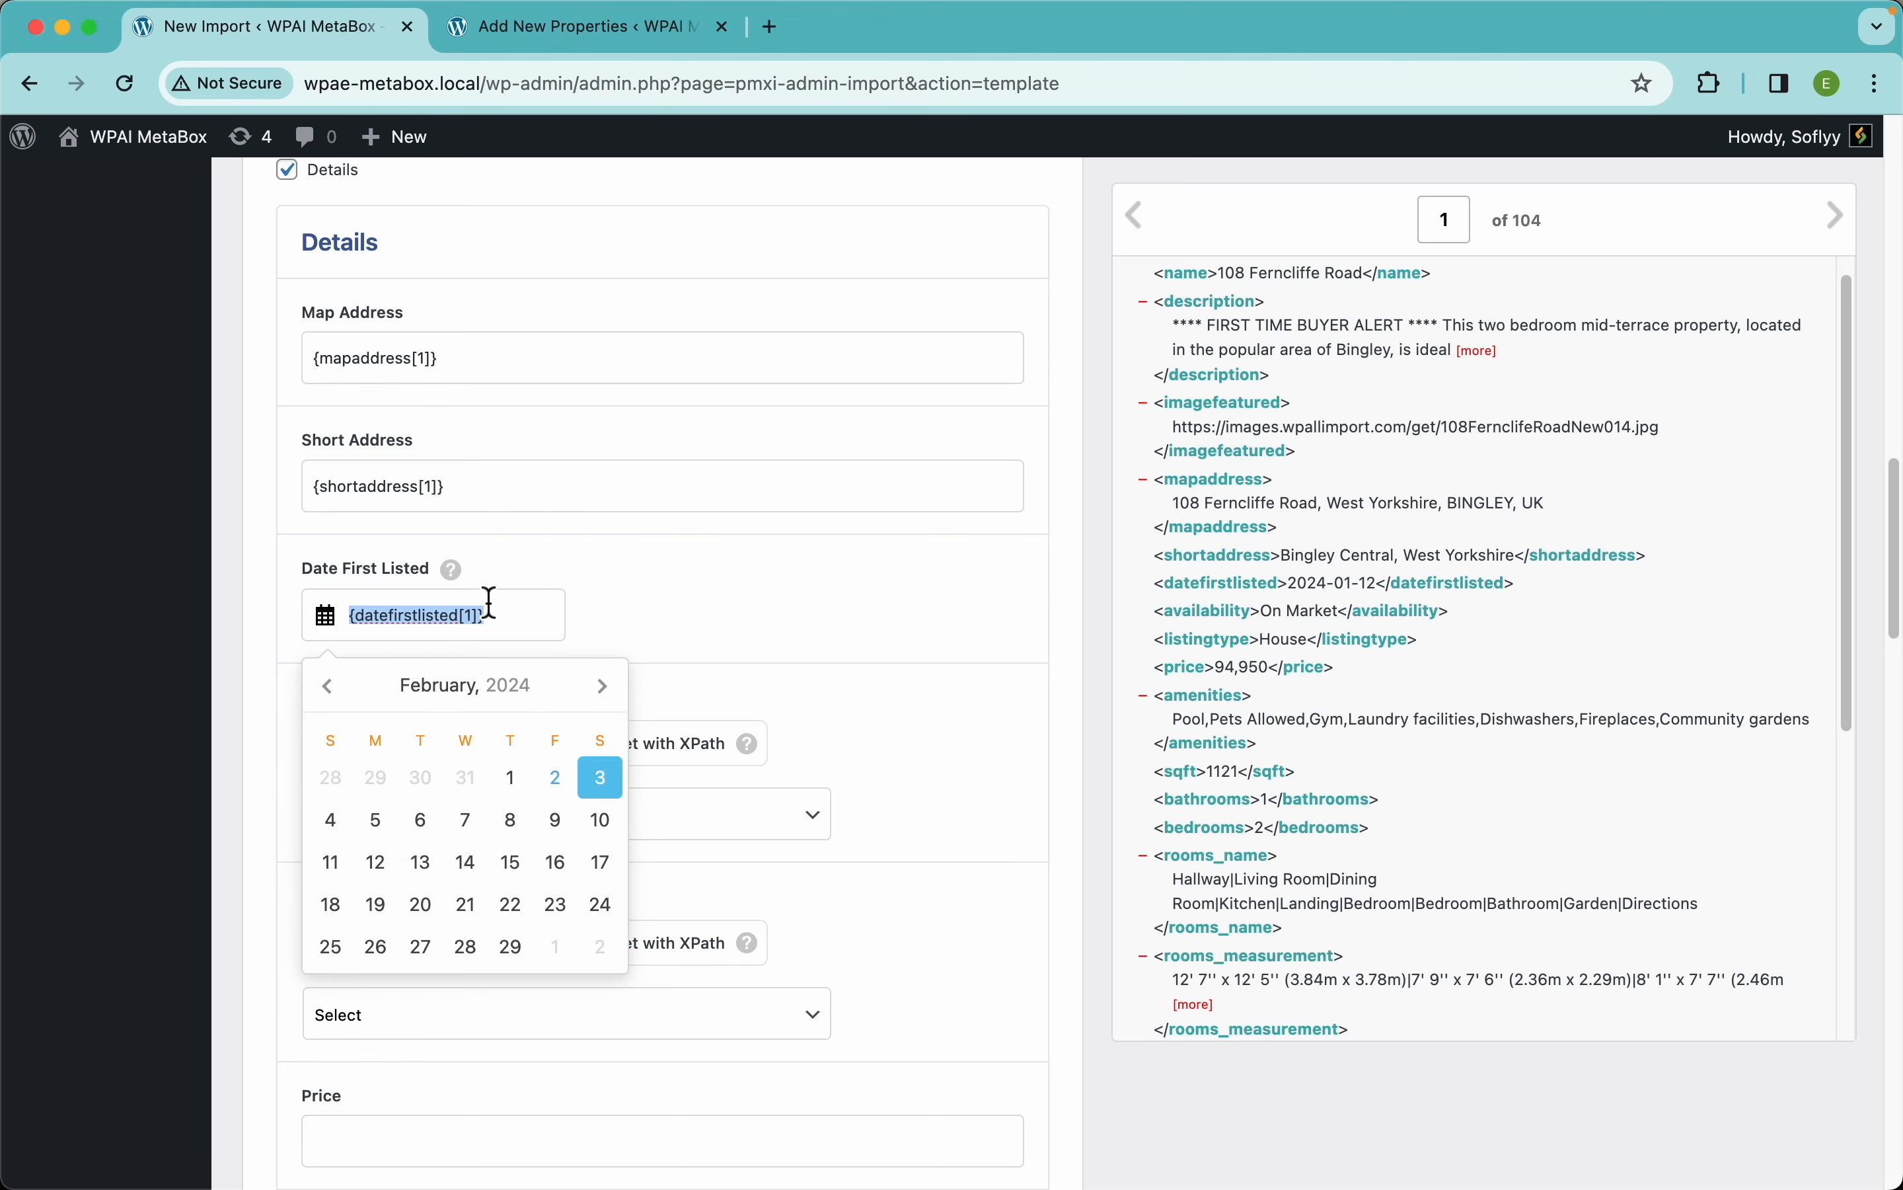
pyautogui.moveTo(456, 581)
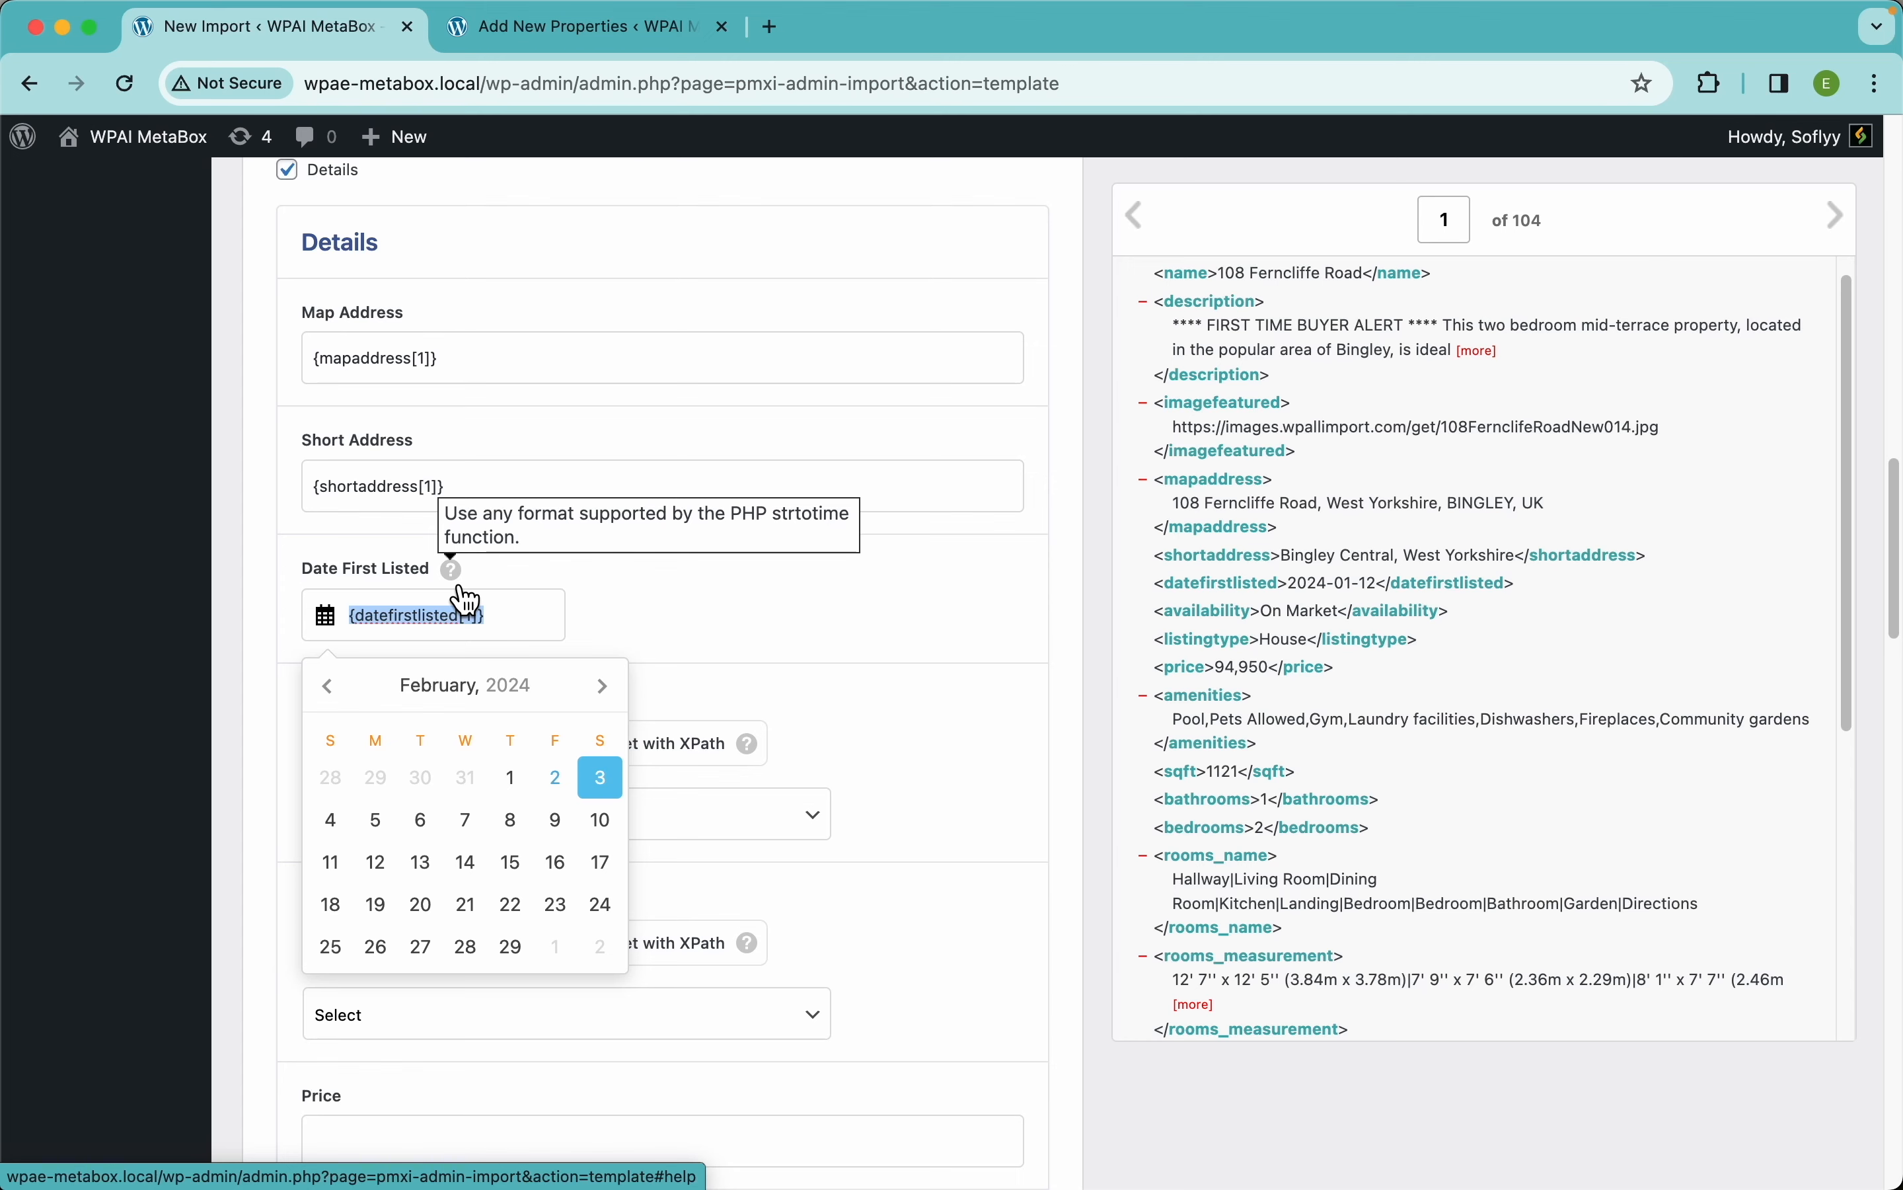
pyautogui.click(759, 625)
# - Try On Market as the fixed Availability value, and switch Availability to Set with XPath using {availability[1]}
pyautogui.scroll(-5, 653, 740)
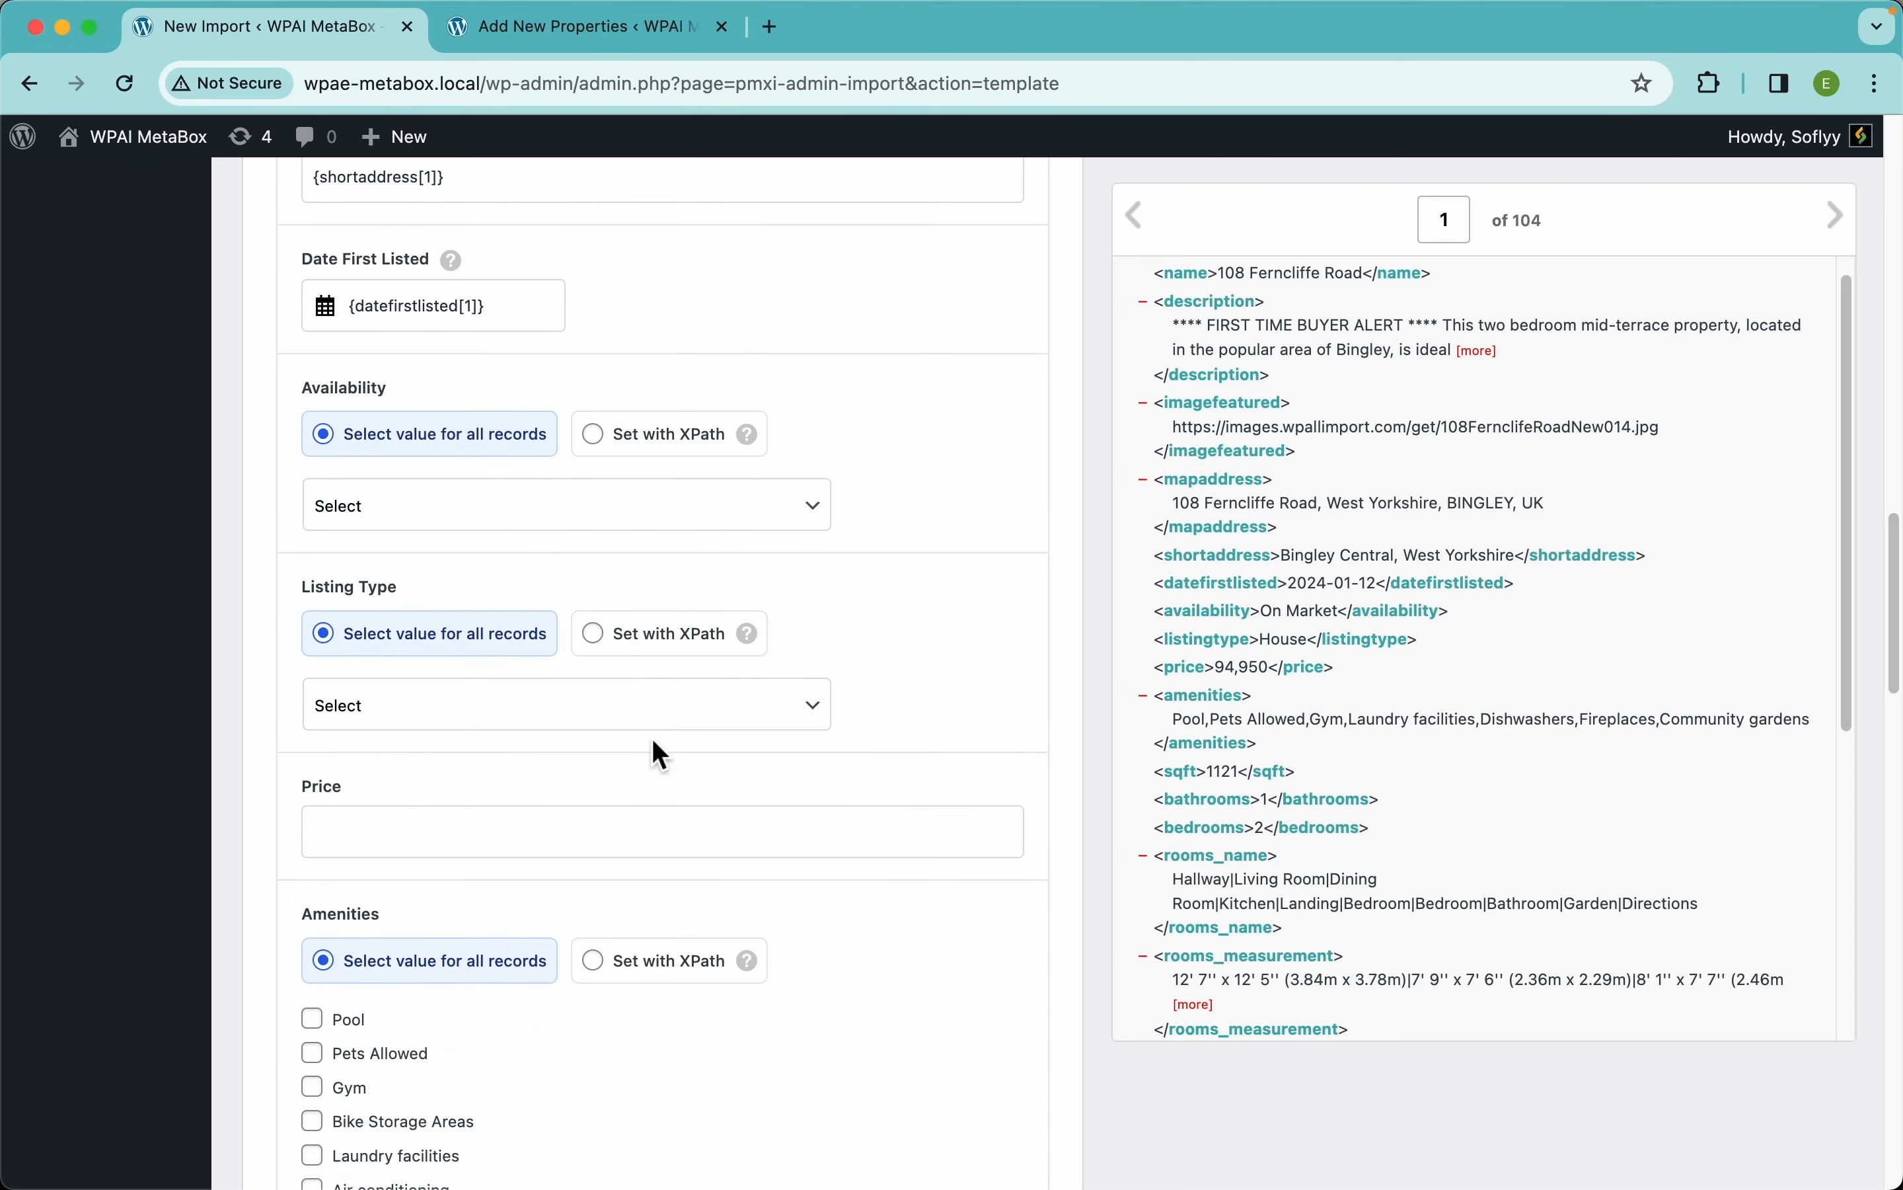
pyautogui.click(586, 417)
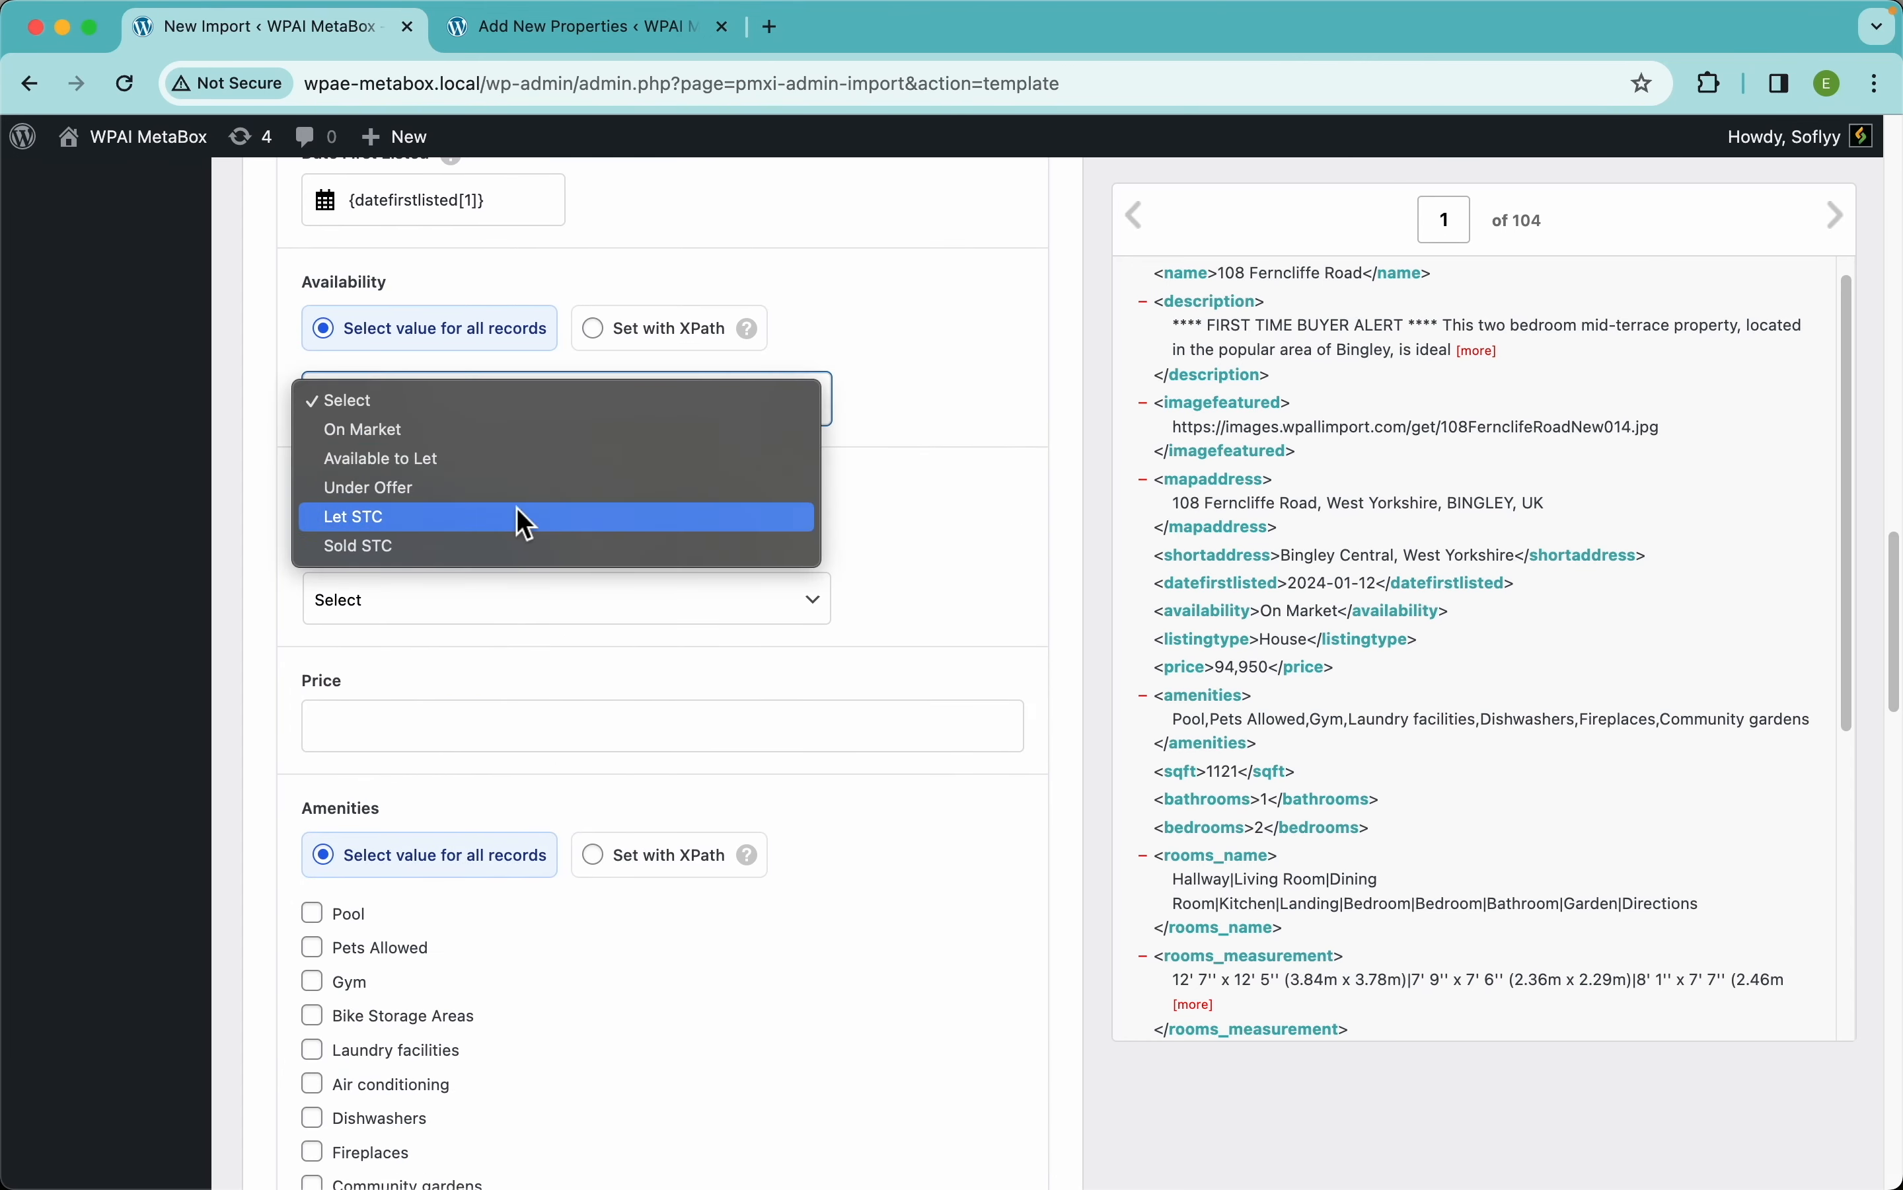
pyautogui.click(480, 437)
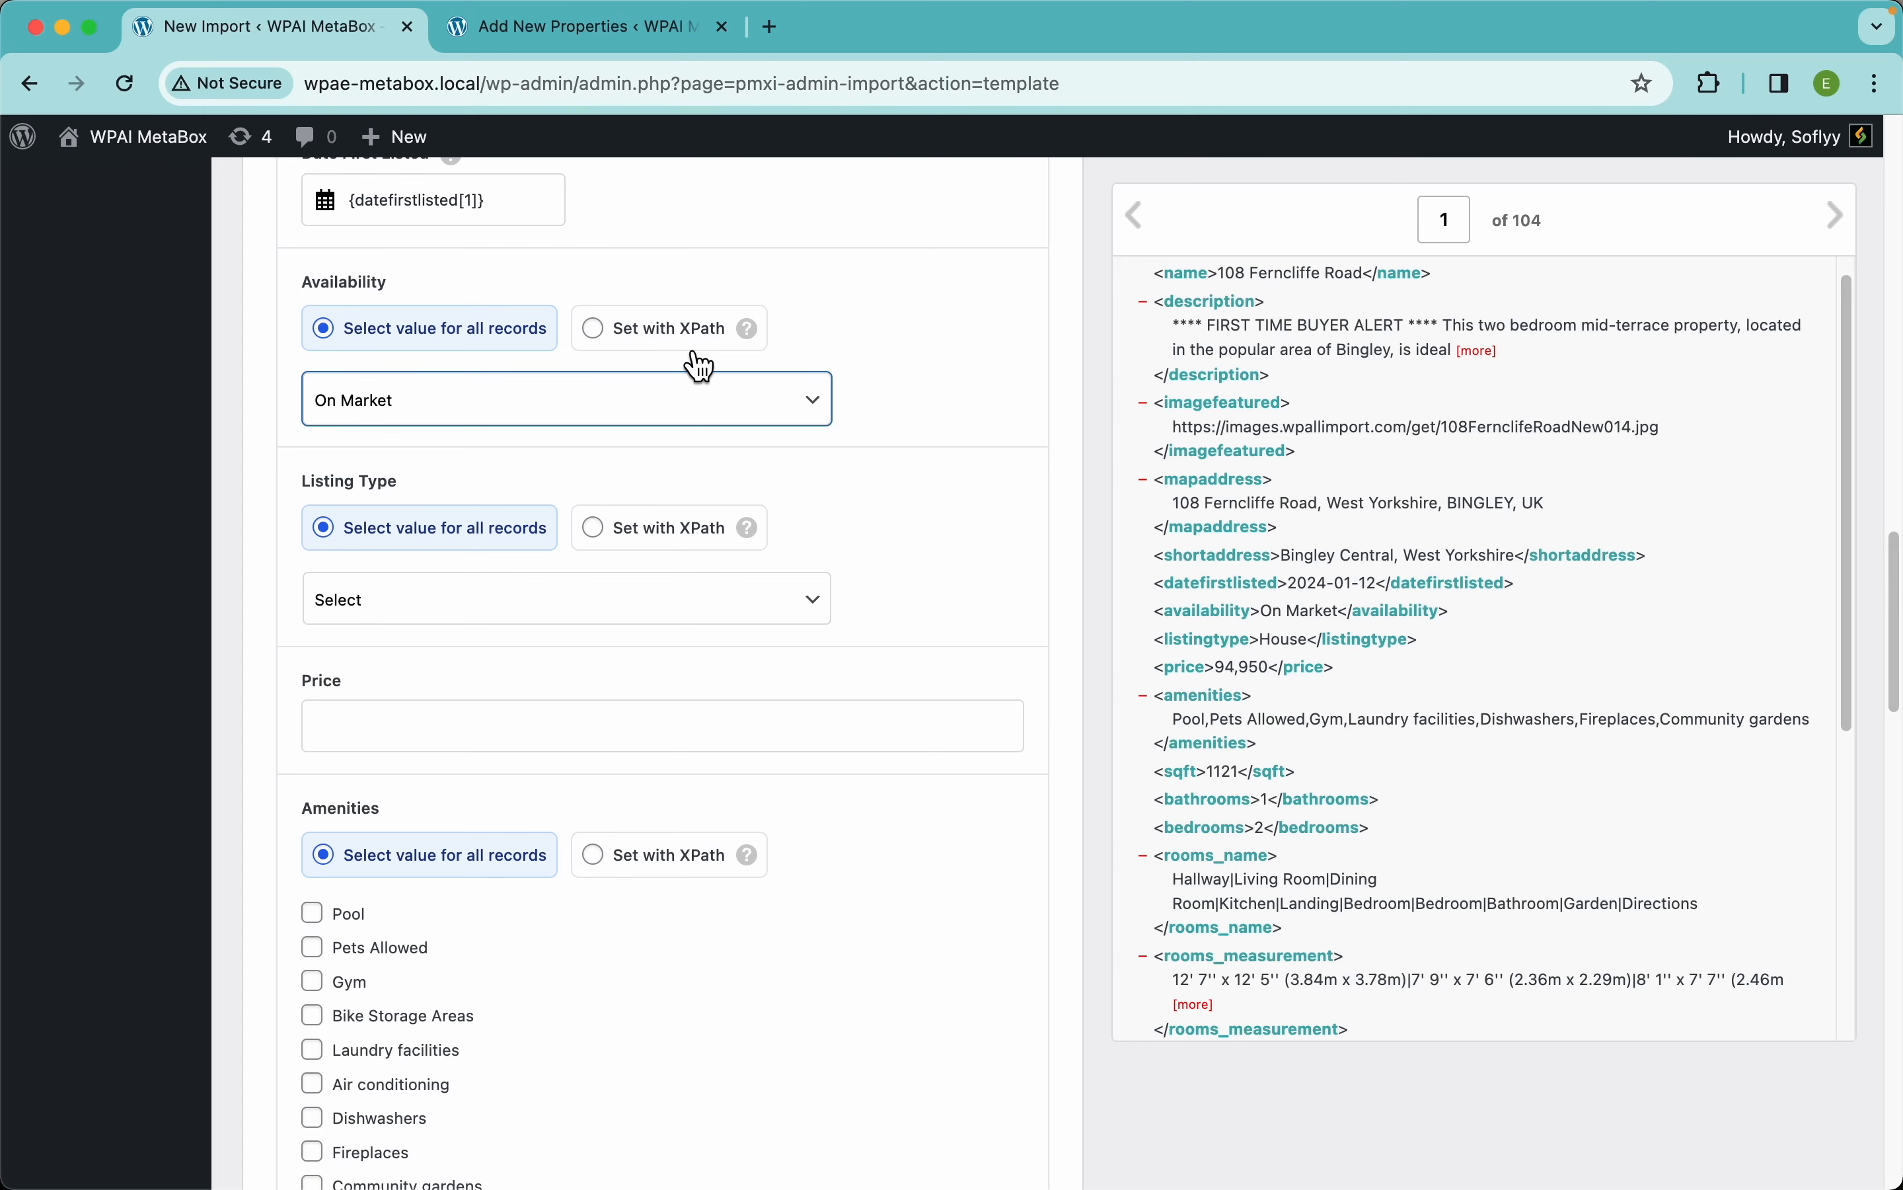
pyautogui.click(659, 351)
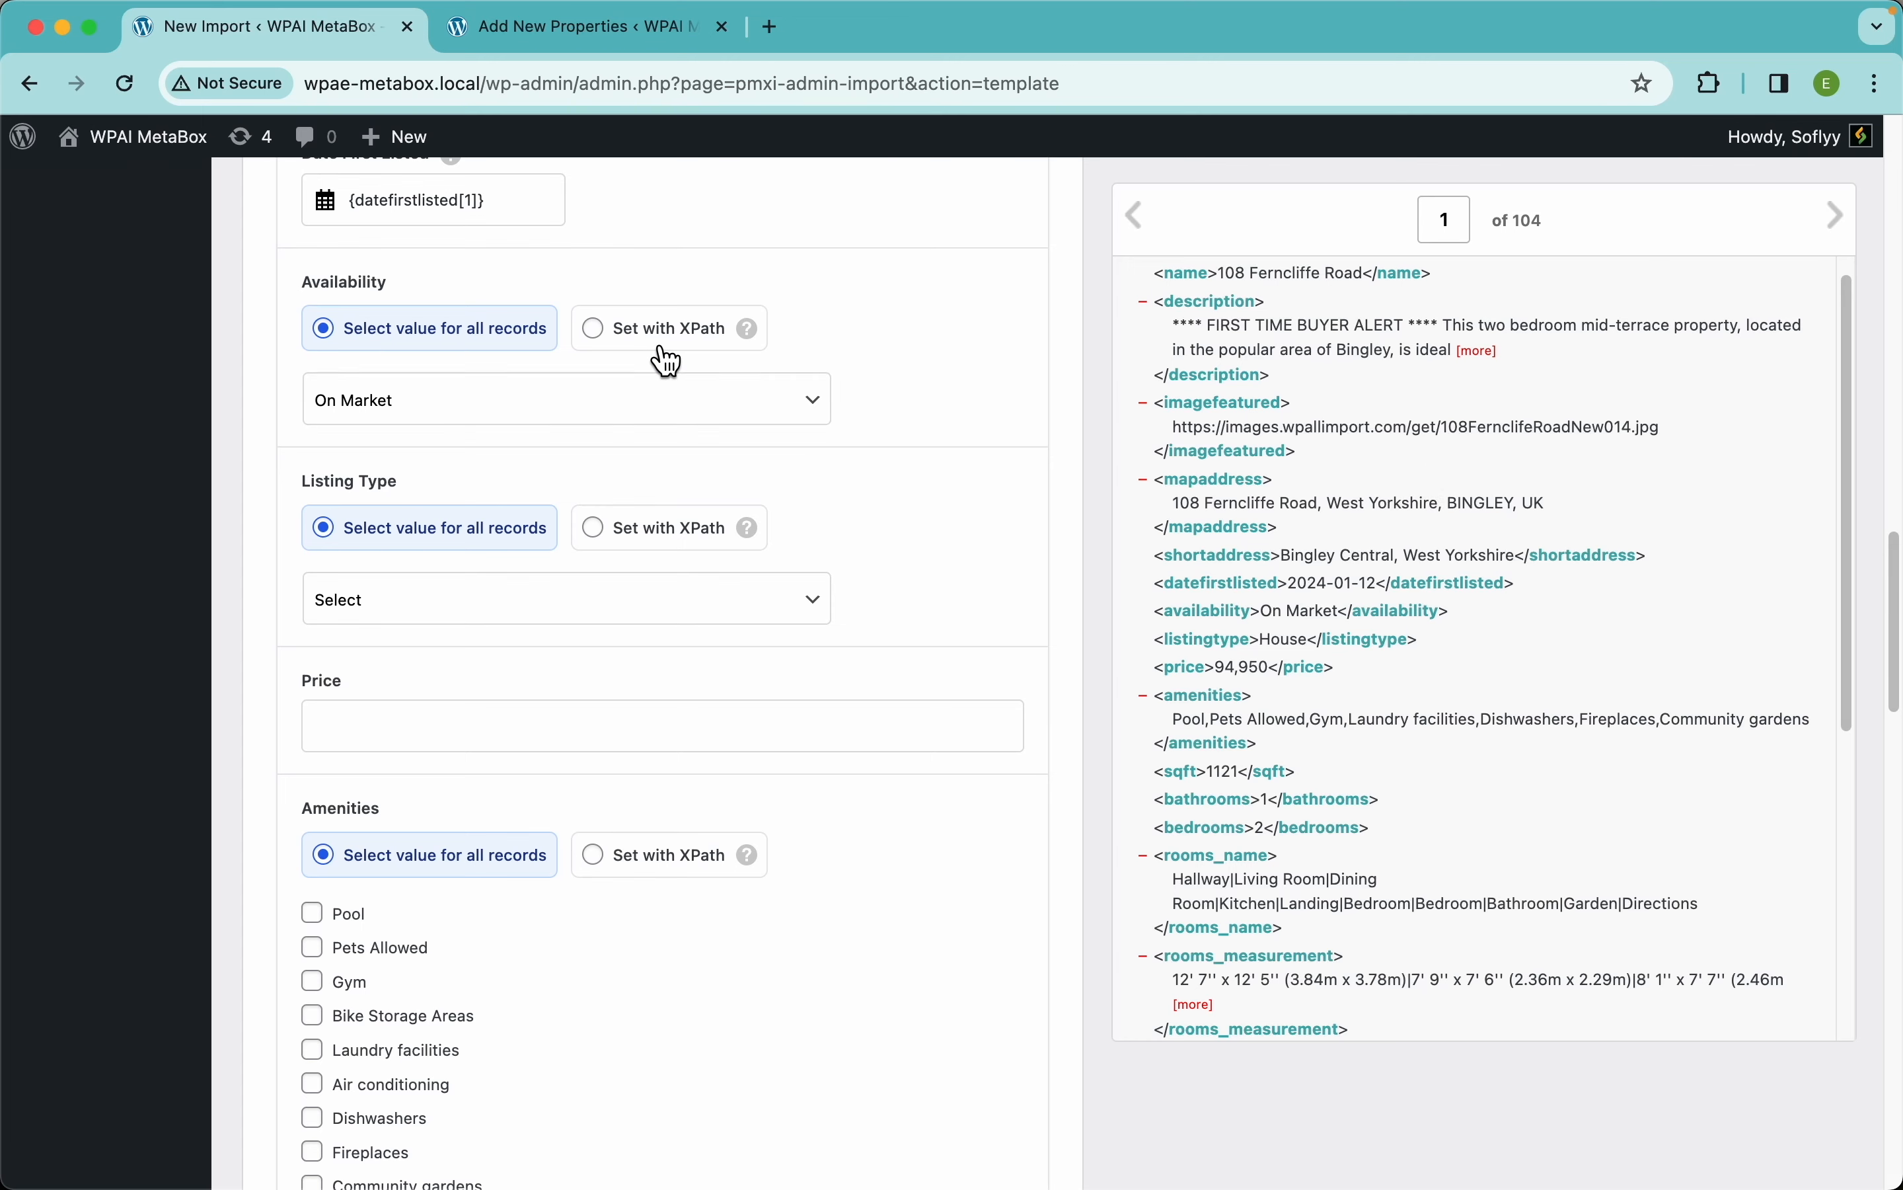
pyautogui.scroll(3, 768, 363)
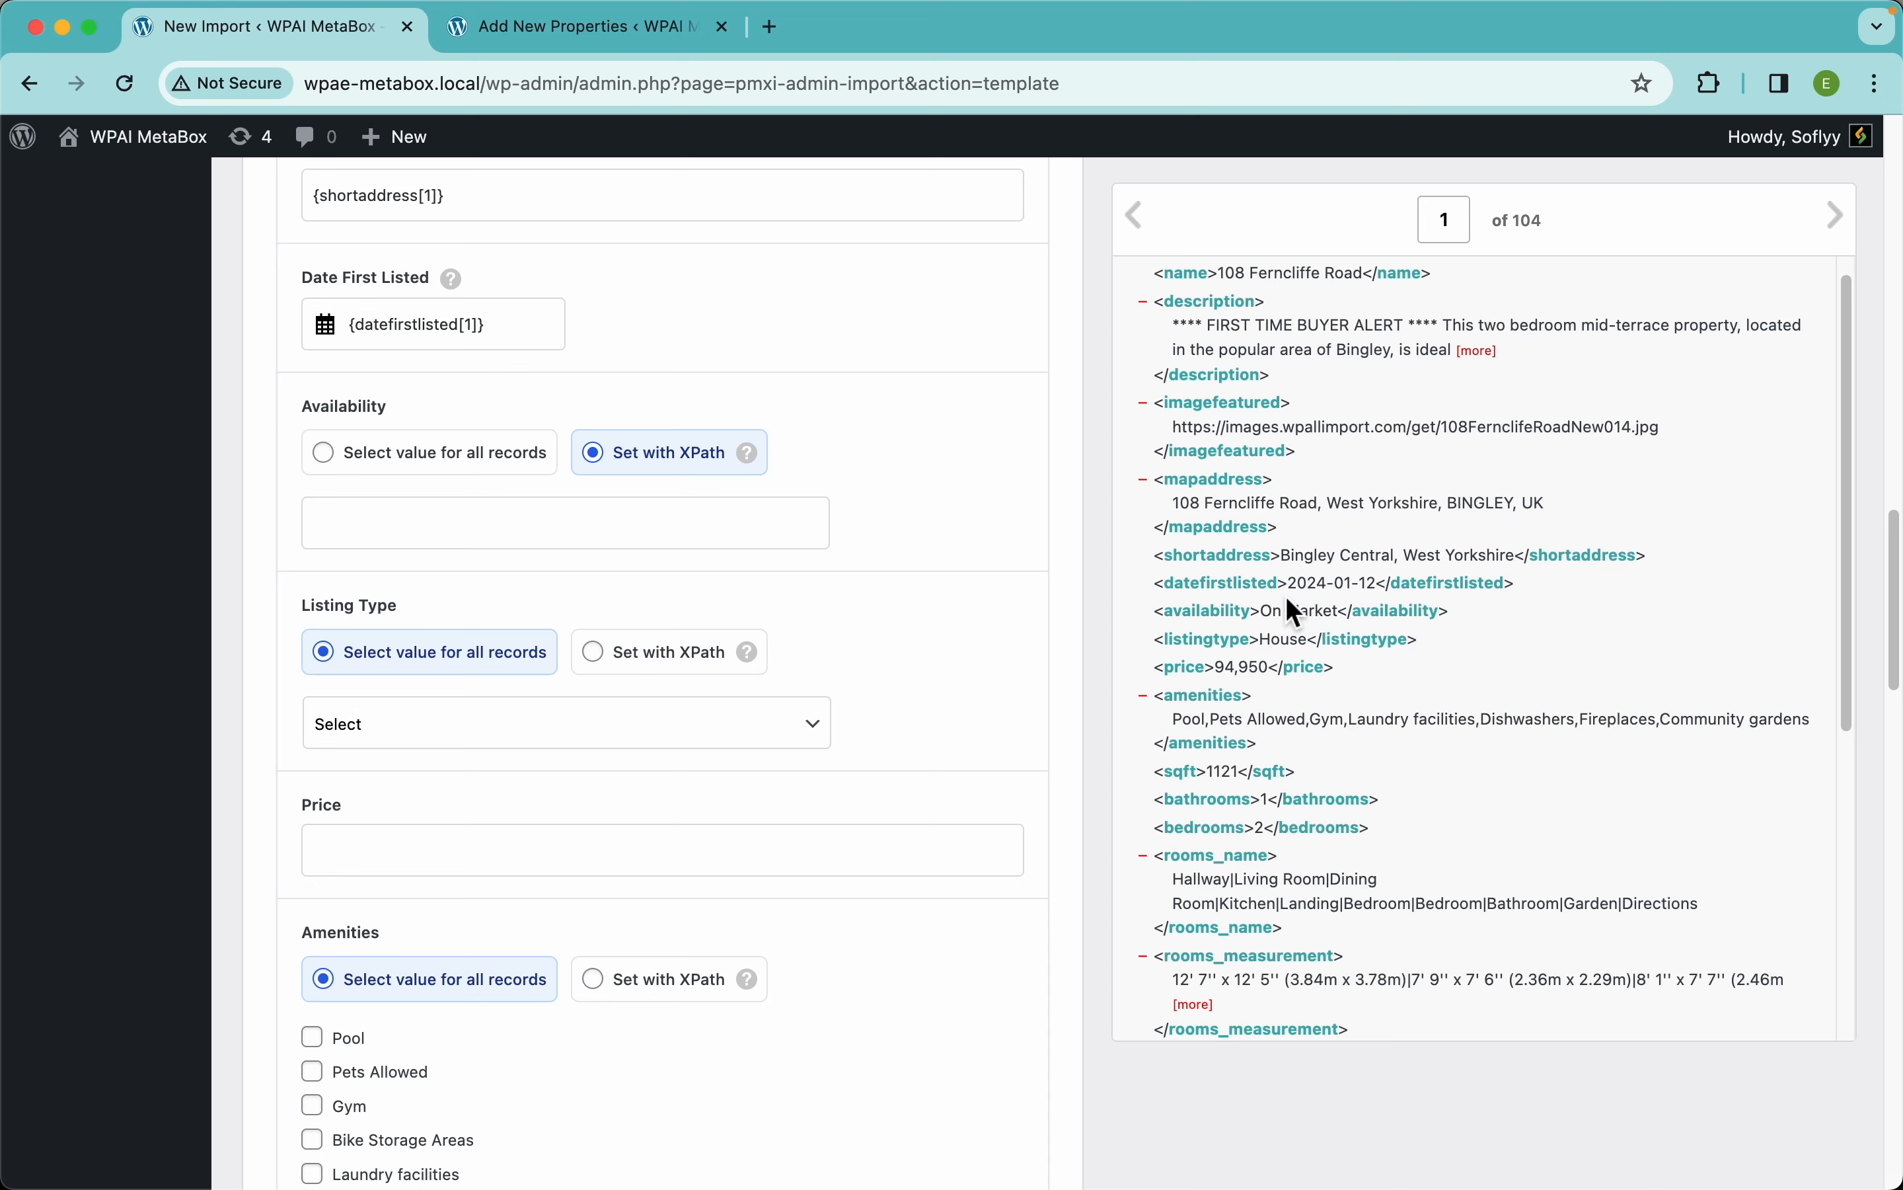
pyautogui.moveTo(1258, 612); pyautogui.dragTo(586, 519)
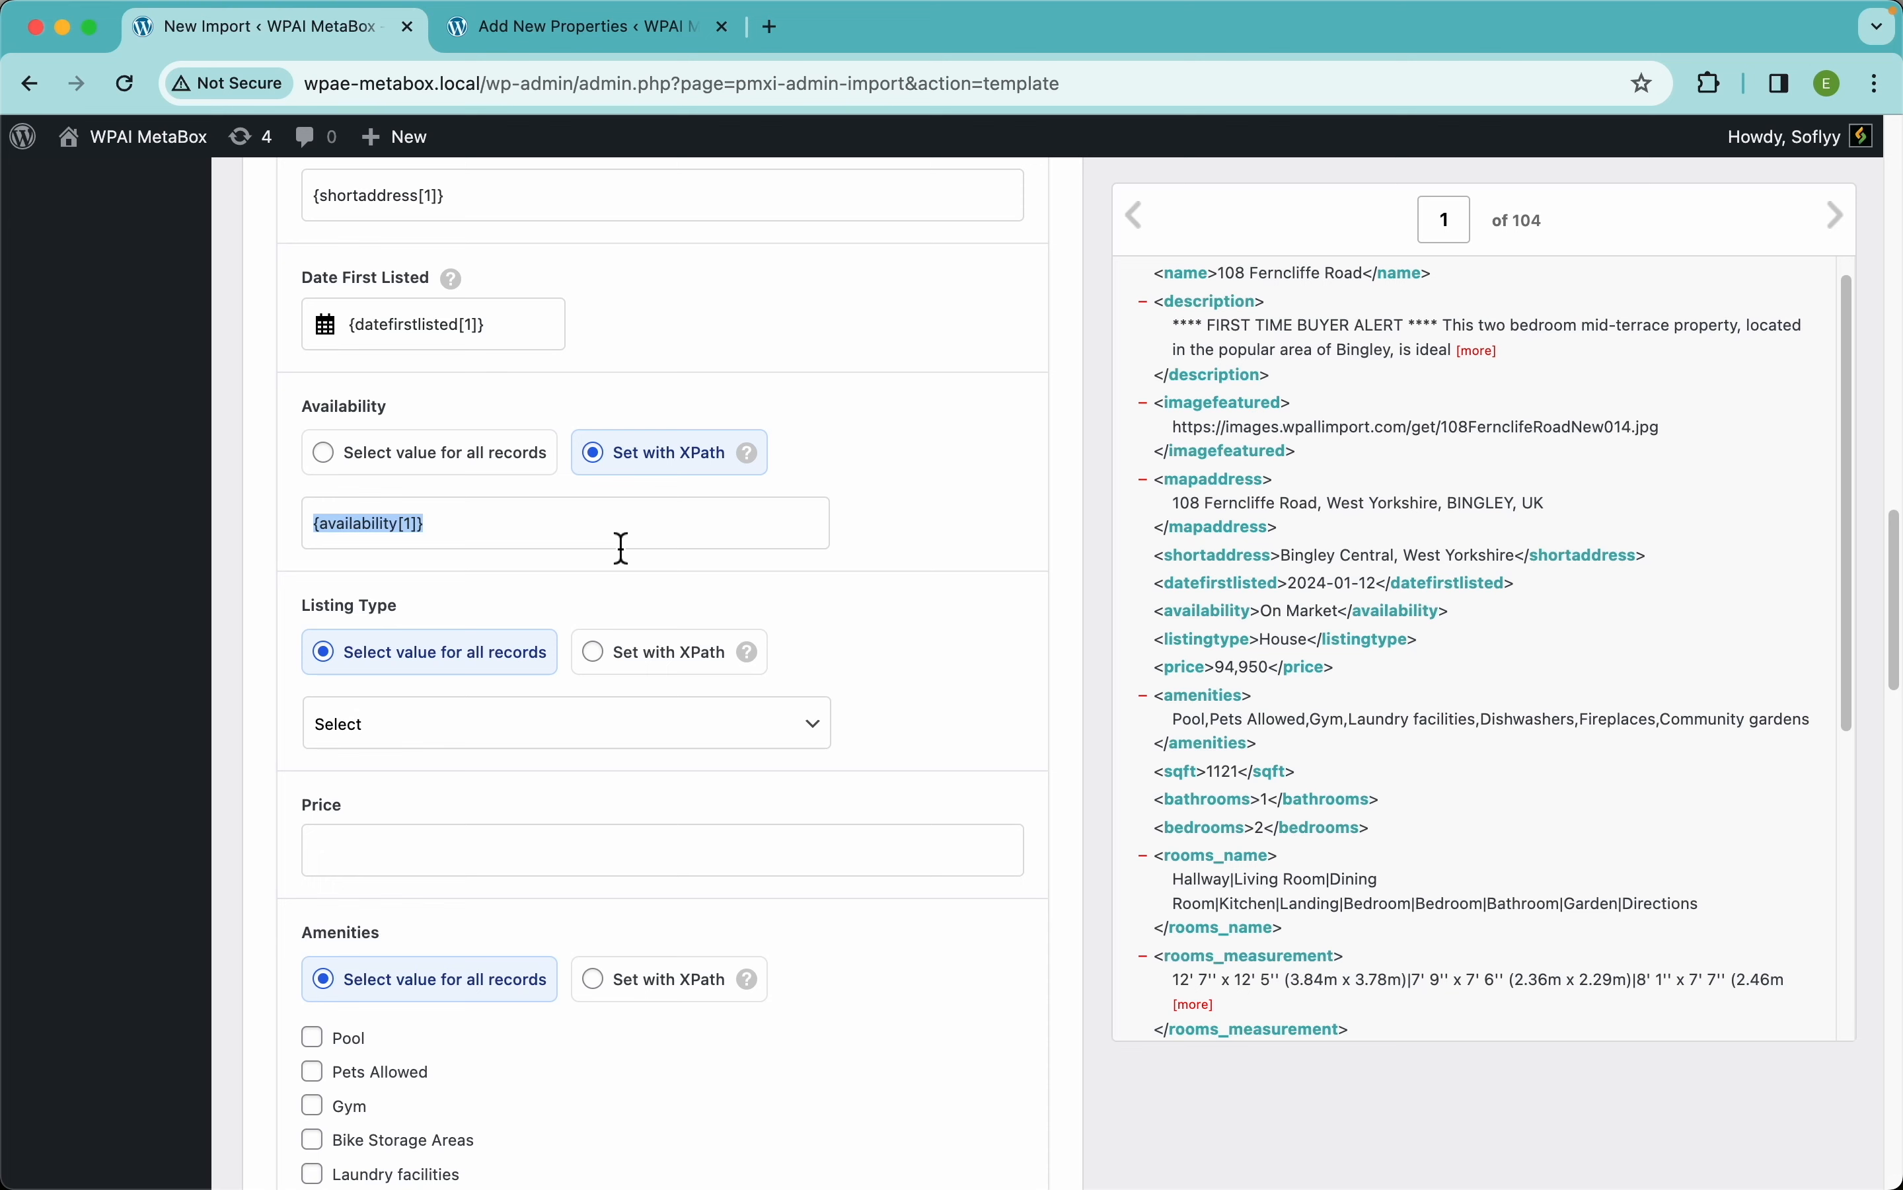
pyautogui.press('Left')
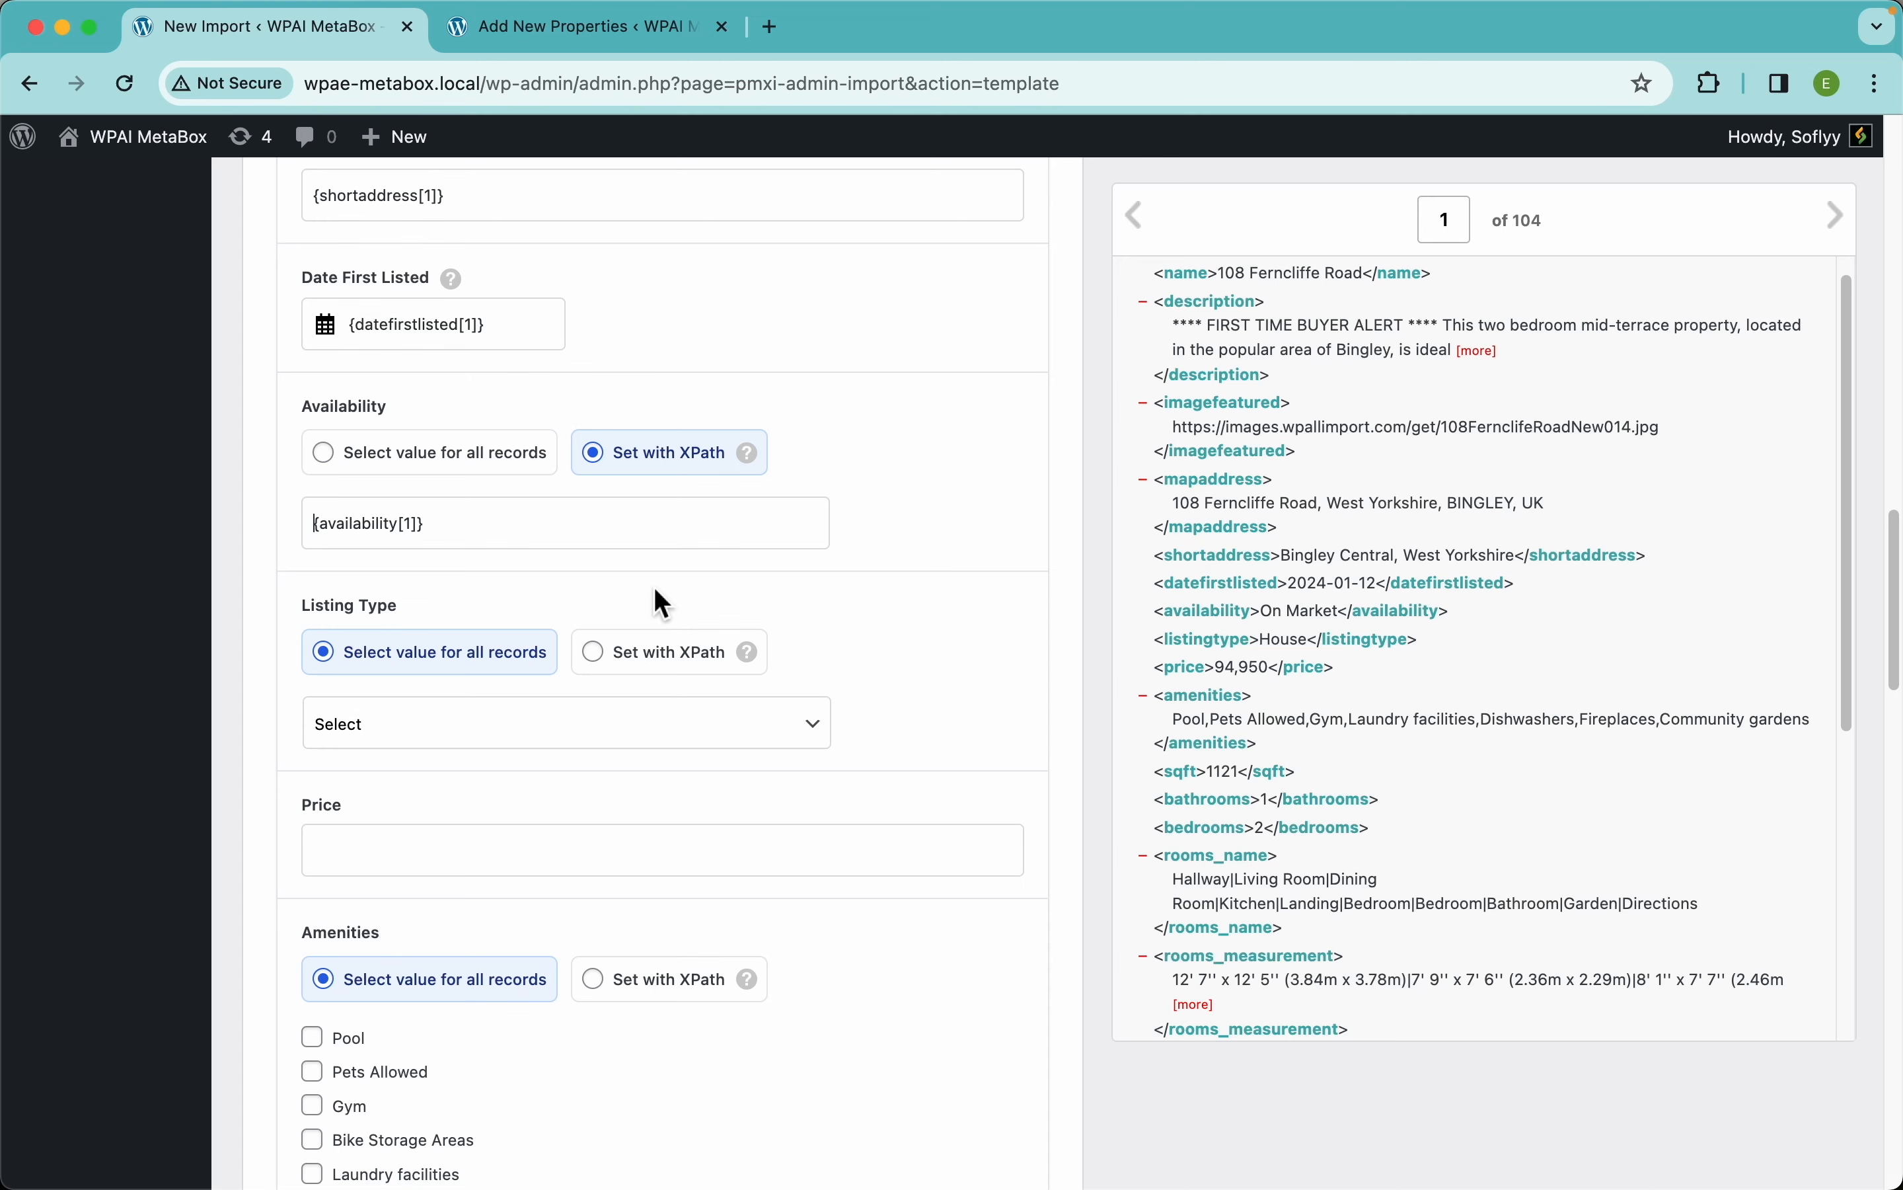
# - Set Listing Type with XPath to {listingtype[1]} and fill the Price field with {listingtype[1]}
pyautogui.scroll(-3, 894, 596)
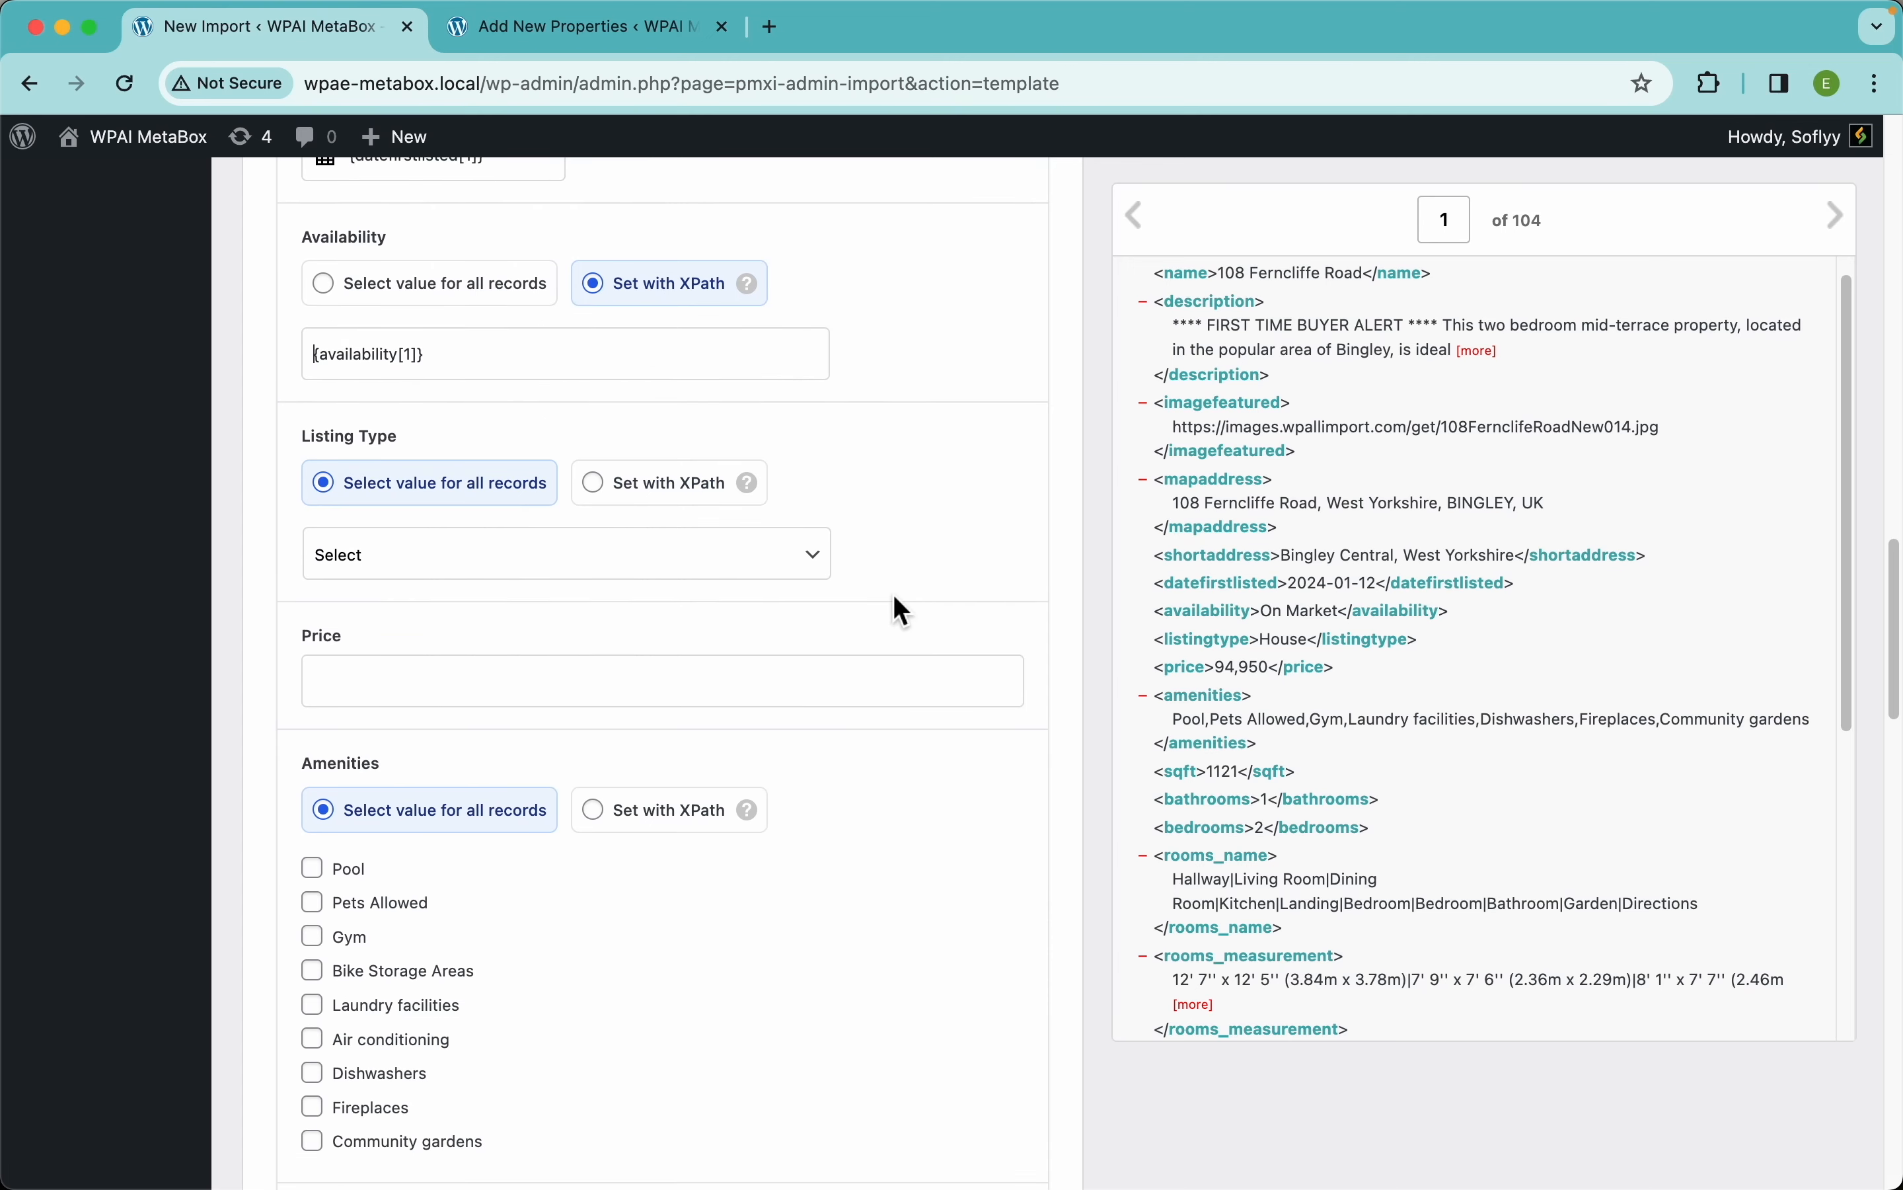
pyautogui.click(610, 563)
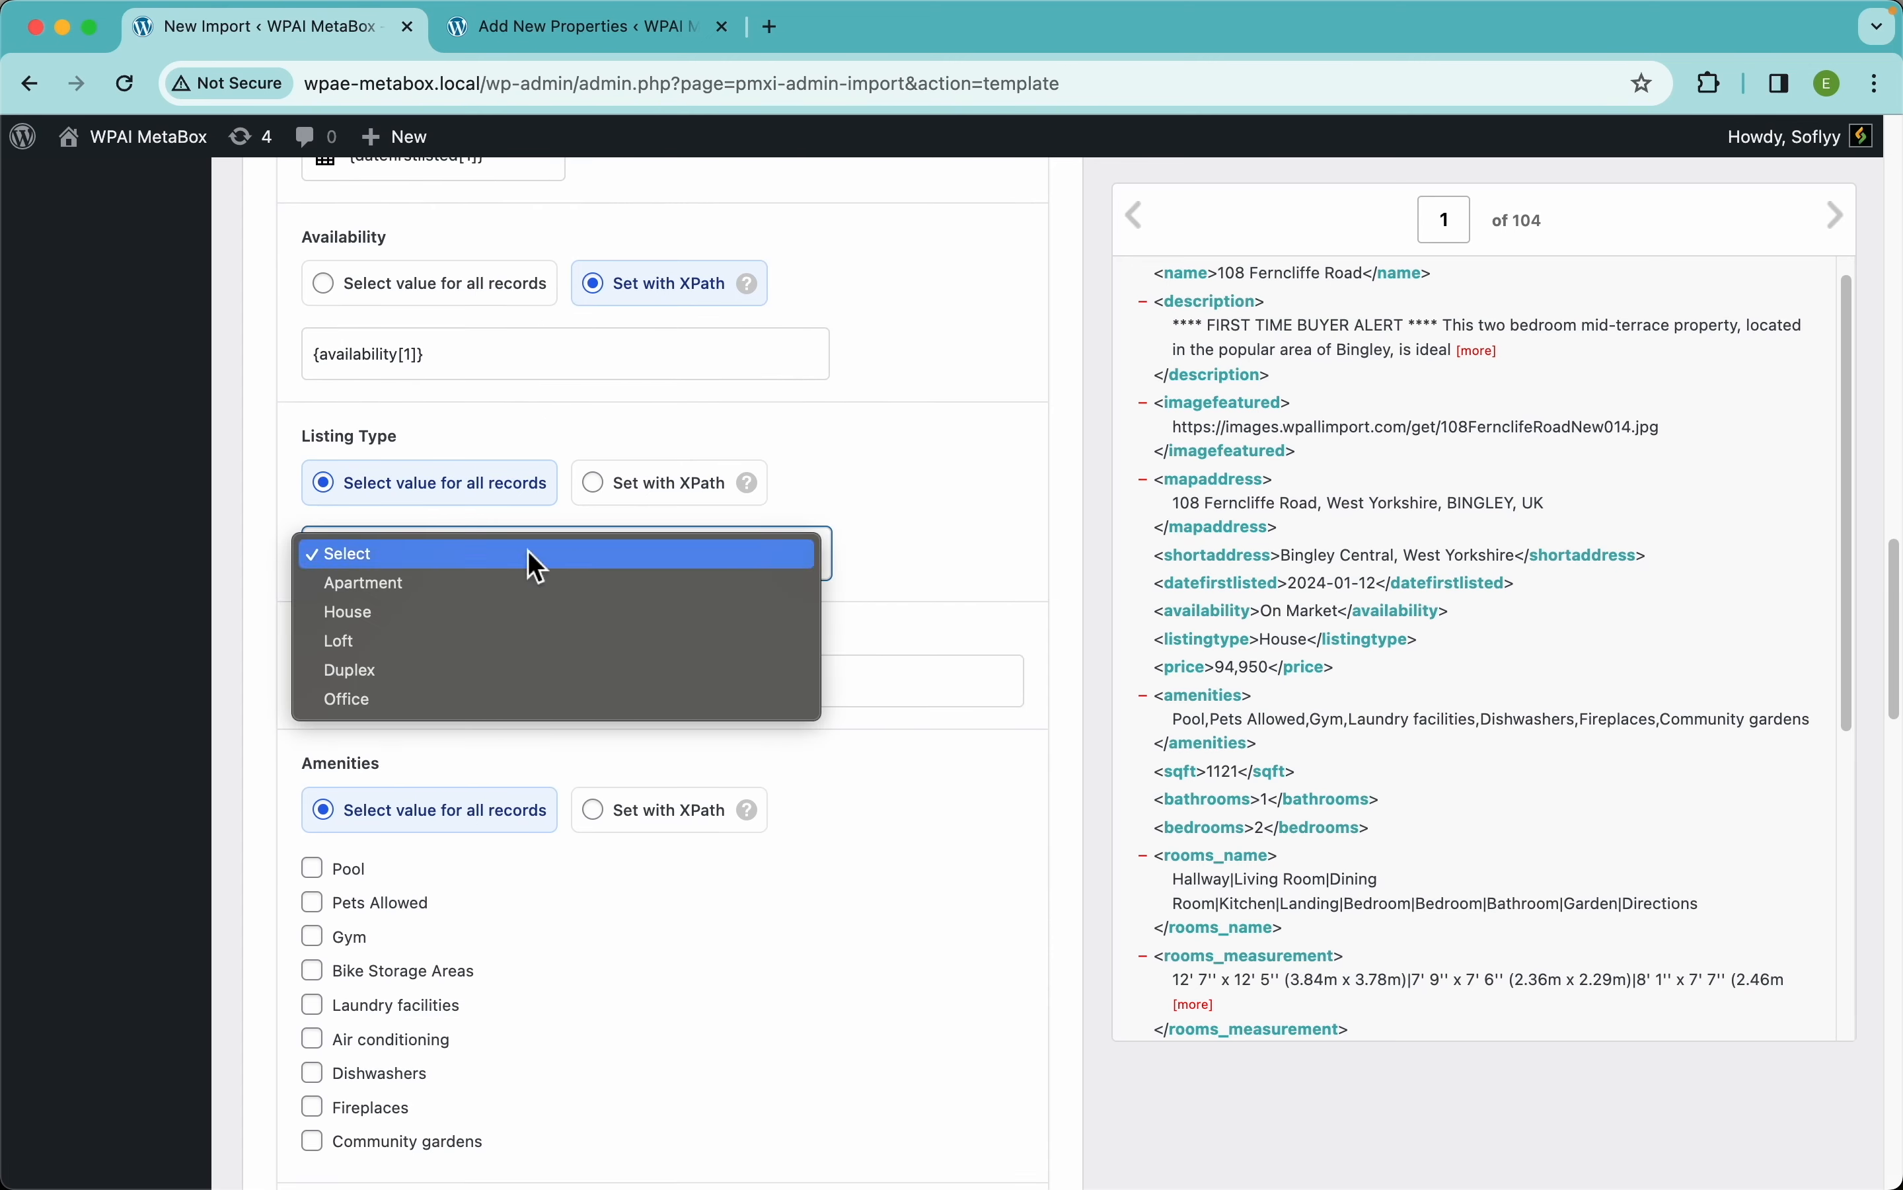
pyautogui.click(605, 477)
pyautogui.click(604, 477)
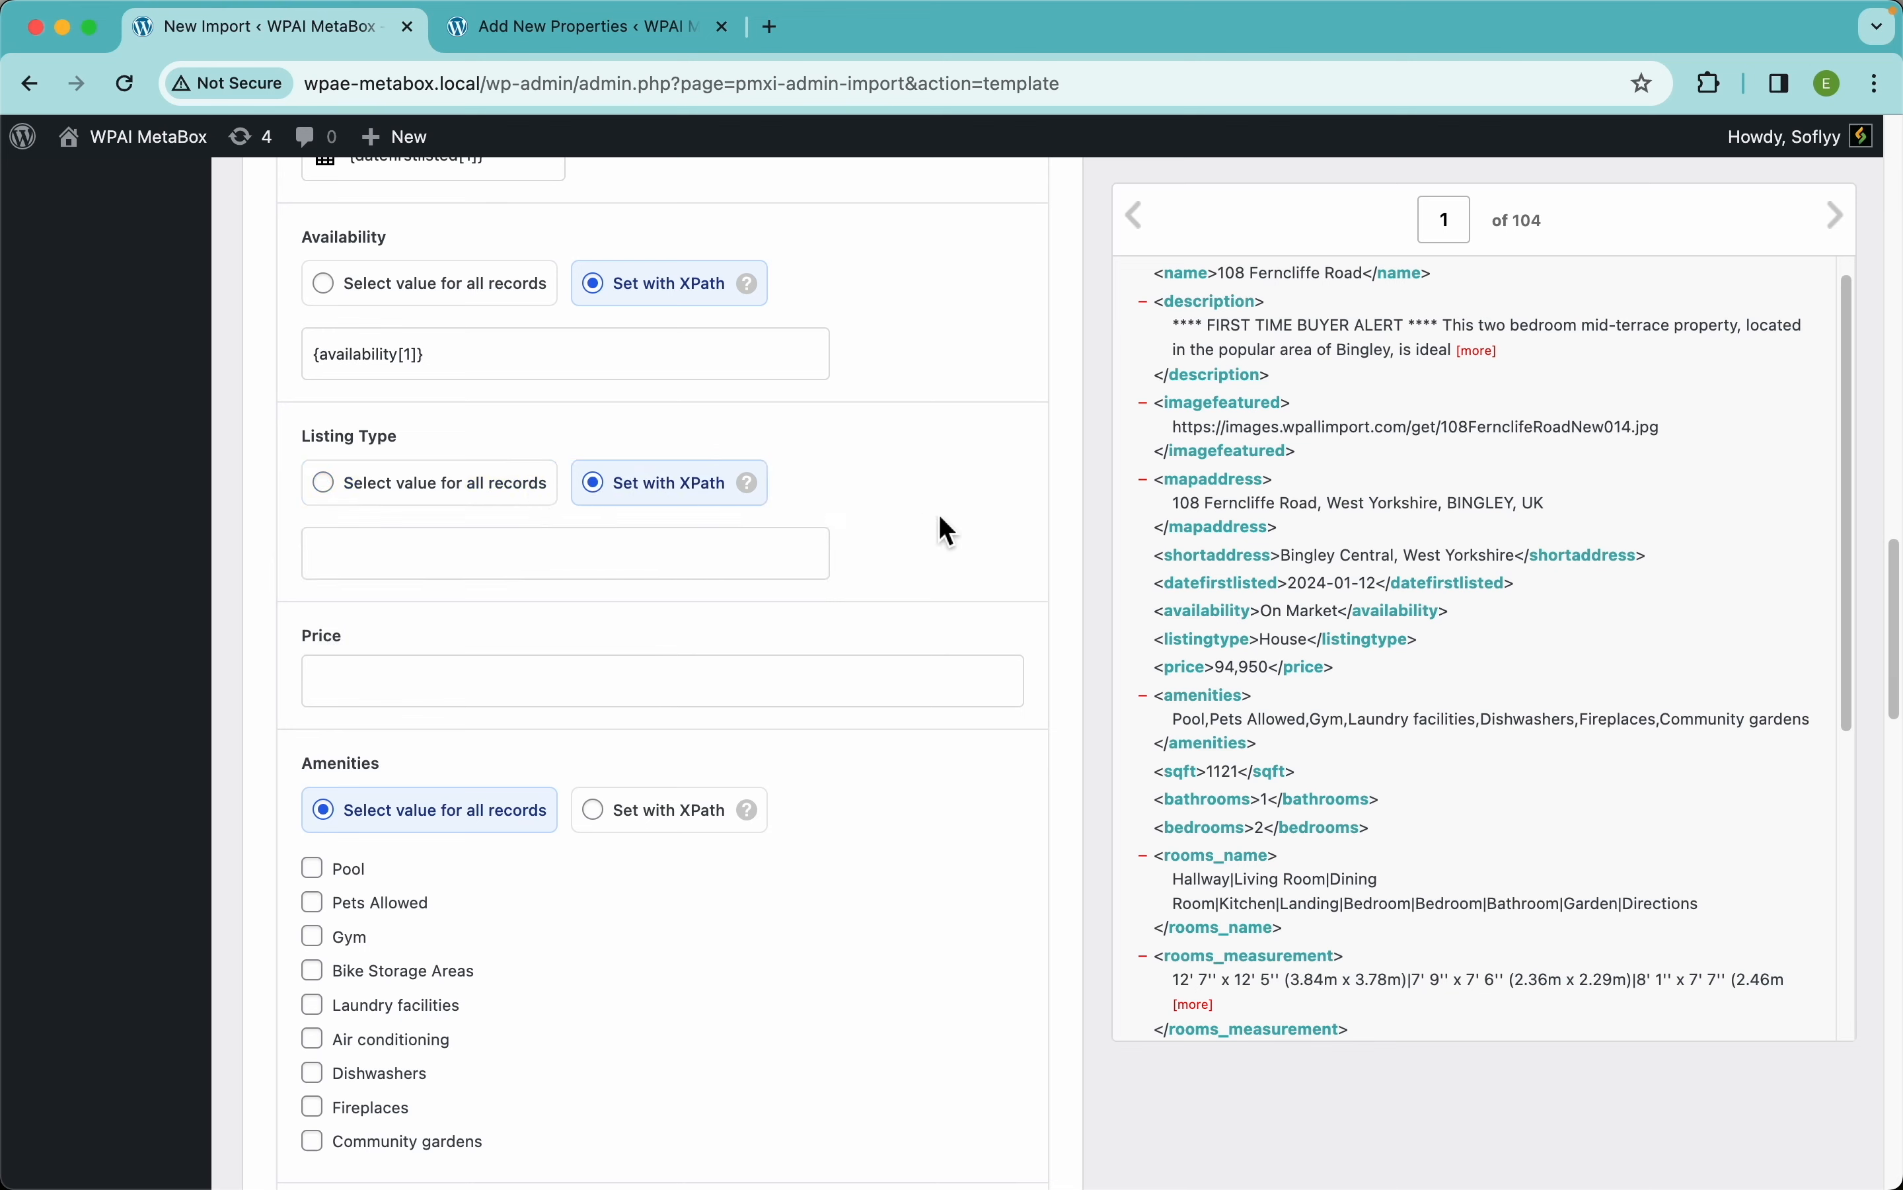
pyautogui.moveTo(1231, 639); pyautogui.dragTo(645, 565)
pyautogui.moveTo(1306, 653); pyautogui.dragTo(828, 673)
# - Tick Pets Allowed, Laundry facilities, Fireplaces and Pool as fixed Amenities, and switch Amenities to Set with XPath
pyautogui.scroll(-4, 719, 594)
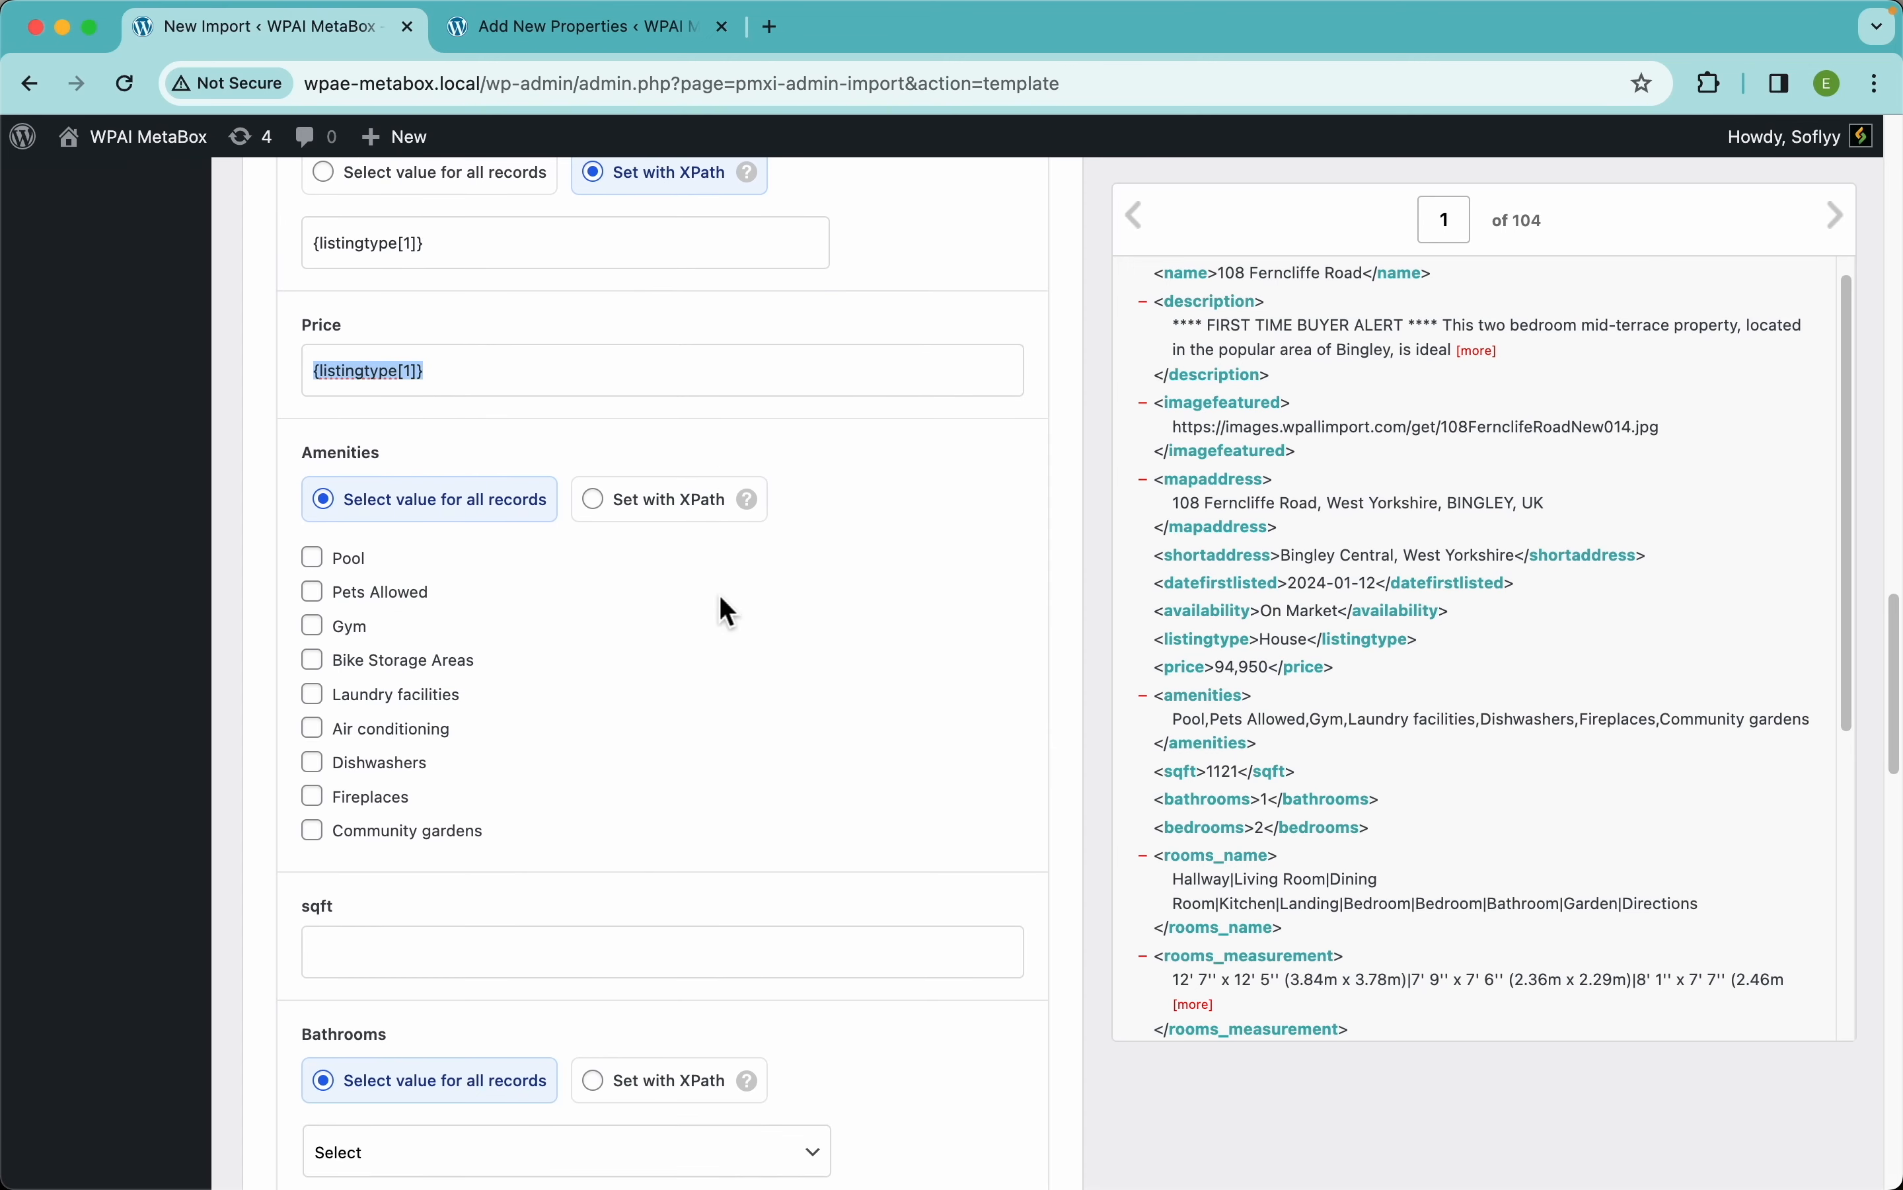
pyautogui.click(379, 594)
pyautogui.click(382, 695)
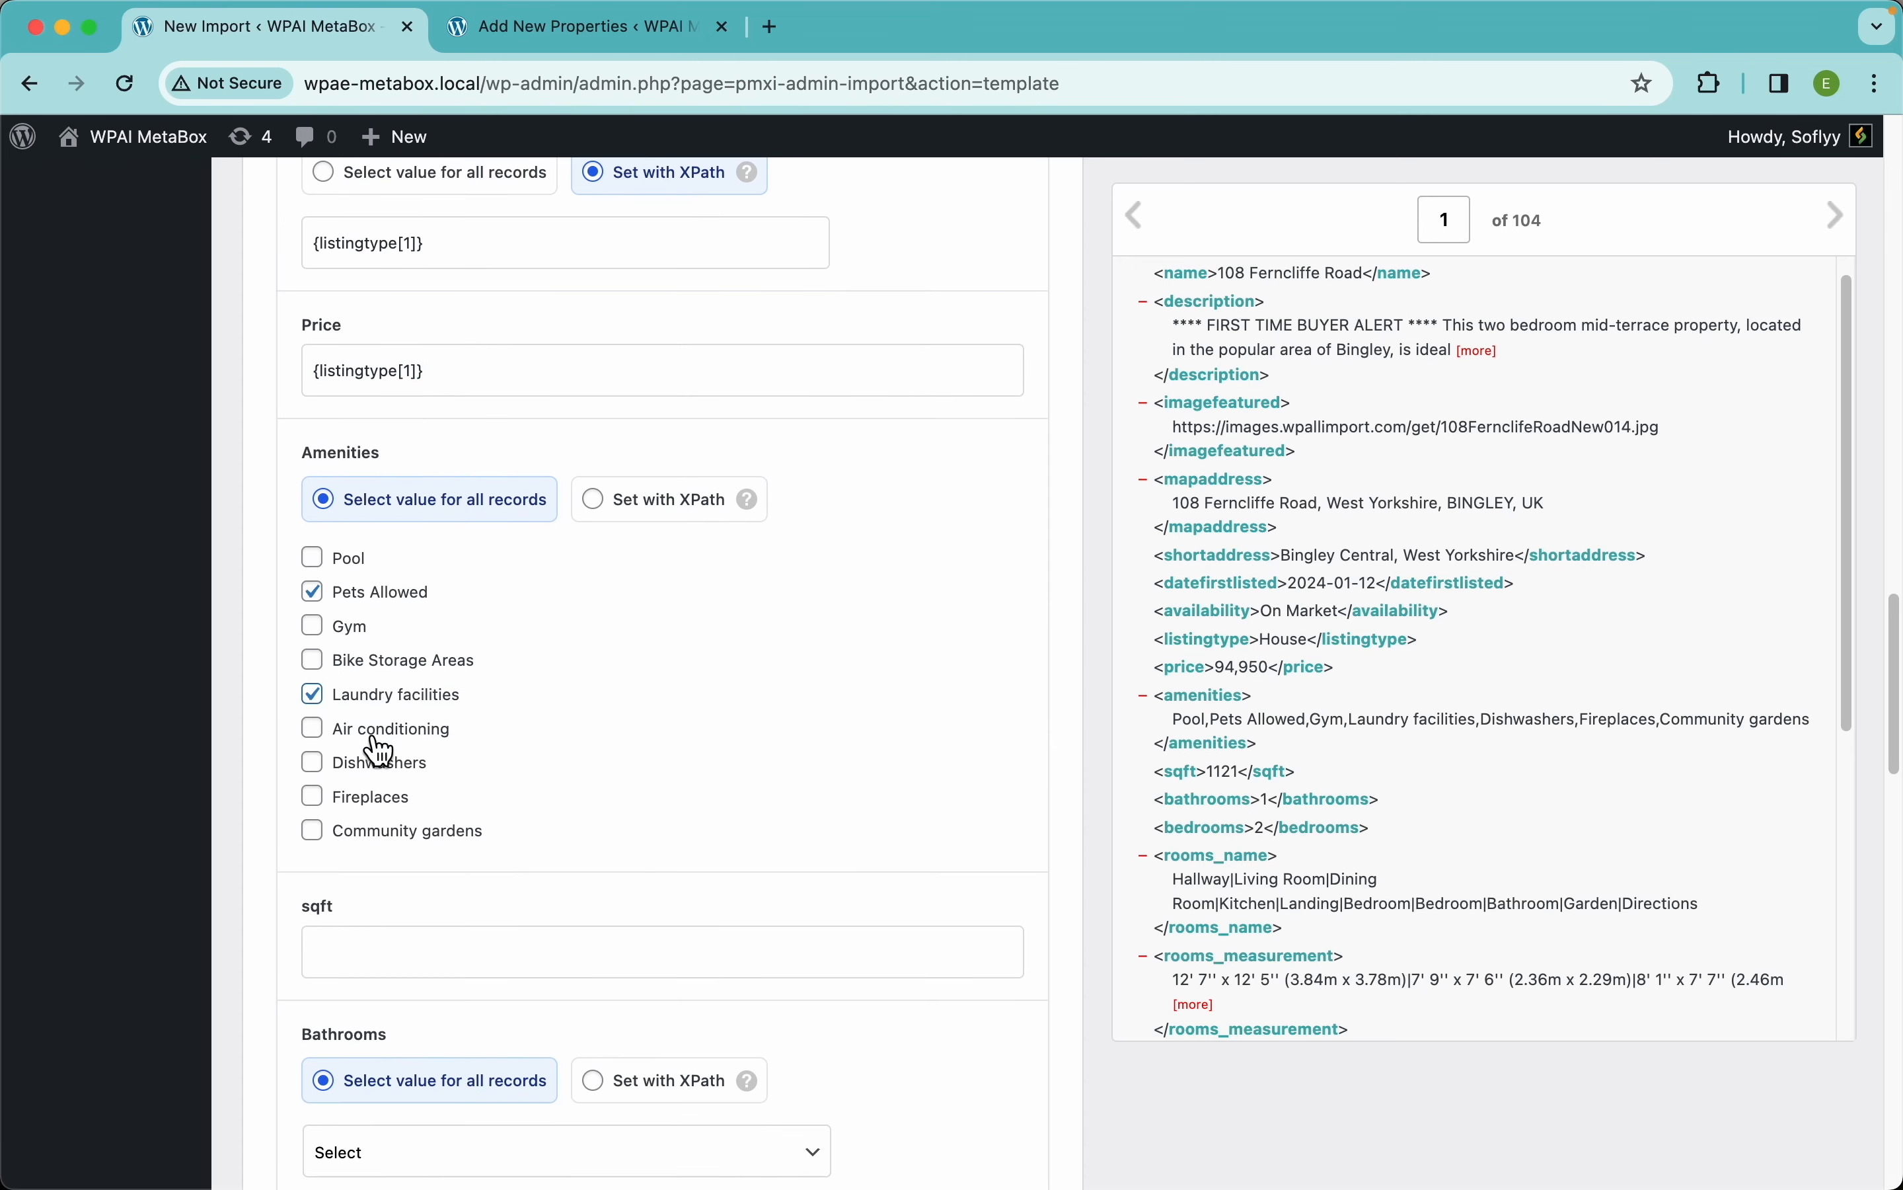
pyautogui.click(371, 800)
pyautogui.click(351, 561)
pyautogui.click(692, 512)
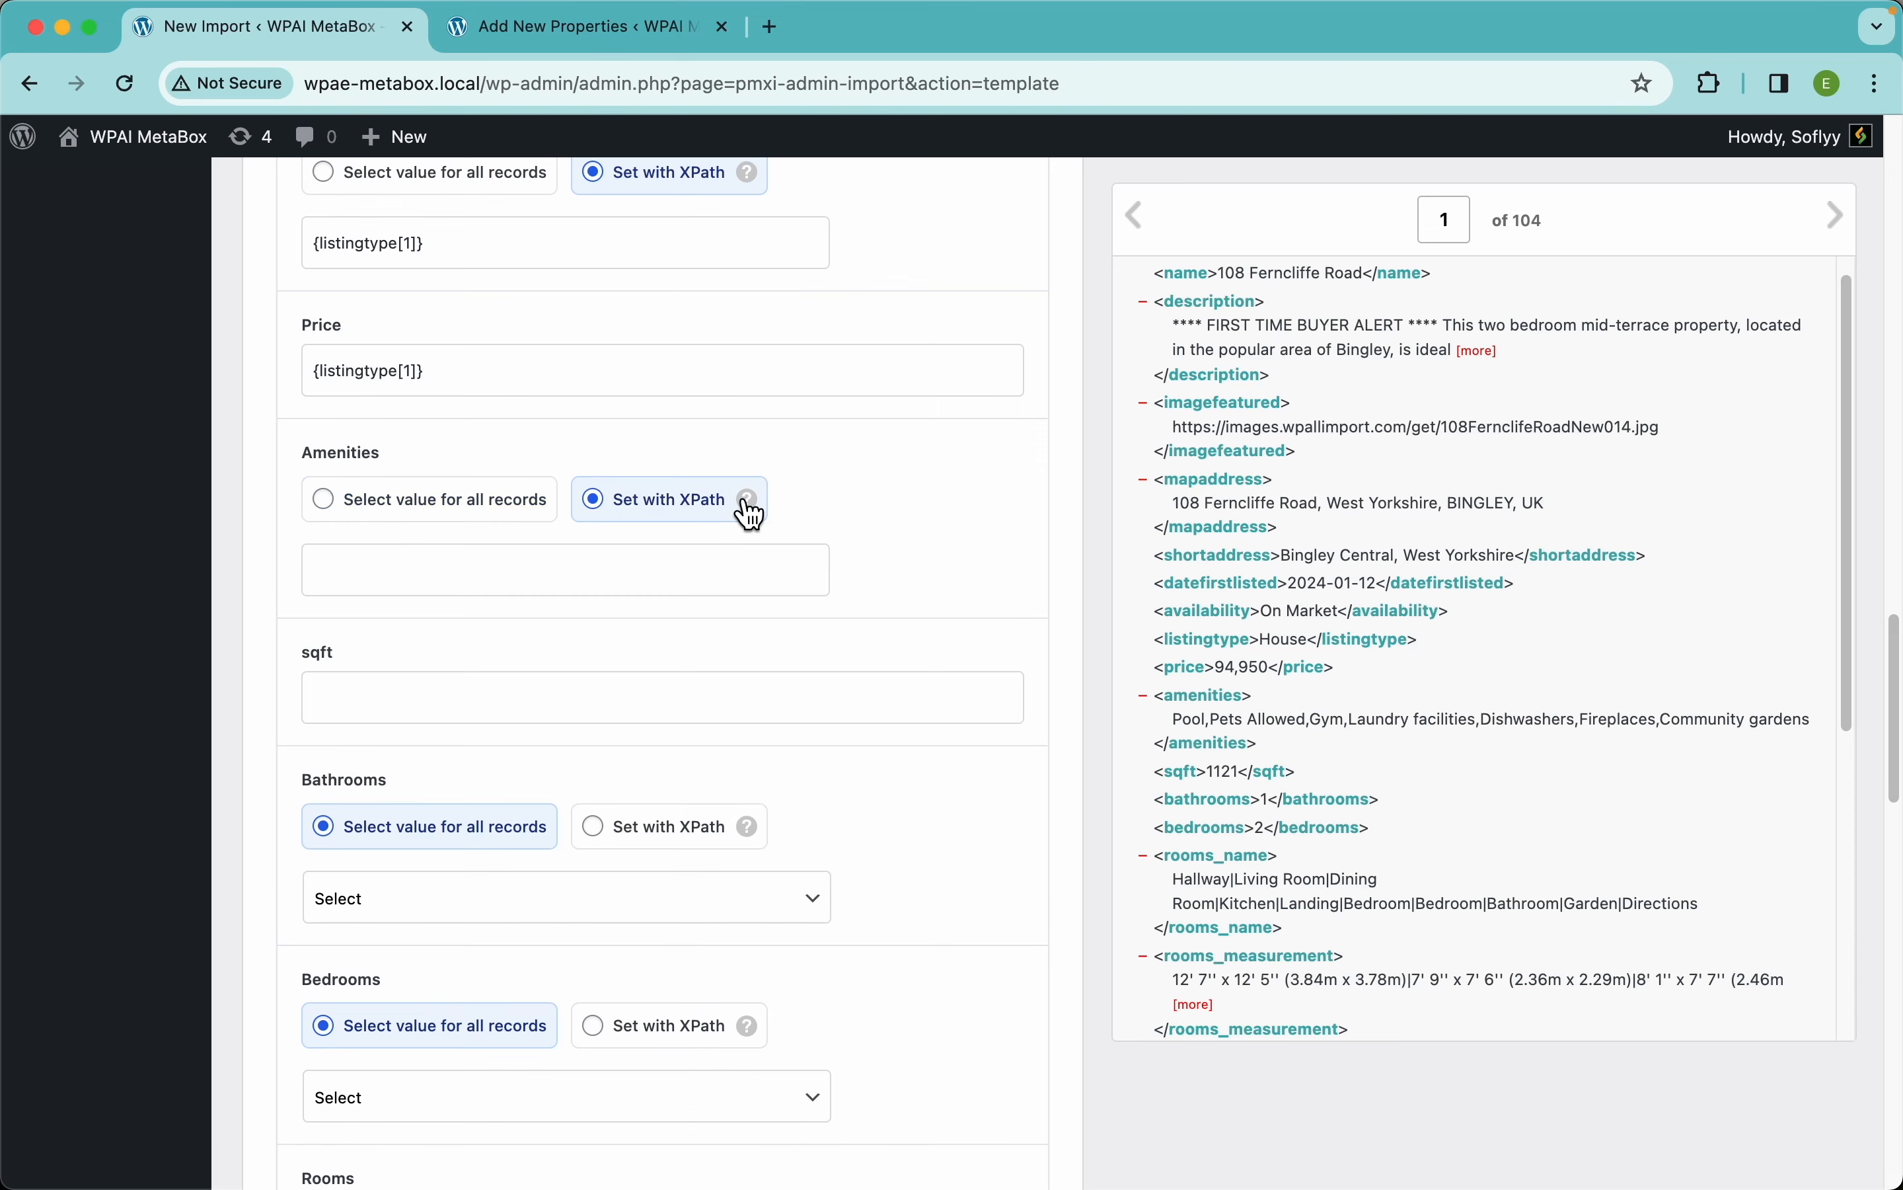
pyautogui.moveTo(766, 516)
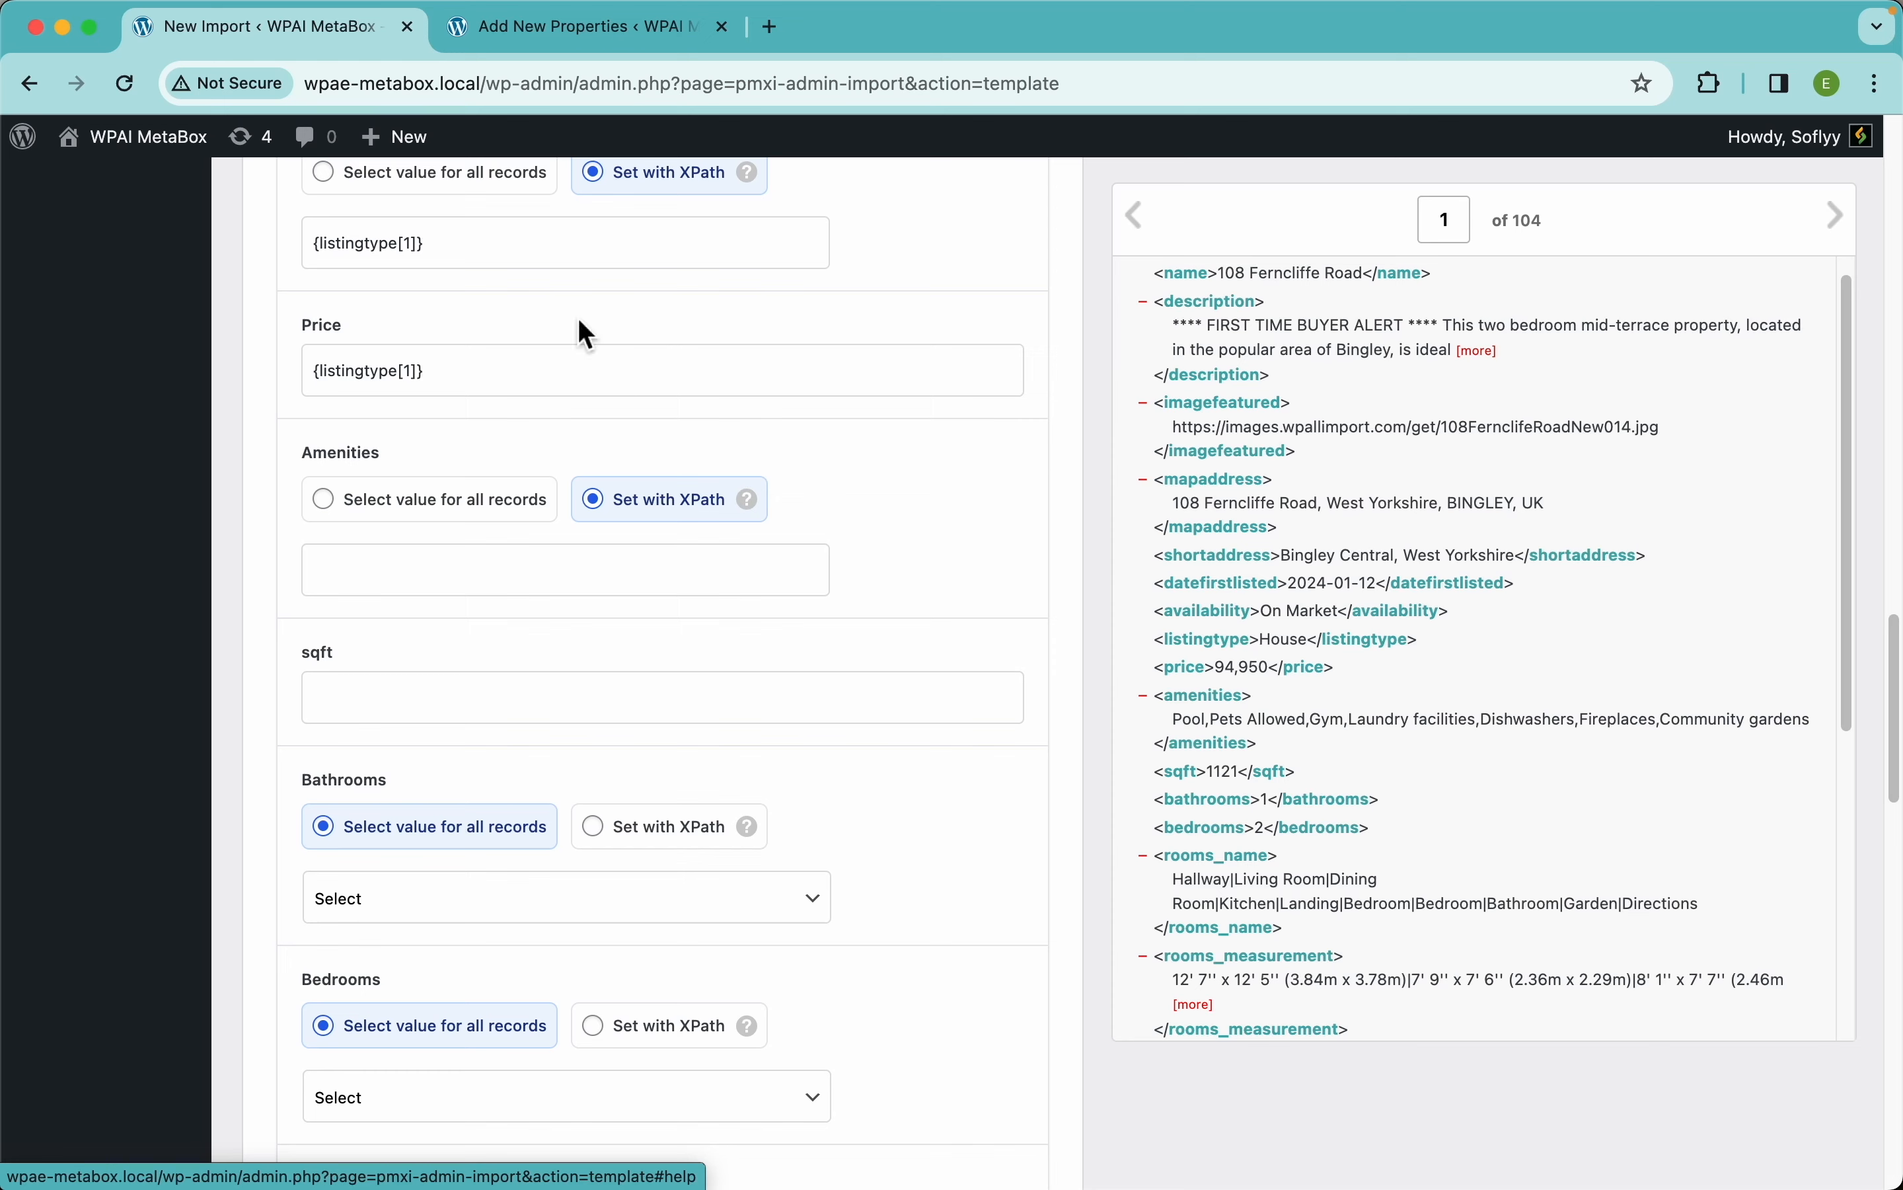
# - In the Properties browser tab, tick Bike Storage Areas and Air conditioning under the new property's Amenities and return to the import template
pyautogui.click(580, 45)
pyautogui.scroll(-3, 591, 629)
pyautogui.scroll(-2, 590, 629)
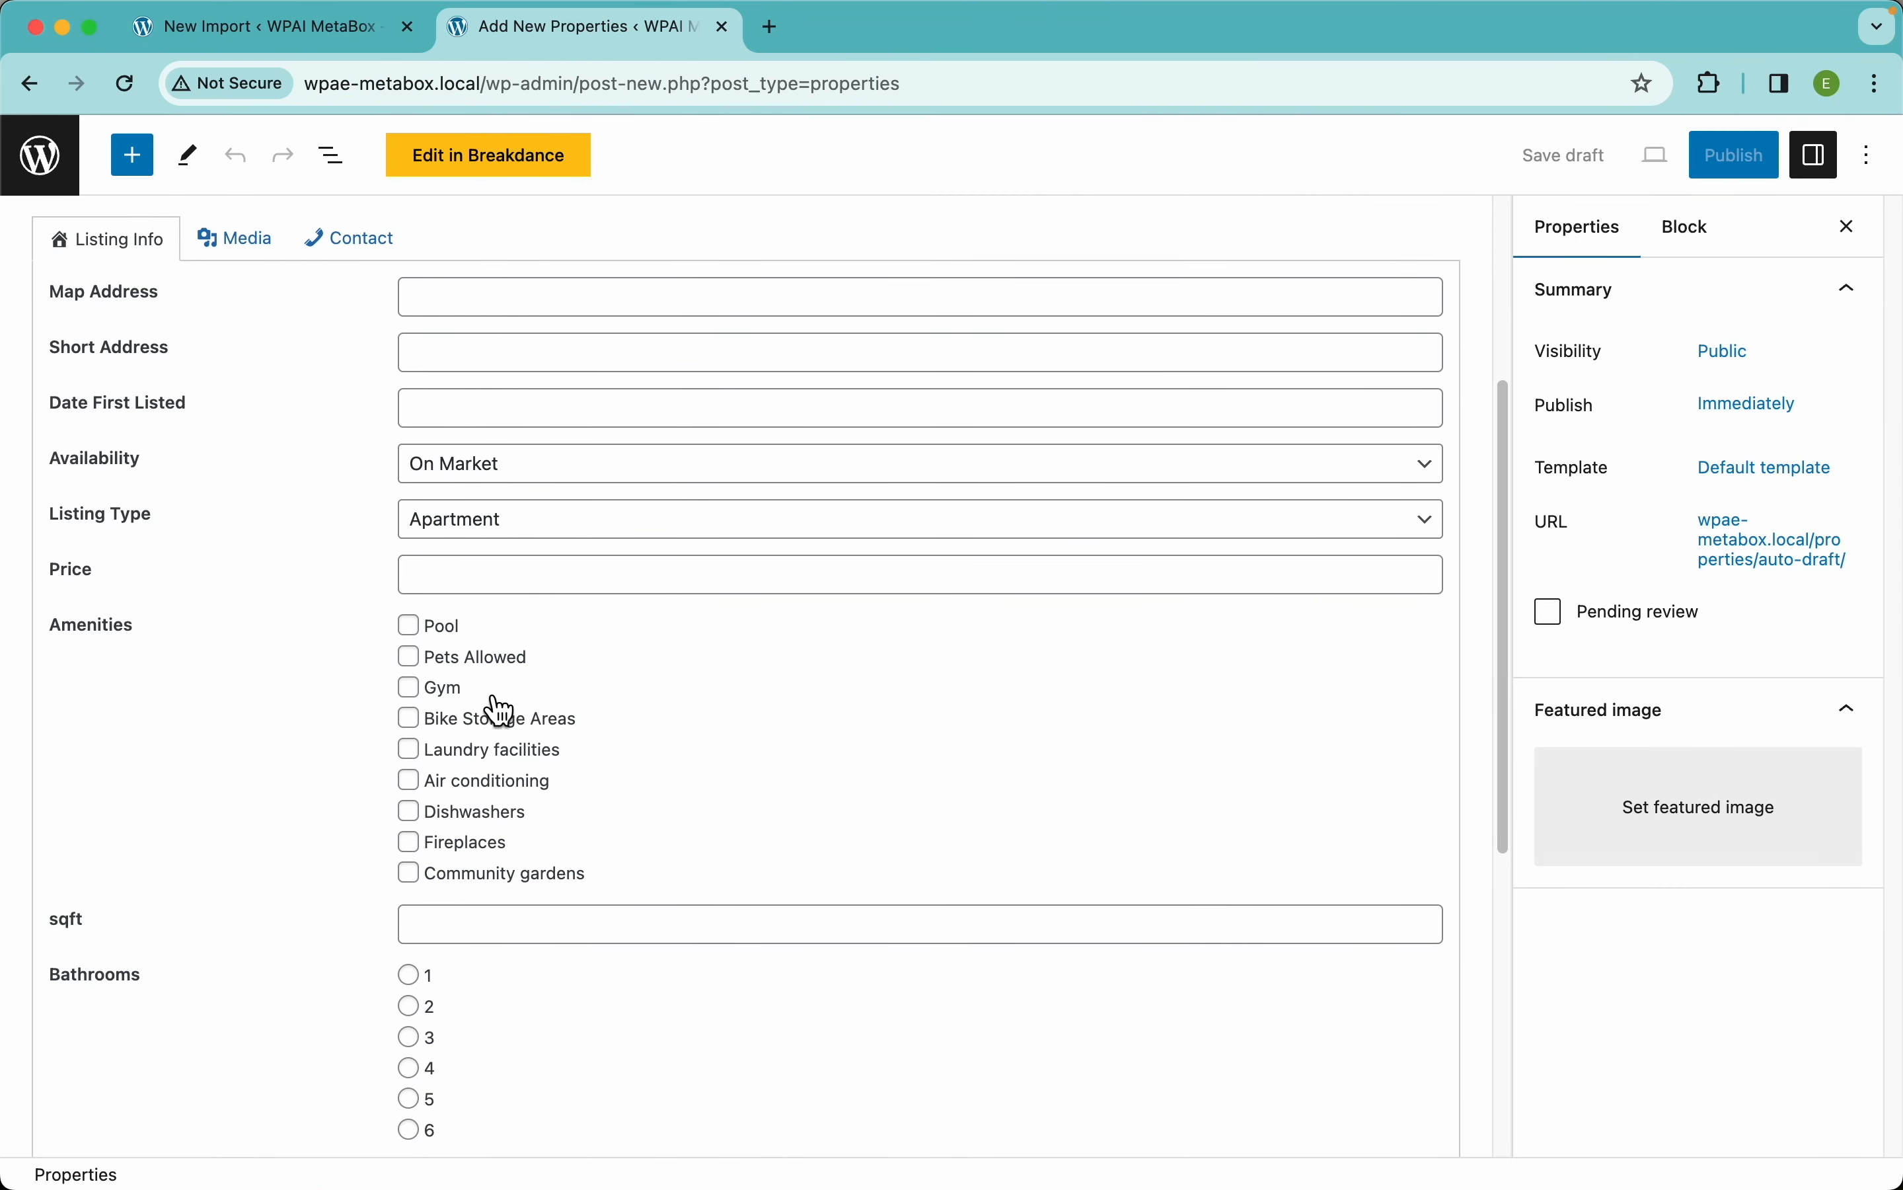
pyautogui.click(481, 719)
pyautogui.click(478, 783)
pyautogui.click(306, 33)
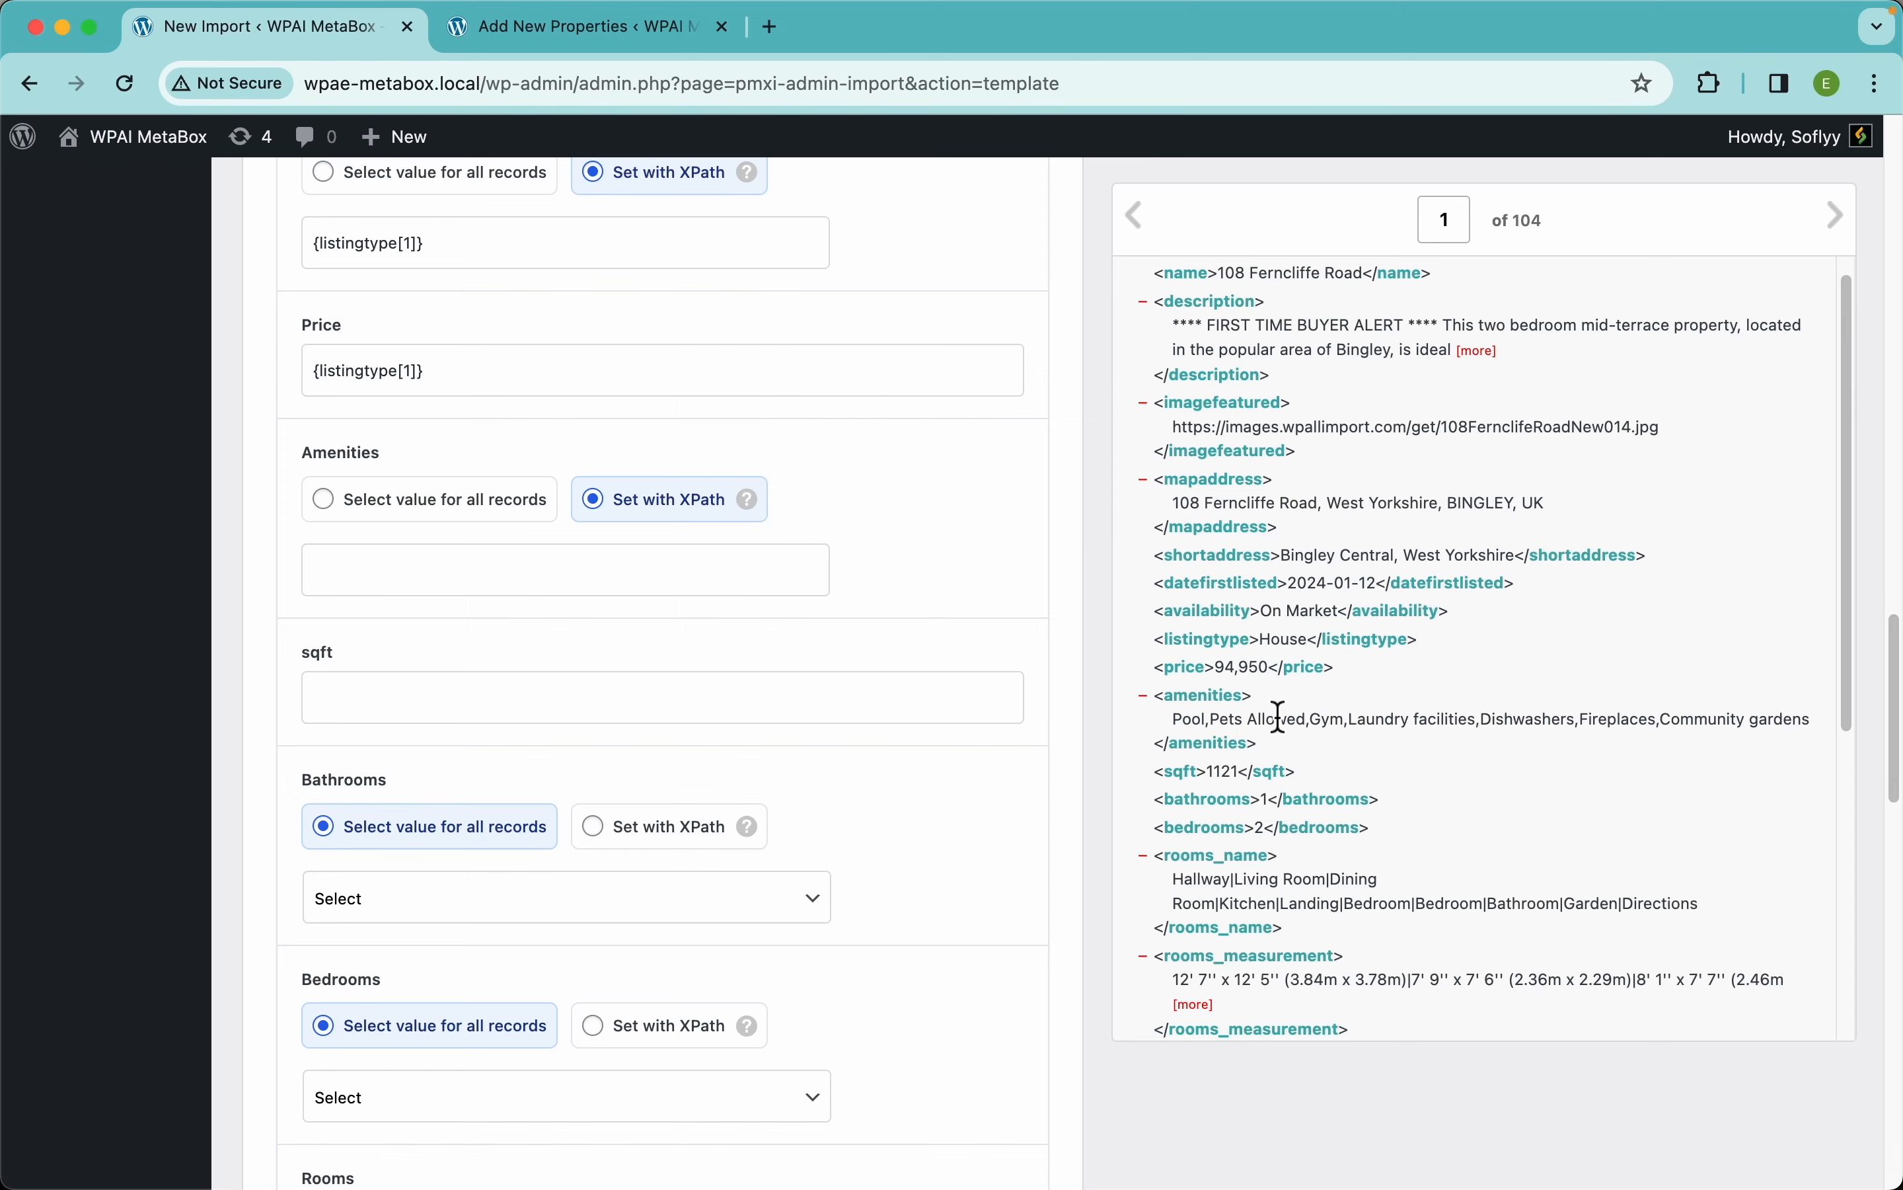
# - Examine the comma-separated amenities in the record data and map Amenities to {amenities[1]}
pyautogui.scroll(5, 1278, 717)
pyautogui.hscroll(-3, 1278, 717)
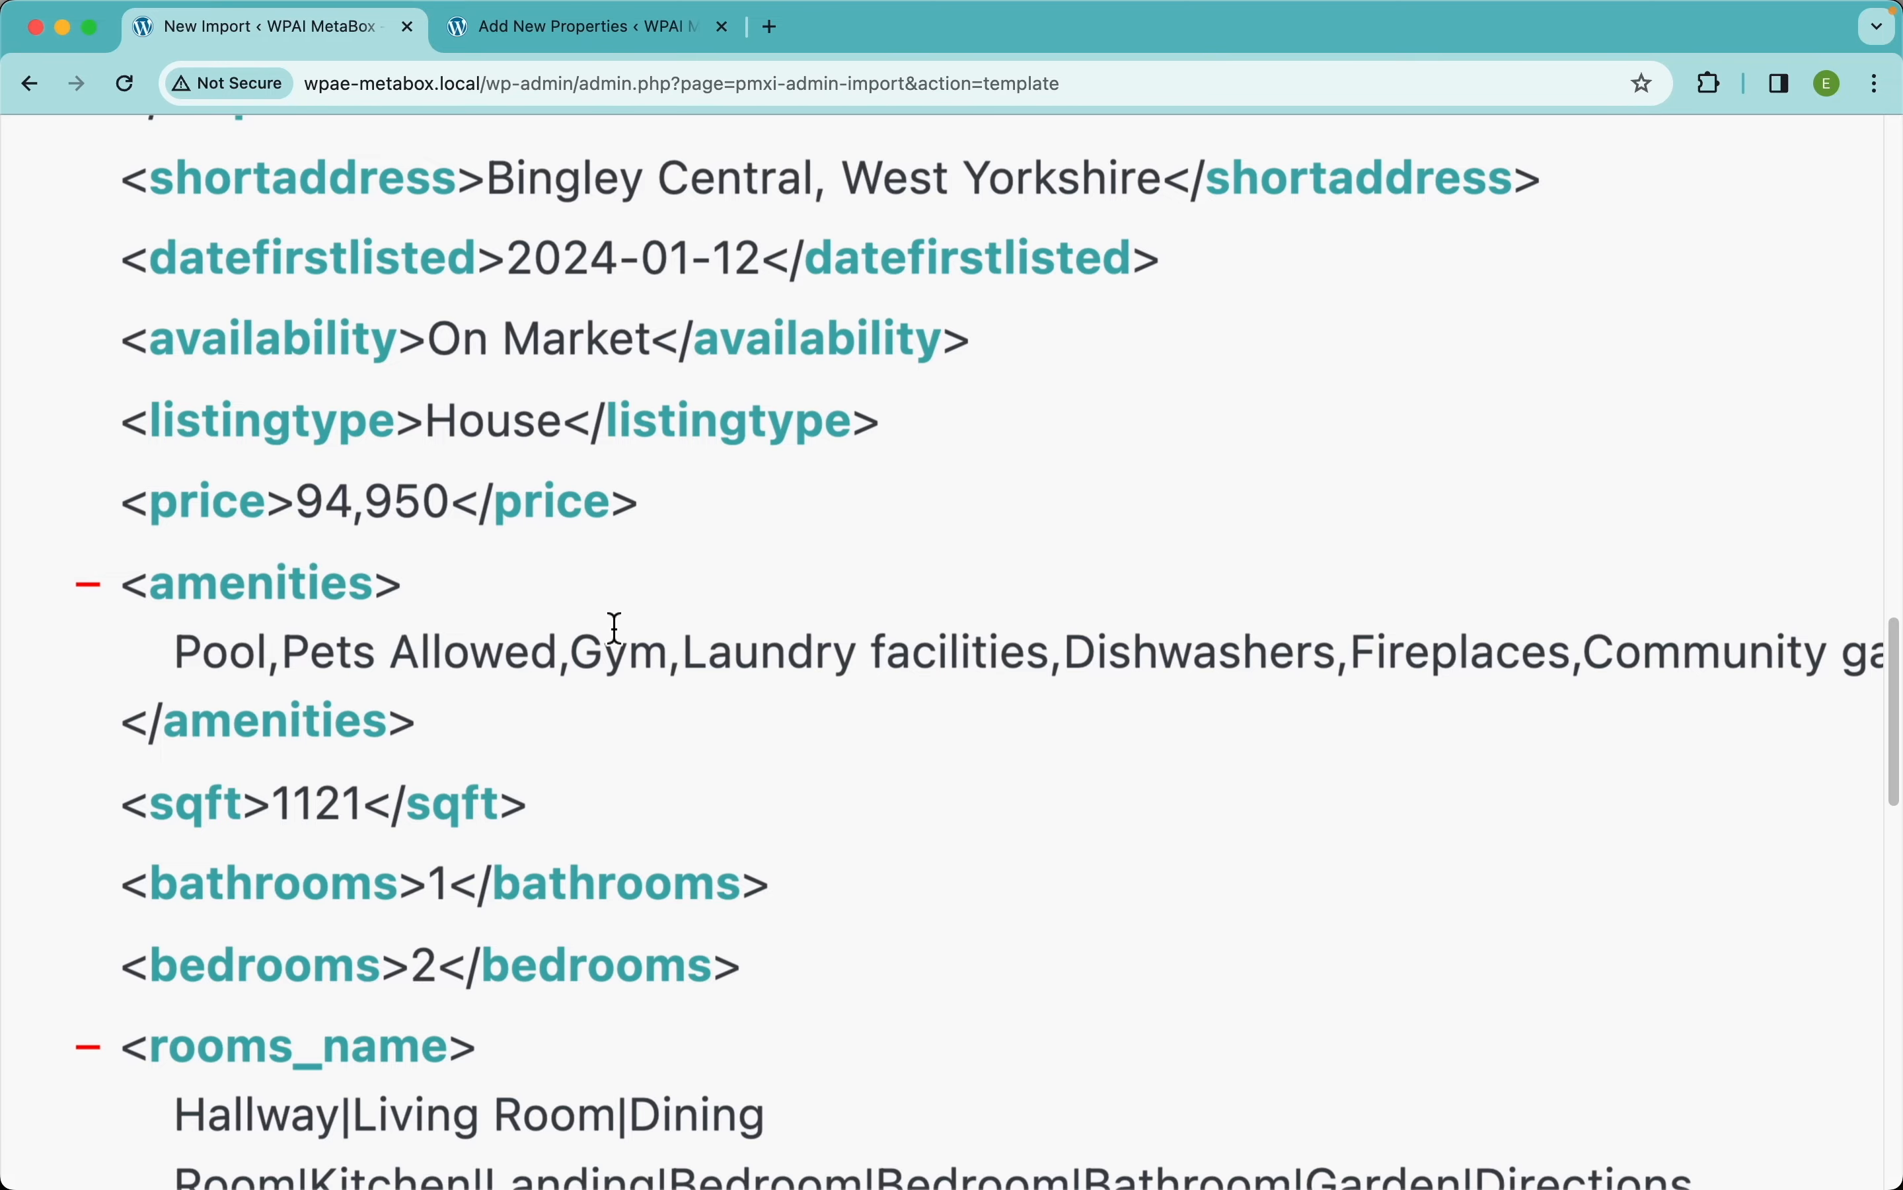
pyautogui.scroll(-5, 616, 627)
pyautogui.moveTo(1202, 708); pyautogui.dragTo(578, 484)
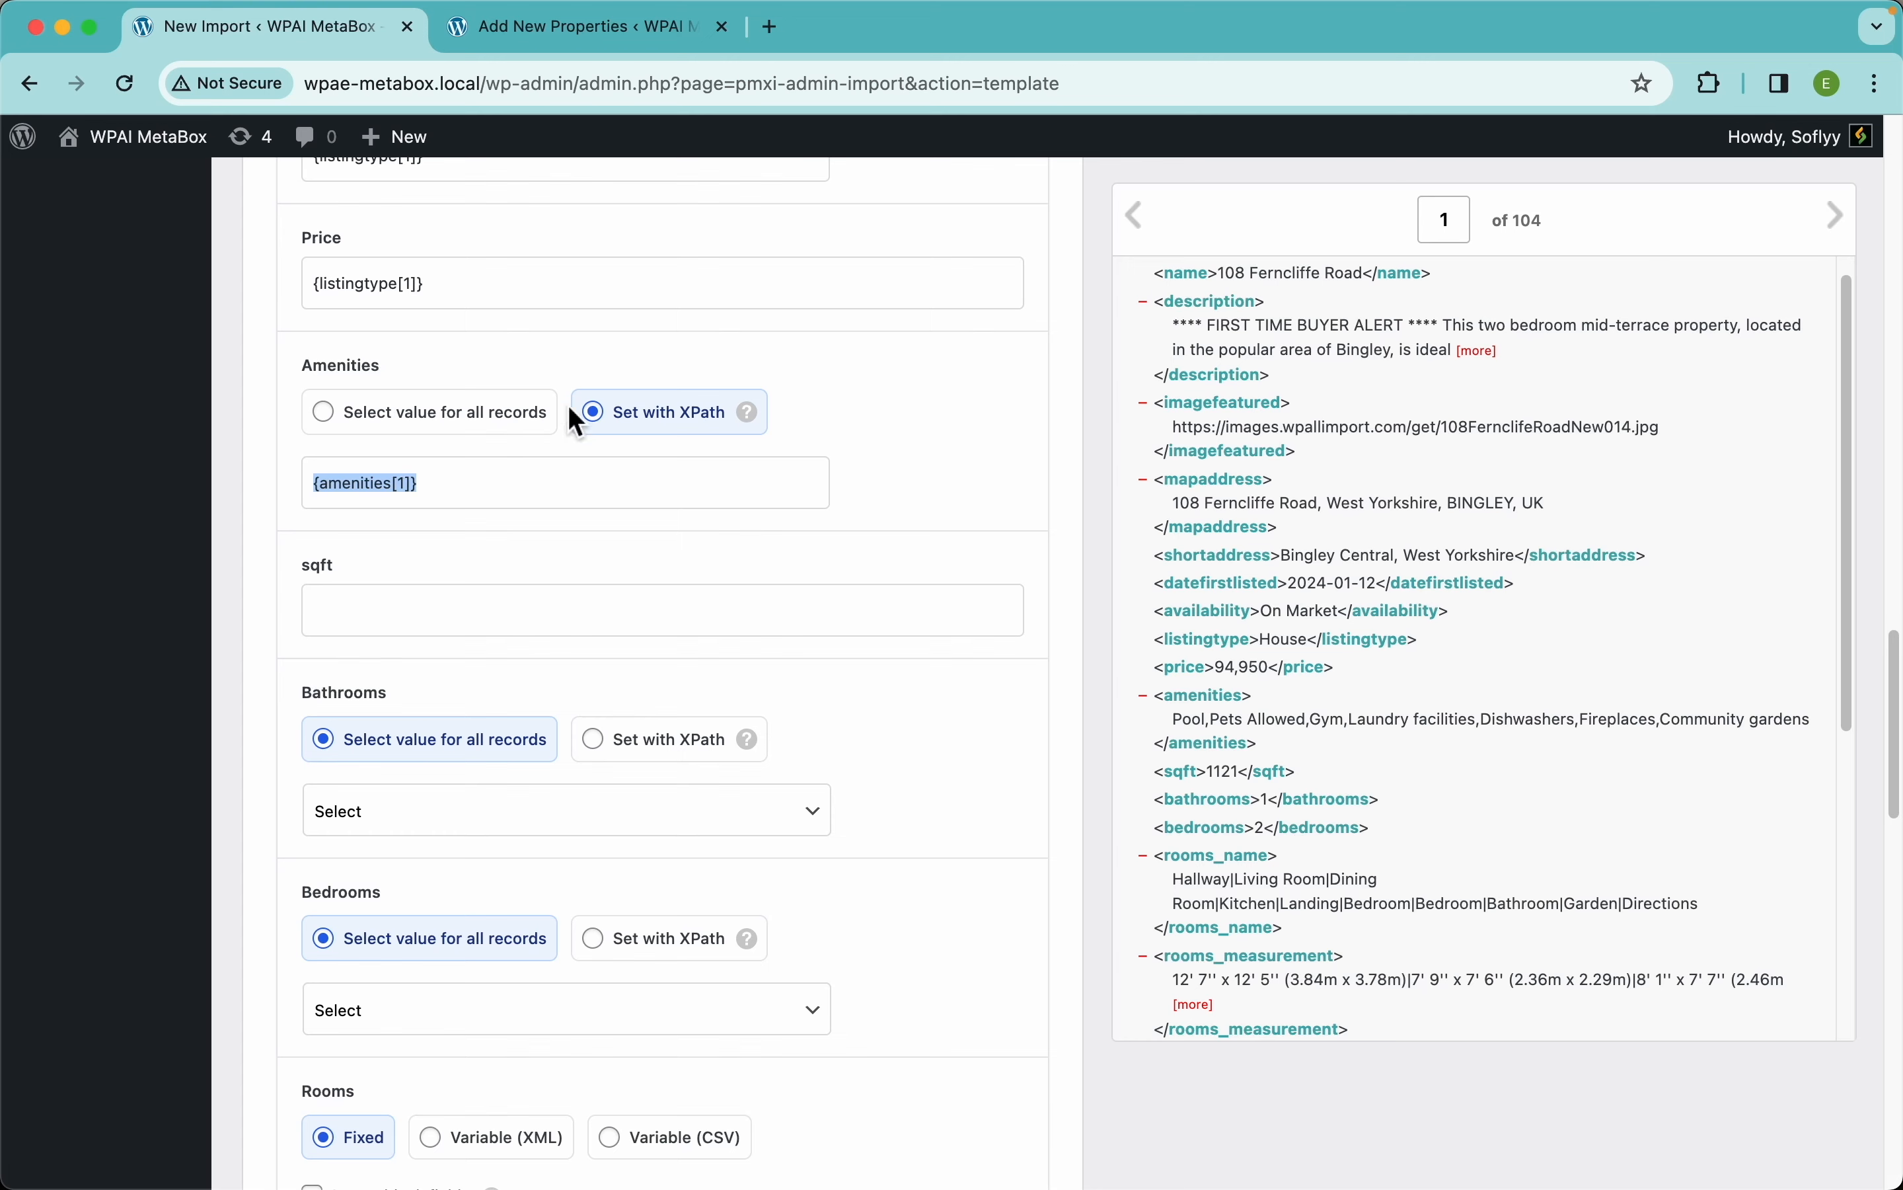
# - In the Properties browser tab, also tick Pool and Dishwashers under Amenities and return to the import template
pyautogui.click(622, 29)
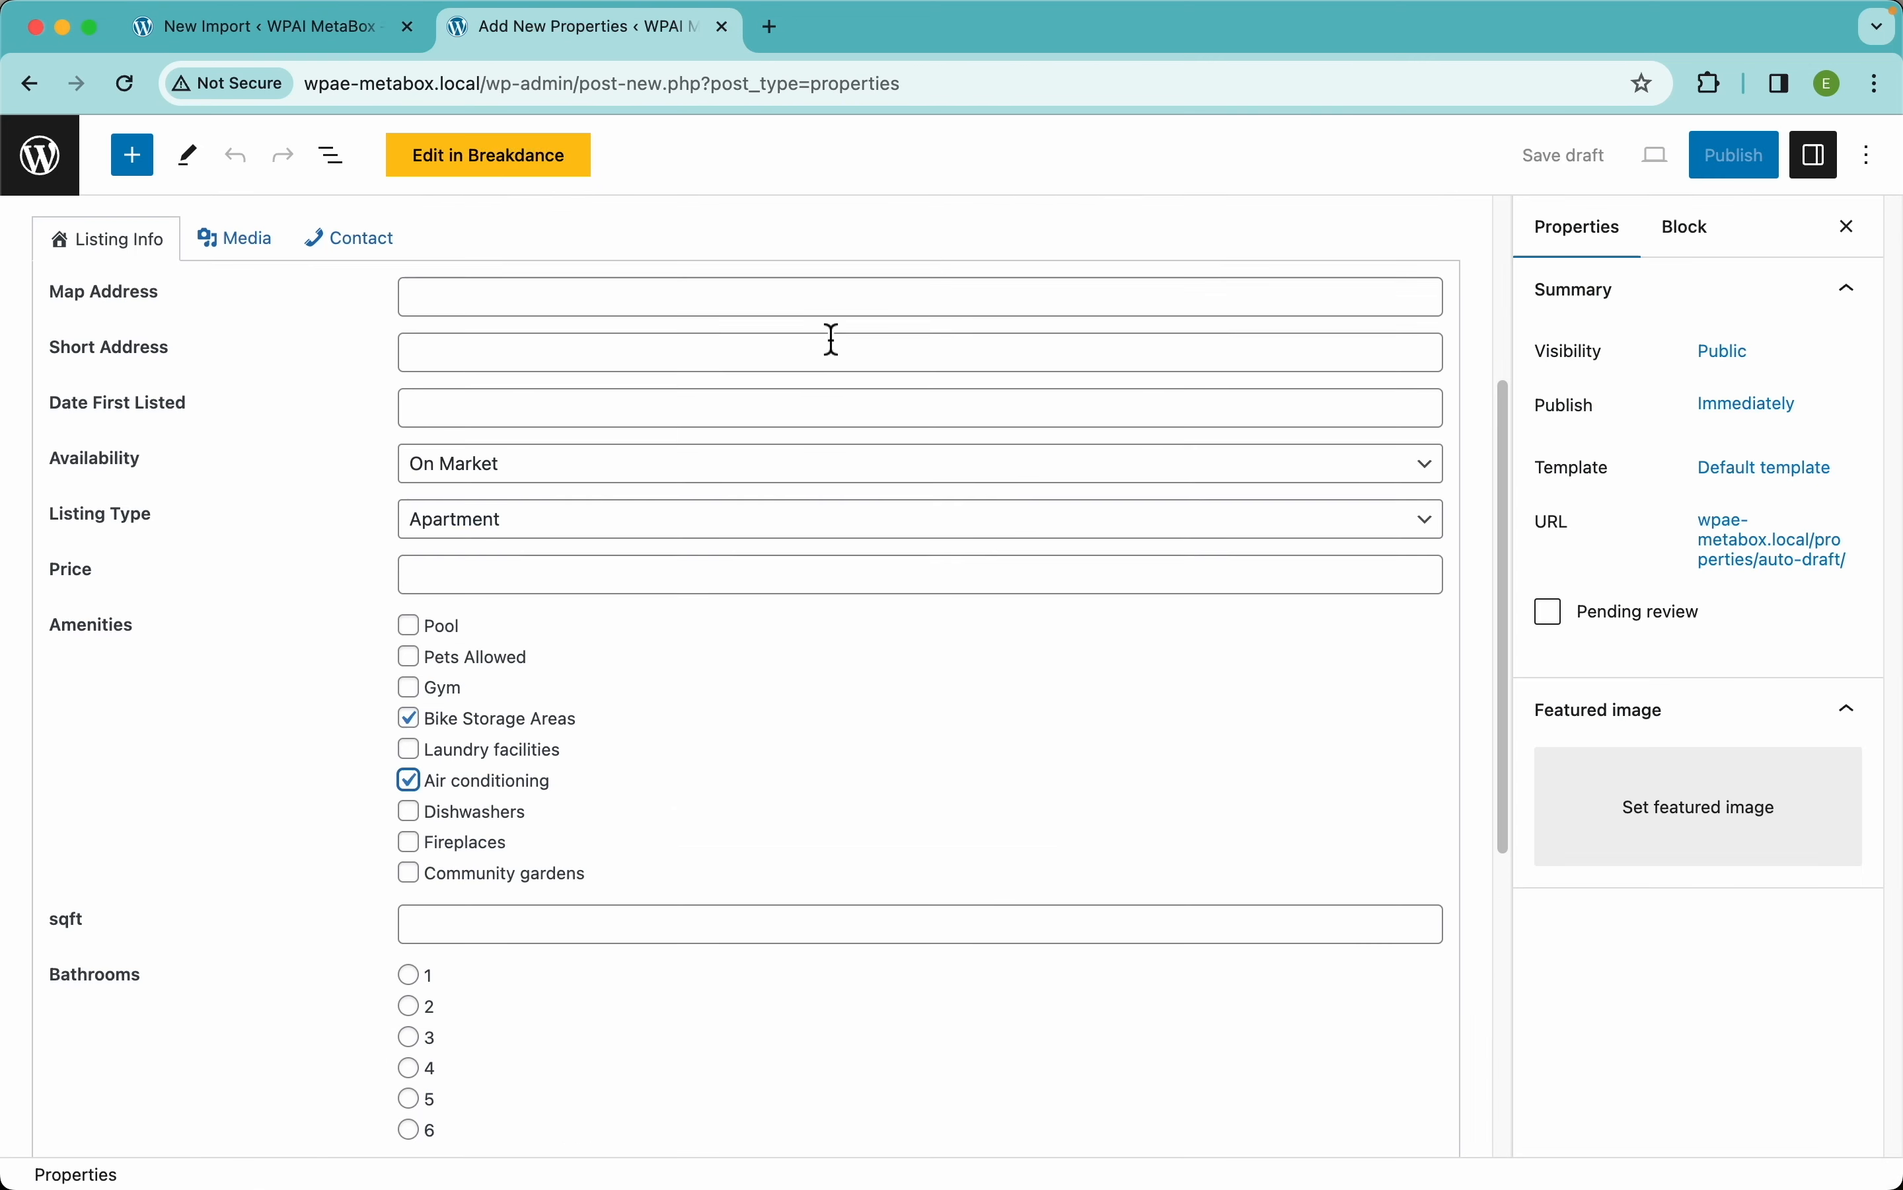
pyautogui.click(413, 628)
pyautogui.click(411, 813)
pyautogui.click(319, 37)
# - Map sqft to {sqft[1]}, and with XPath map Bathrooms to {bathrooms[1]} and Bedrooms to {bedrooms[1]}
pyautogui.scroll(-3, 616, 565)
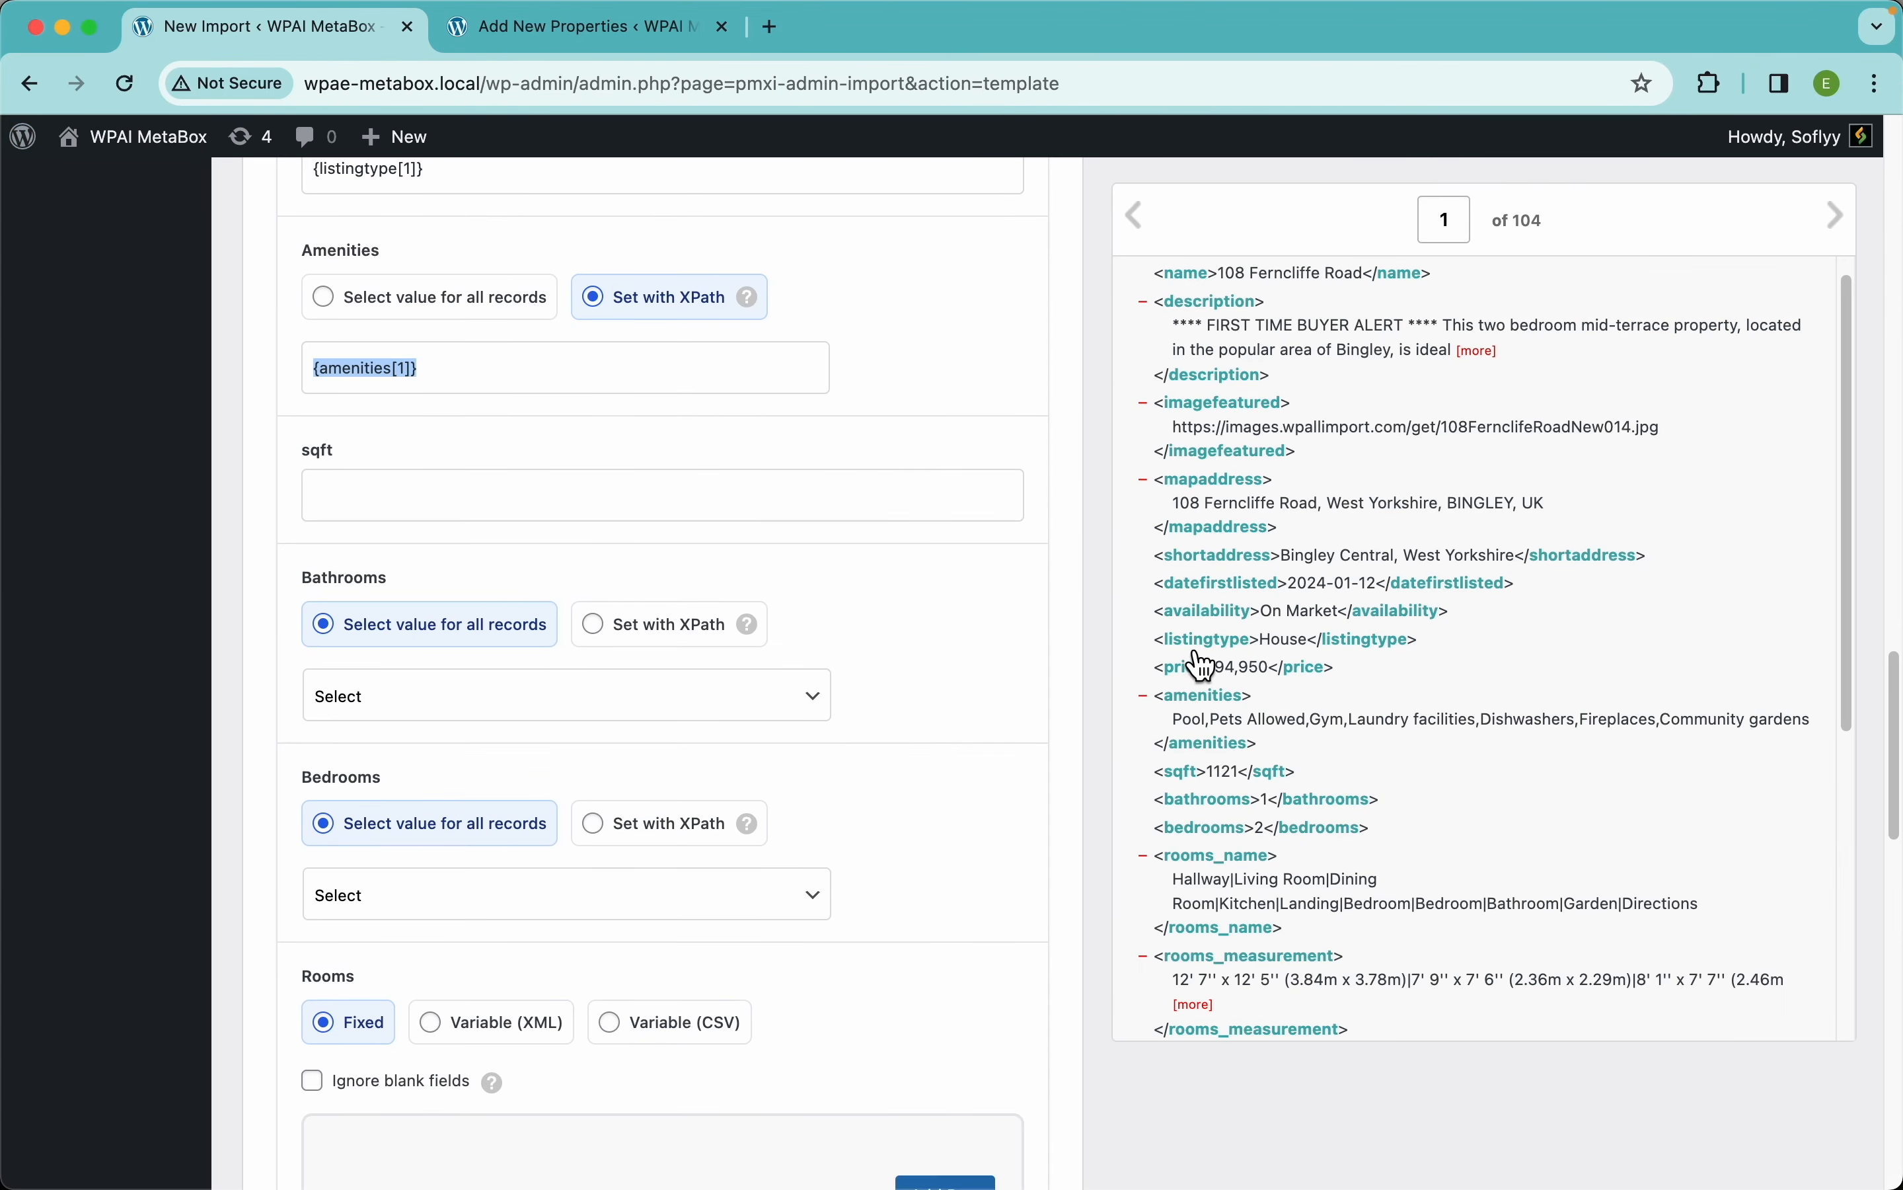
pyautogui.moveTo(1202, 791); pyautogui.dragTo(794, 497)
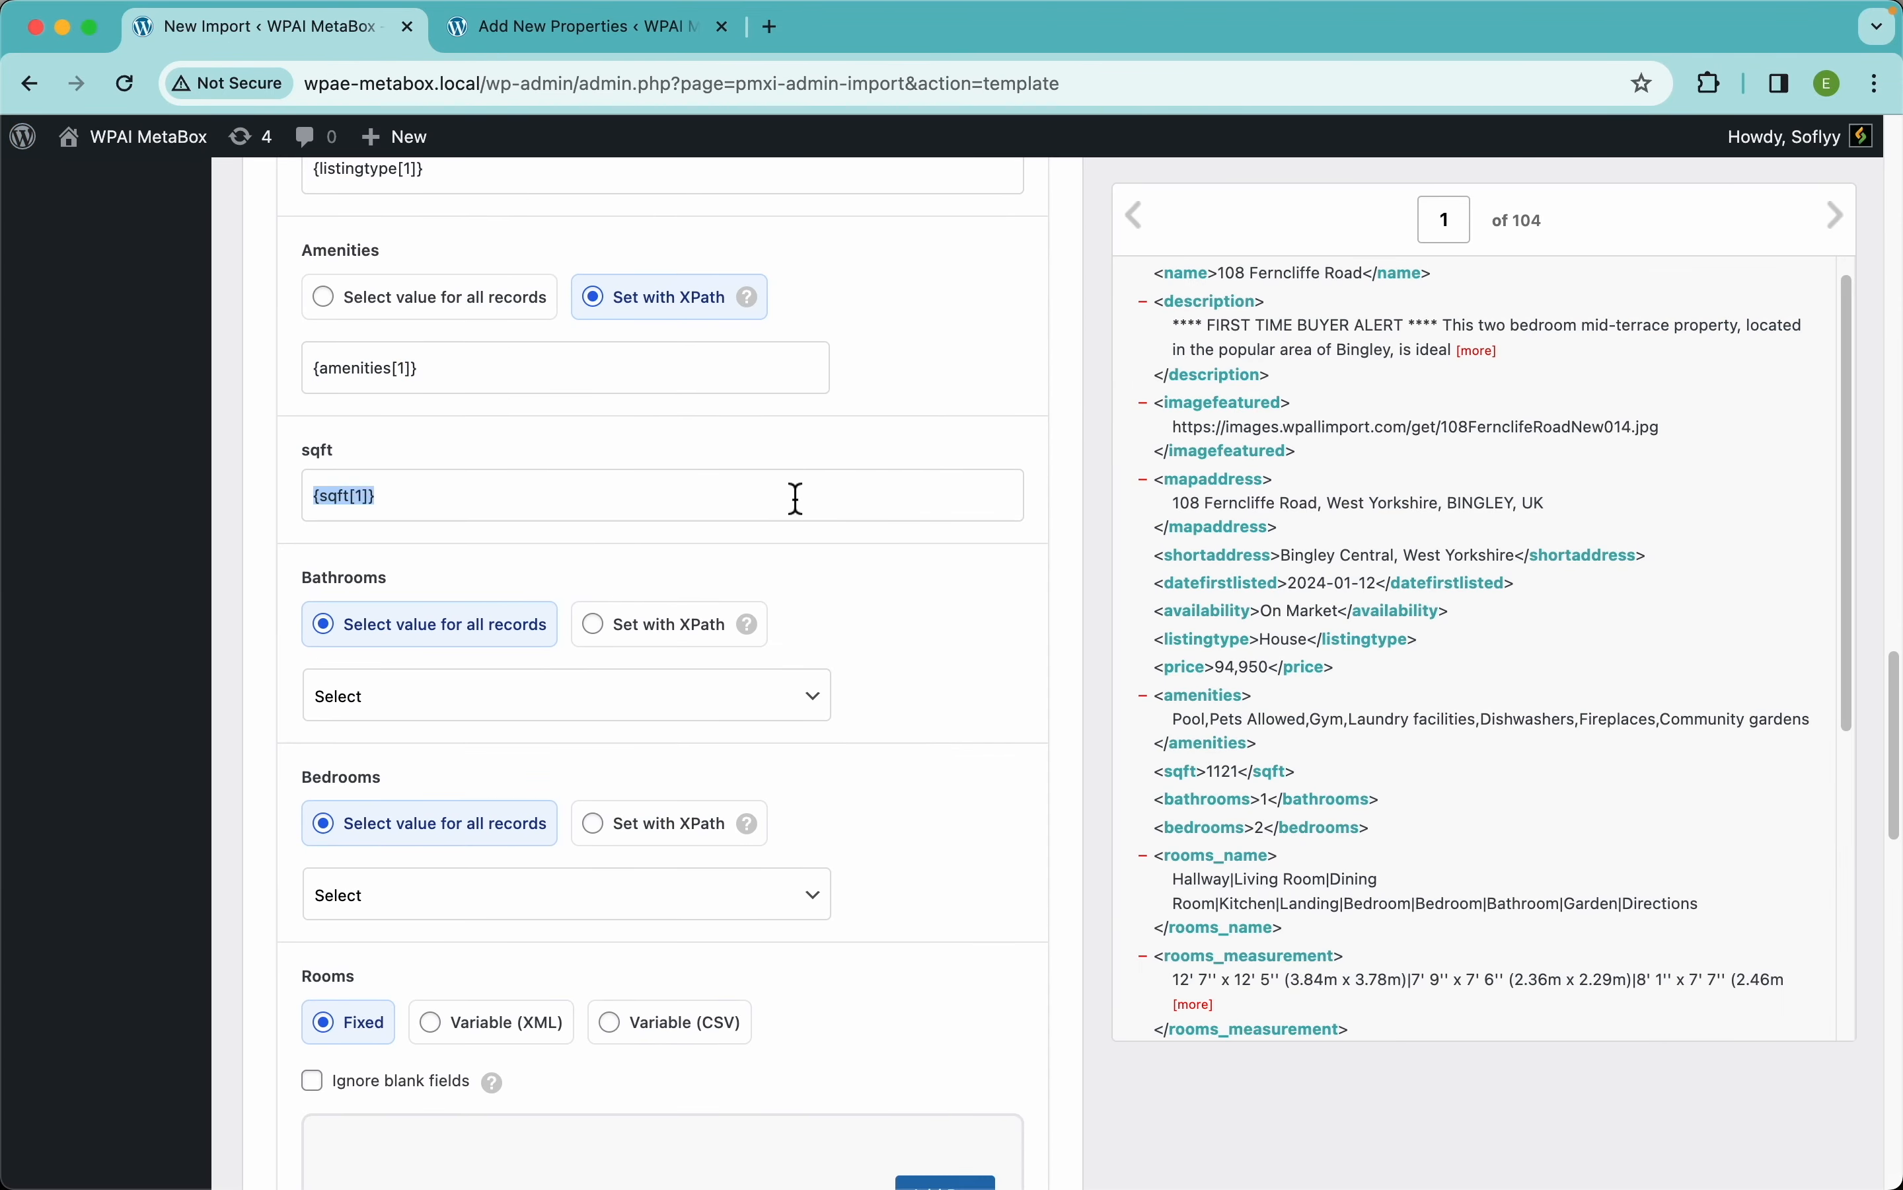
pyautogui.click(672, 641)
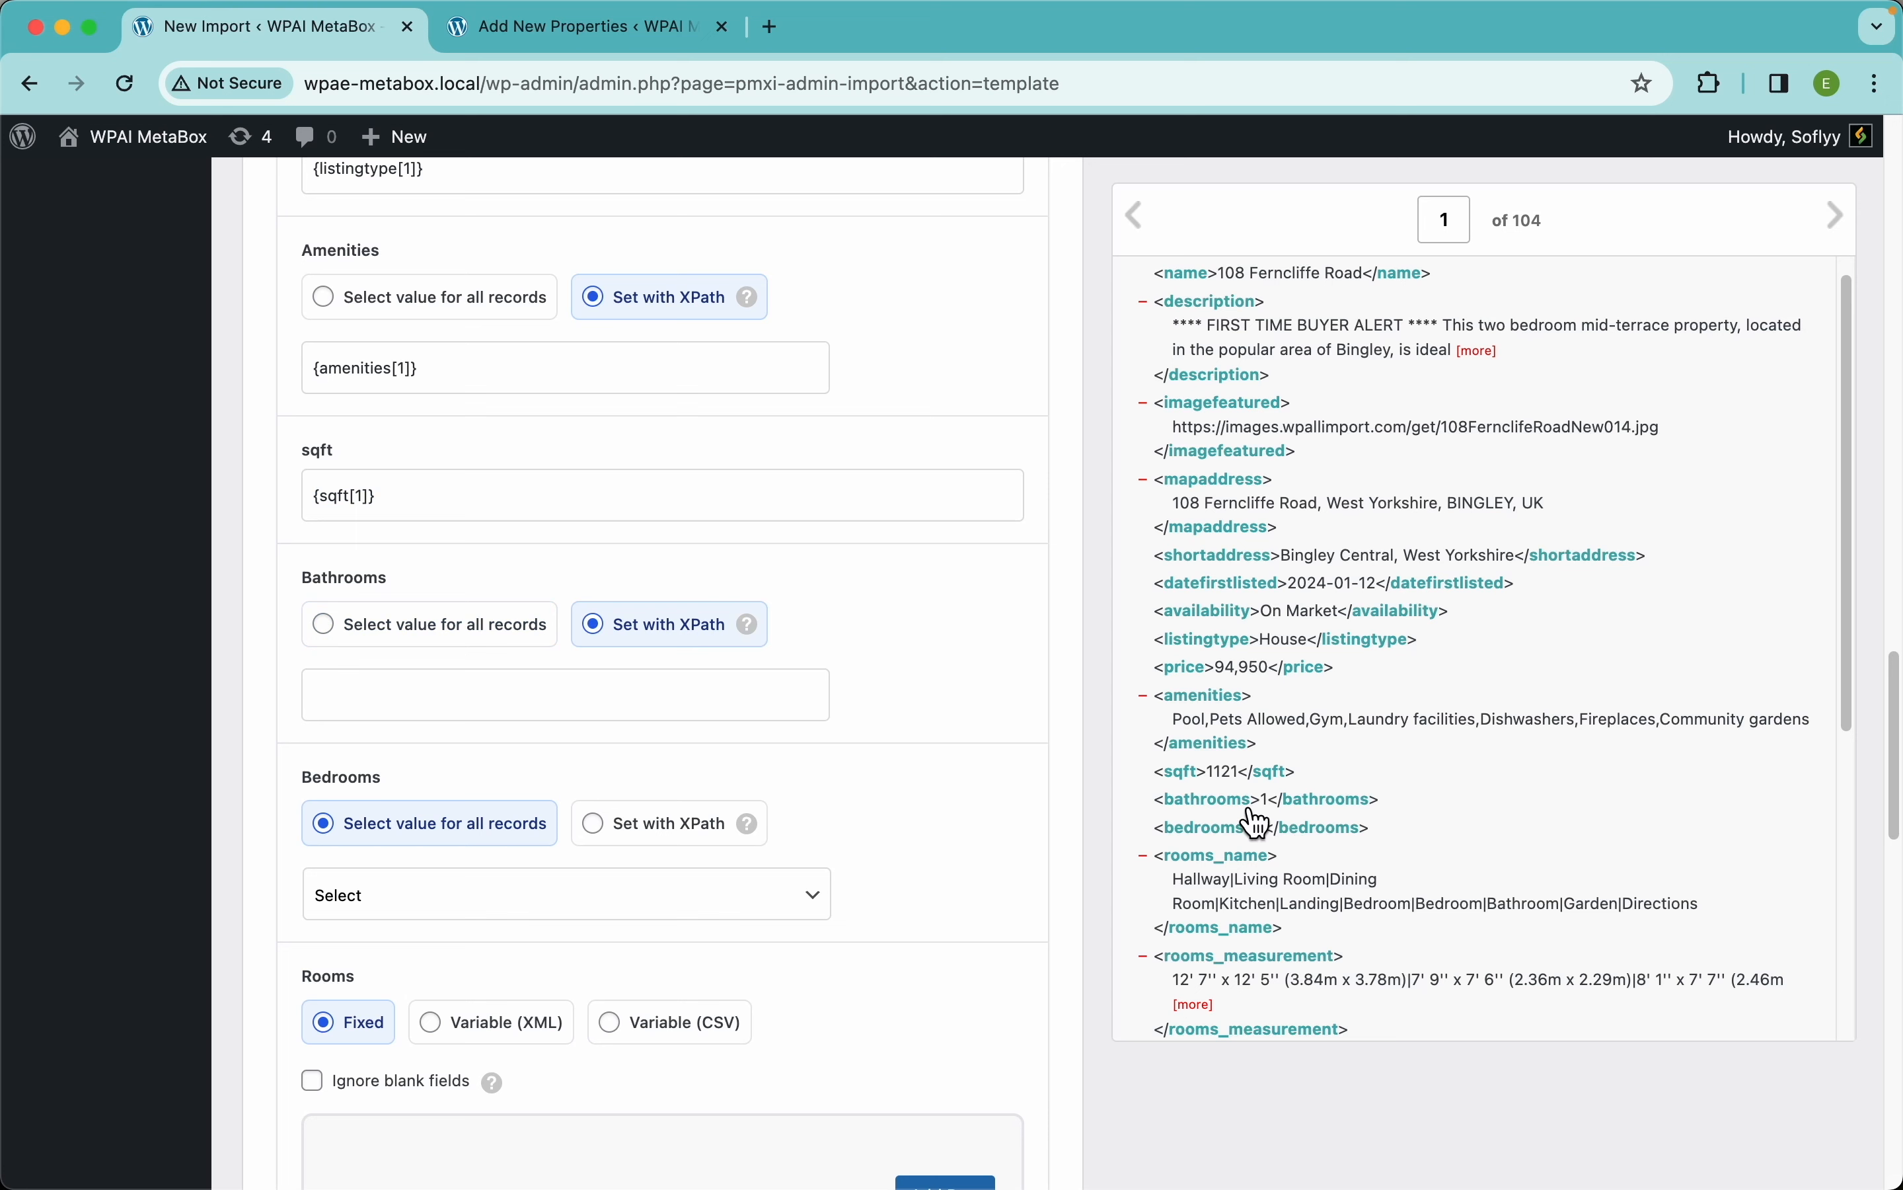
pyautogui.moveTo(1247, 802); pyautogui.dragTo(786, 710)
pyautogui.click(665, 830)
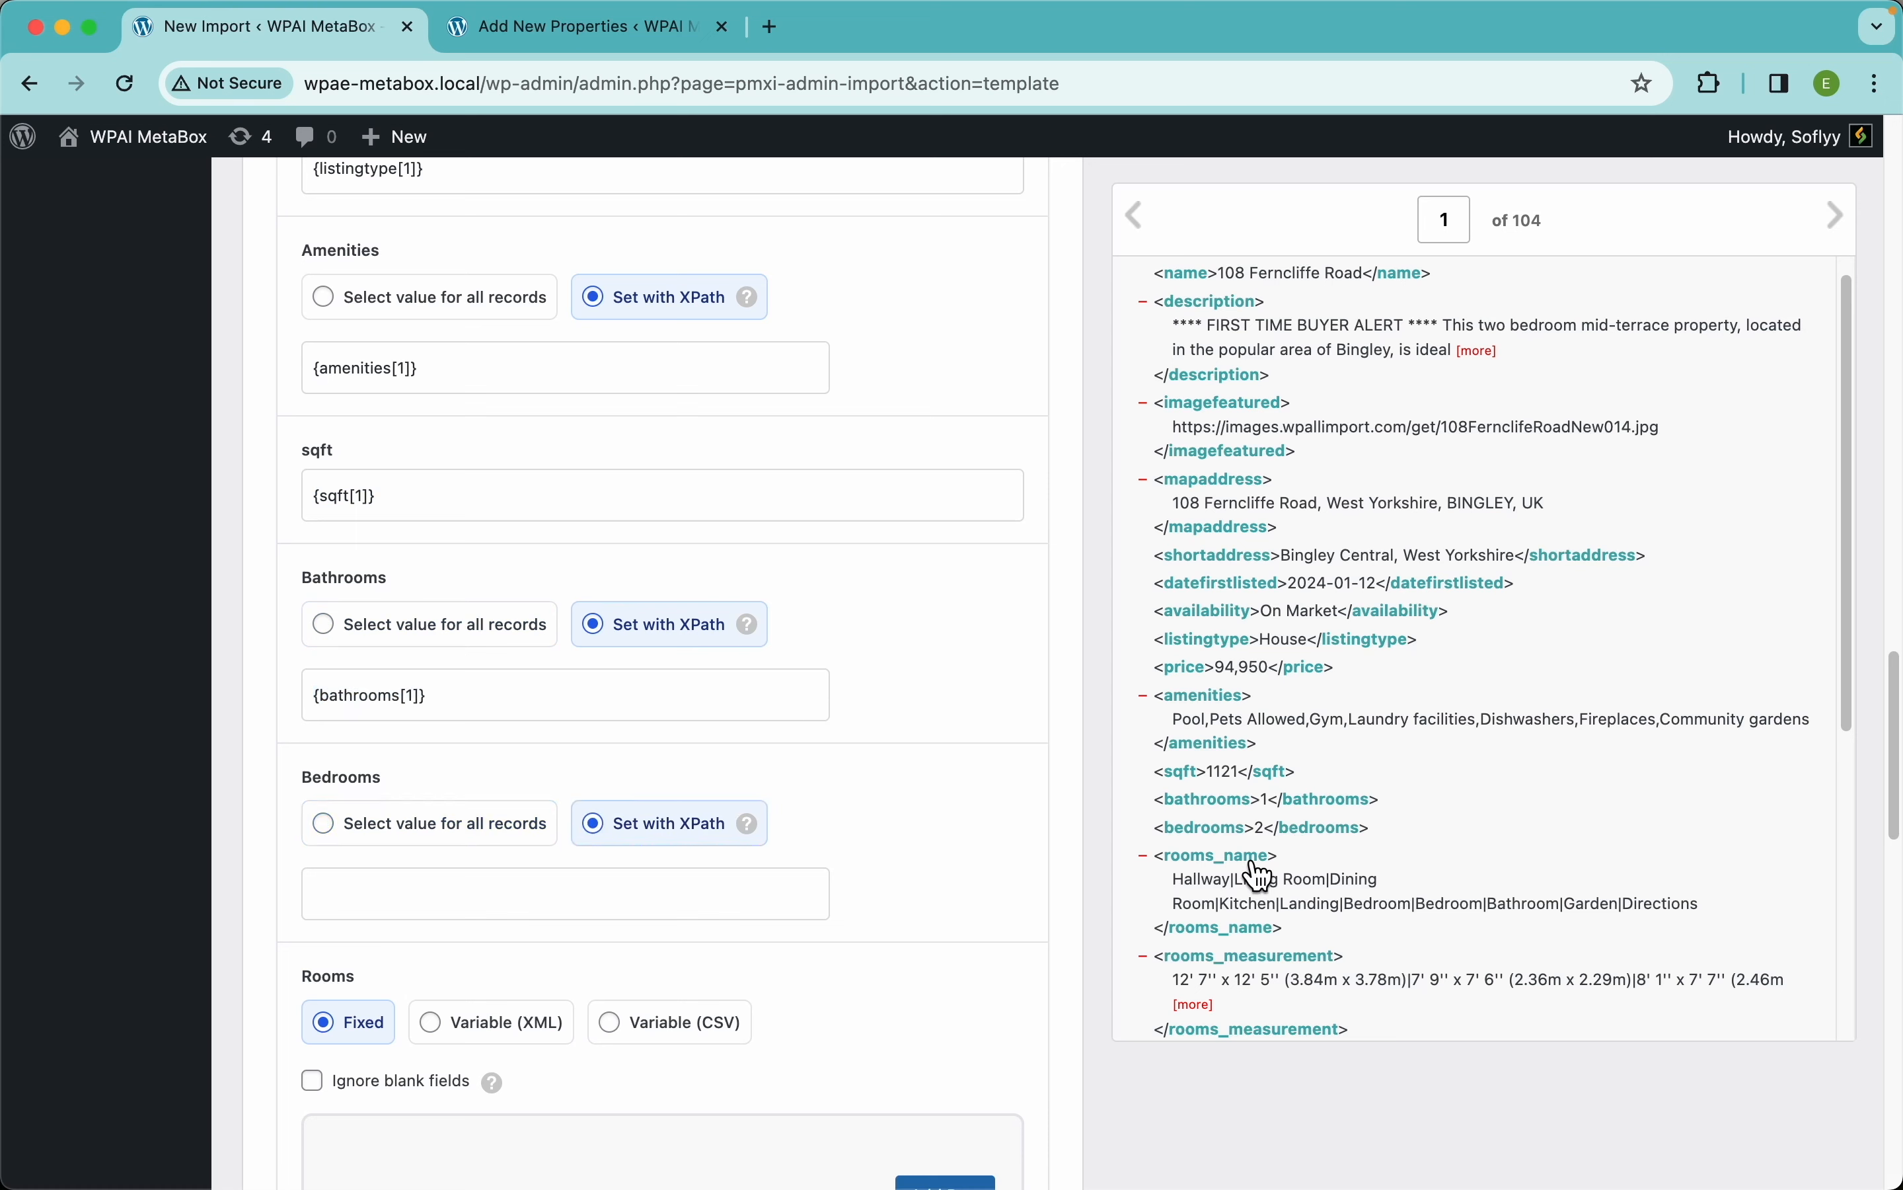
pyautogui.moveTo(1212, 827); pyautogui.dragTo(745, 899)
# - In the Properties browser tab, examine the name, Measurement and Description fields of the new property's Rooms group
pyautogui.scroll(-6, 818, 693)
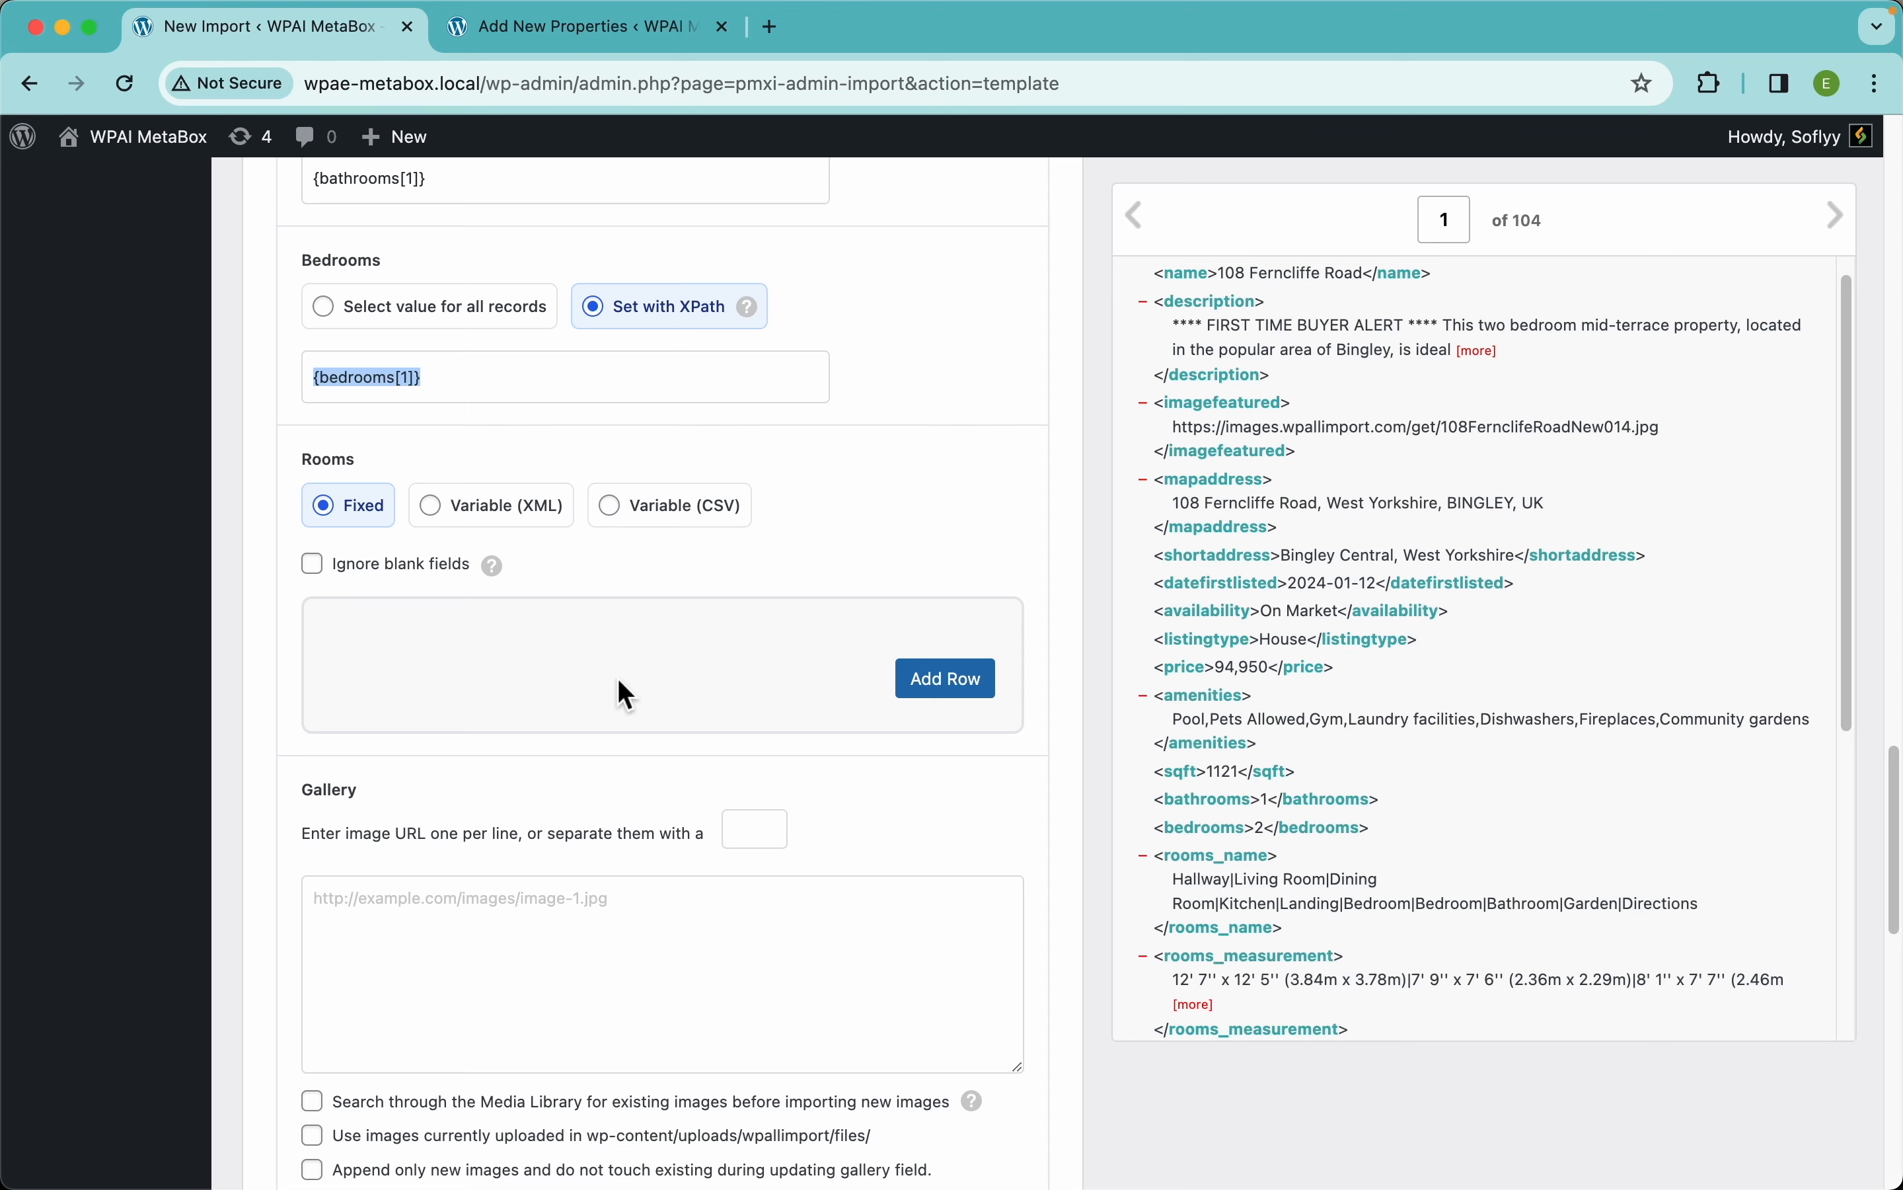
pyautogui.click(589, 32)
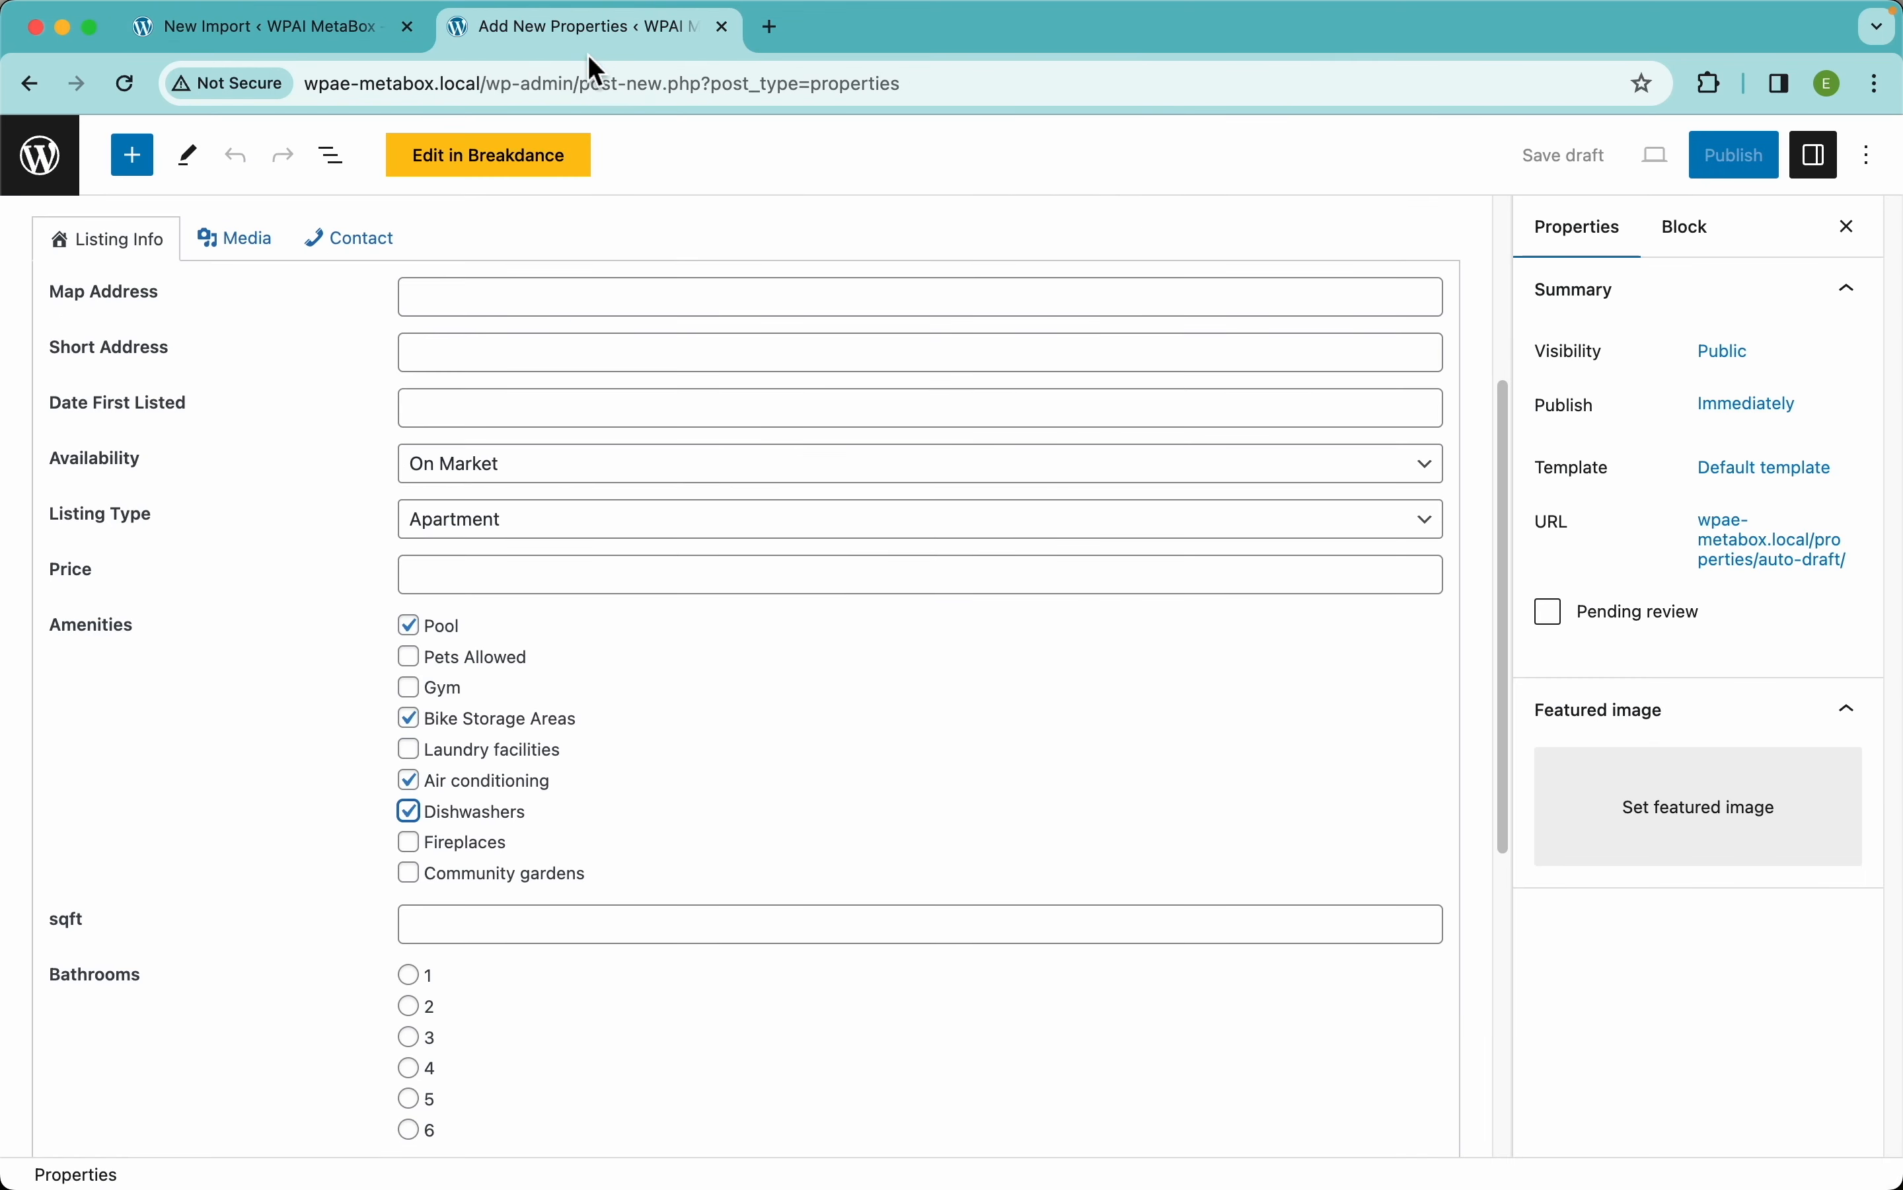
pyautogui.scroll(-4, 597, 786)
pyautogui.scroll(-3, 623, 899)
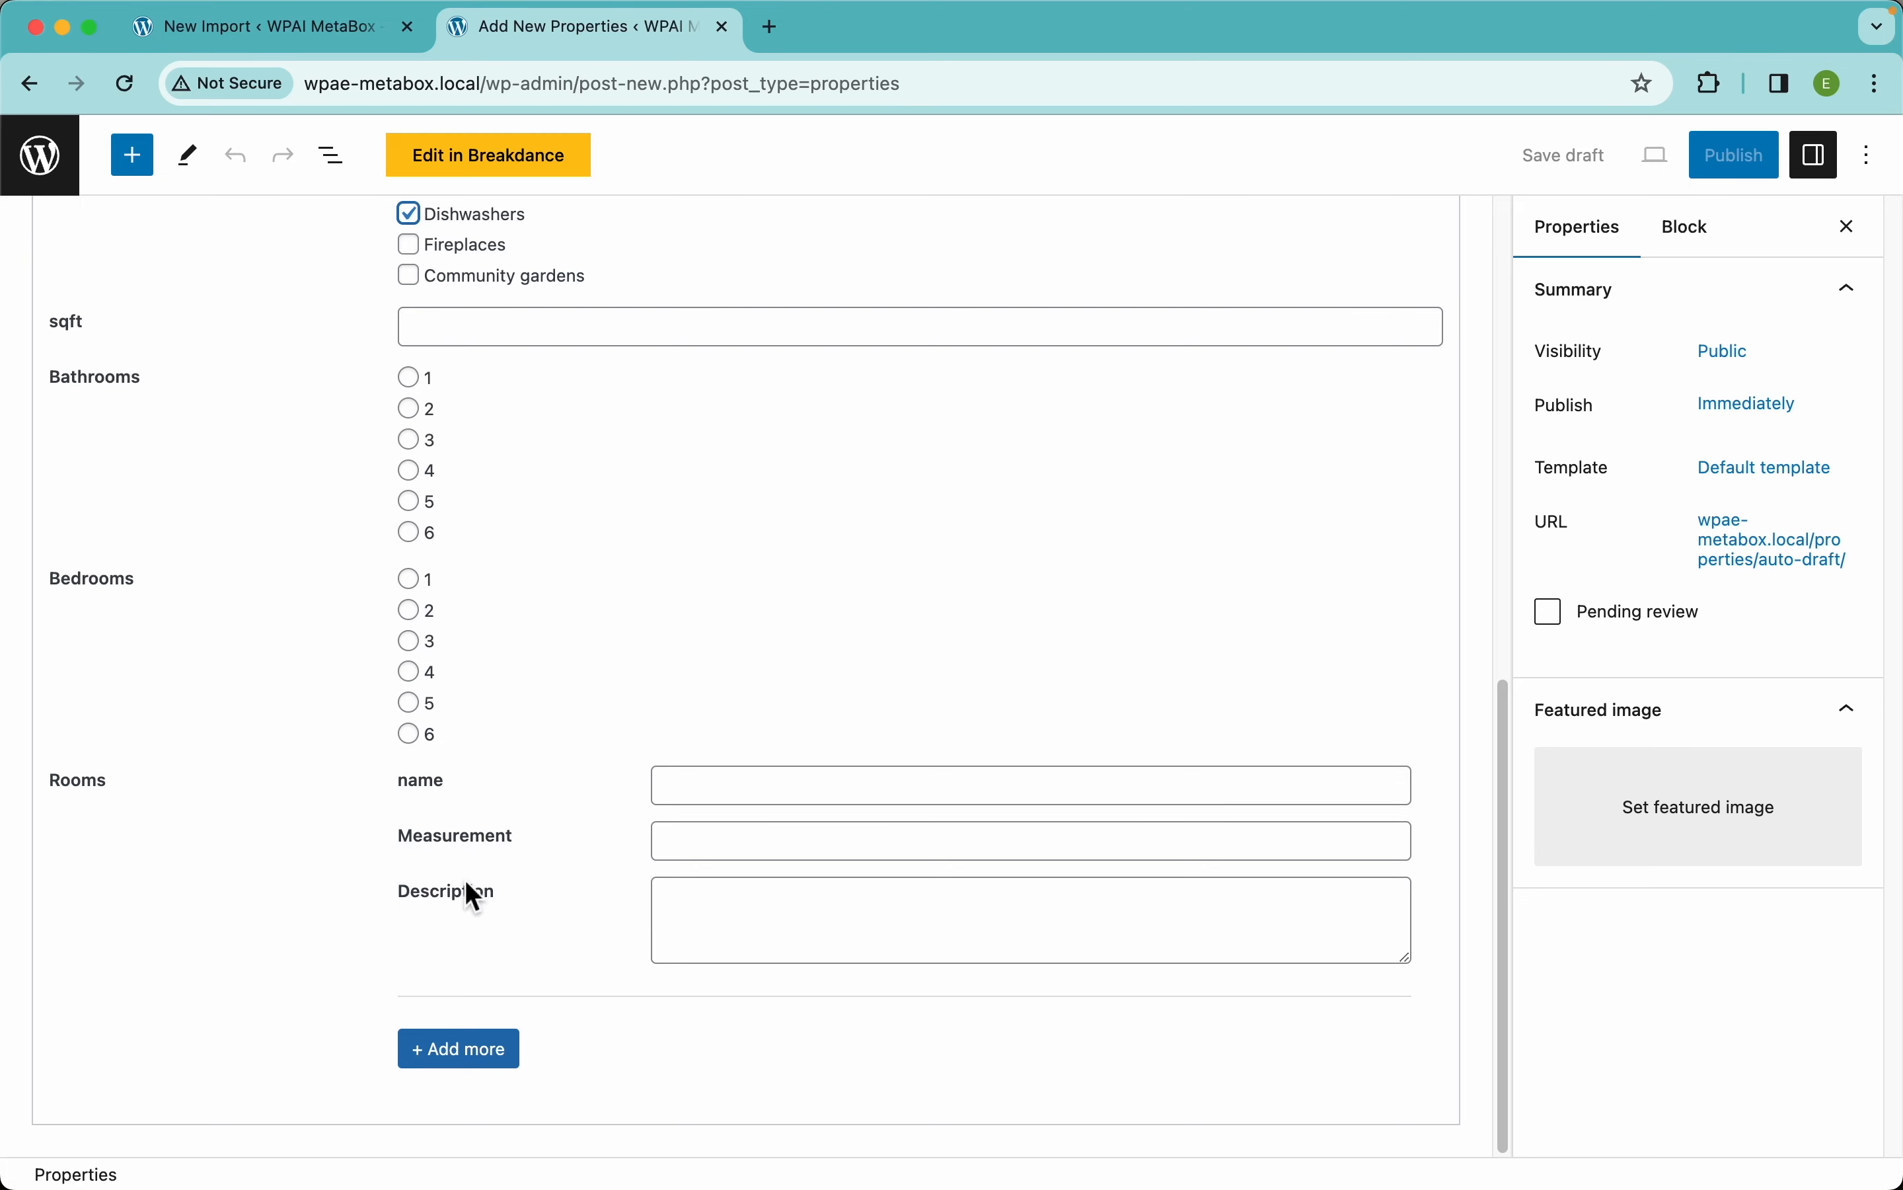
# - Add several blank room entries to the new property's Rooms group, and return to the import template
pyautogui.click(508, 1070)
pyautogui.click(501, 1054)
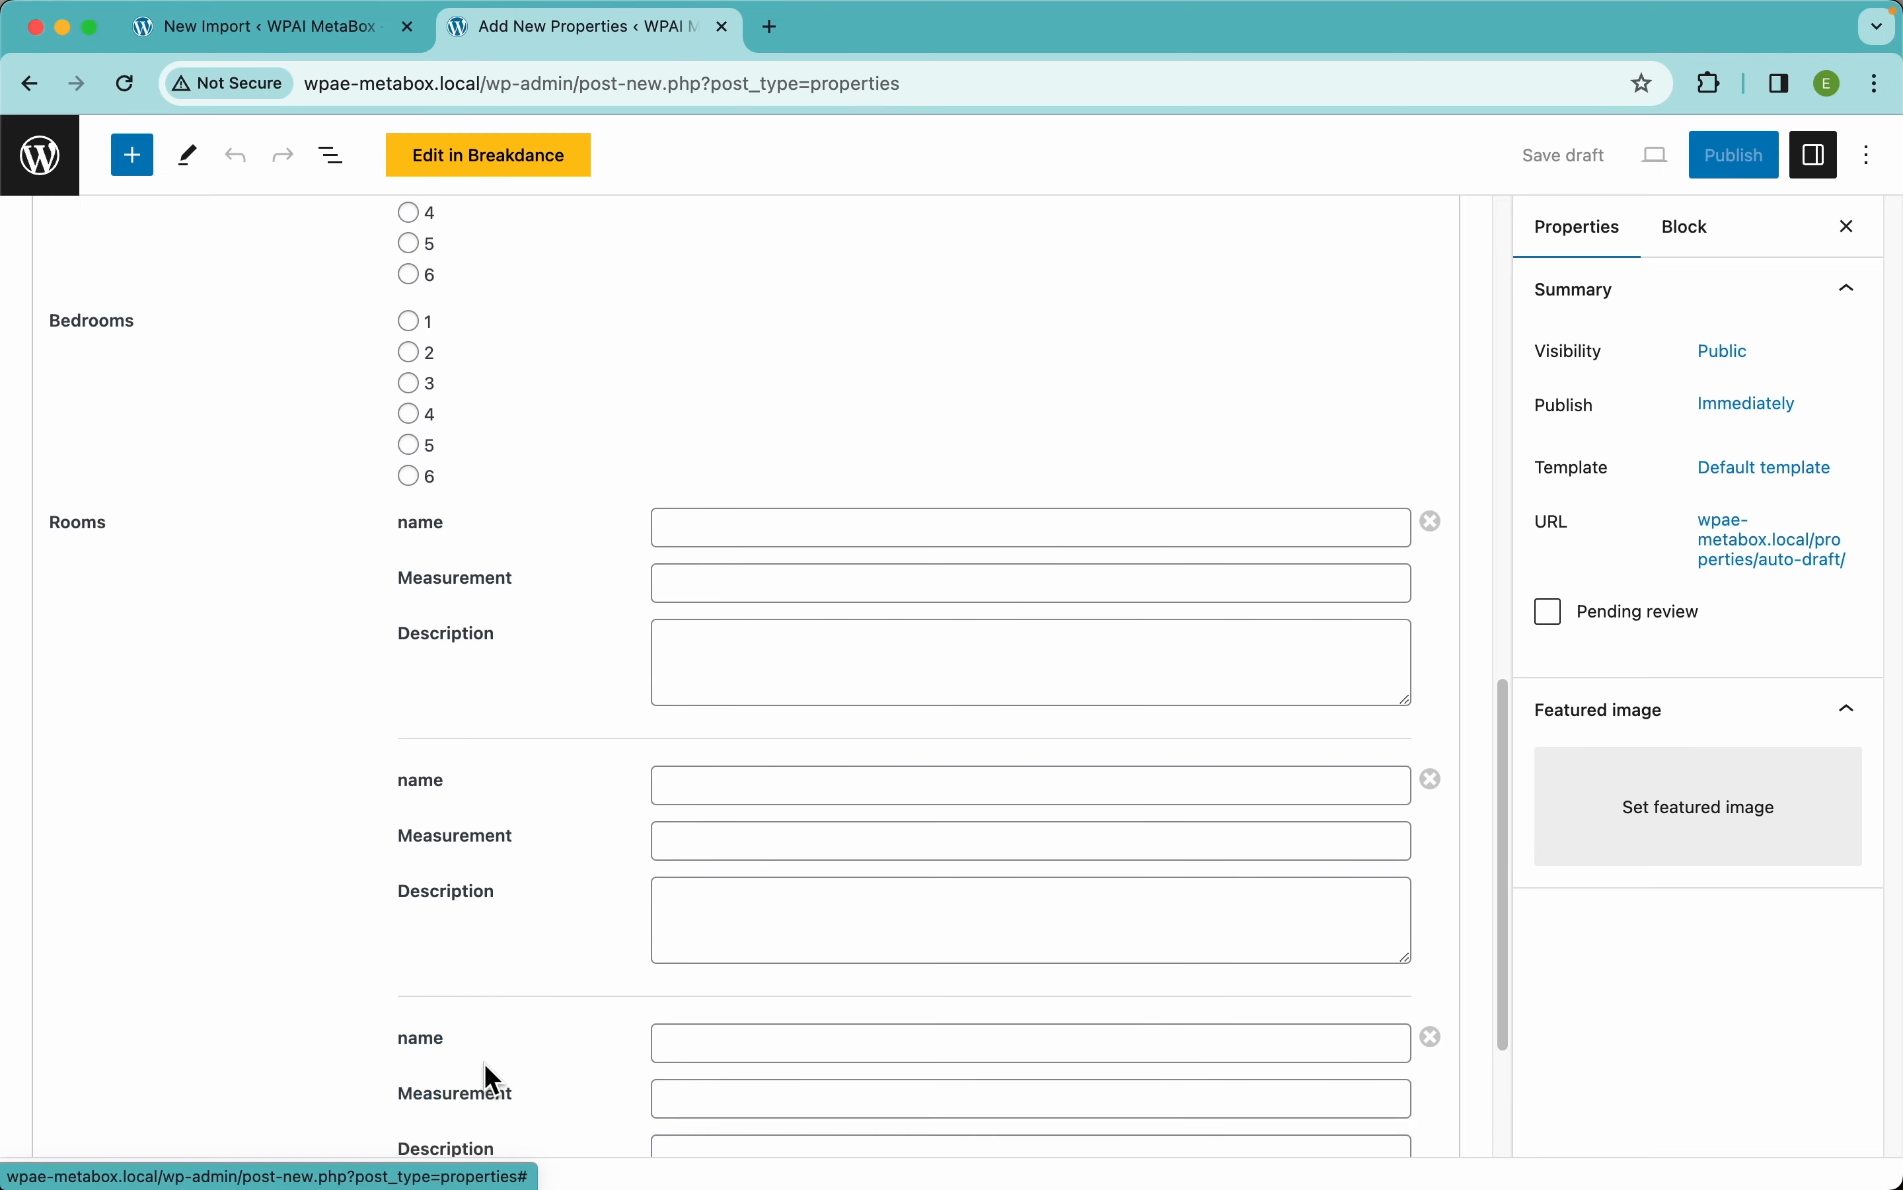
pyautogui.click(500, 1067)
pyautogui.click(464, 1066)
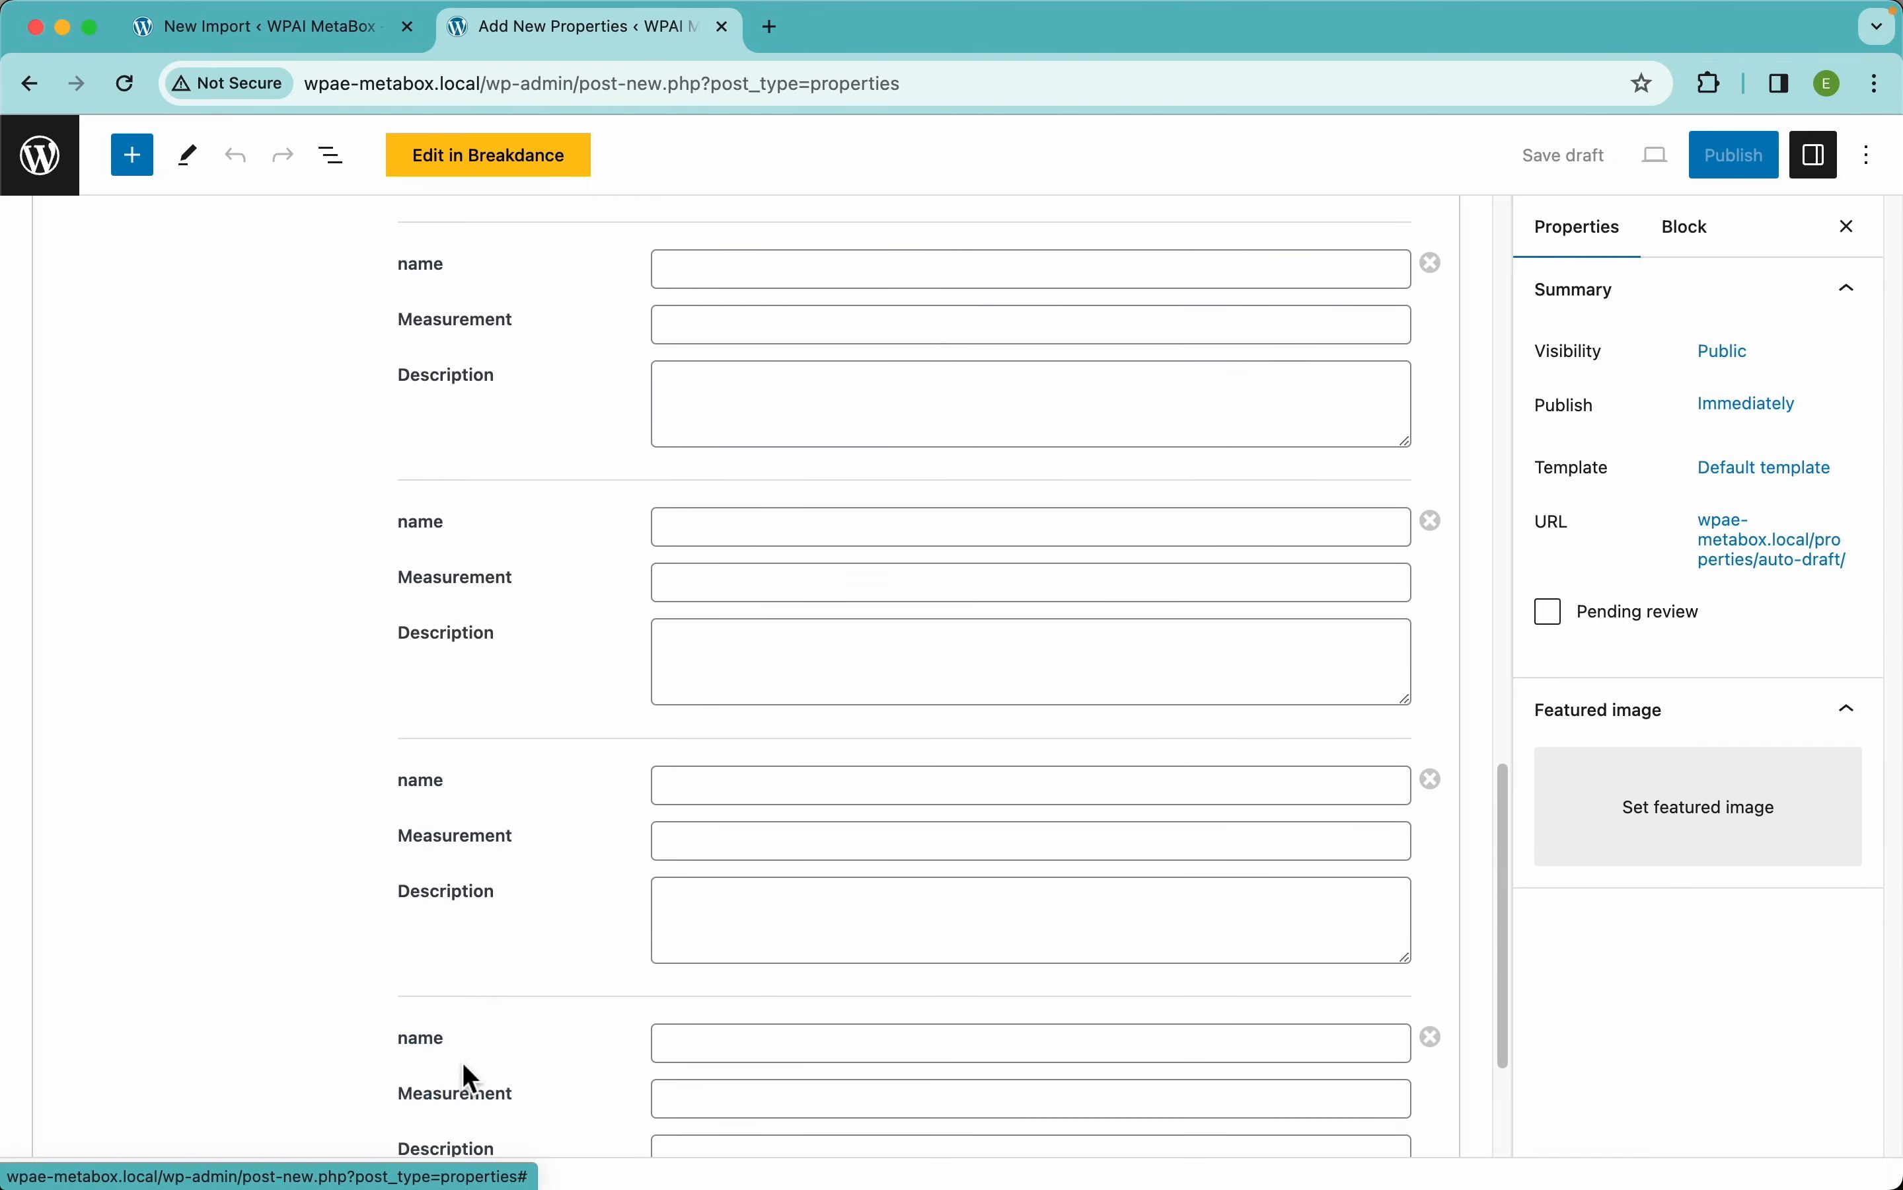
pyautogui.click(513, 1062)
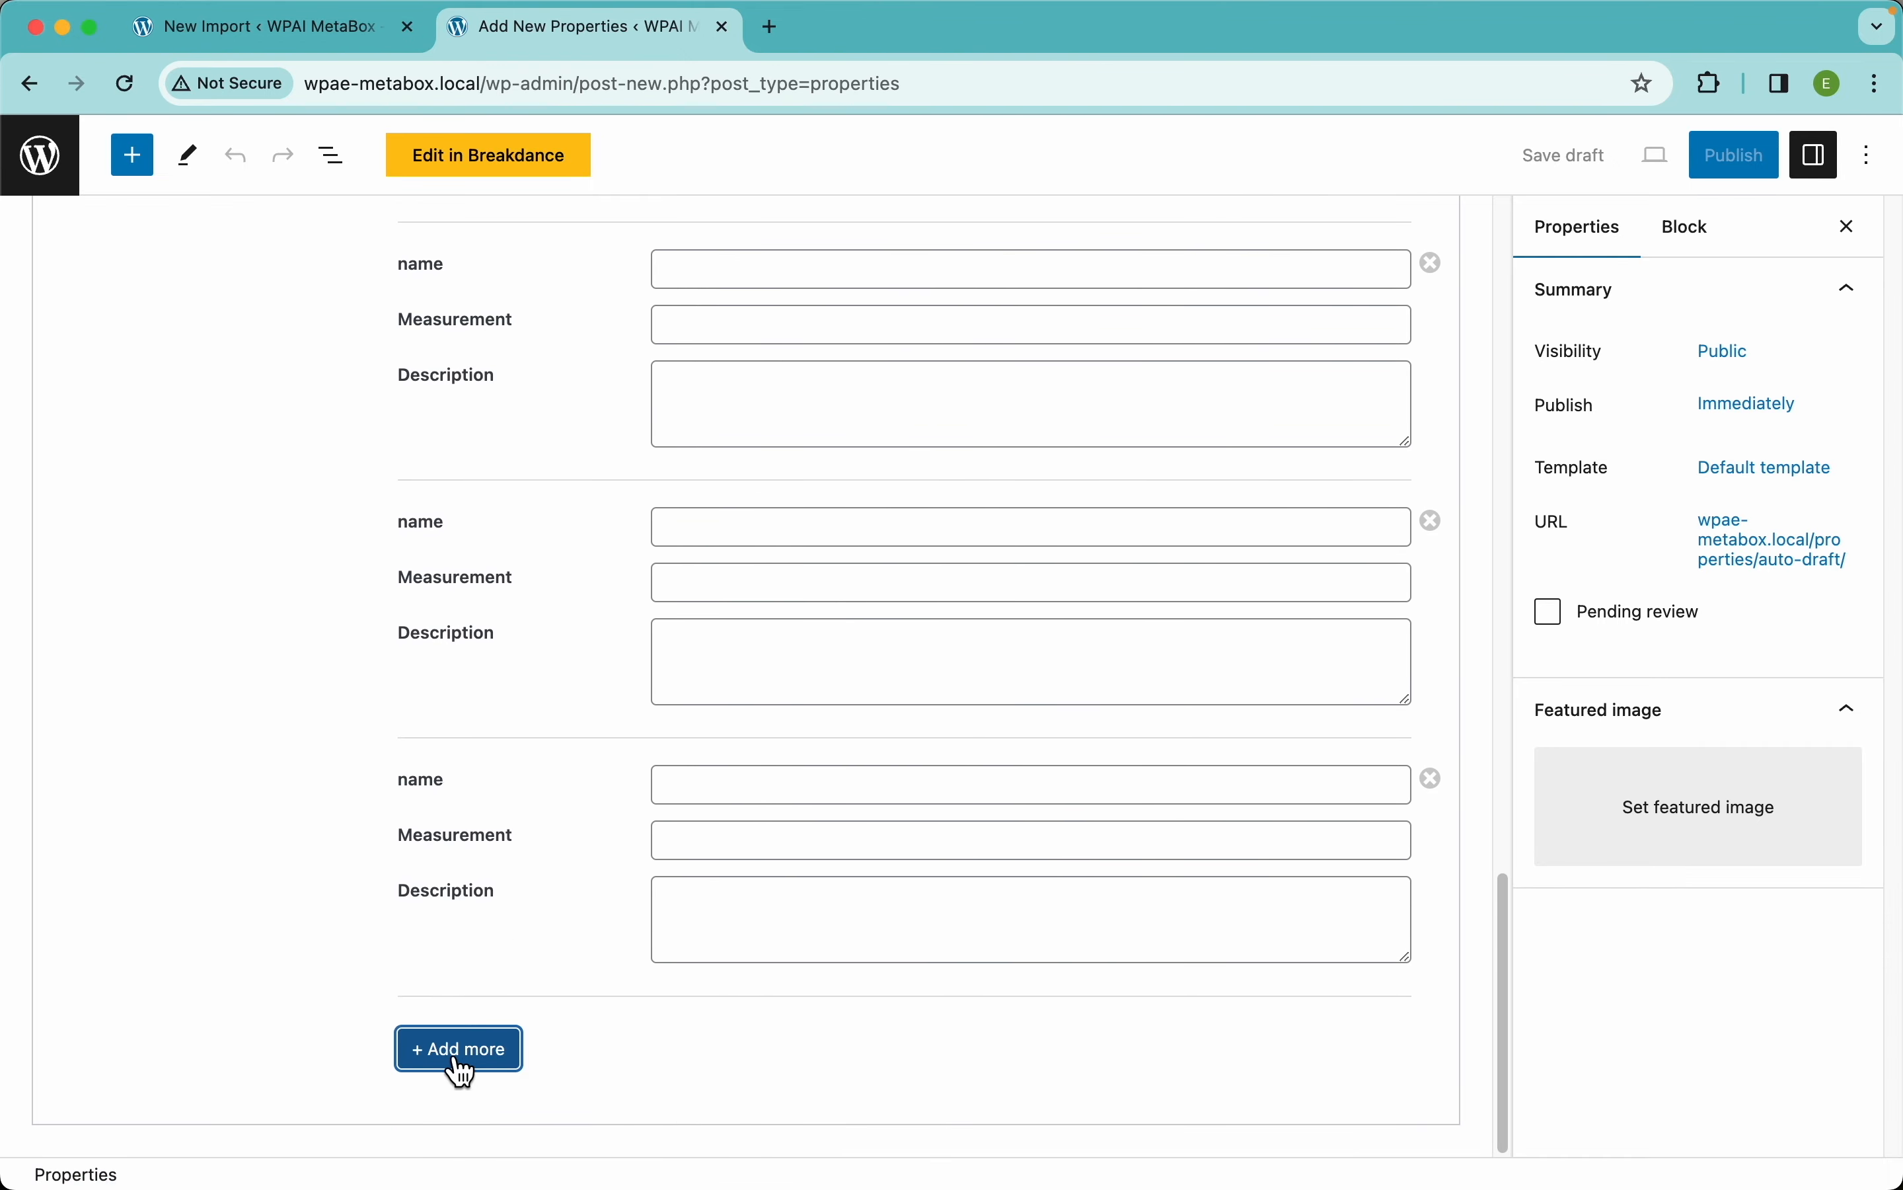
pyautogui.click(456, 1060)
pyautogui.click(488, 1062)
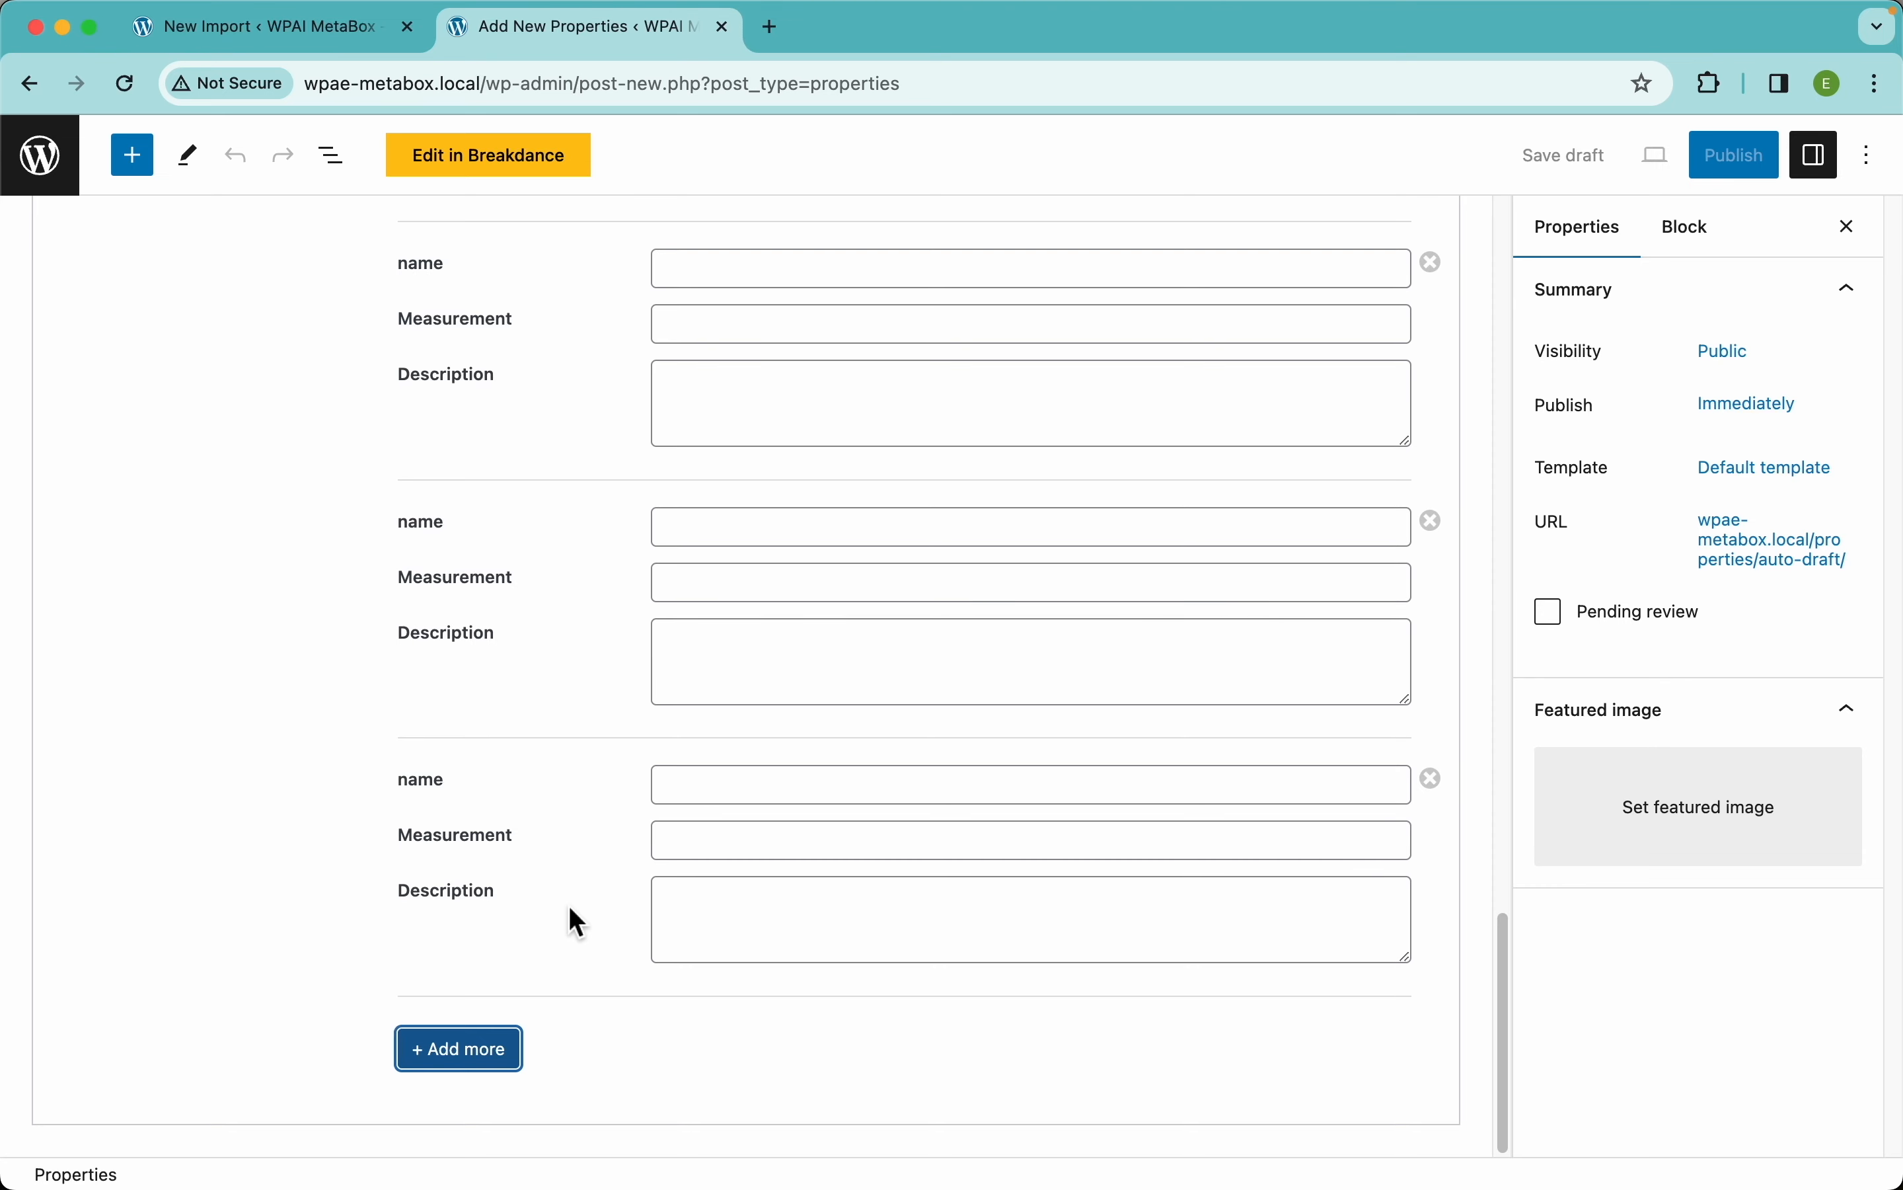
pyautogui.click(341, 38)
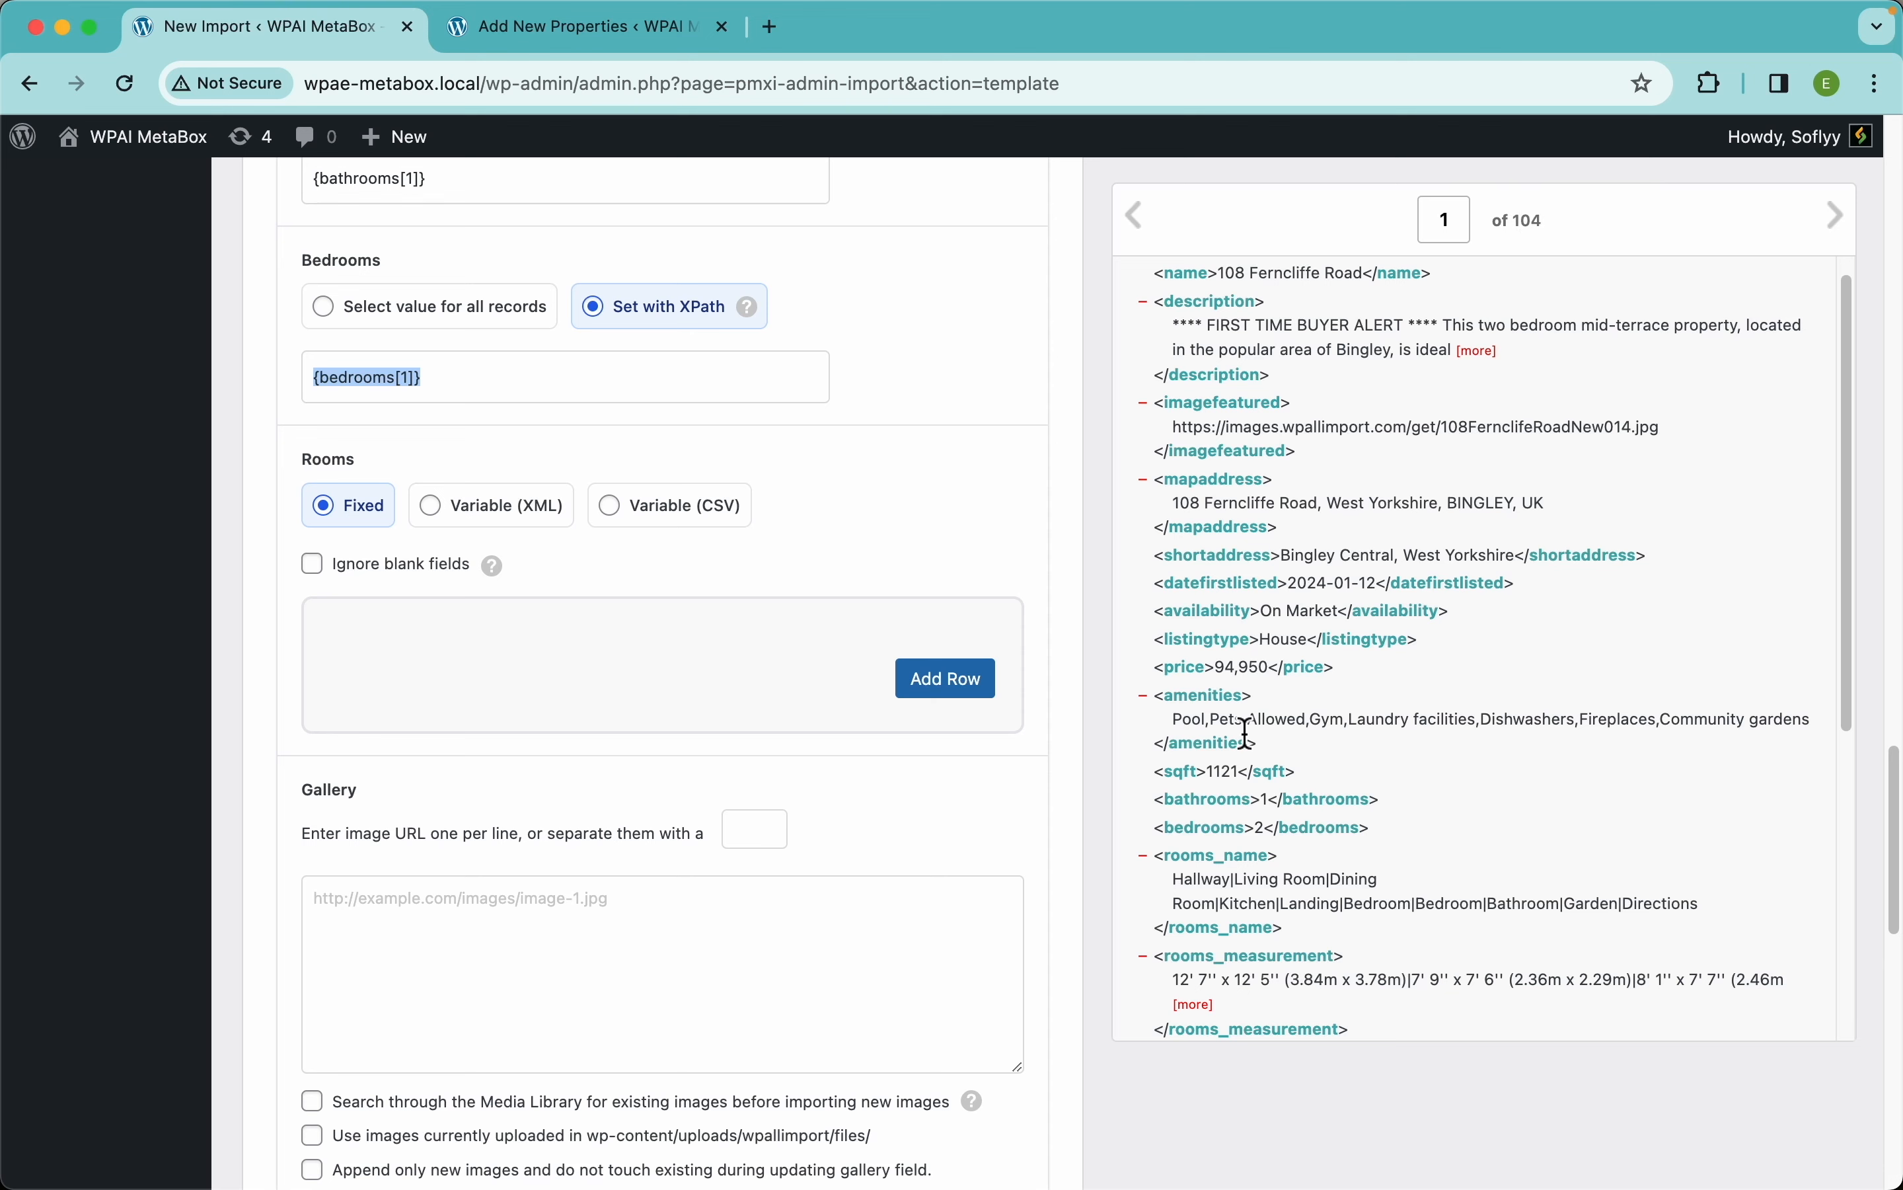
# - Add three fixed rows to the Rooms group in the import template
pyautogui.click(949, 682)
pyautogui.scroll(-5, 907, 750)
pyautogui.click(947, 819)
pyautogui.scroll(-4, 947, 819)
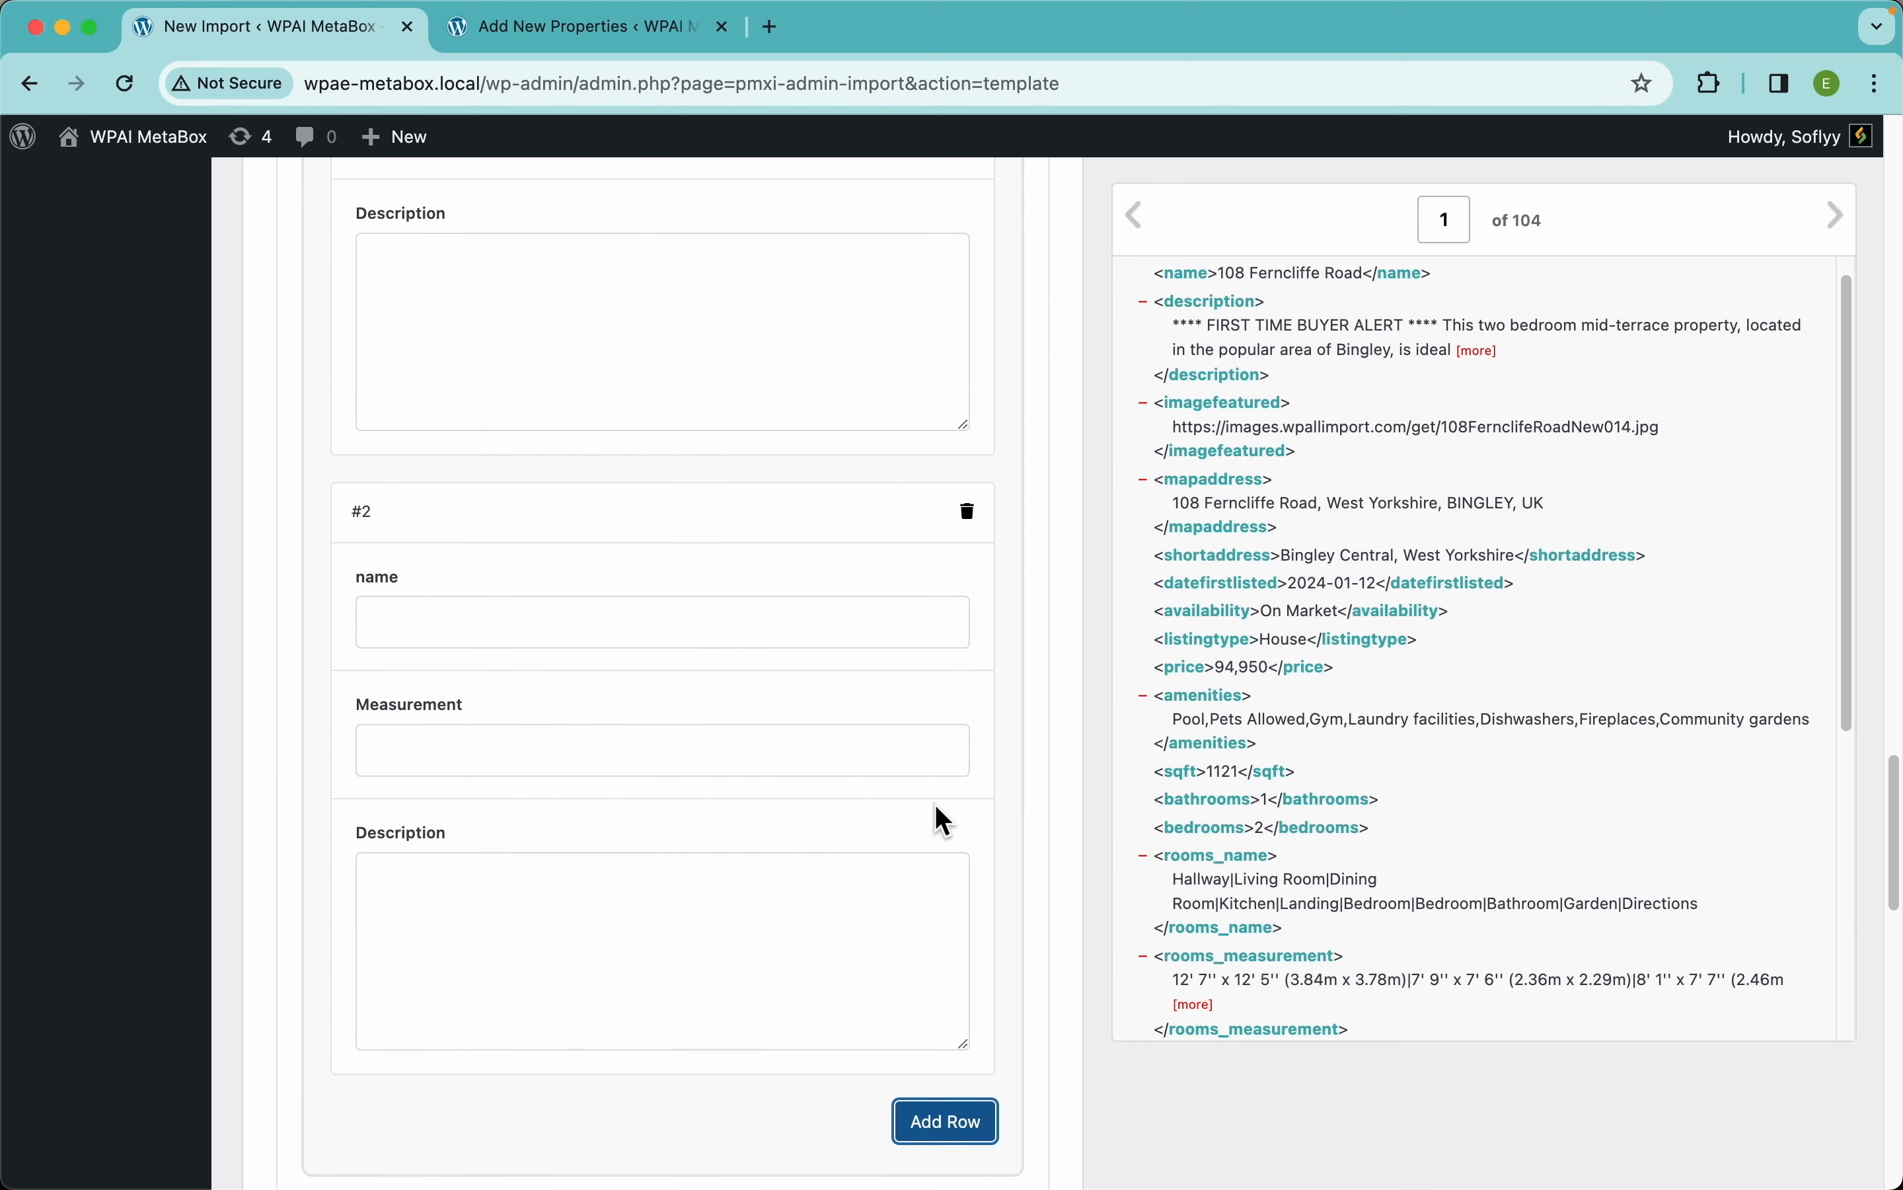
pyautogui.scroll(-3, 935, 808)
pyautogui.click(944, 862)
pyautogui.scroll(-3, 935, 856)
pyautogui.scroll(6, 935, 855)
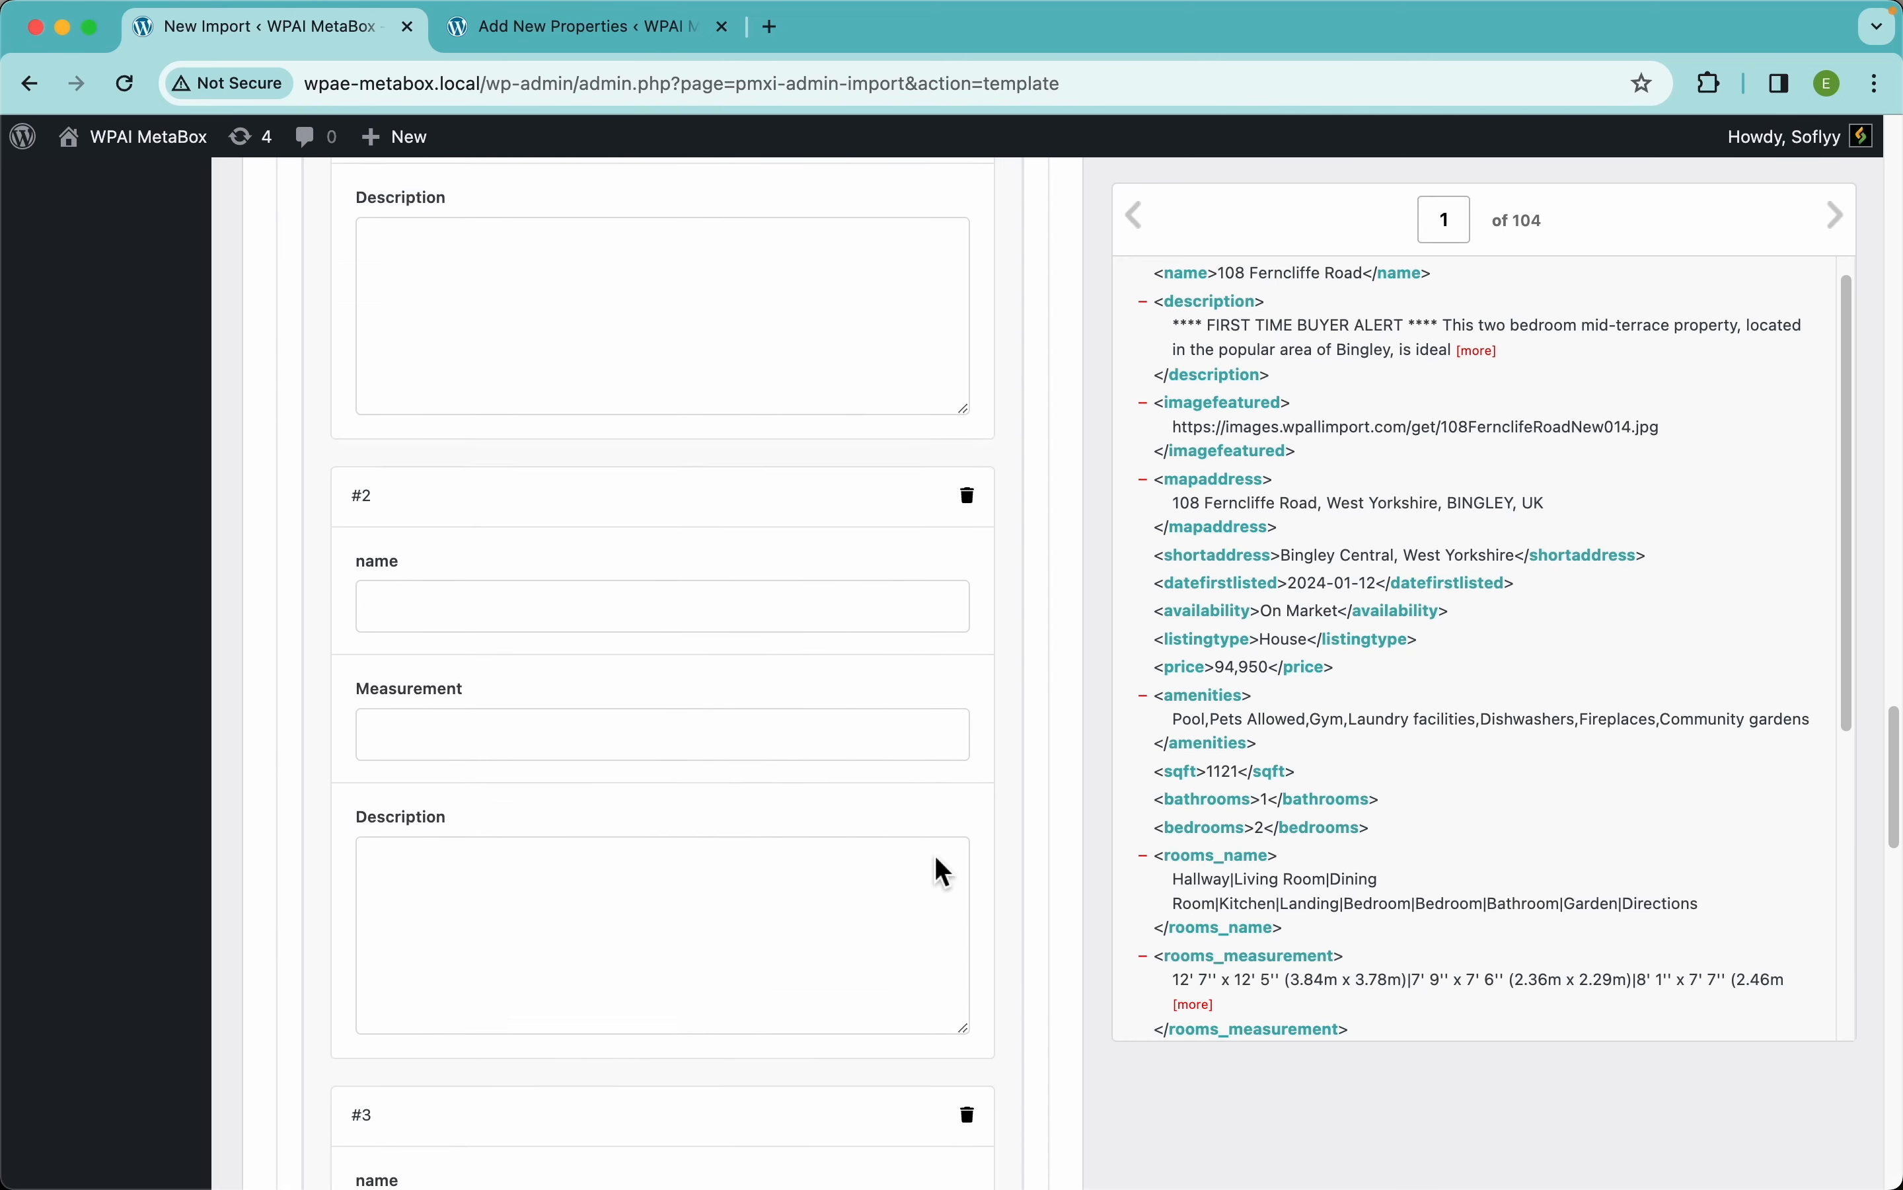
# - Look over the fixed Rooms rows' name, Measurement and Description fields, and delete all three rows
pyautogui.scroll(4, 938, 865)
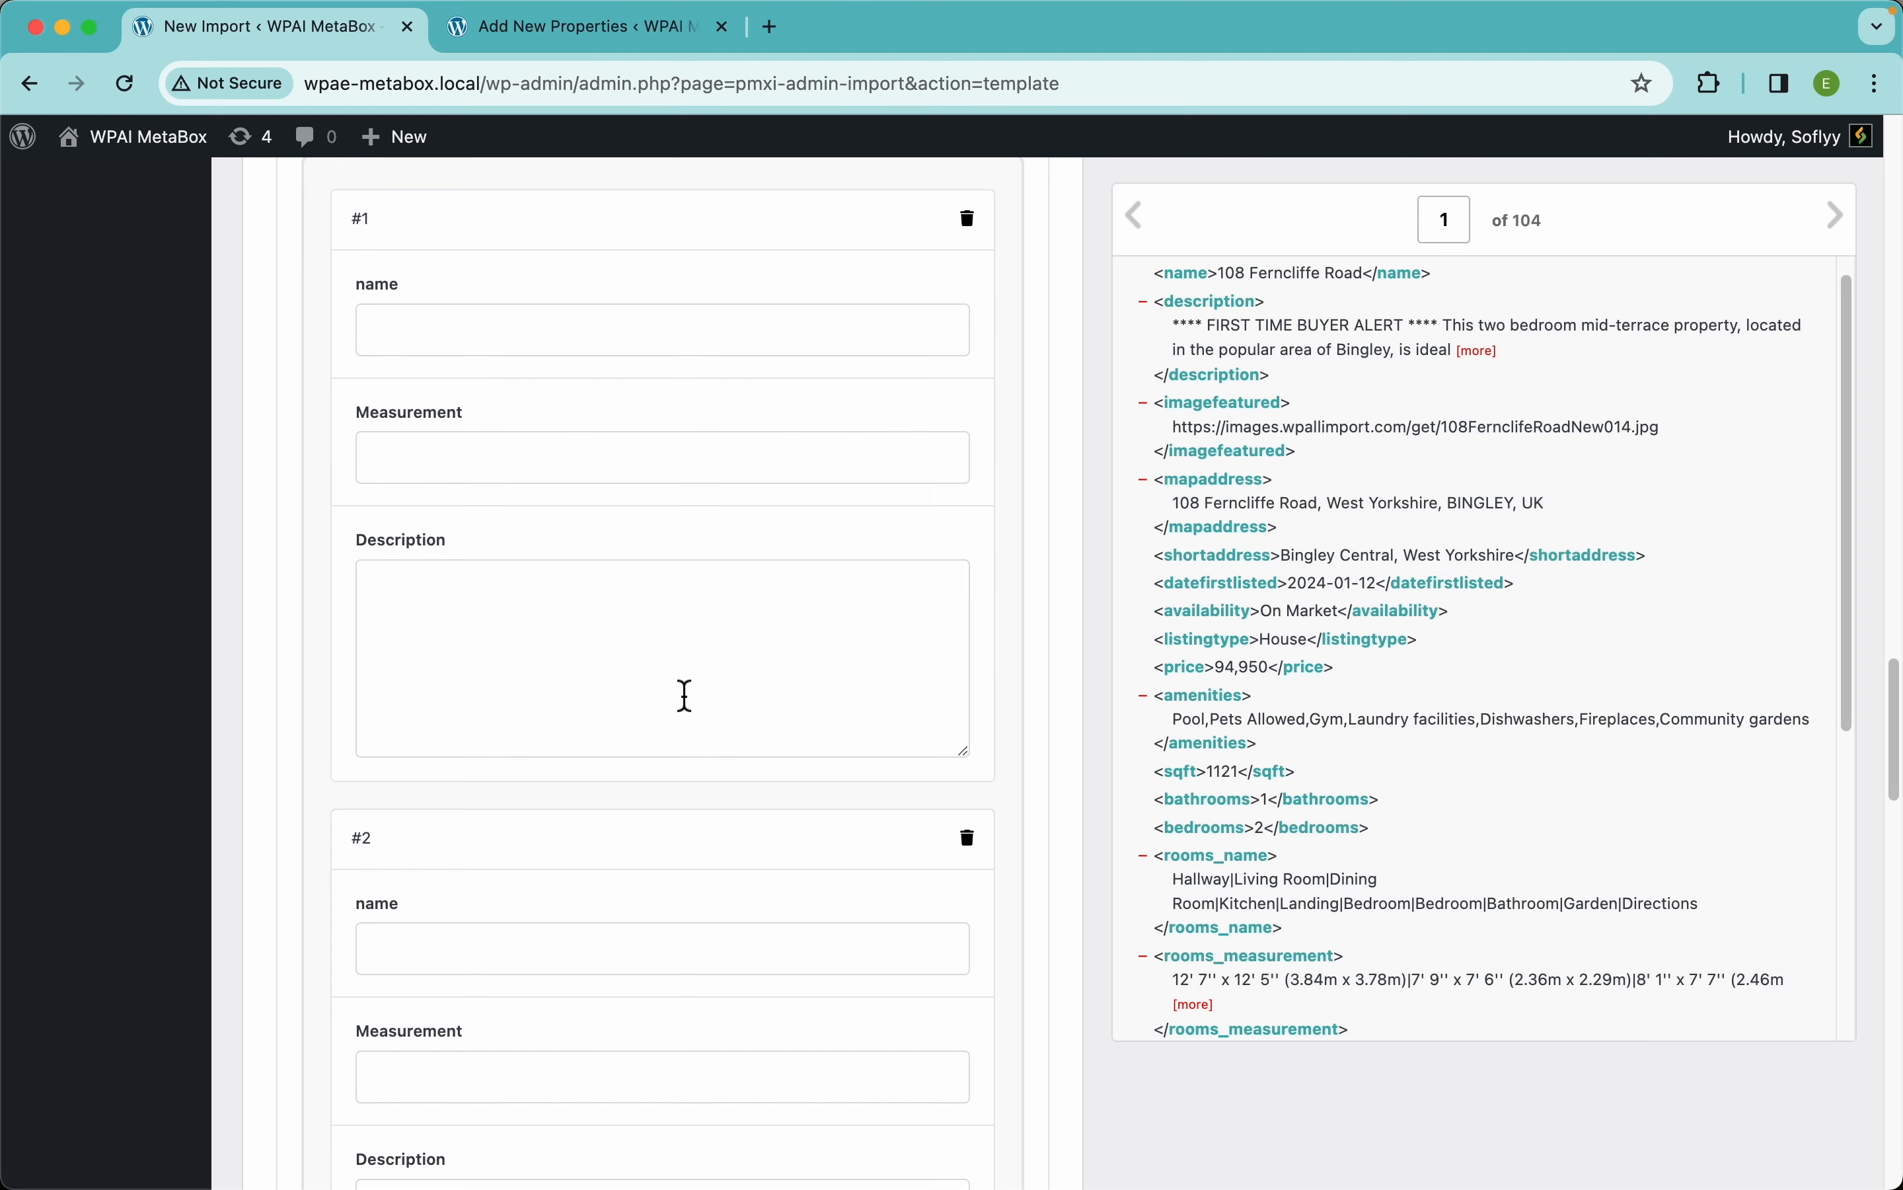
pyautogui.scroll(-5, 686, 695)
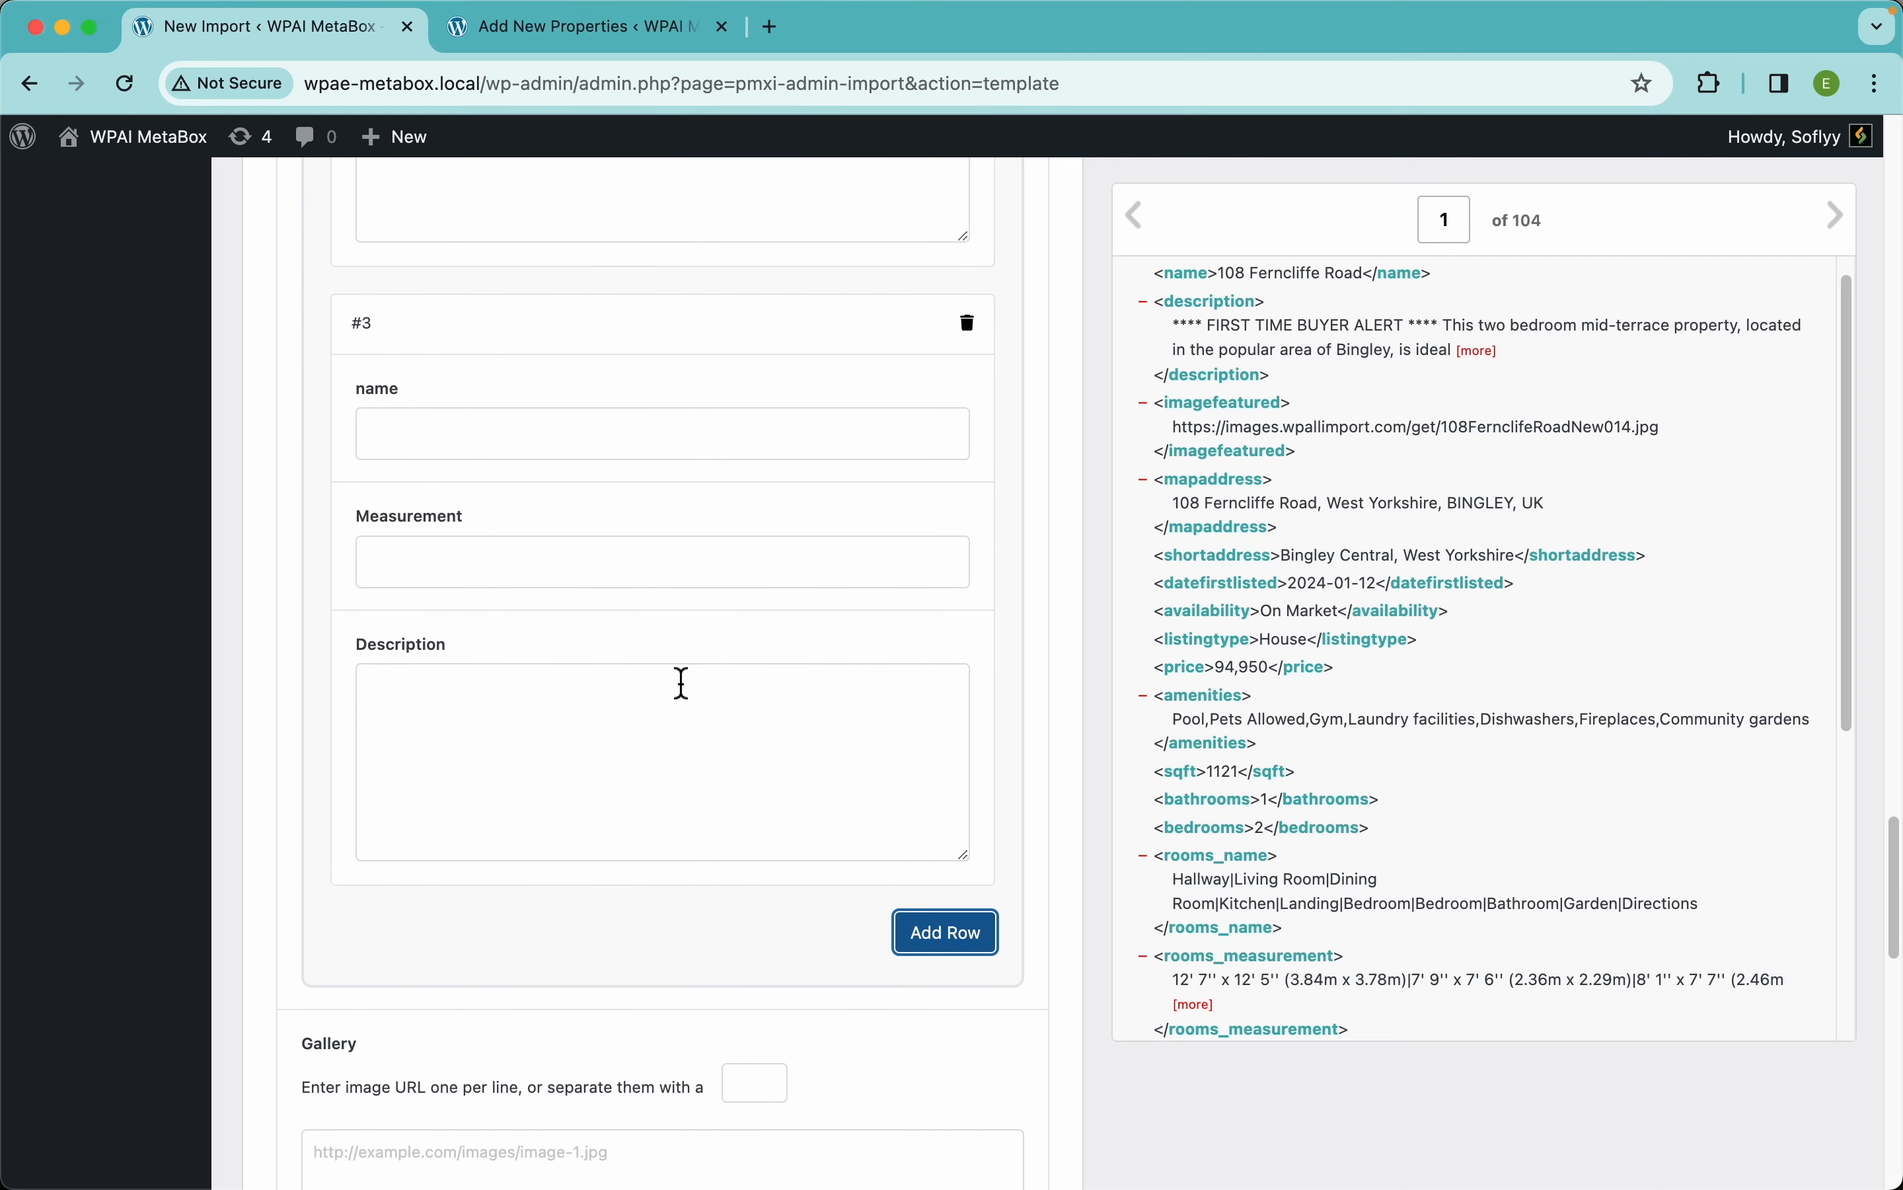
pyautogui.scroll(4, 721, 532)
pyautogui.scroll(4, 721, 527)
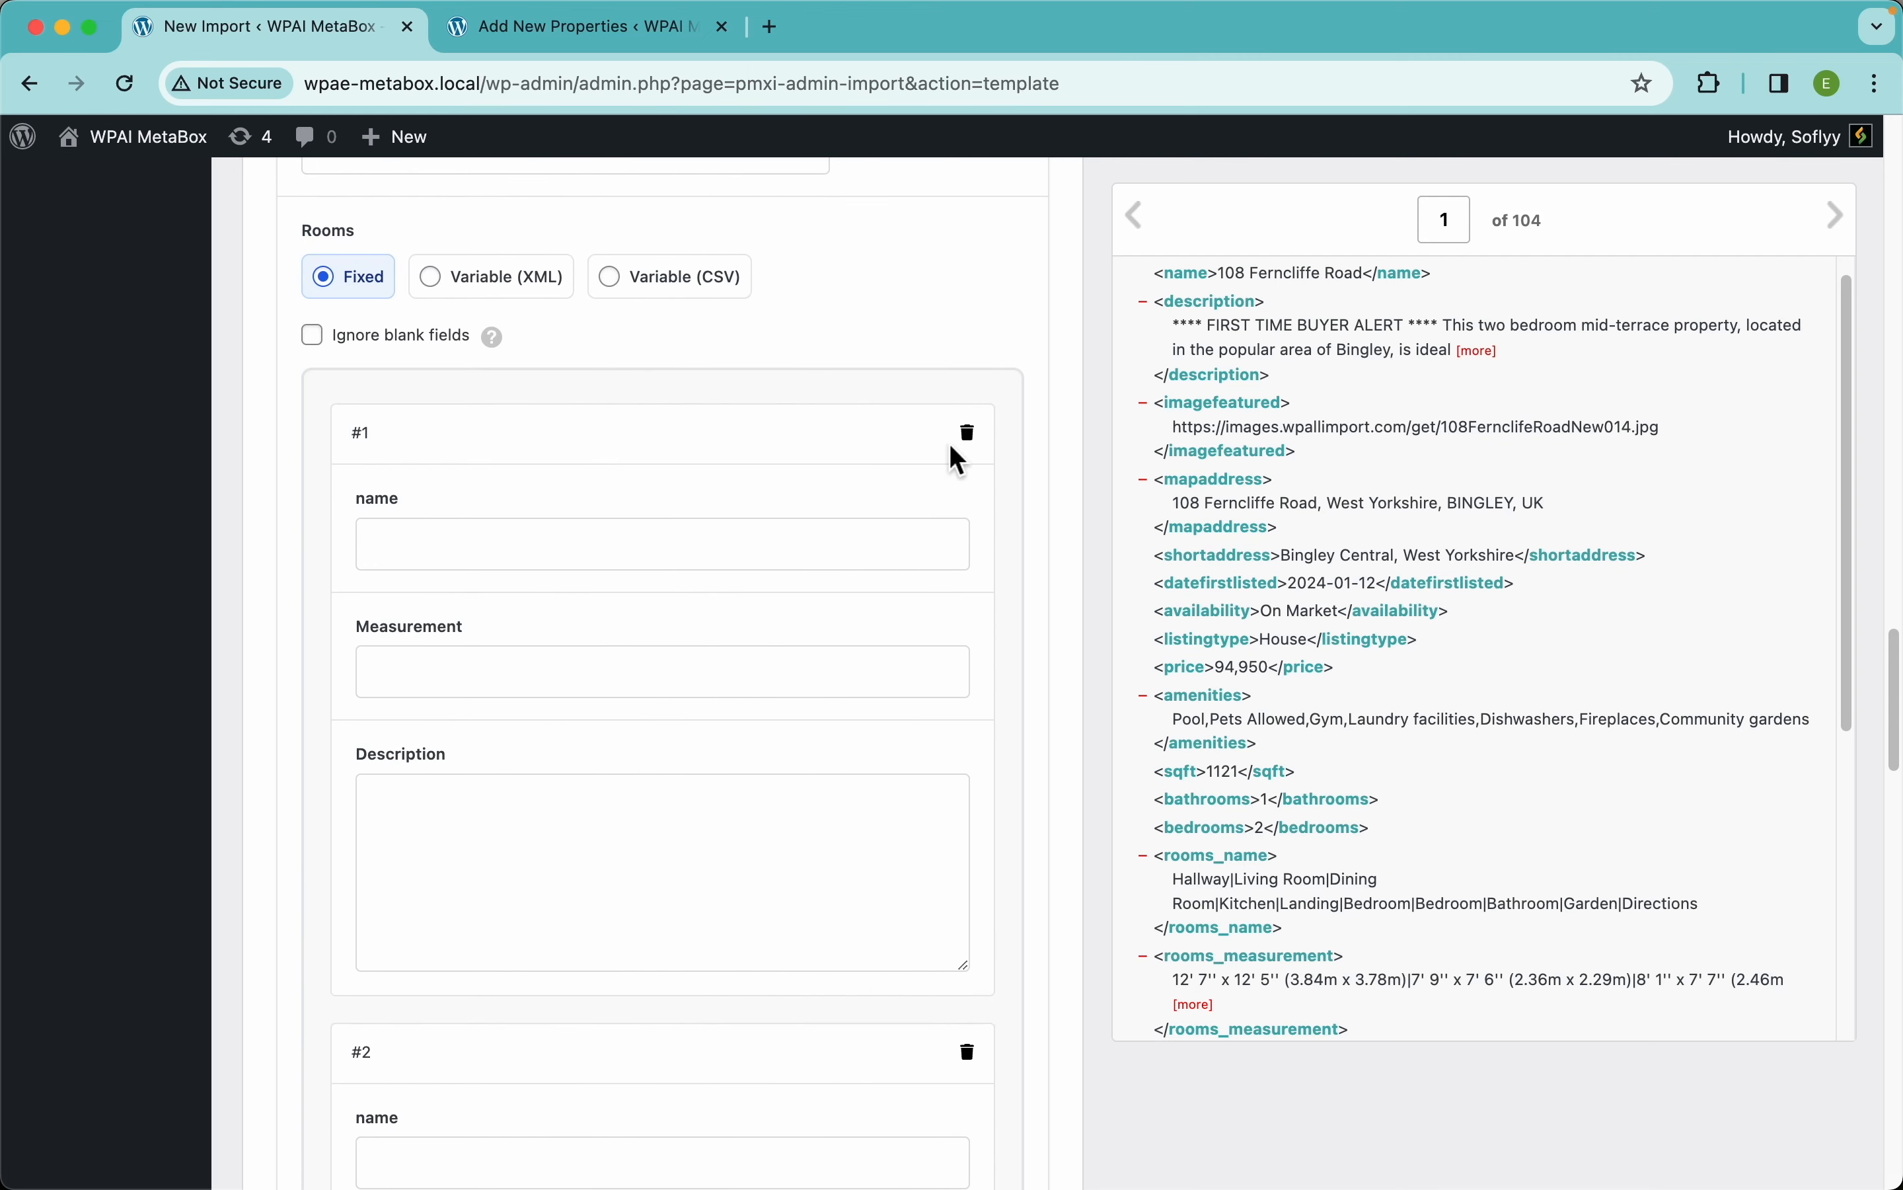
pyautogui.click(969, 430)
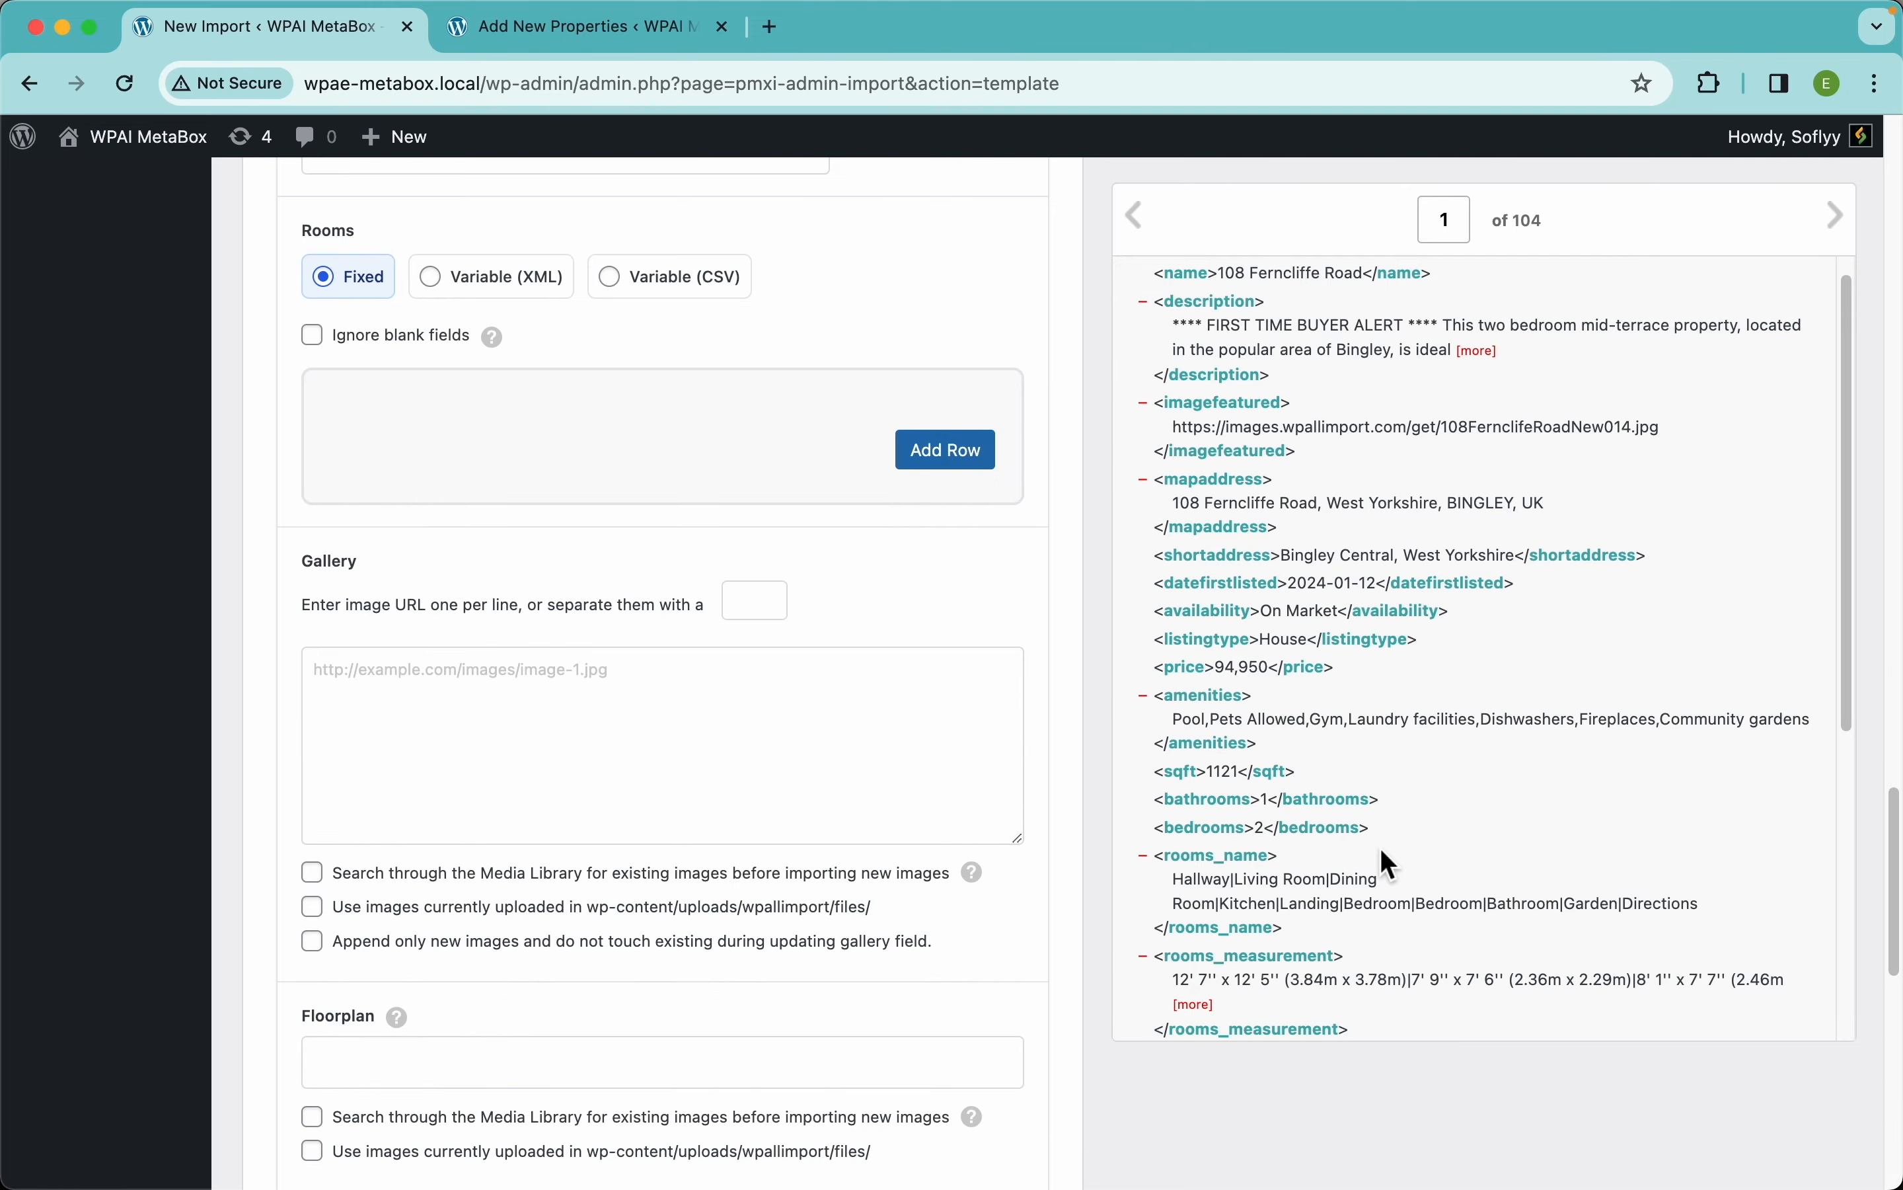
# - Examine how rooms_name, rooms_measurement and rooms_description separate their entries in the first record's data
pyautogui.scroll(5, 1380, 848)
pyautogui.scroll(-3, 1025, 723)
pyautogui.scroll(-1, 1025, 723)
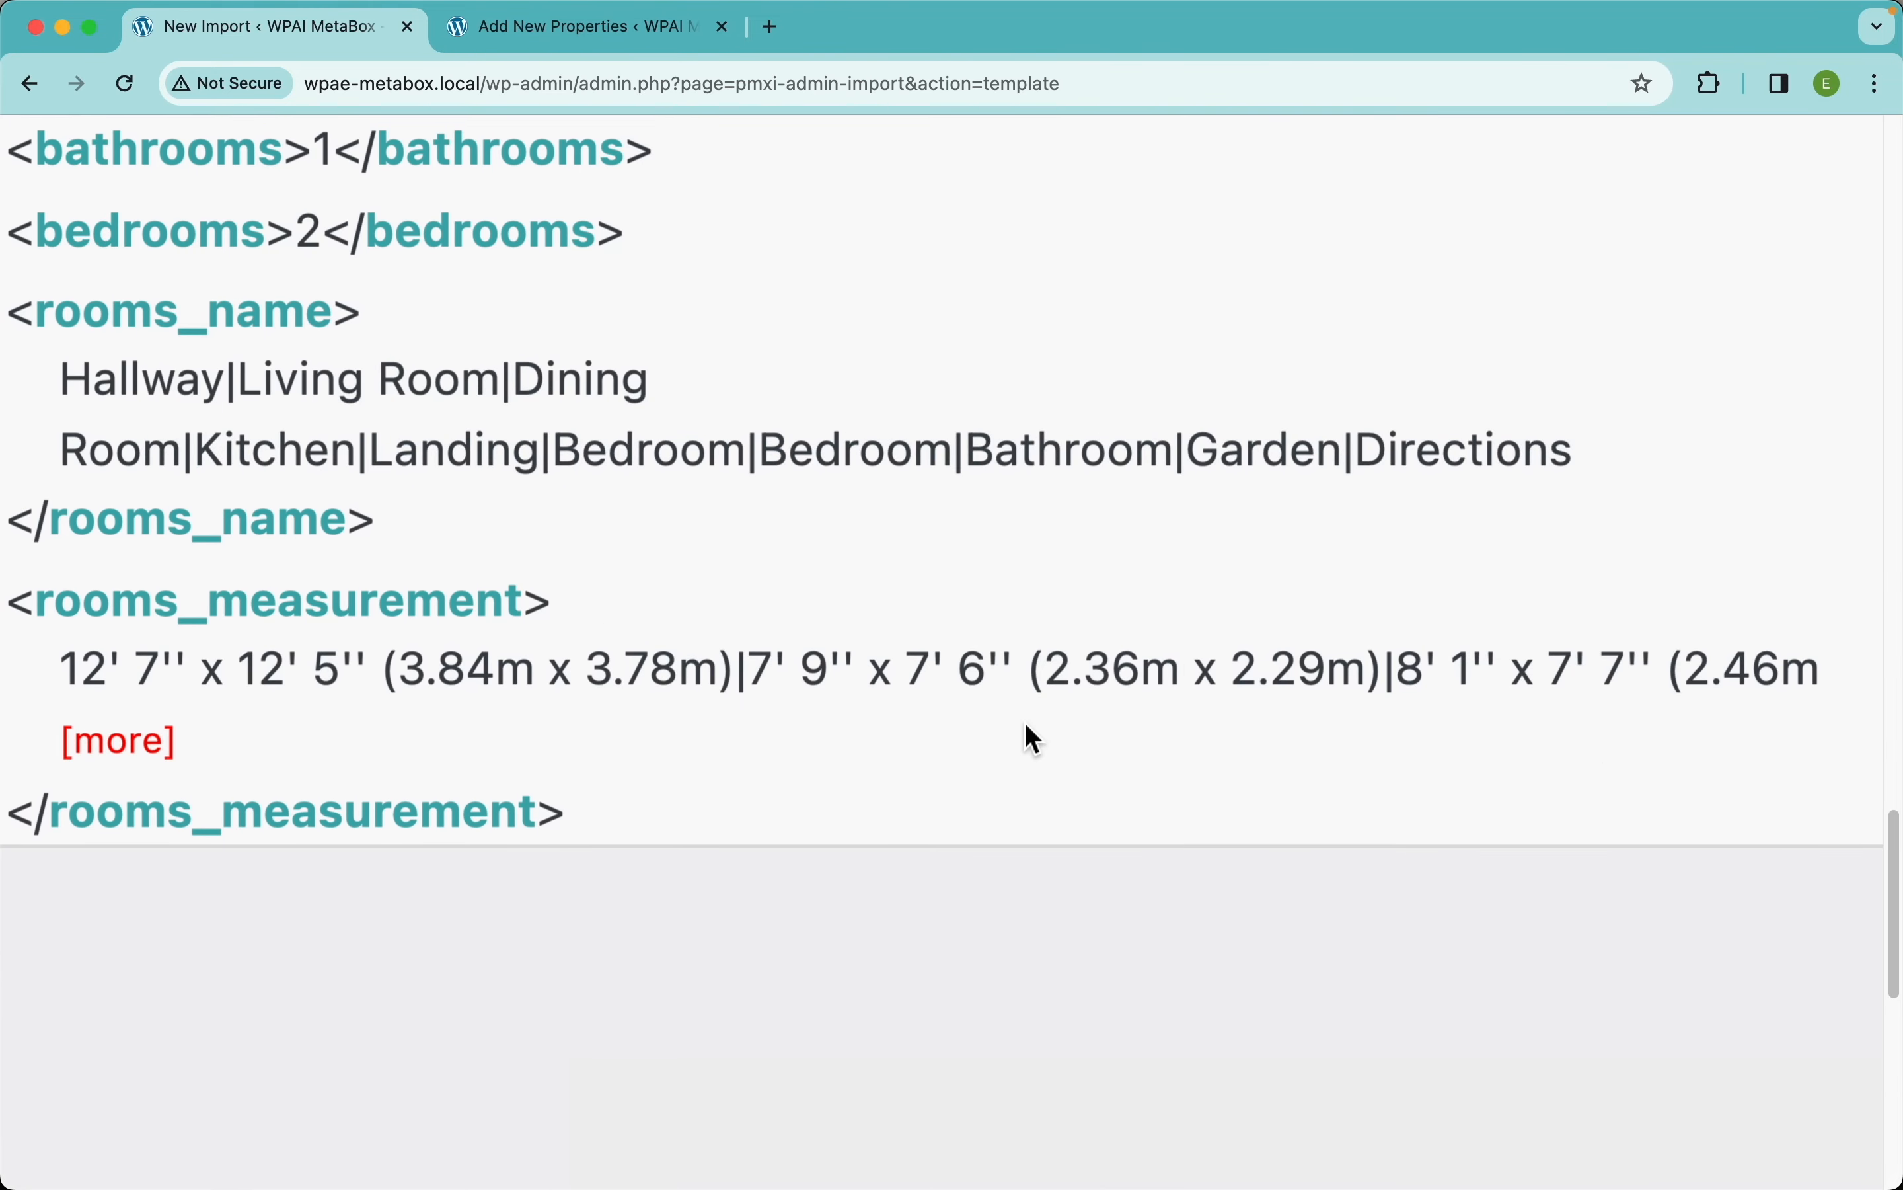
pyautogui.scroll(-1, 673, 500)
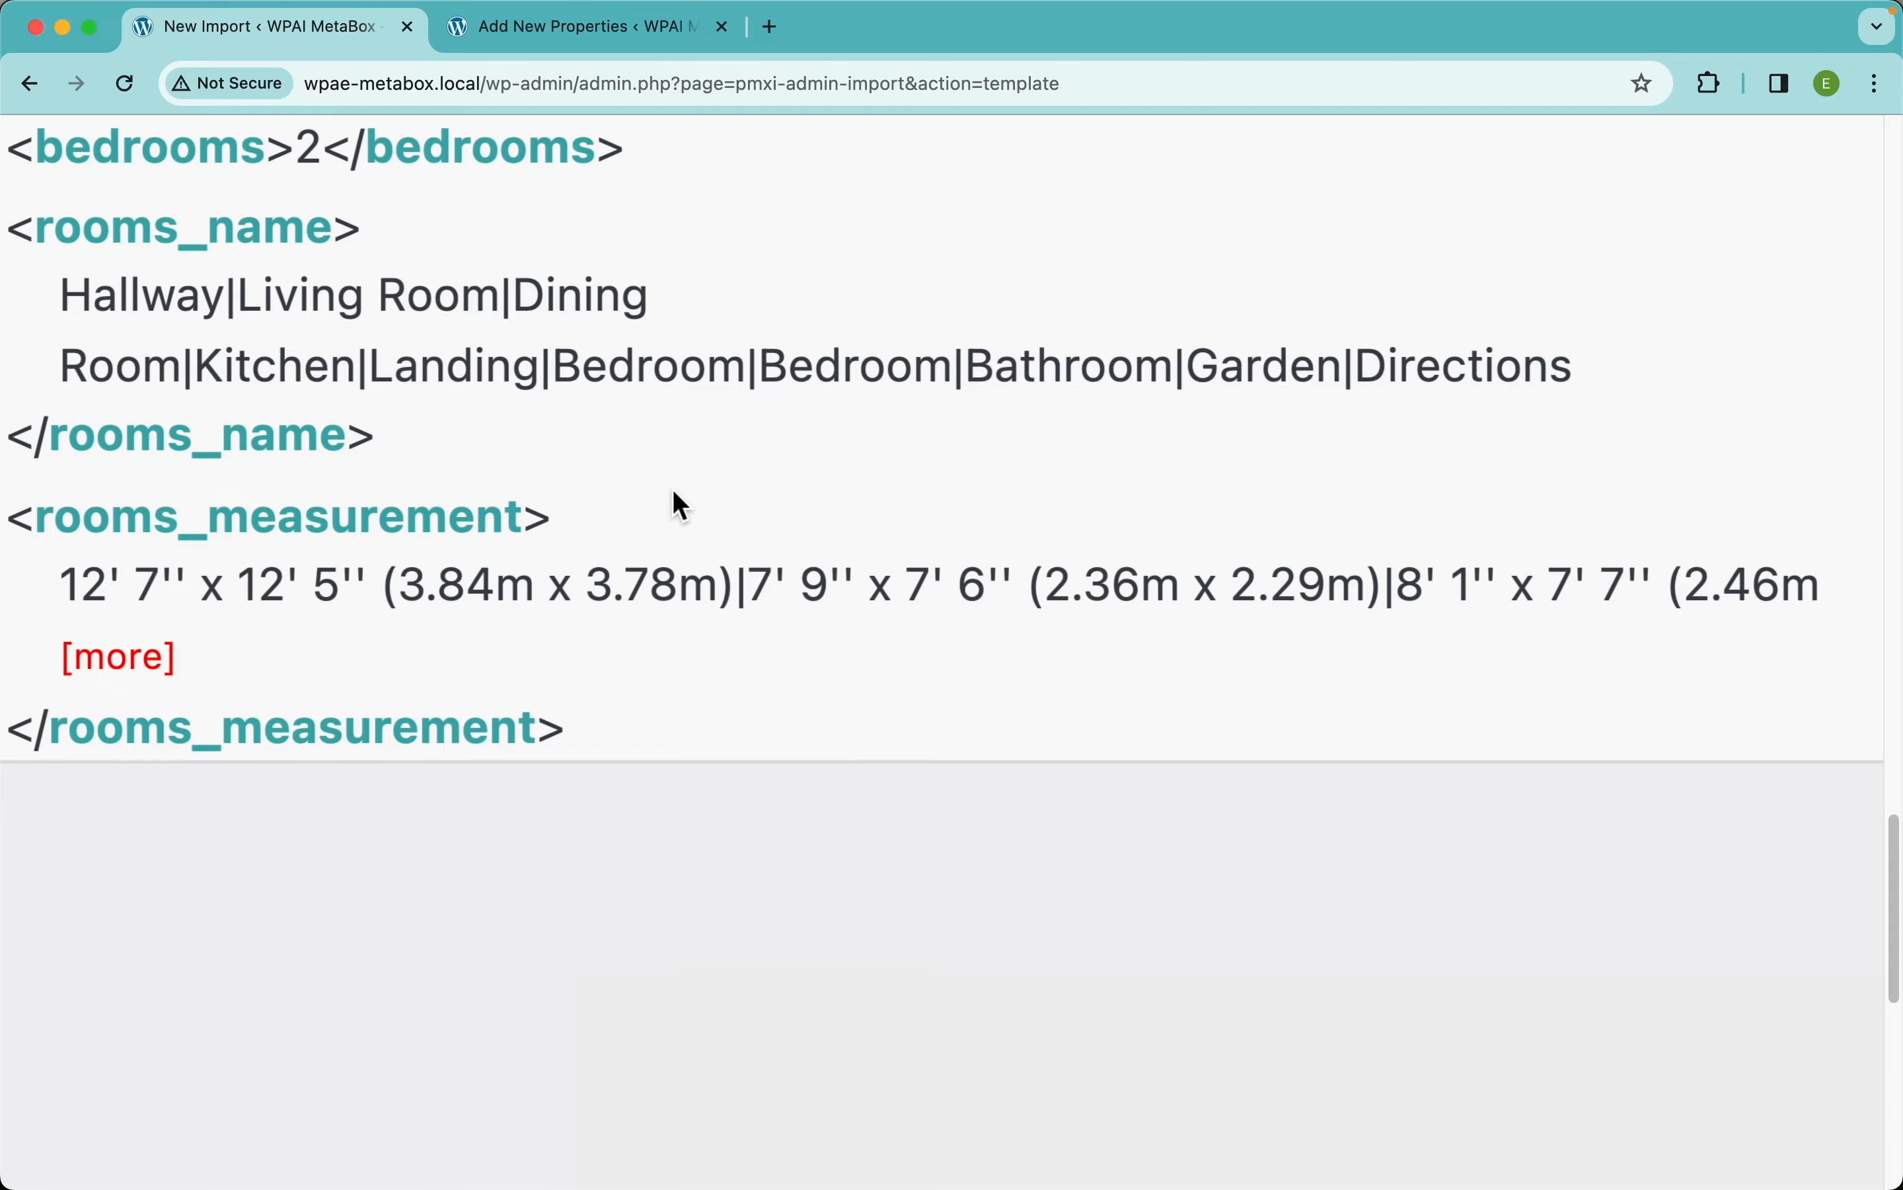
pyautogui.scroll(-5, 808, 480)
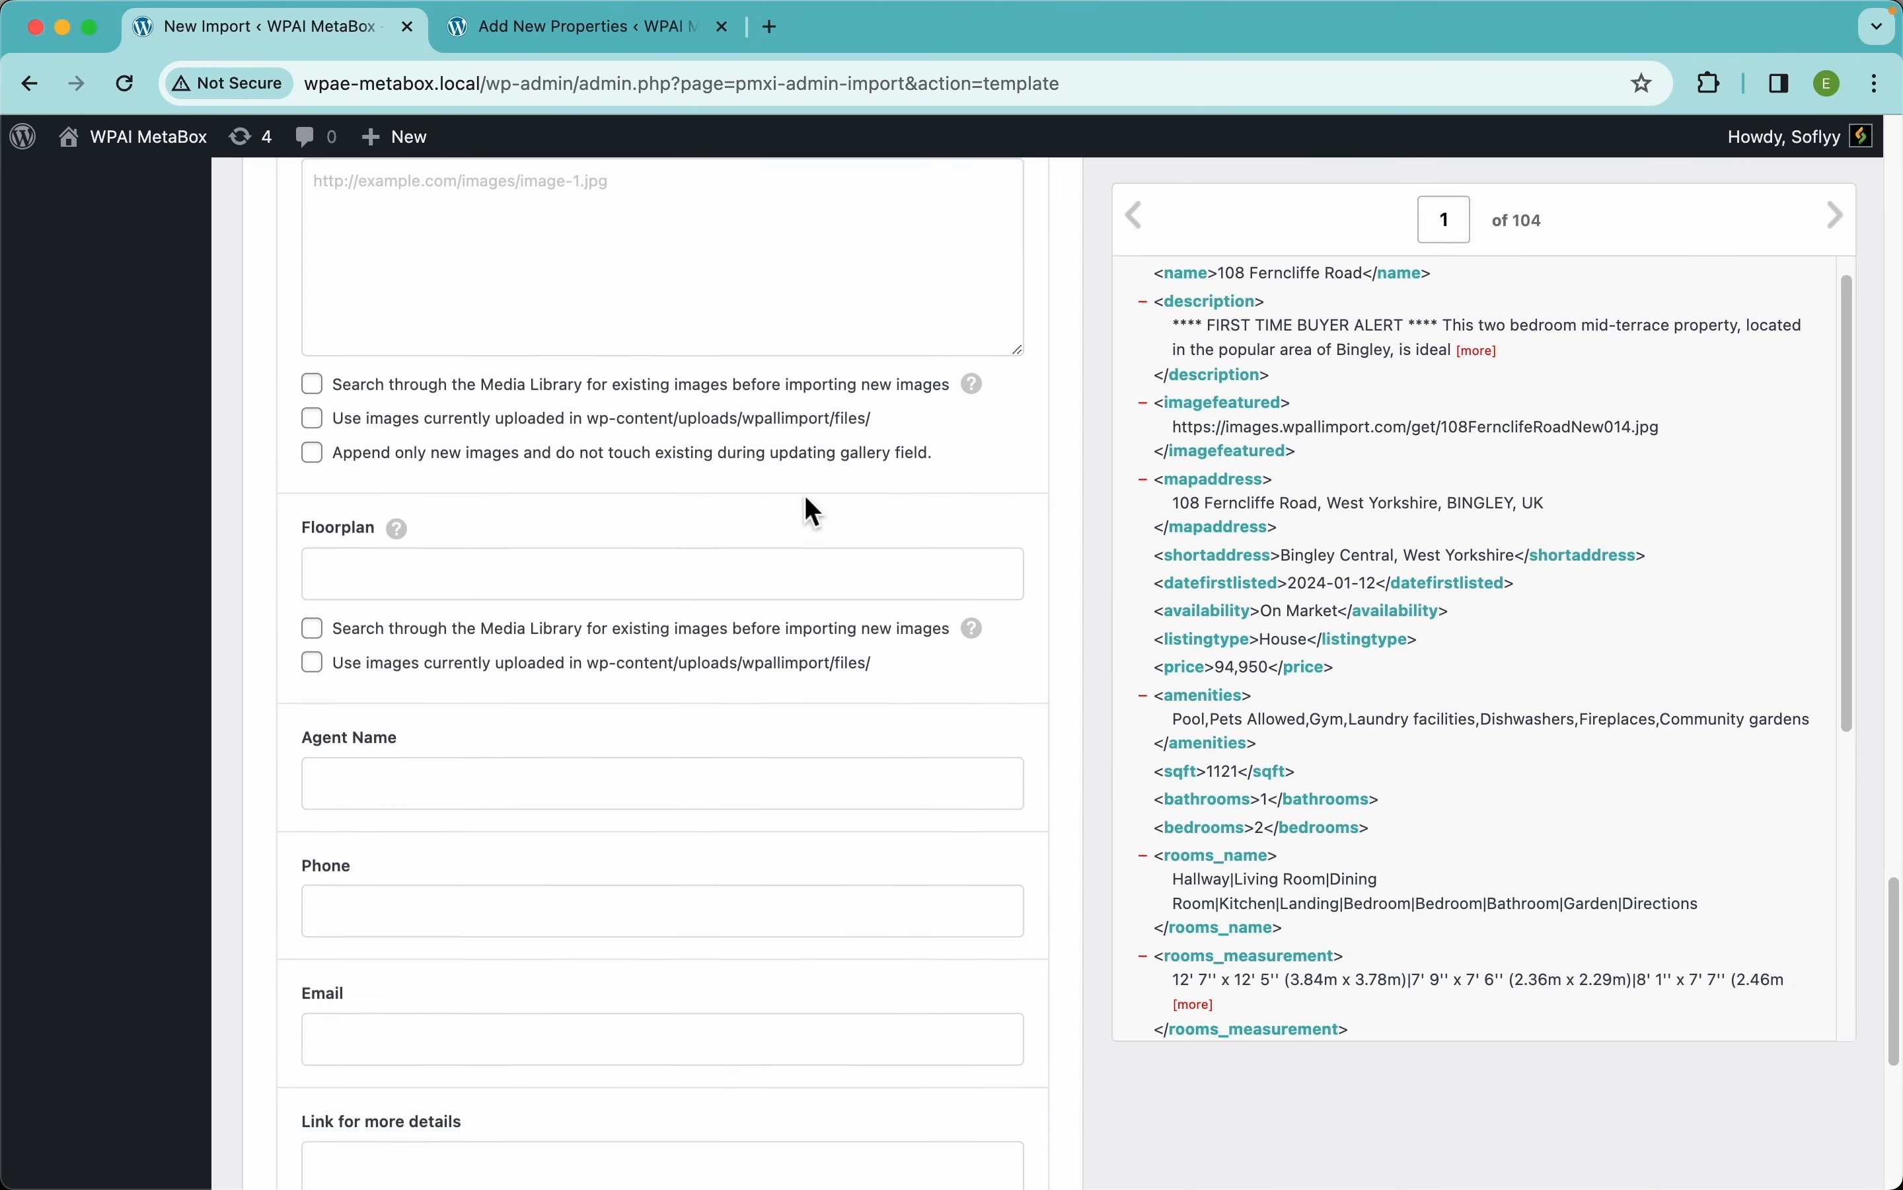
pyautogui.scroll(-4, 1319, 697)
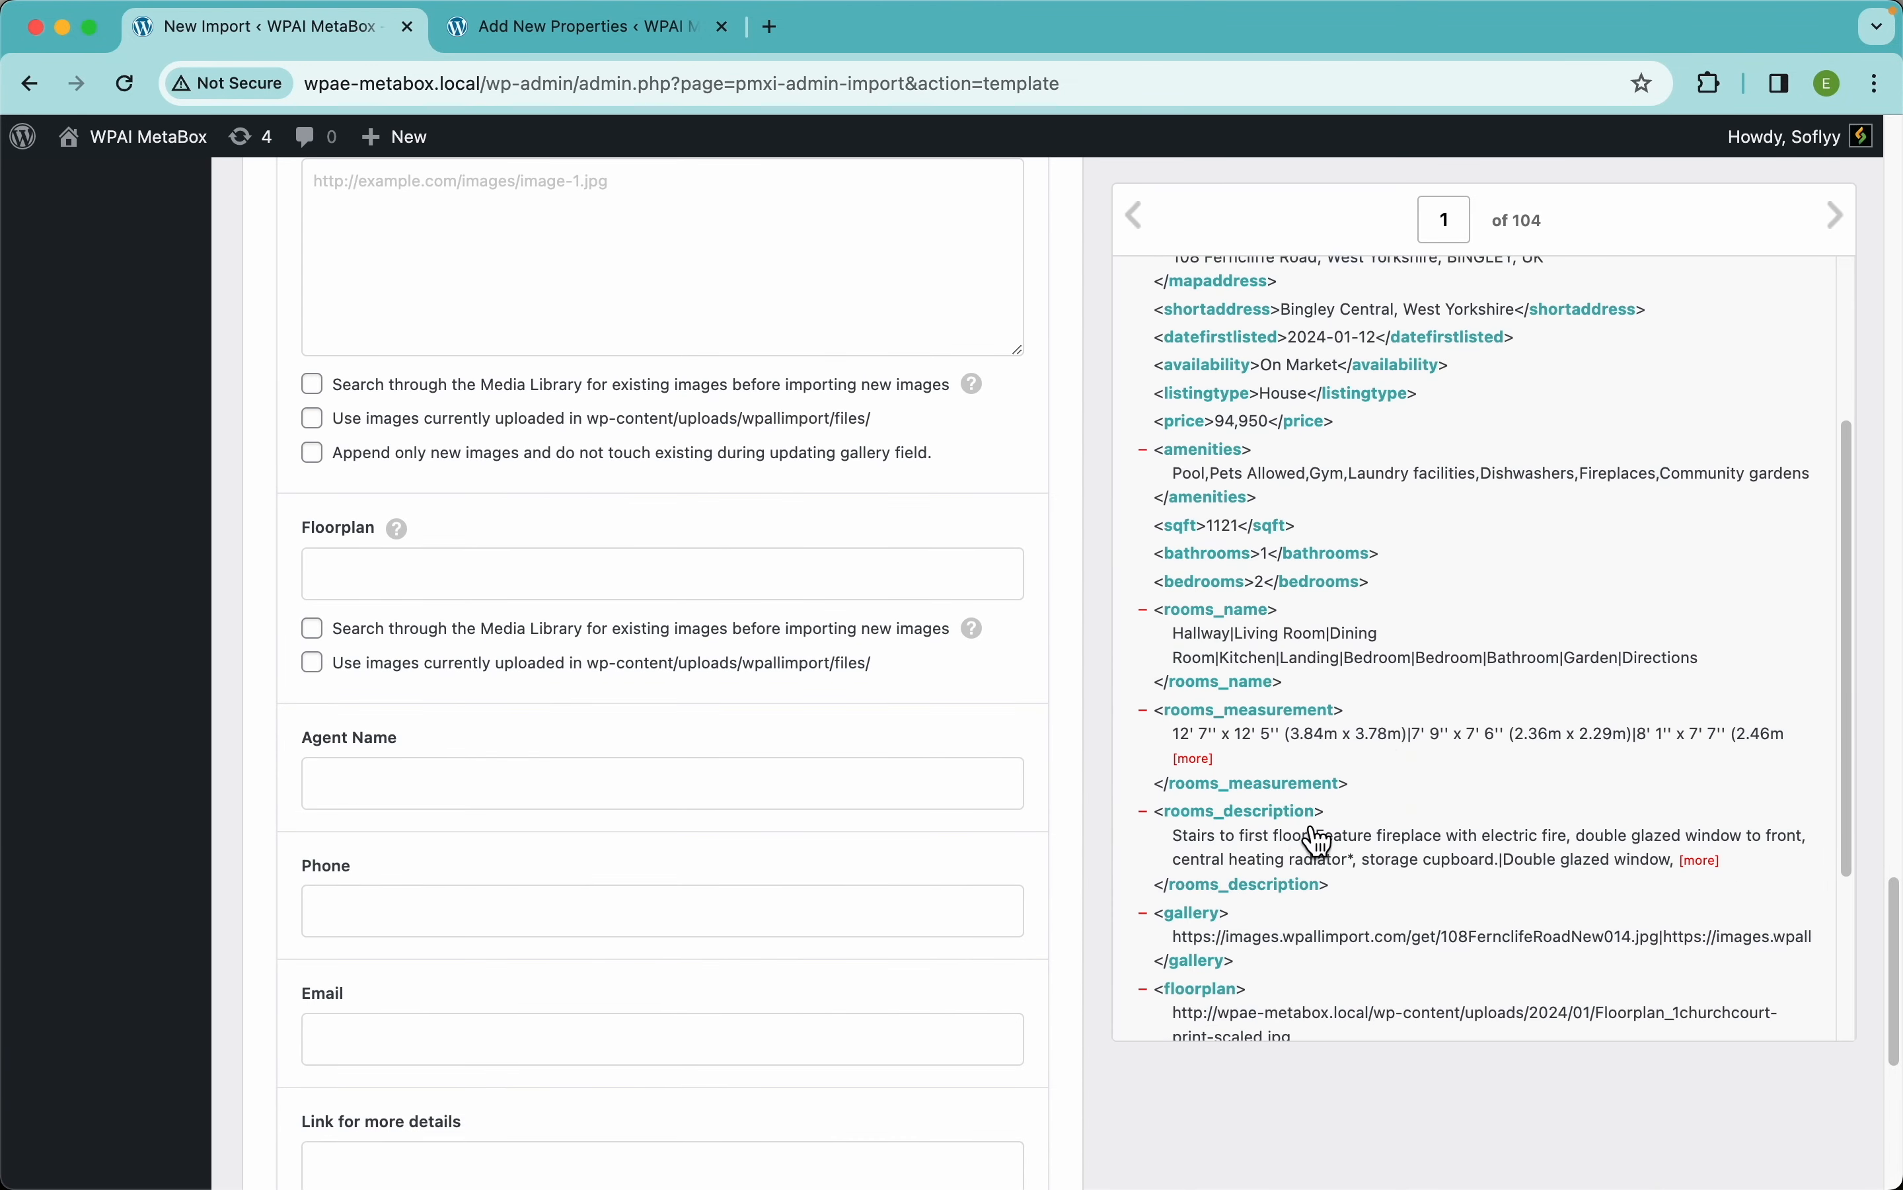
pyautogui.scroll(5, 1344, 683)
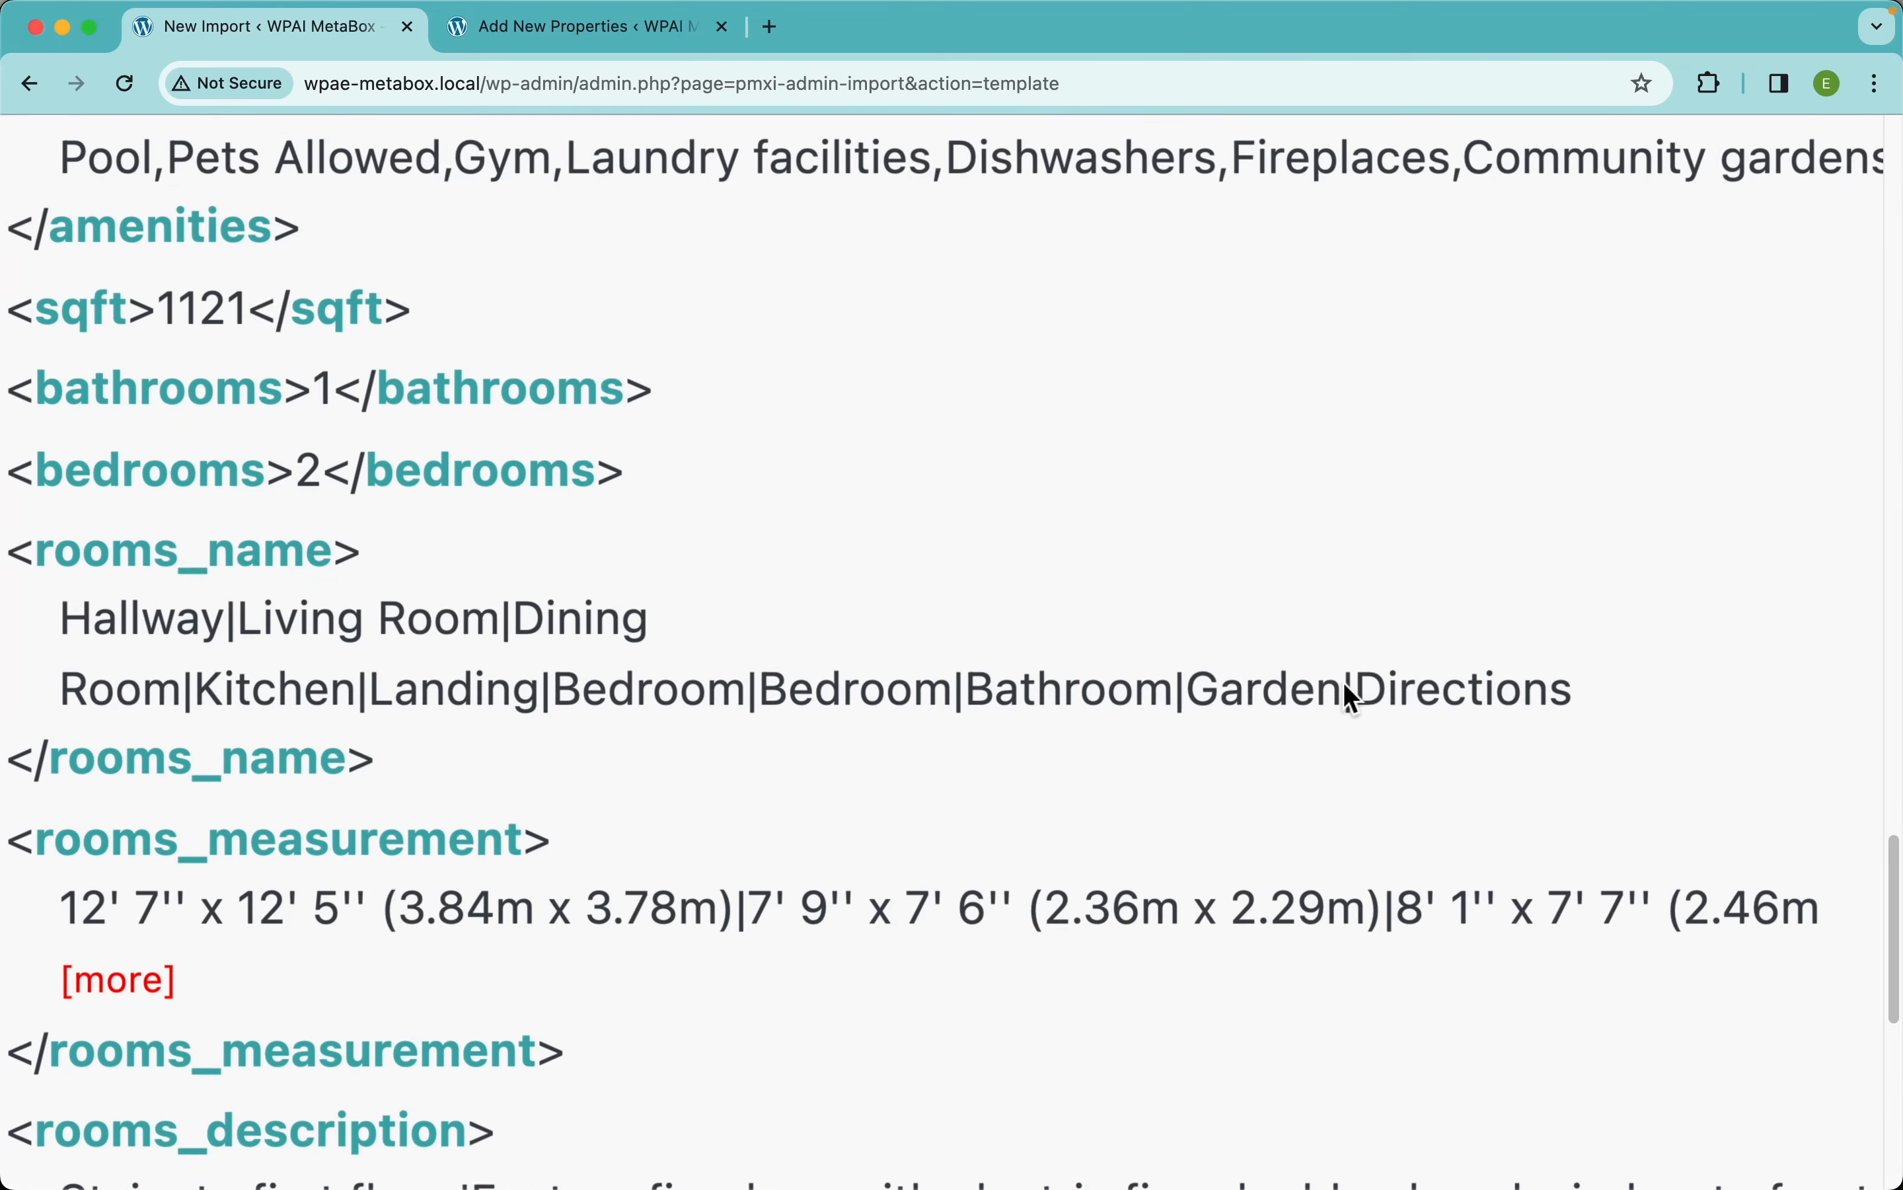
pyautogui.hscroll(-3, 667, 670)
pyautogui.moveTo(366, 639); pyautogui.dragTo(197, 621)
pyautogui.moveTo(385, 633); pyautogui.dragTo(649, 618)
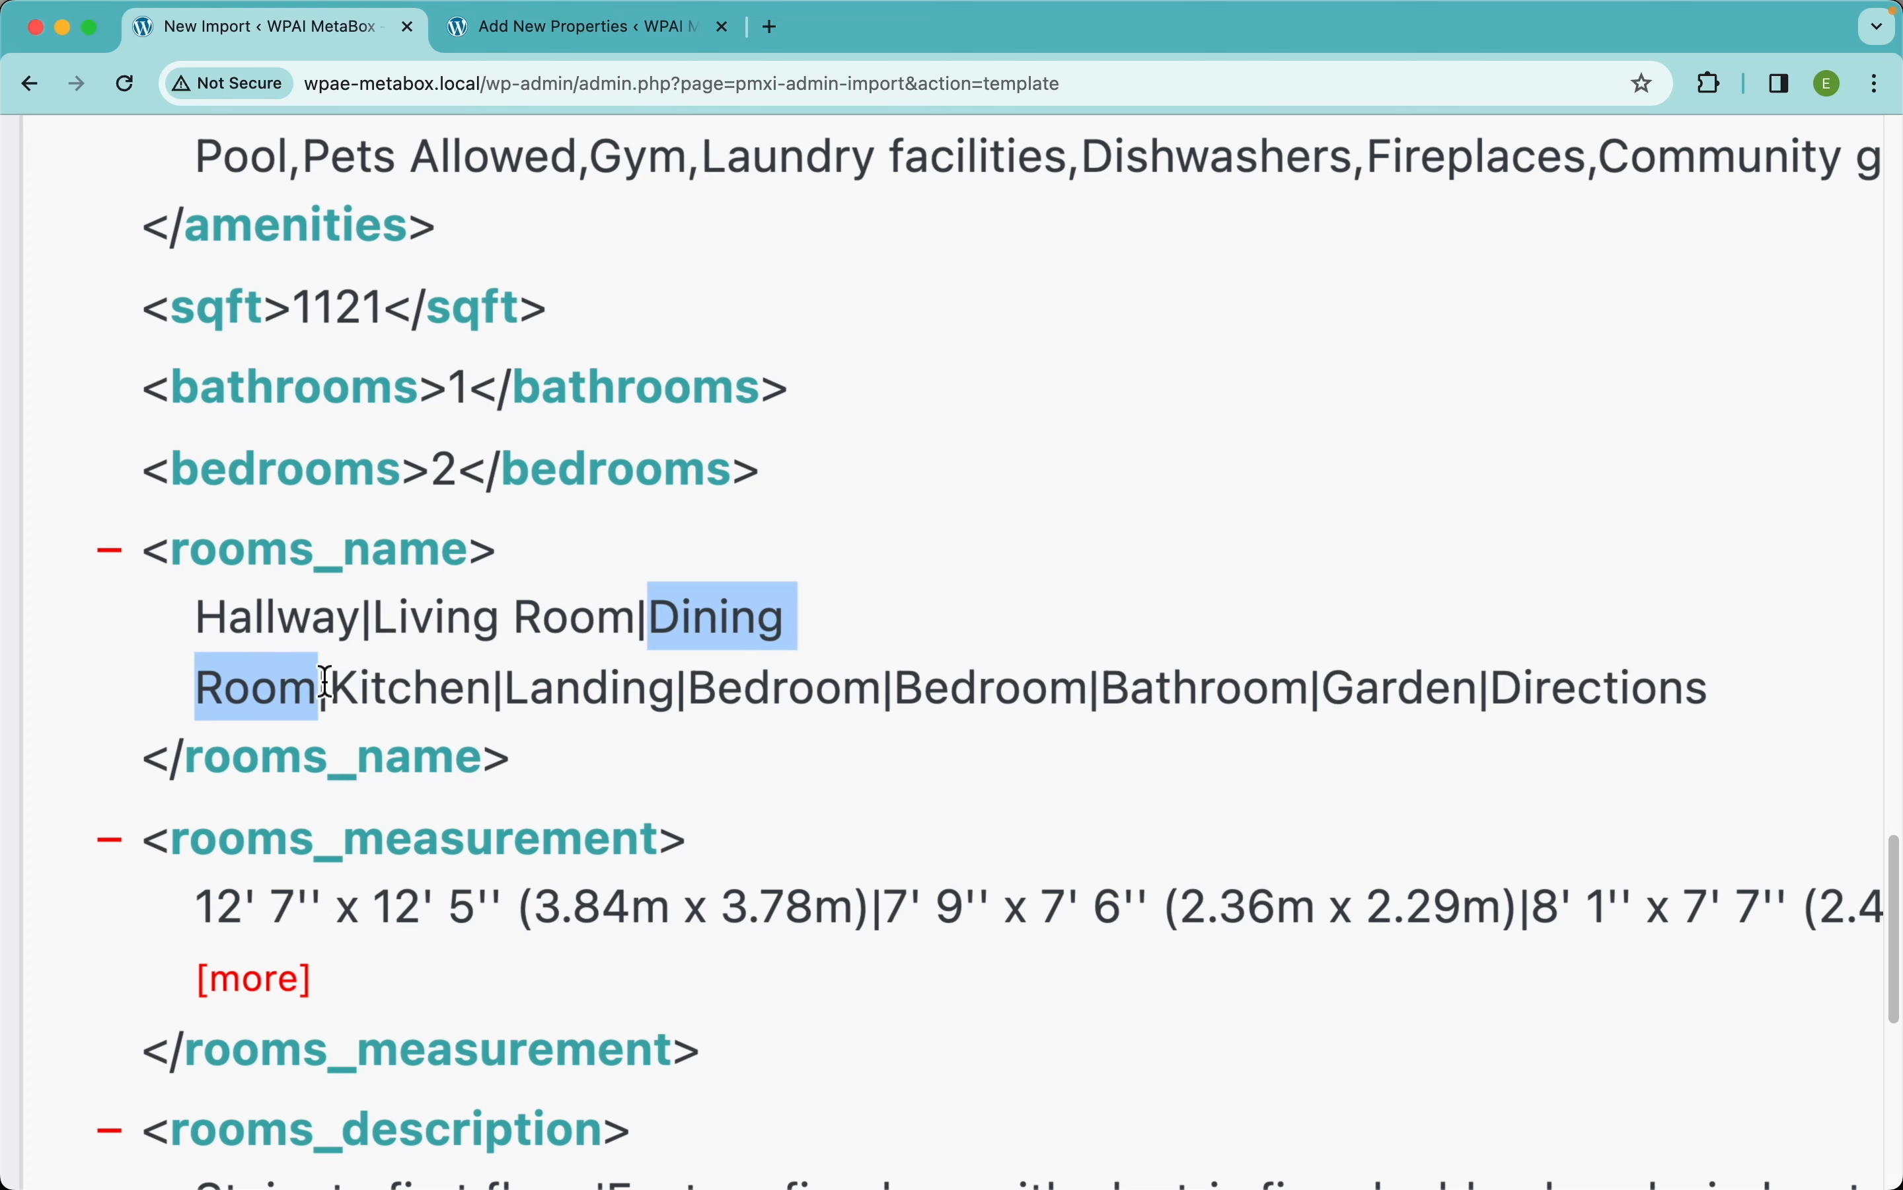
pyautogui.click(361, 625)
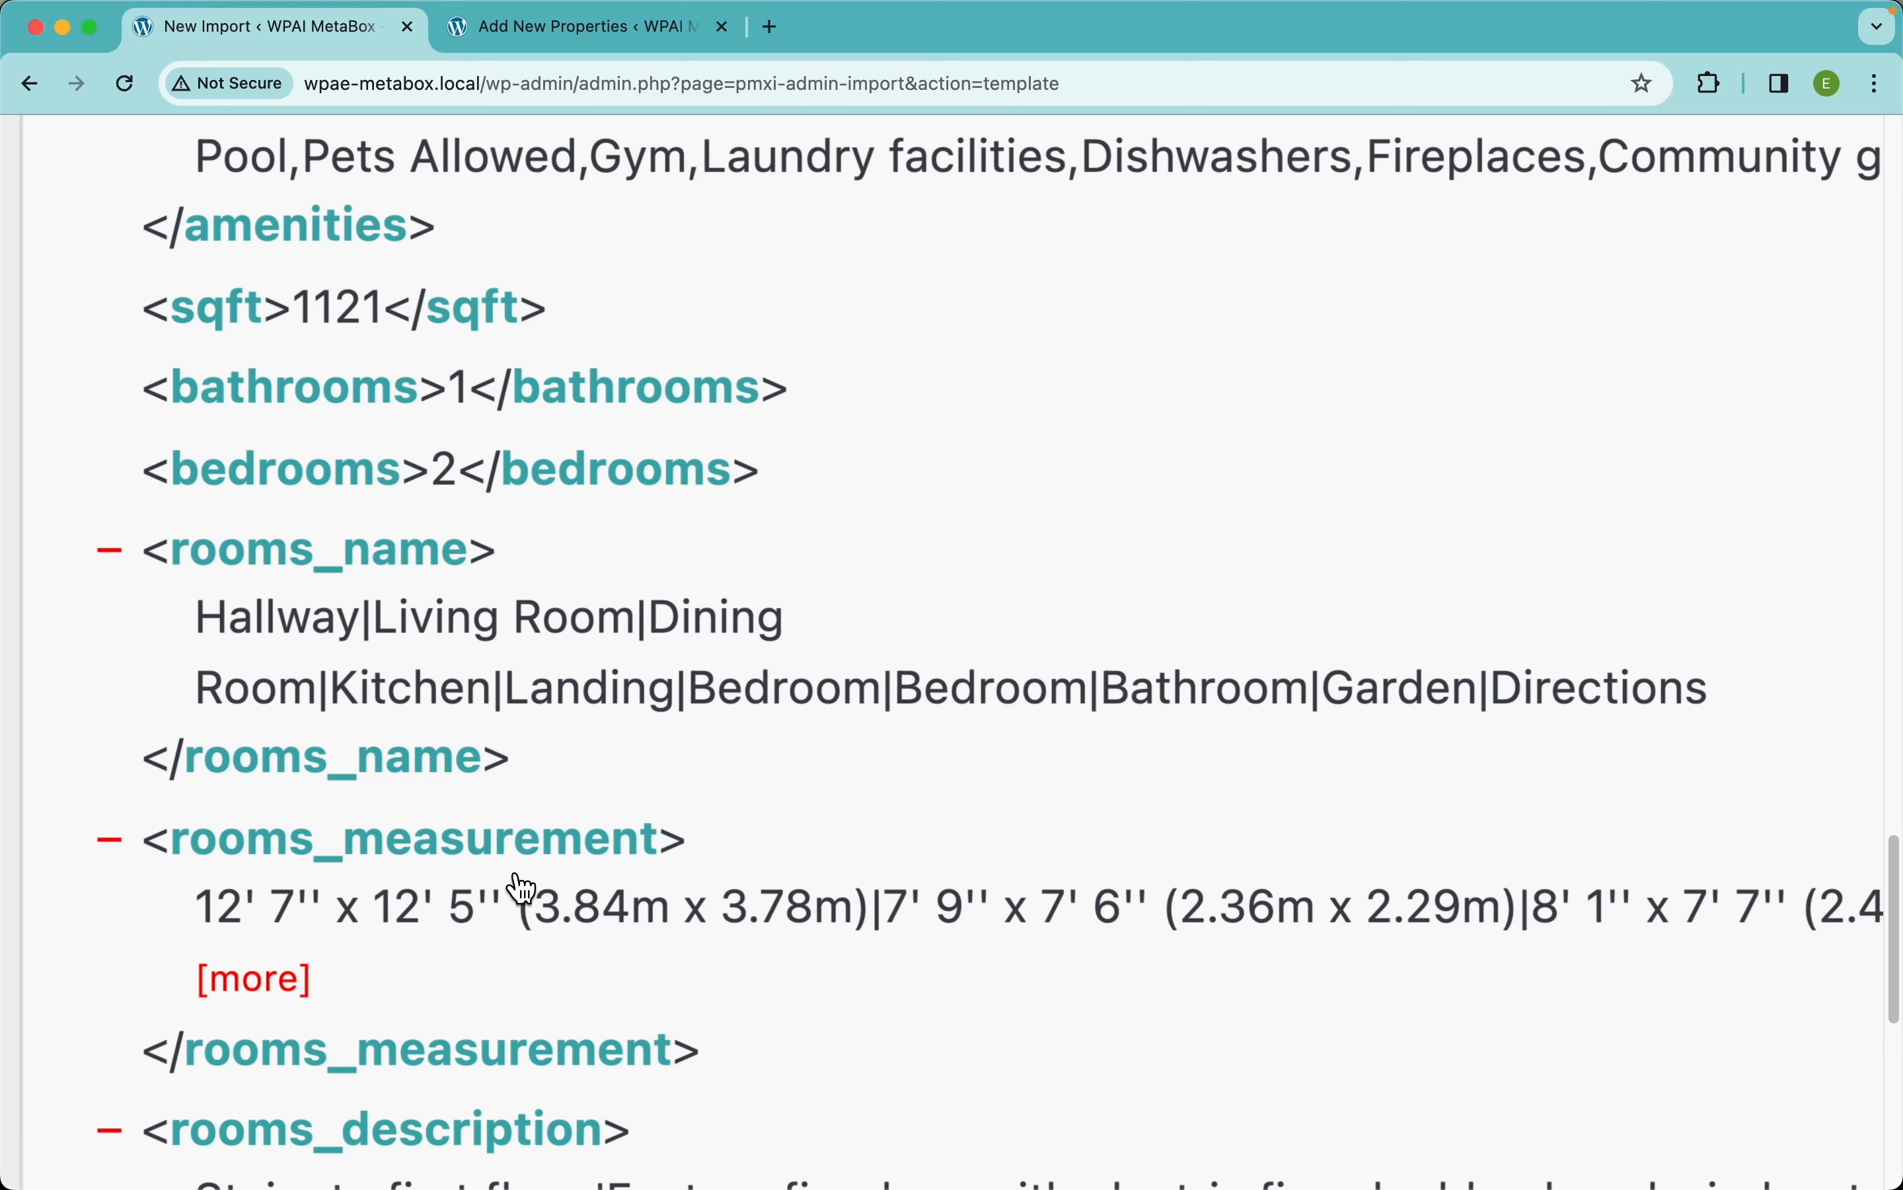
pyautogui.scroll(-5, 756, 792)
pyautogui.scroll(1, 592, 885)
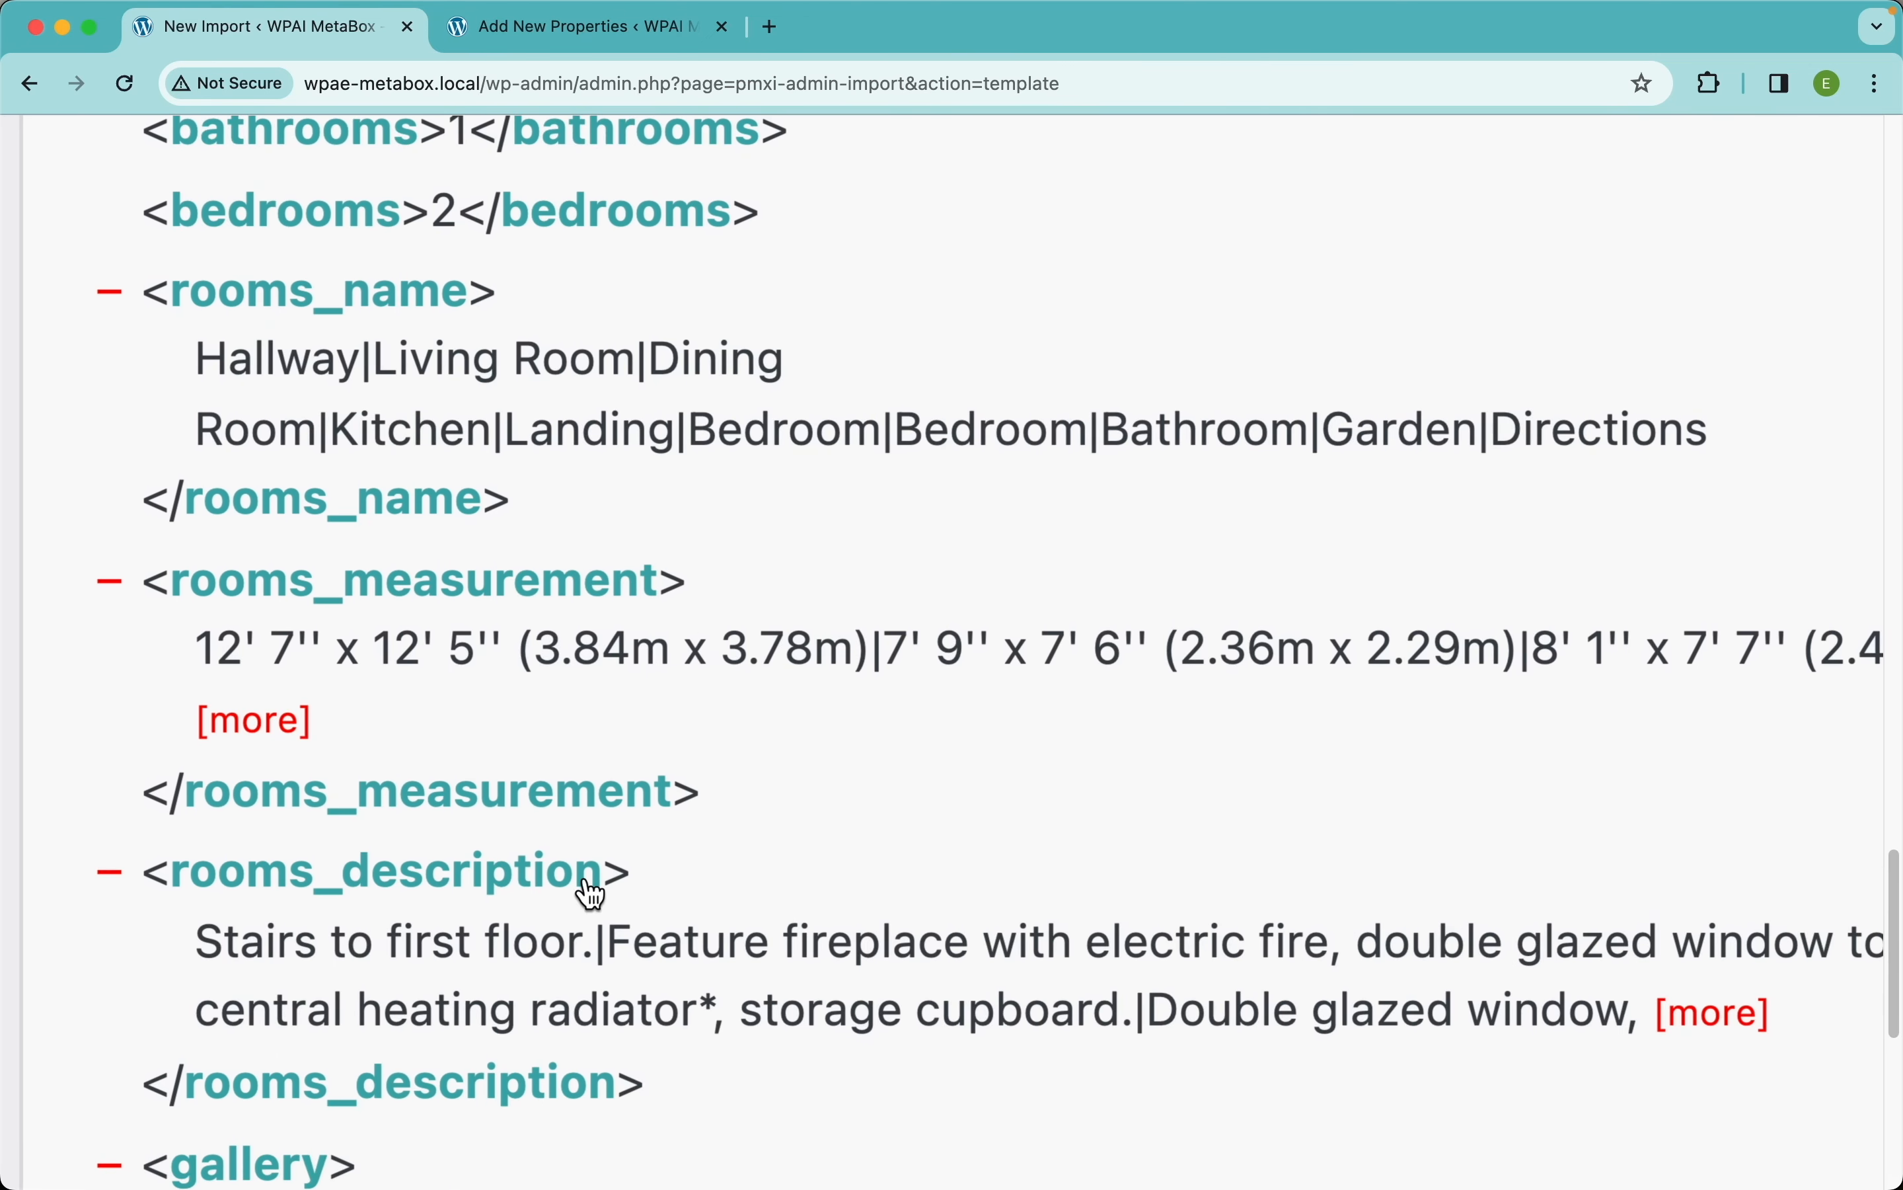
# - Compare the order of entries across the first record's room names, measurements and descriptions
pyautogui.moveTo(353, 370); pyautogui.dragTo(198, 366)
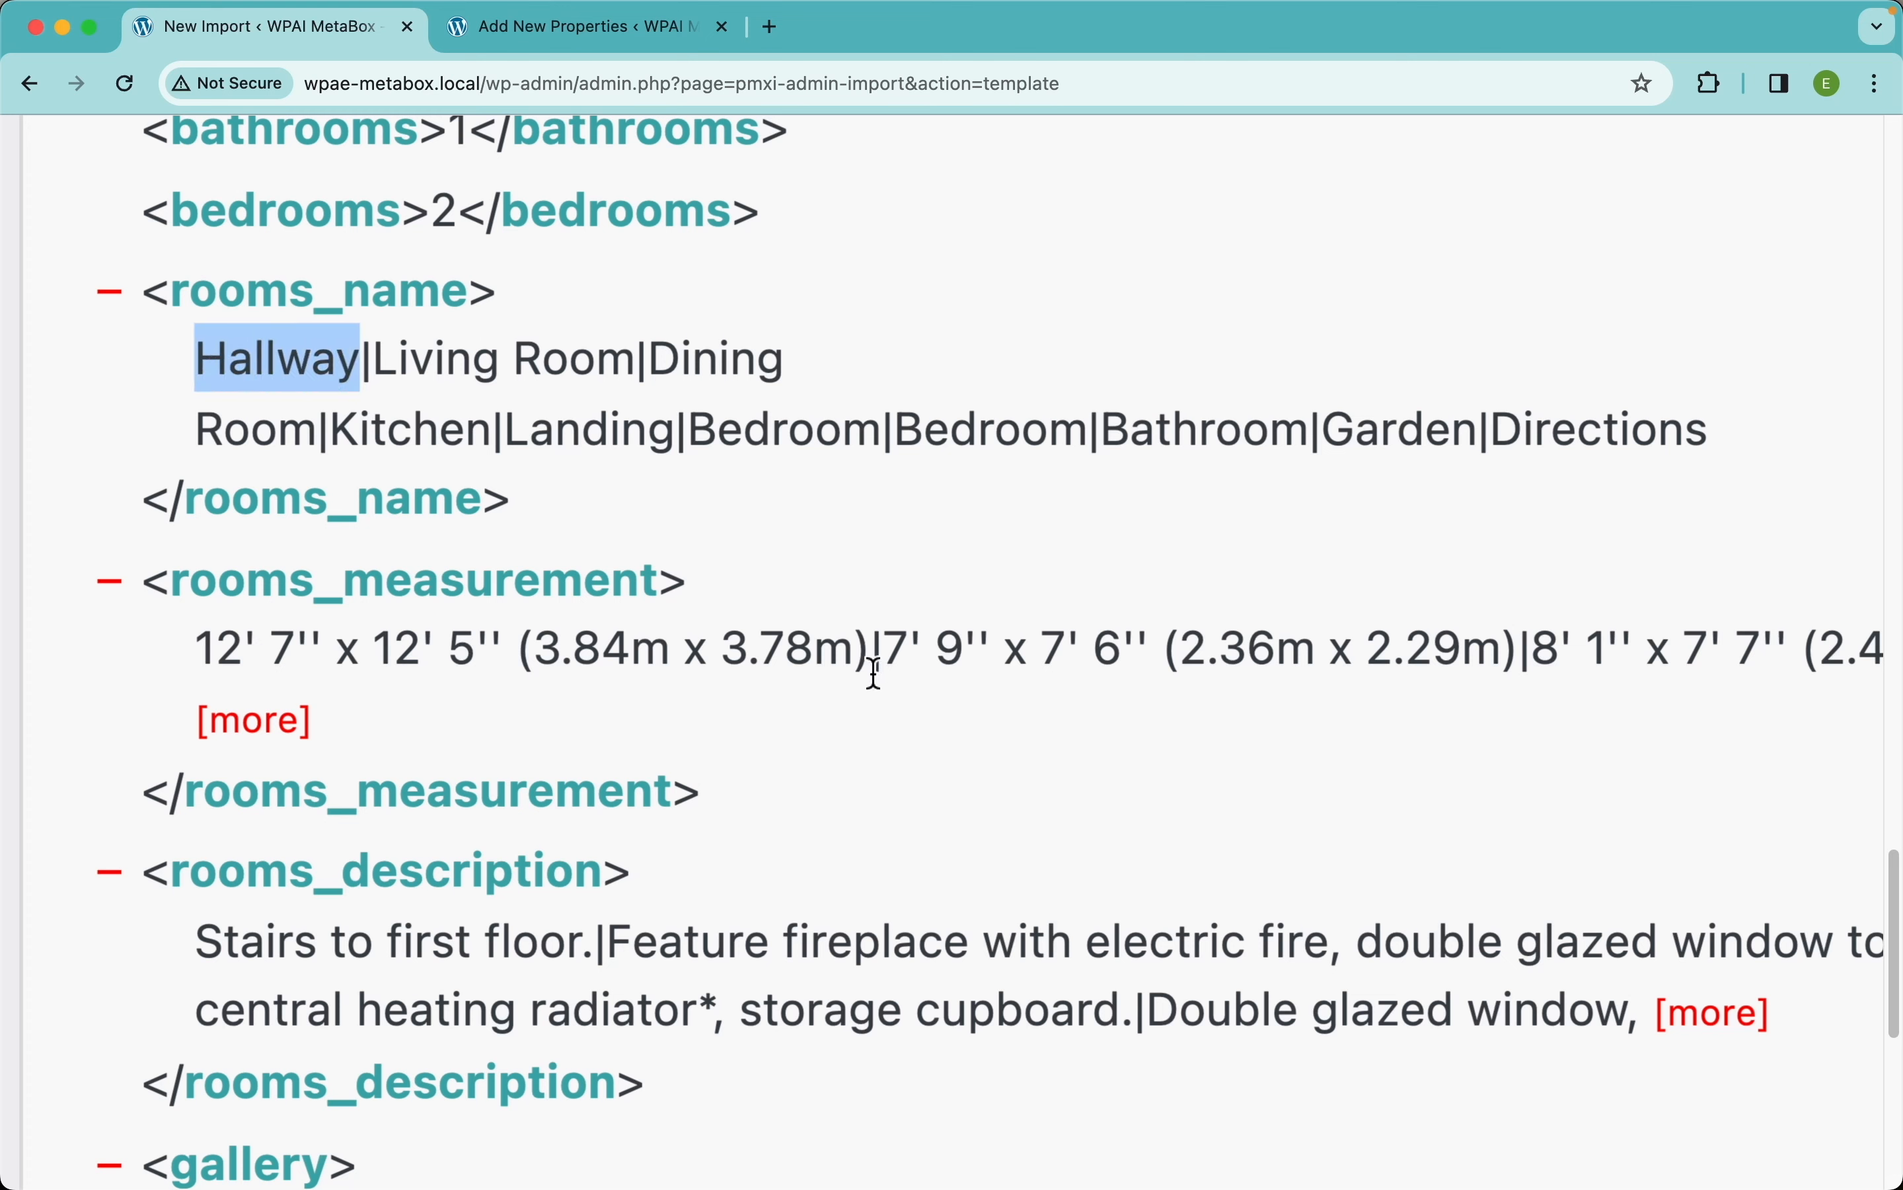
pyautogui.moveTo(870, 665); pyautogui.dragTo(337, 689)
pyautogui.moveTo(217, 676); pyautogui.dragTo(194, 673)
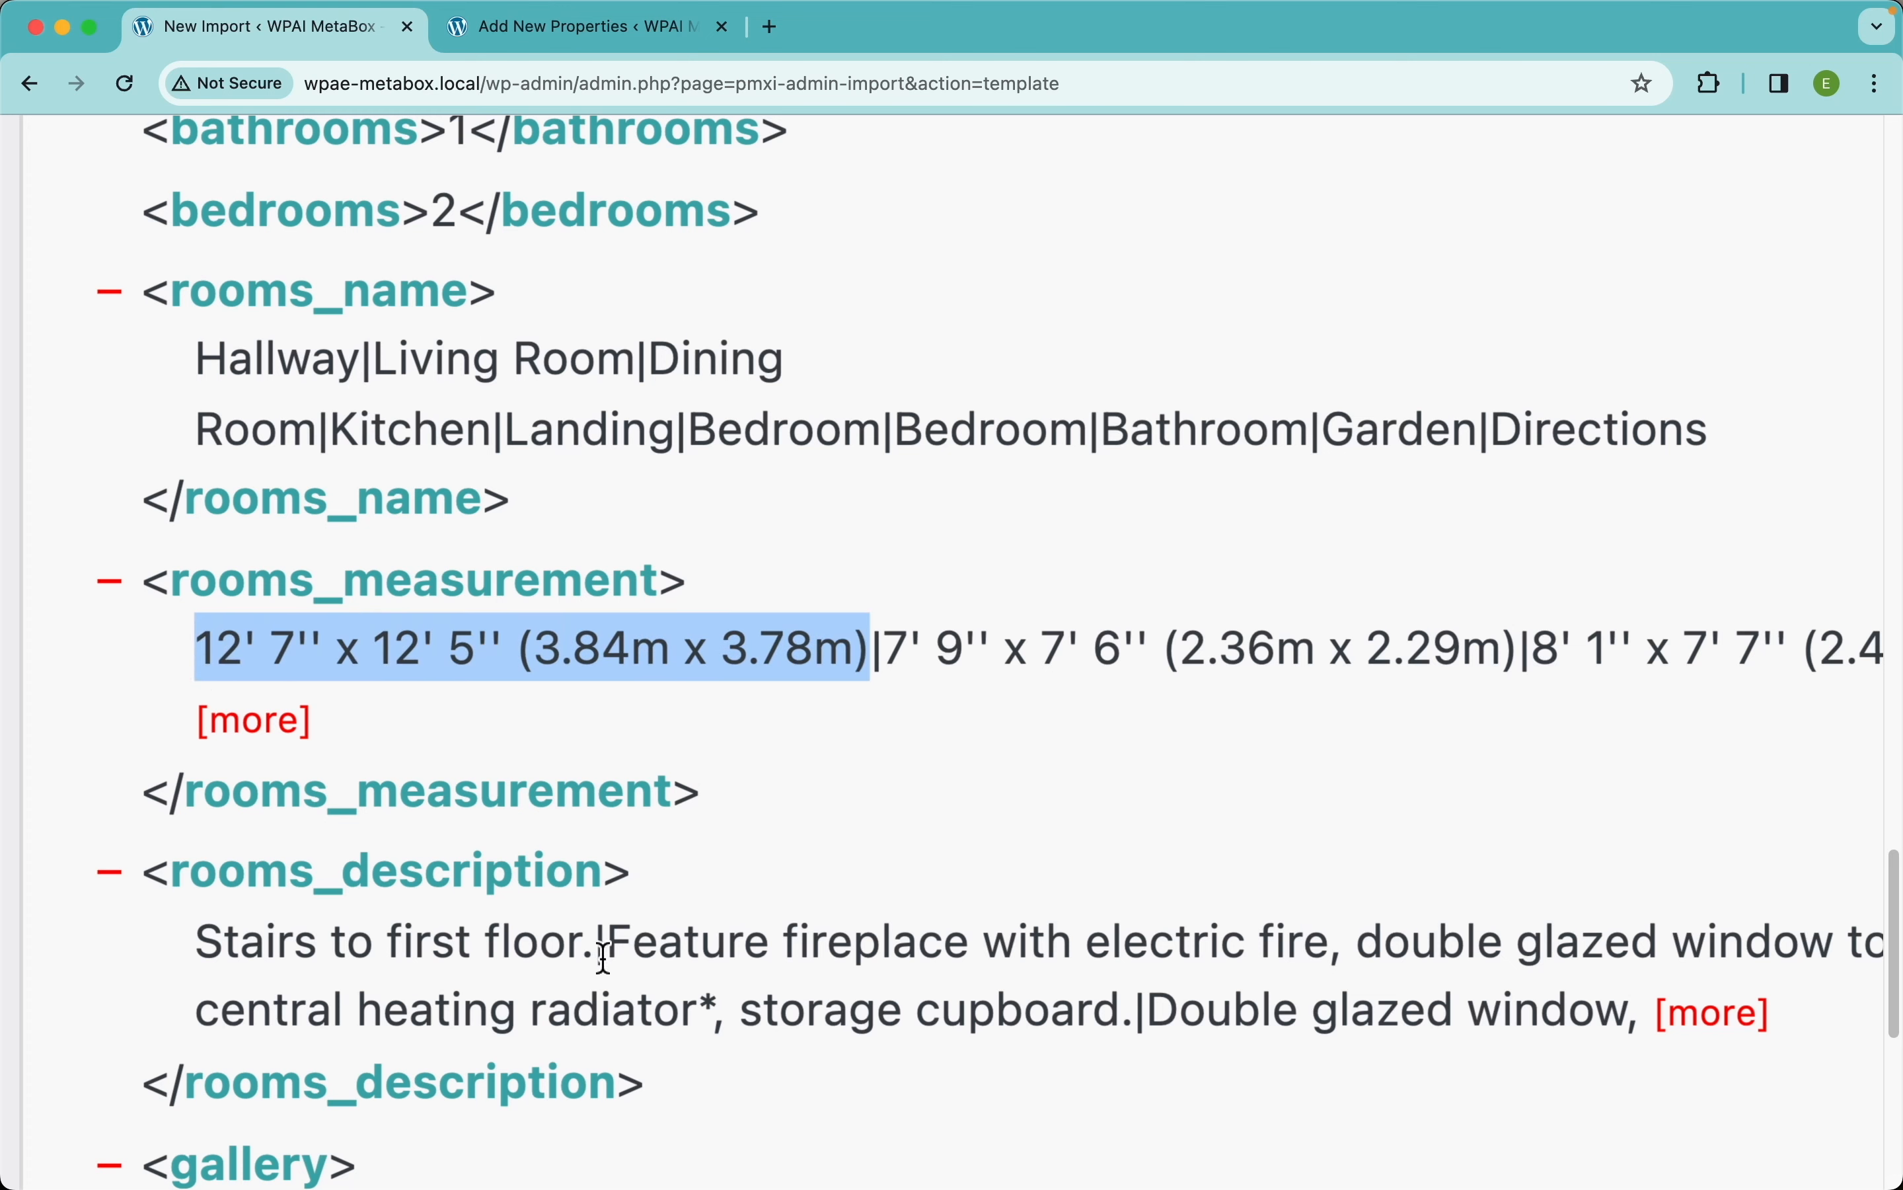
pyautogui.click(597, 954)
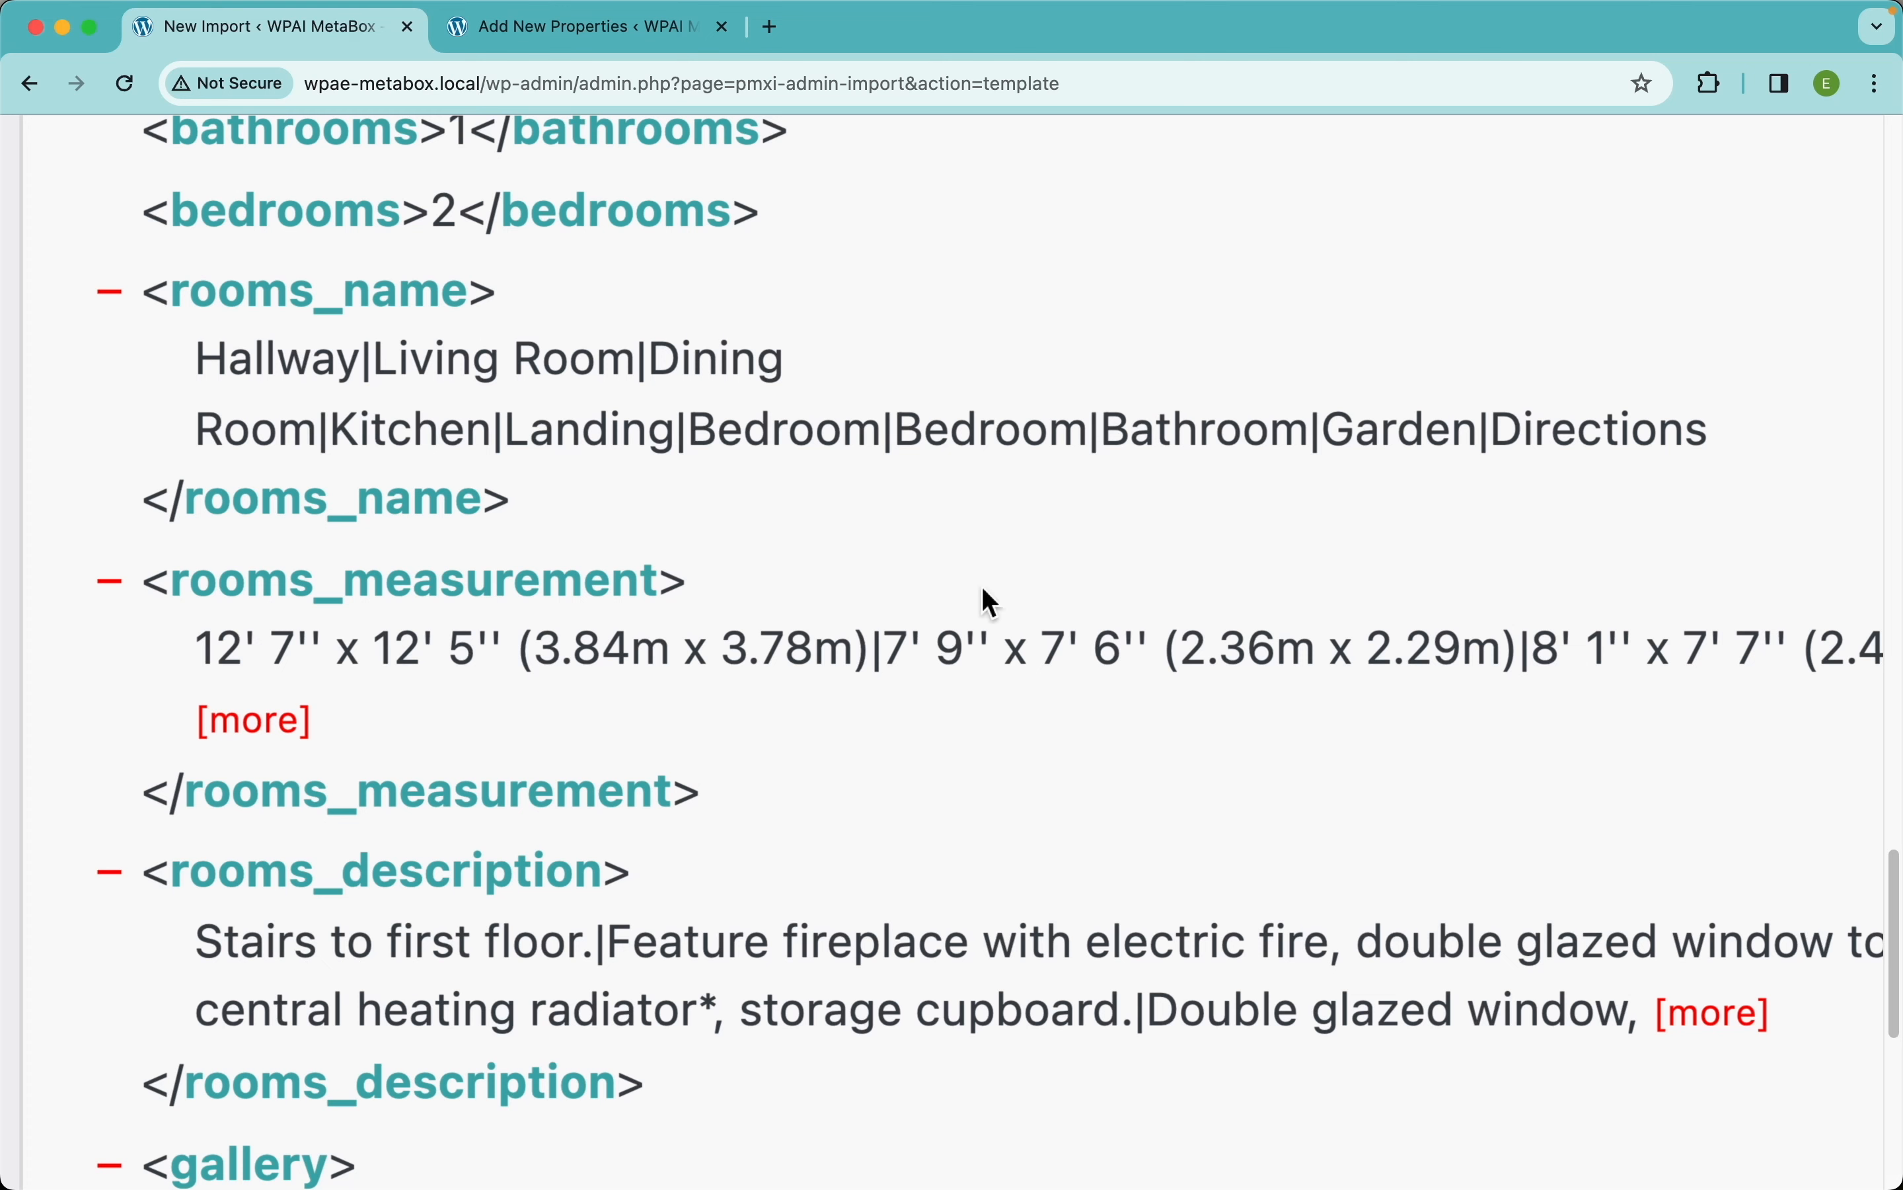
pyautogui.moveTo(906, 653); pyautogui.dragTo(1433, 651)
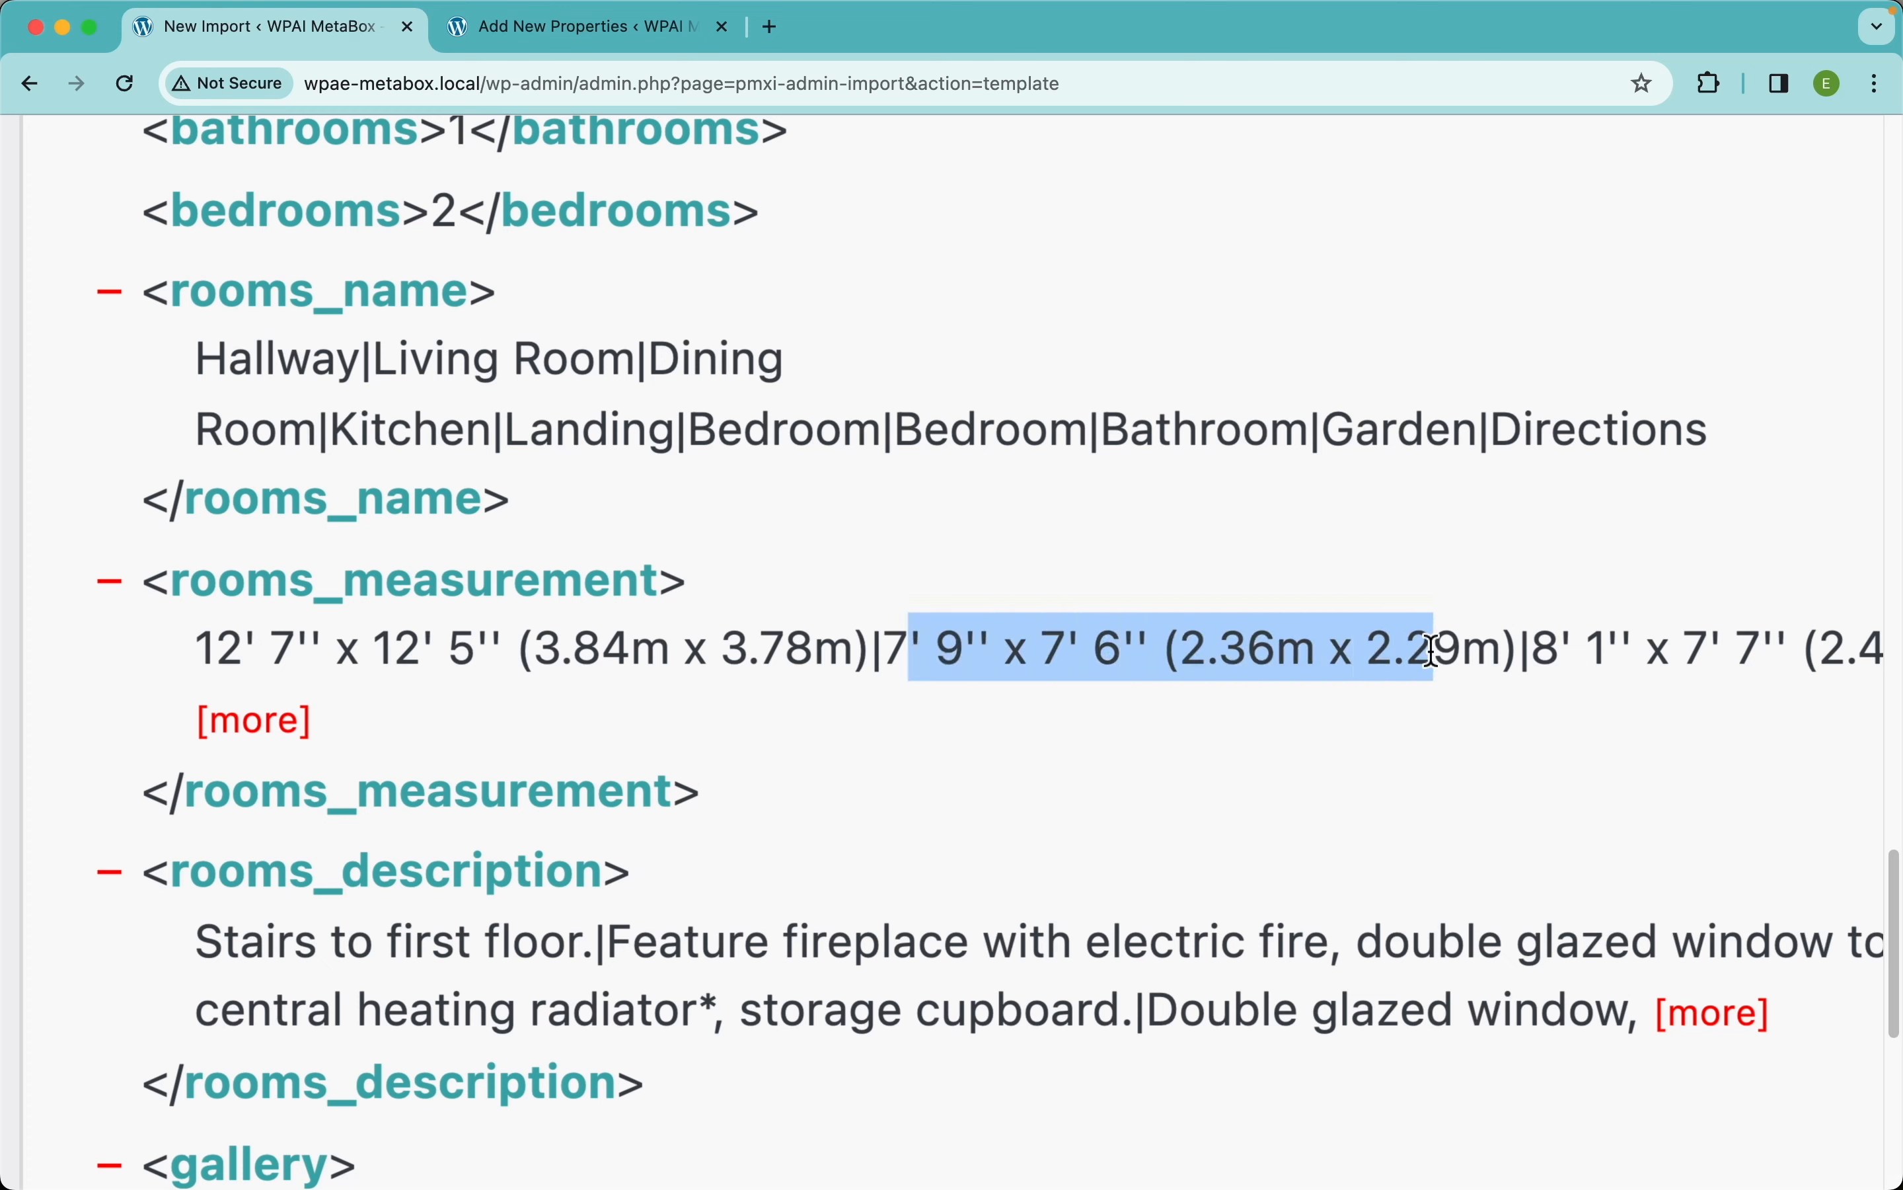
pyautogui.moveTo(611, 940); pyautogui.dragTo(1411, 942)
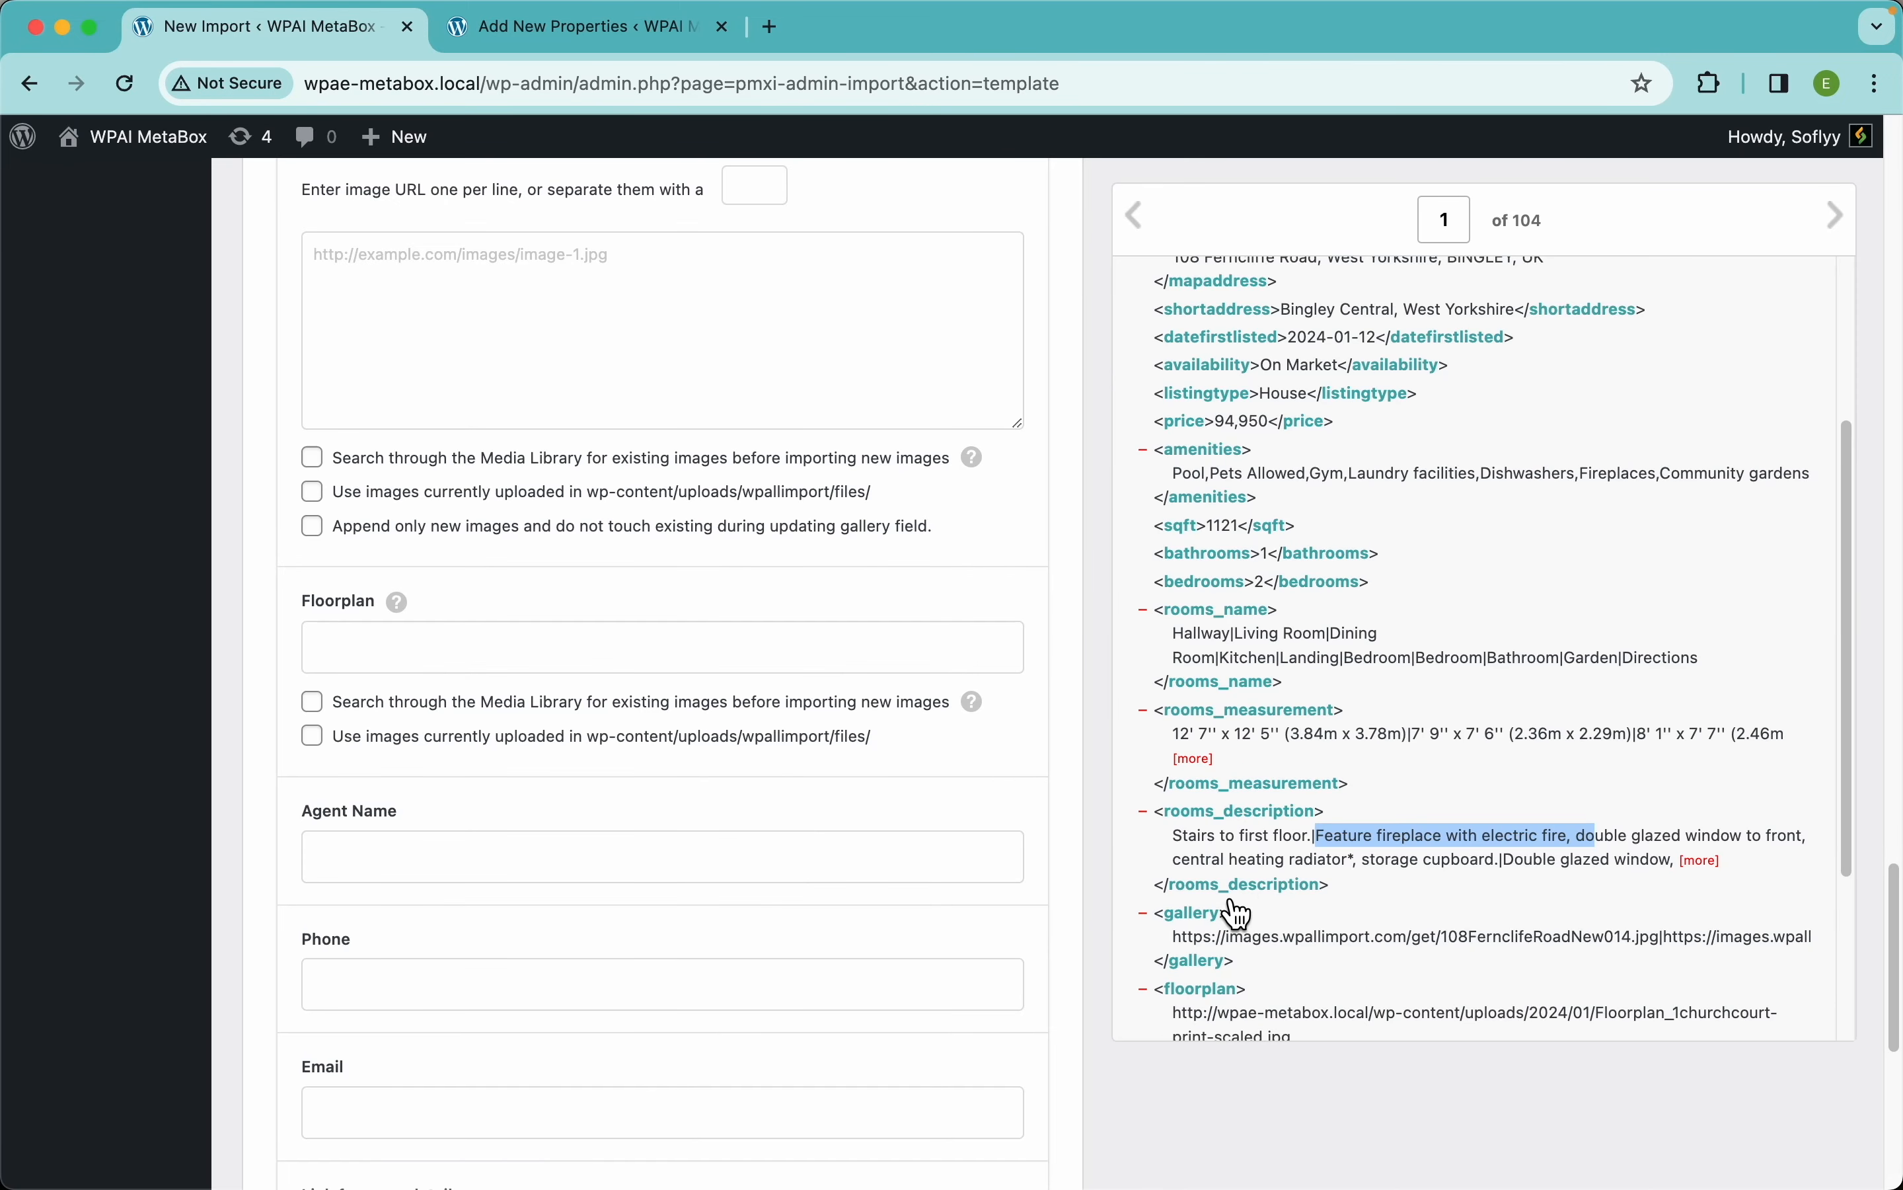
pyautogui.click(1436, 546)
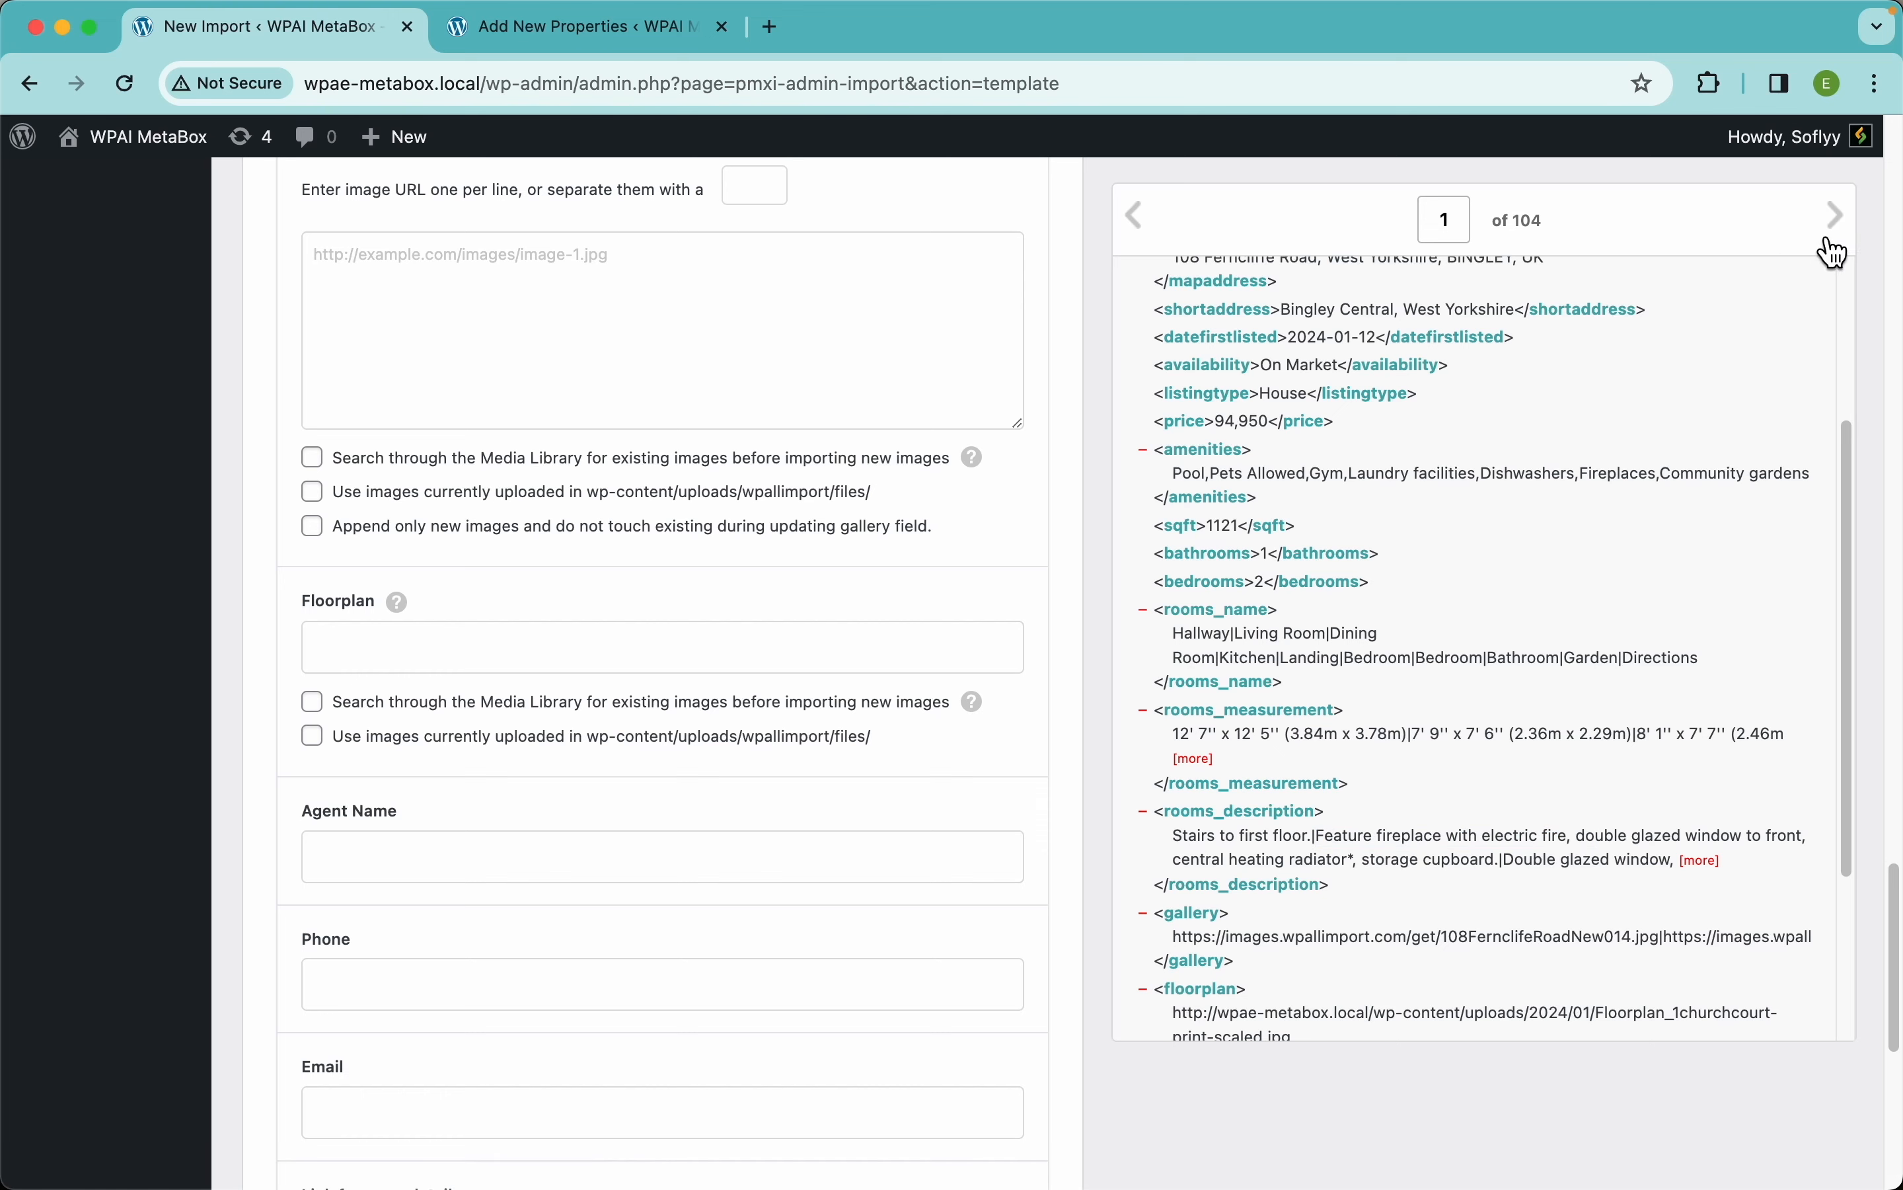
# - View the room names in record 2 for comparison, and go back to record 1
pyautogui.click(1838, 220)
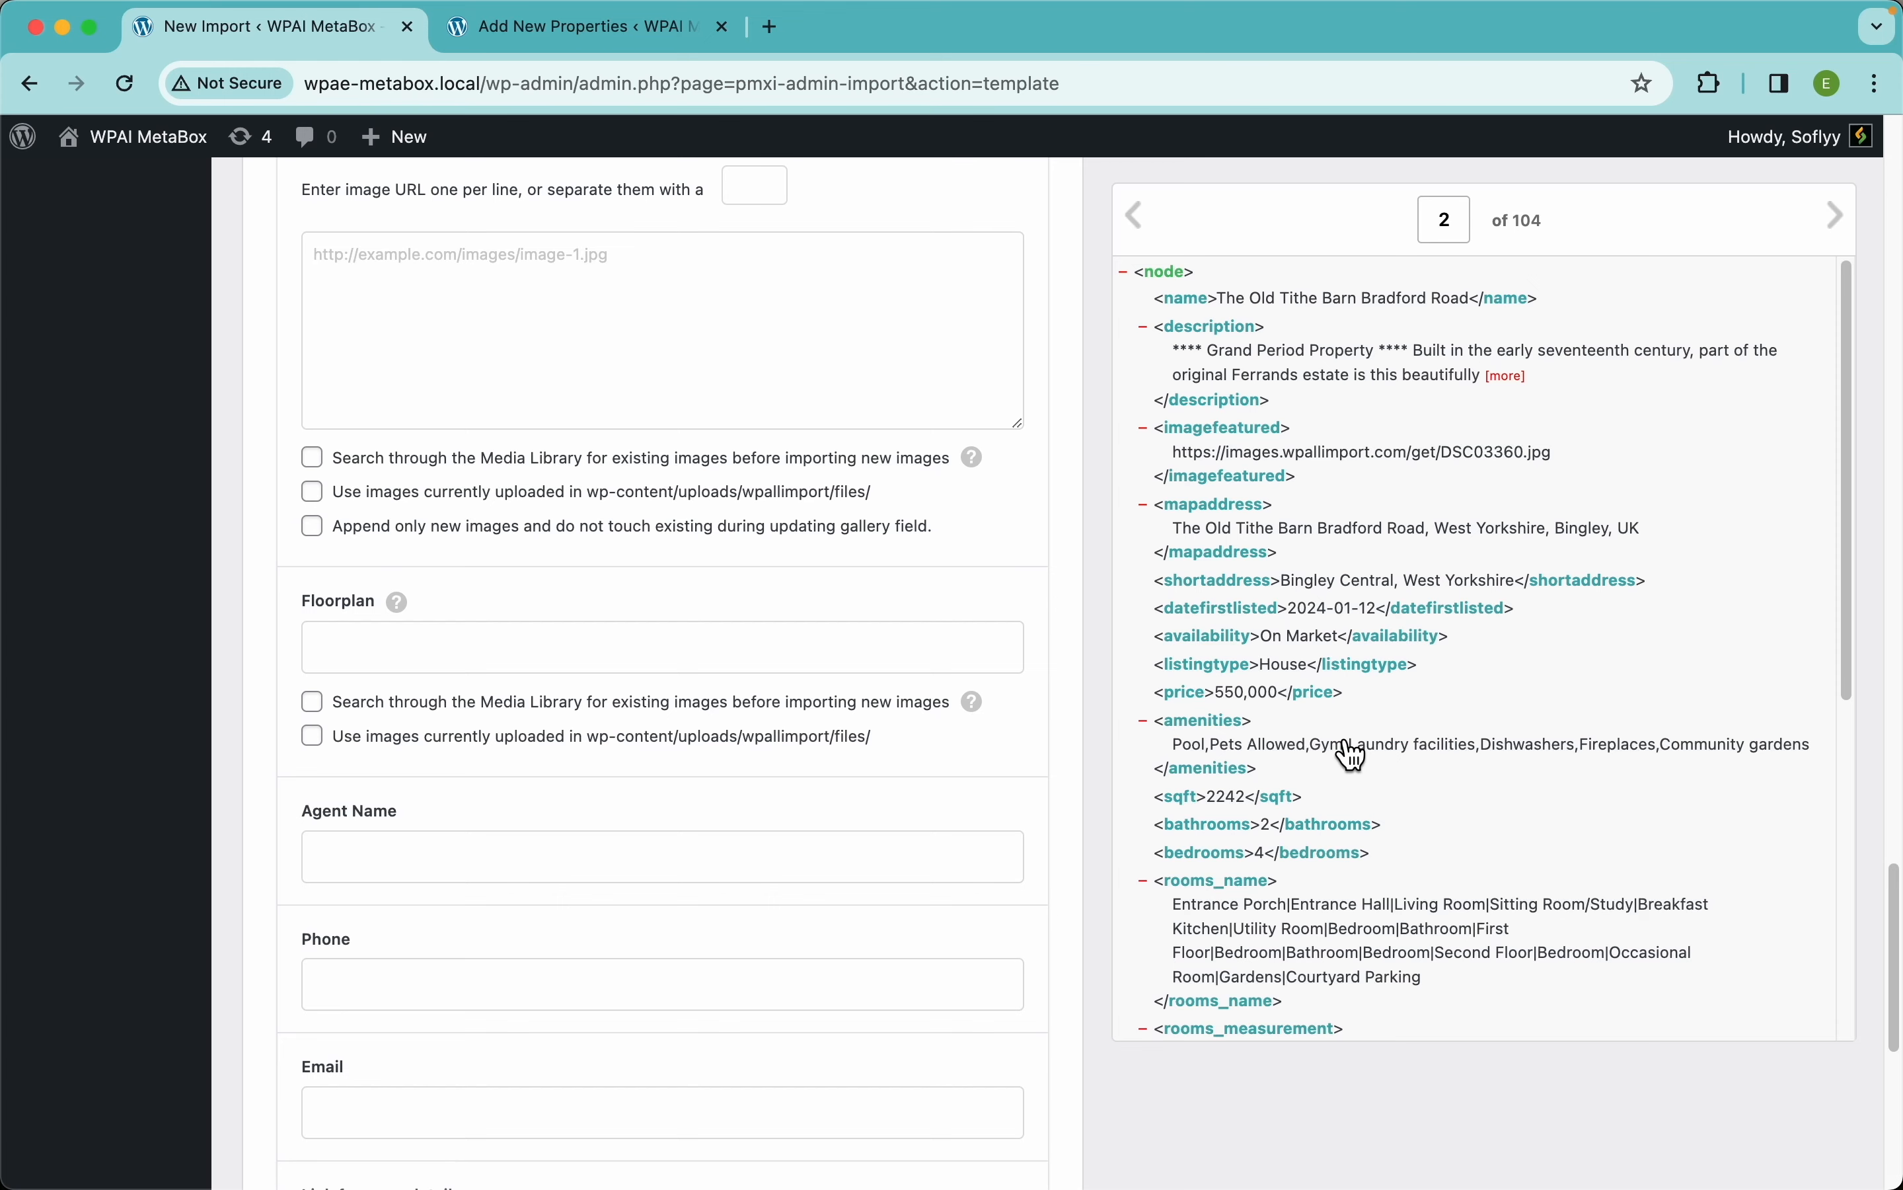
pyautogui.scroll(-5, 1353, 755)
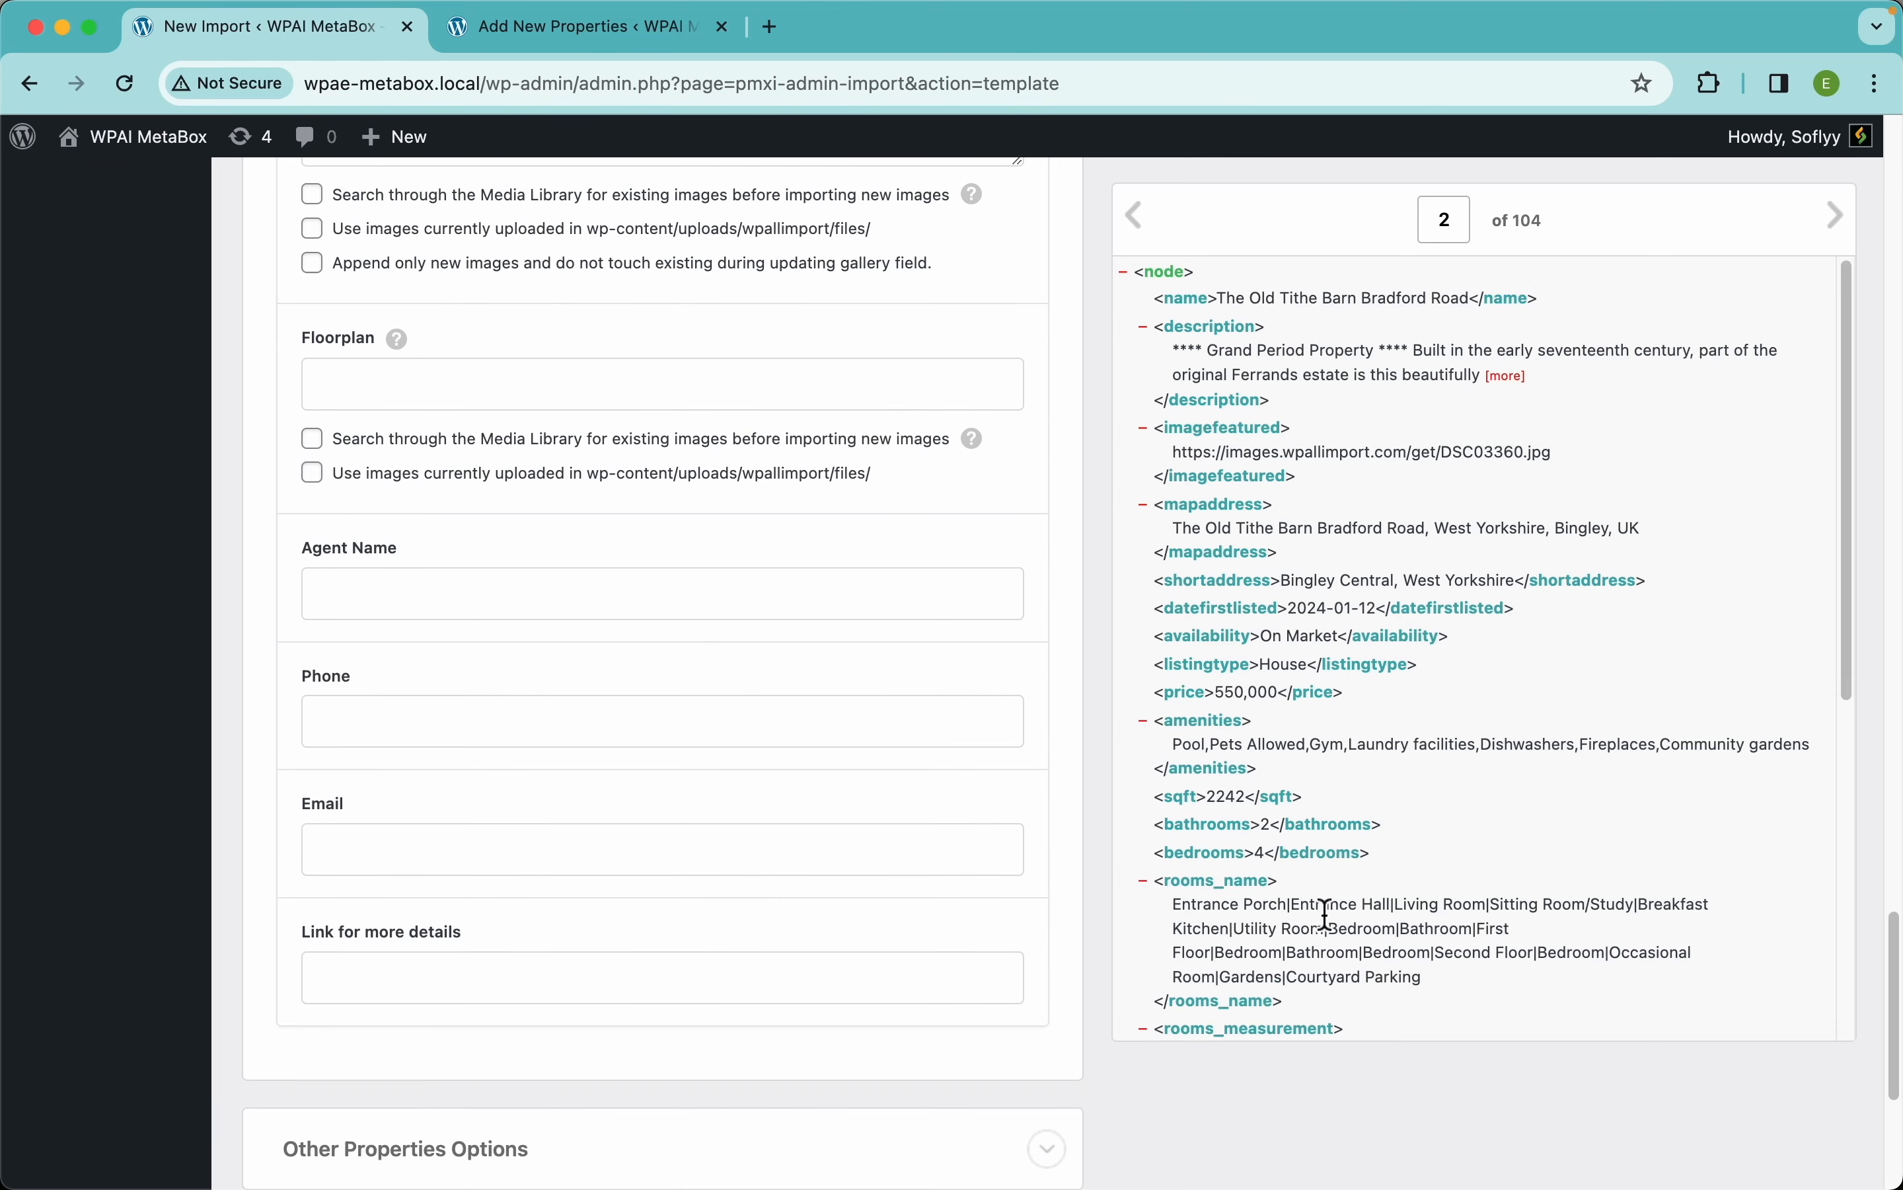
pyautogui.scroll(15, 896, 696)
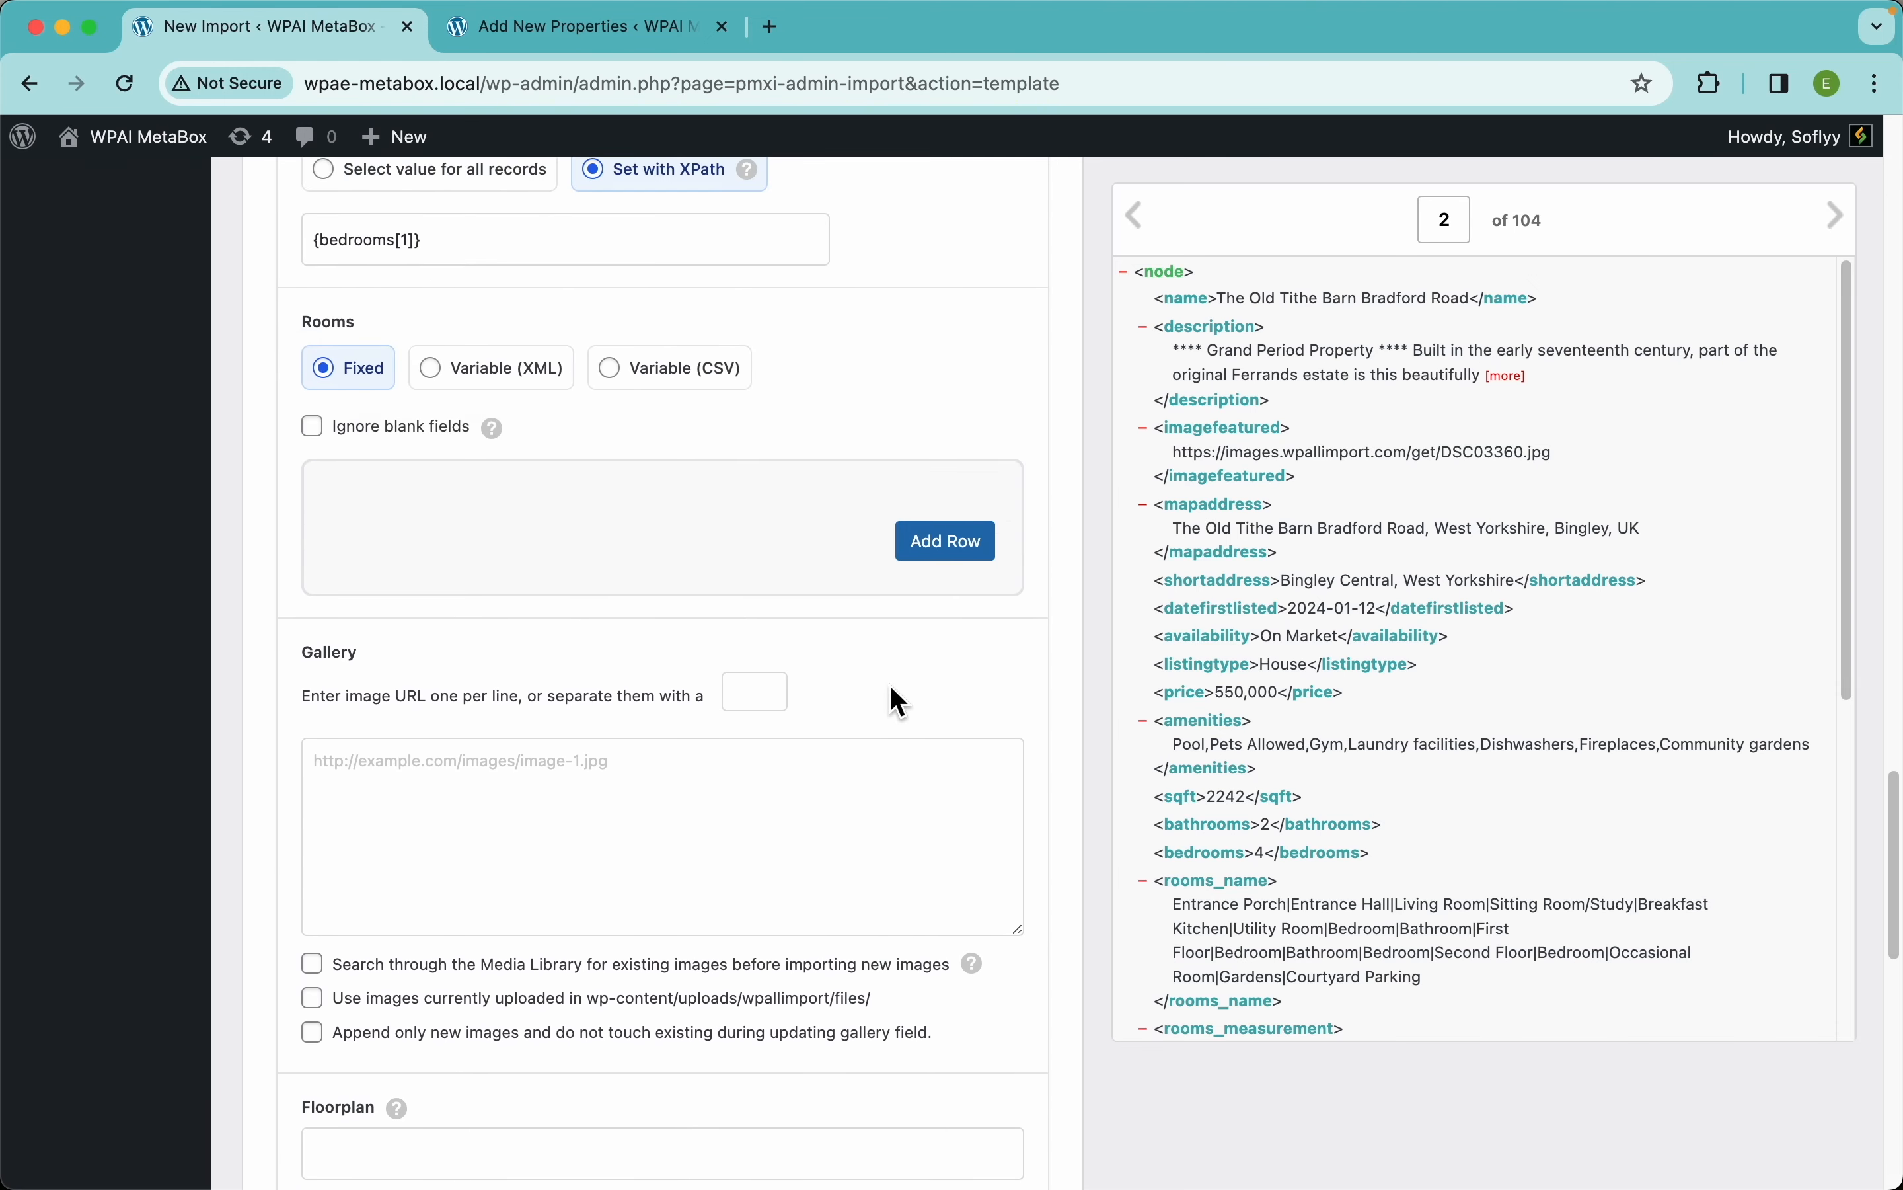
pyautogui.scroll(1, 897, 700)
pyautogui.click(1133, 224)
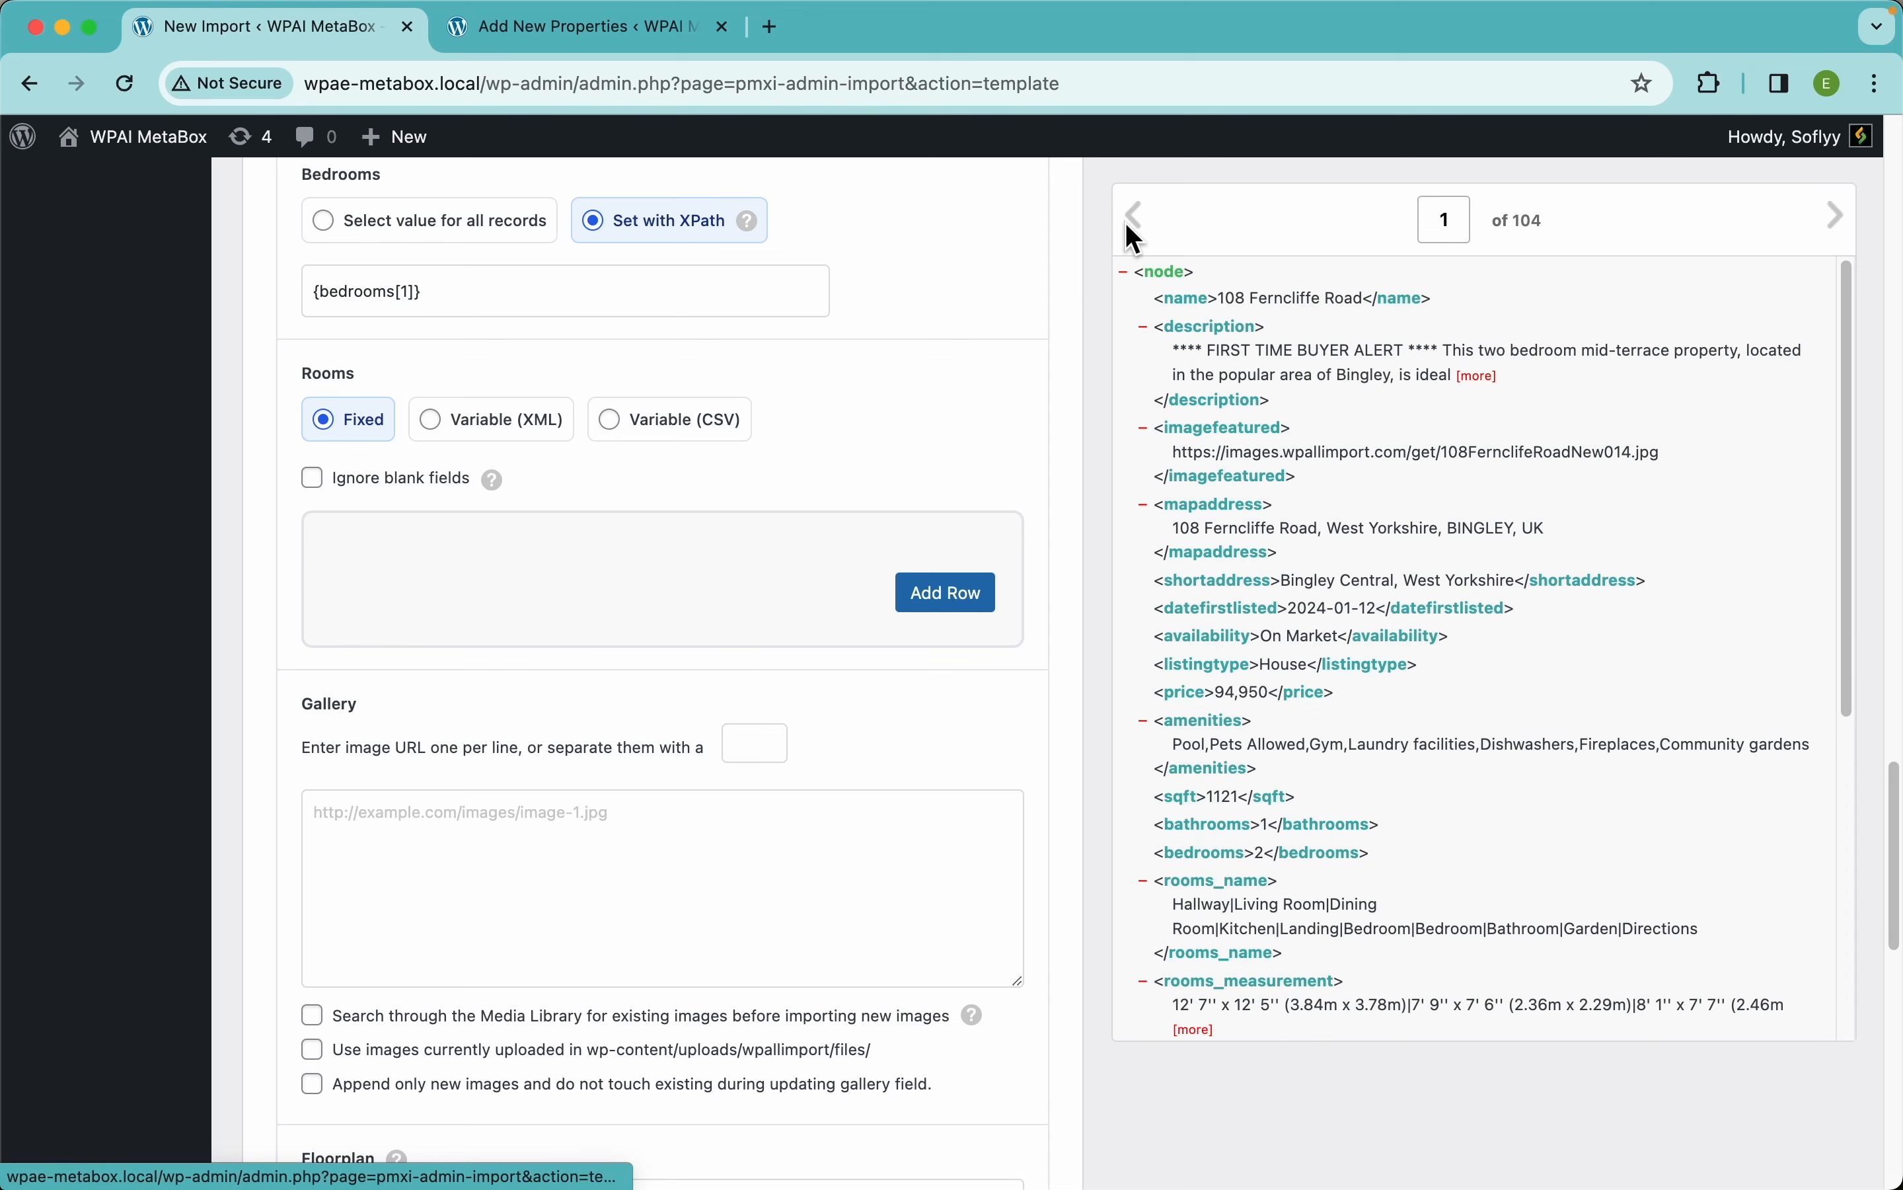
# - Set the Rooms group to Variable (CSV) and enable Ignore blank fields
pyautogui.click(674, 451)
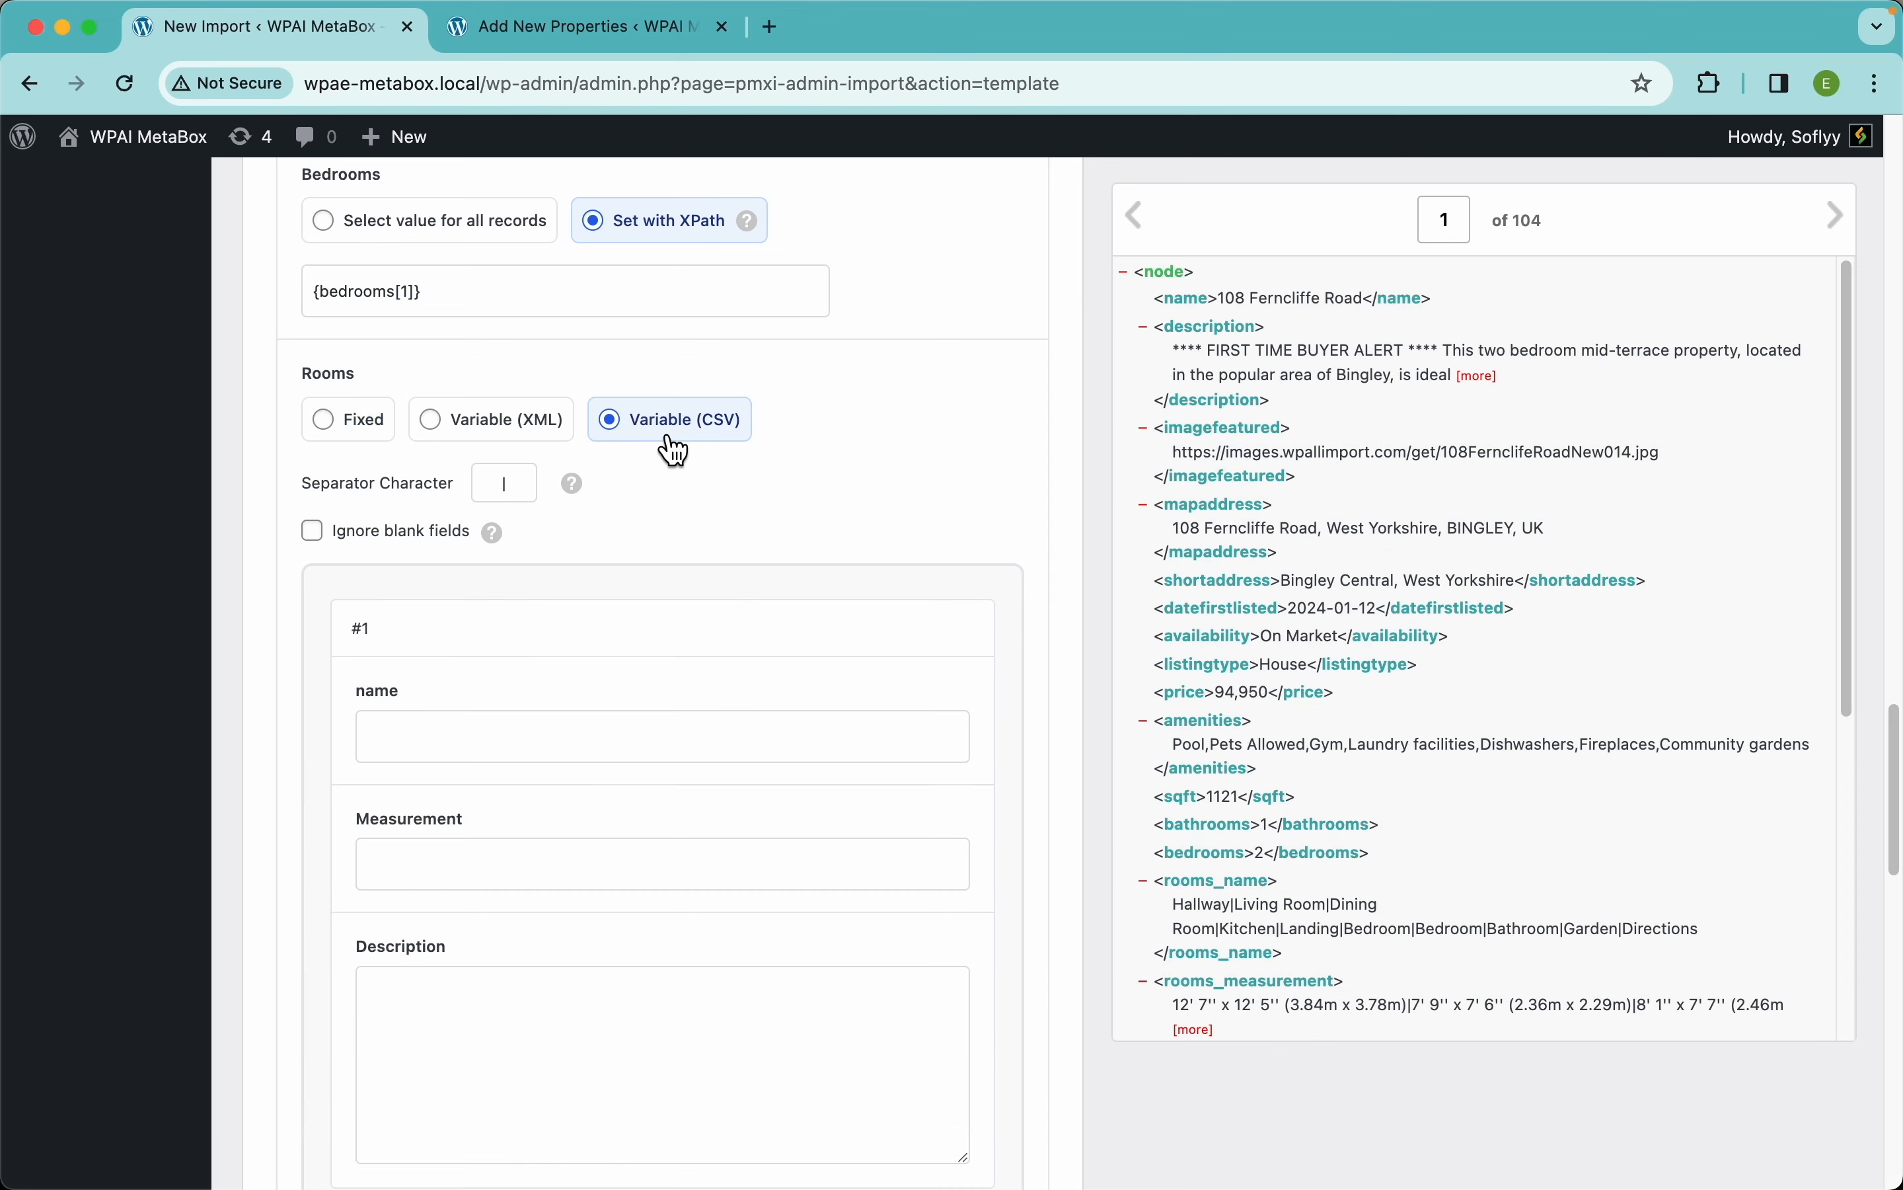
pyautogui.click(397, 544)
pyautogui.moveTo(495, 543)
# - Map the Rooms name to {rooms_name[1]}, Measurement to {rooms_measurement[1]} and Description to {rooms_description[1]}
pyautogui.scroll(-3, 1489, 844)
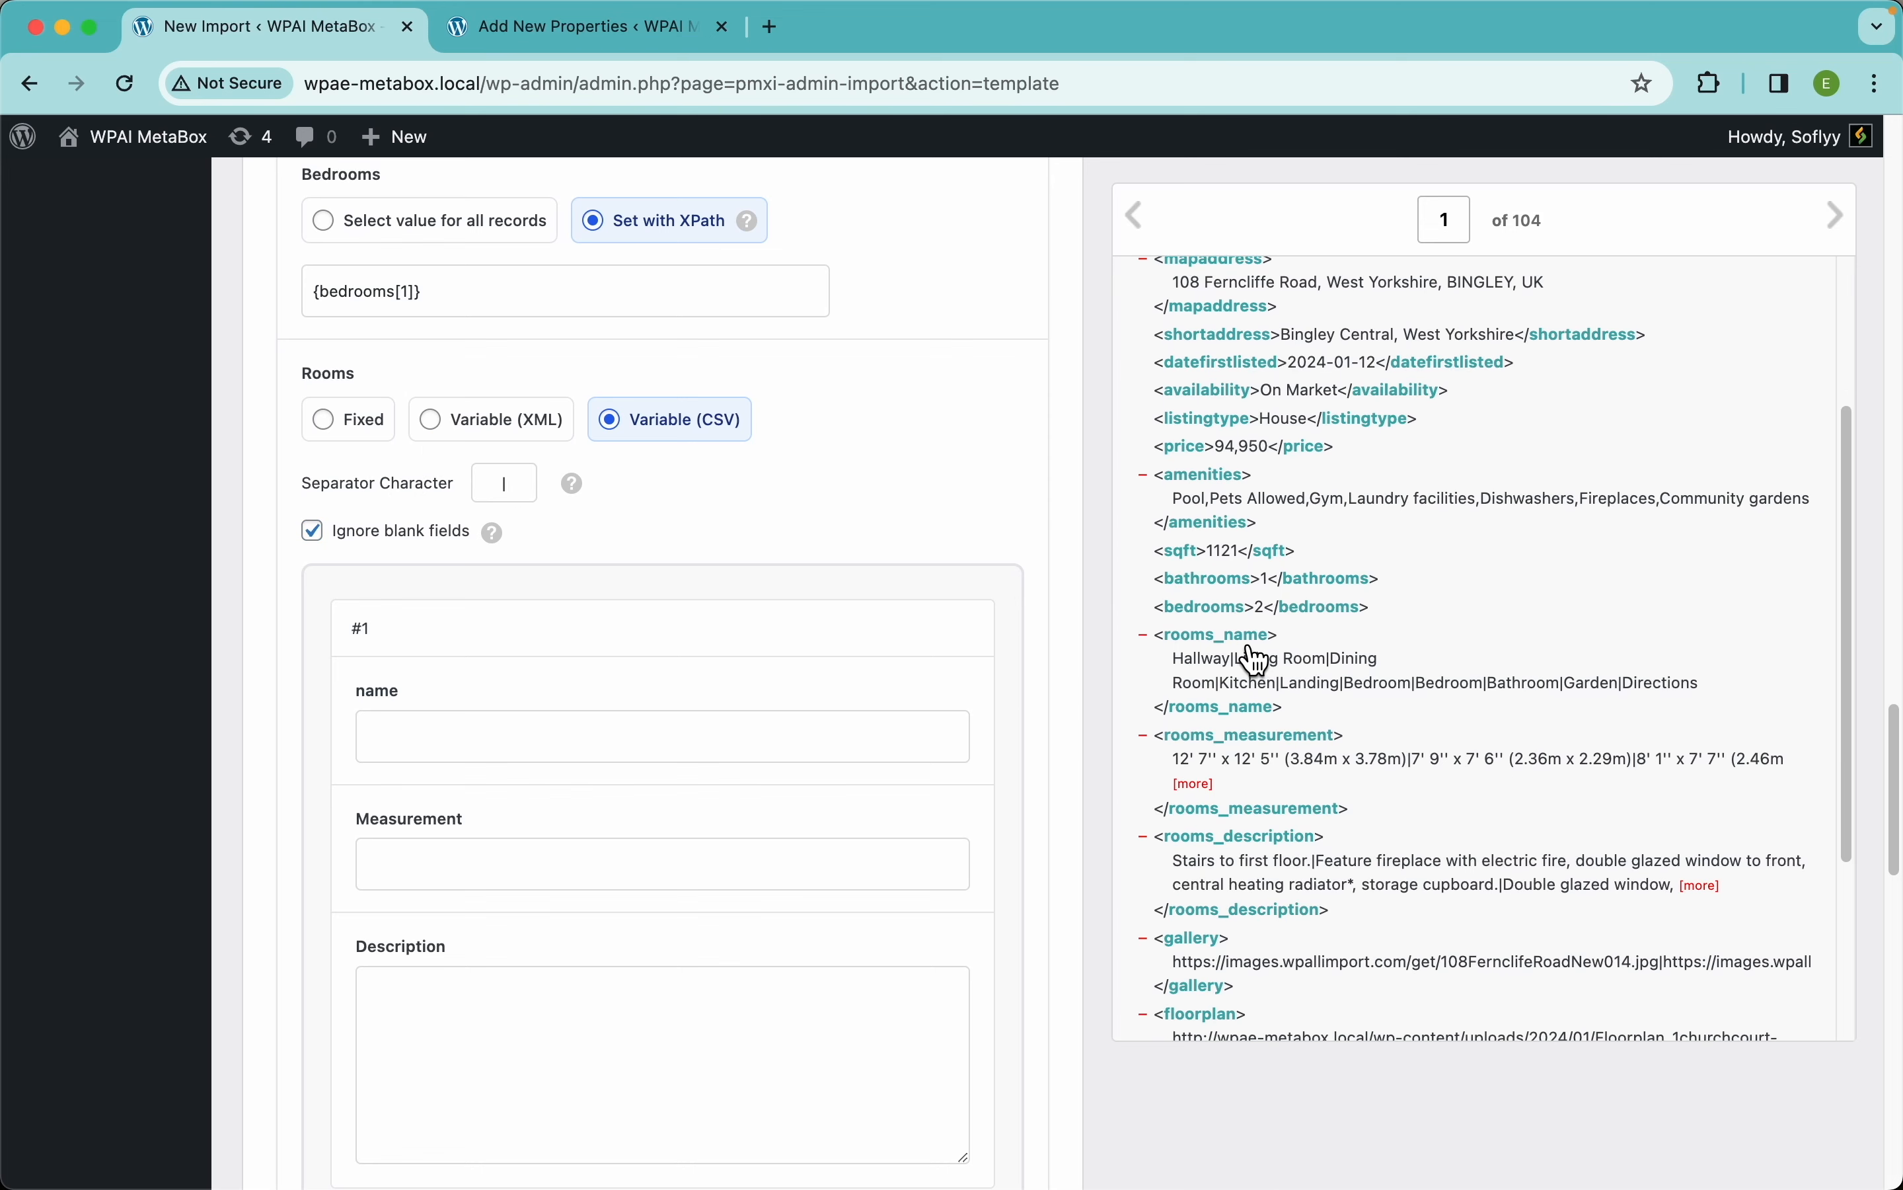
pyautogui.moveTo(1258, 659); pyautogui.dragTo(799, 761)
pyautogui.moveTo(1233, 738); pyautogui.dragTo(787, 862)
pyautogui.moveTo(1315, 869); pyautogui.dragTo(854, 1020)
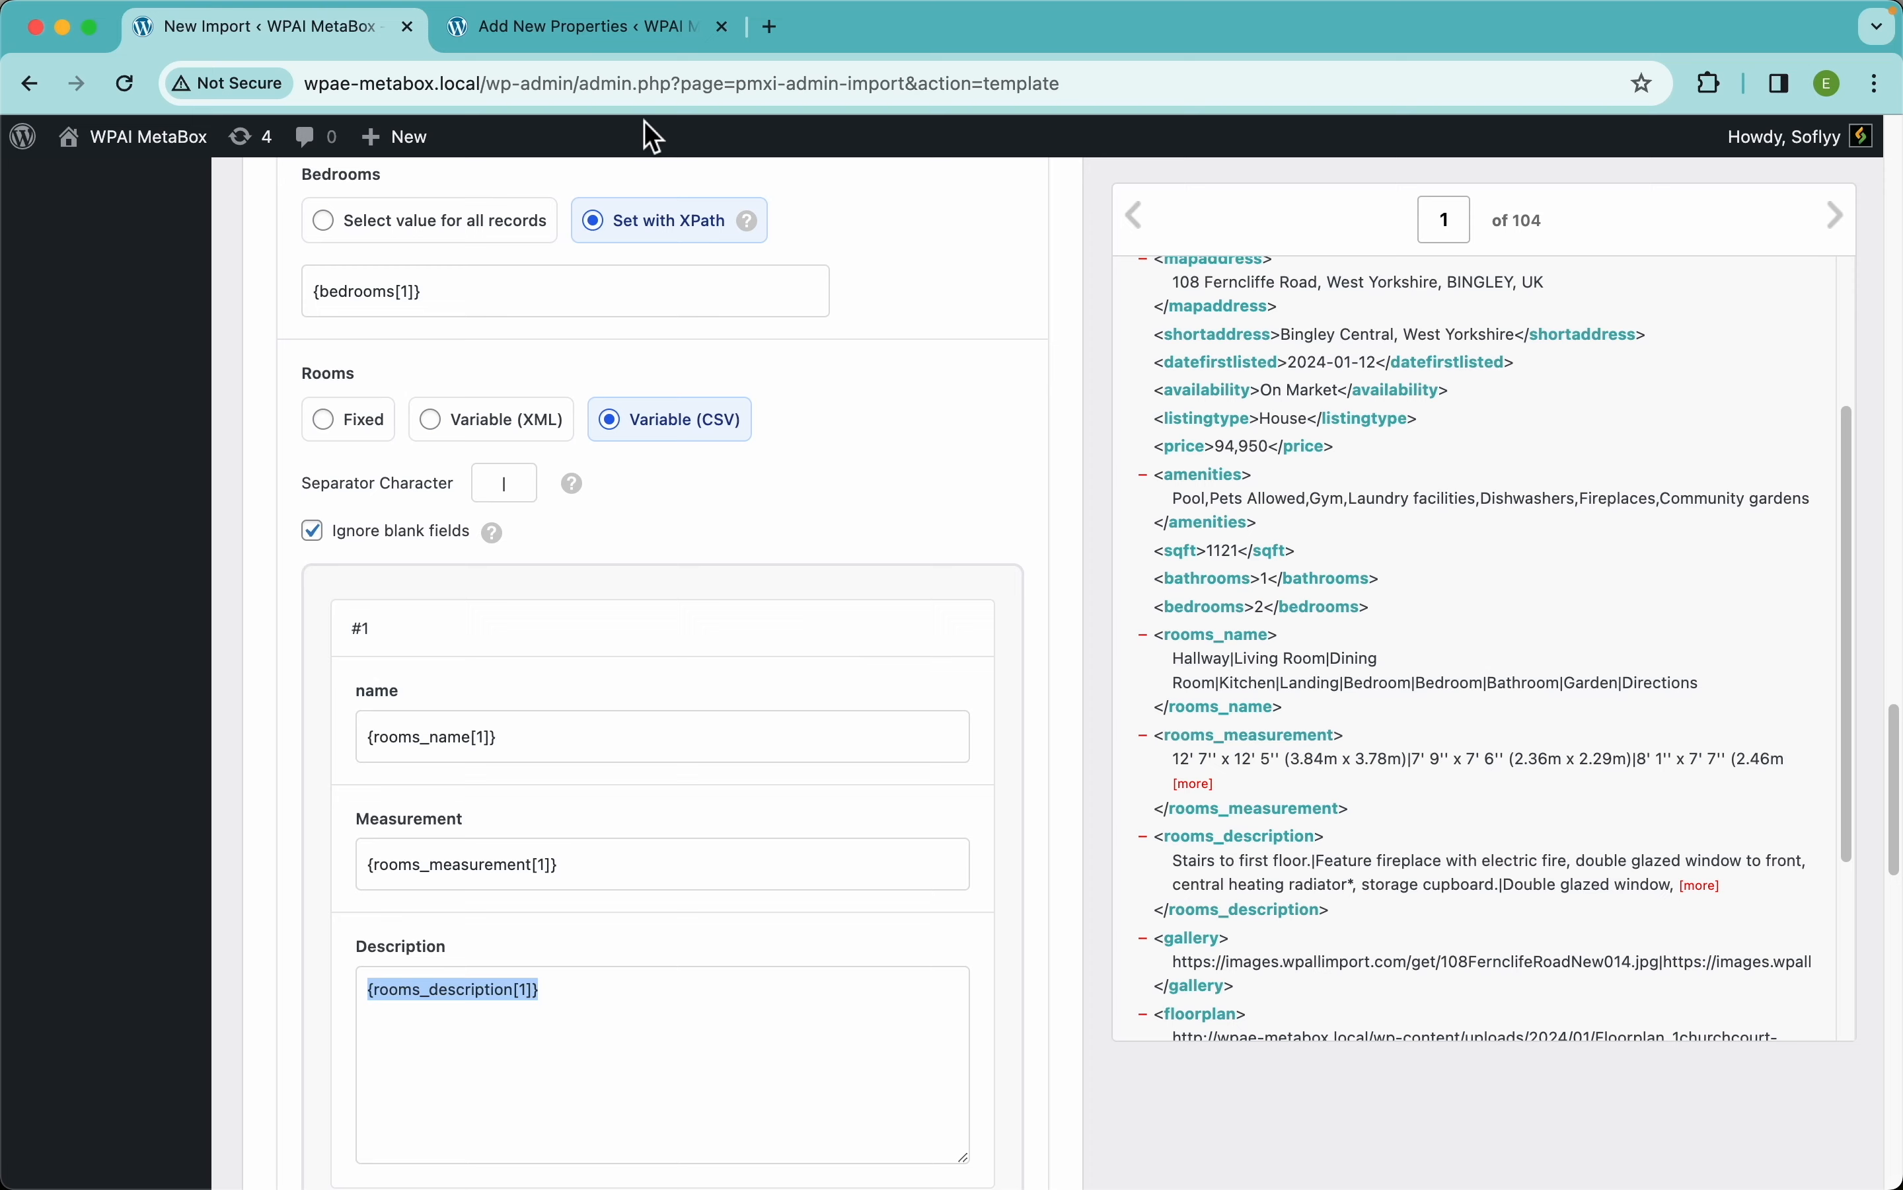
# - Look at the repeated Rooms fields in the Add New Properties form, and return to the import template
pyautogui.click(607, 39)
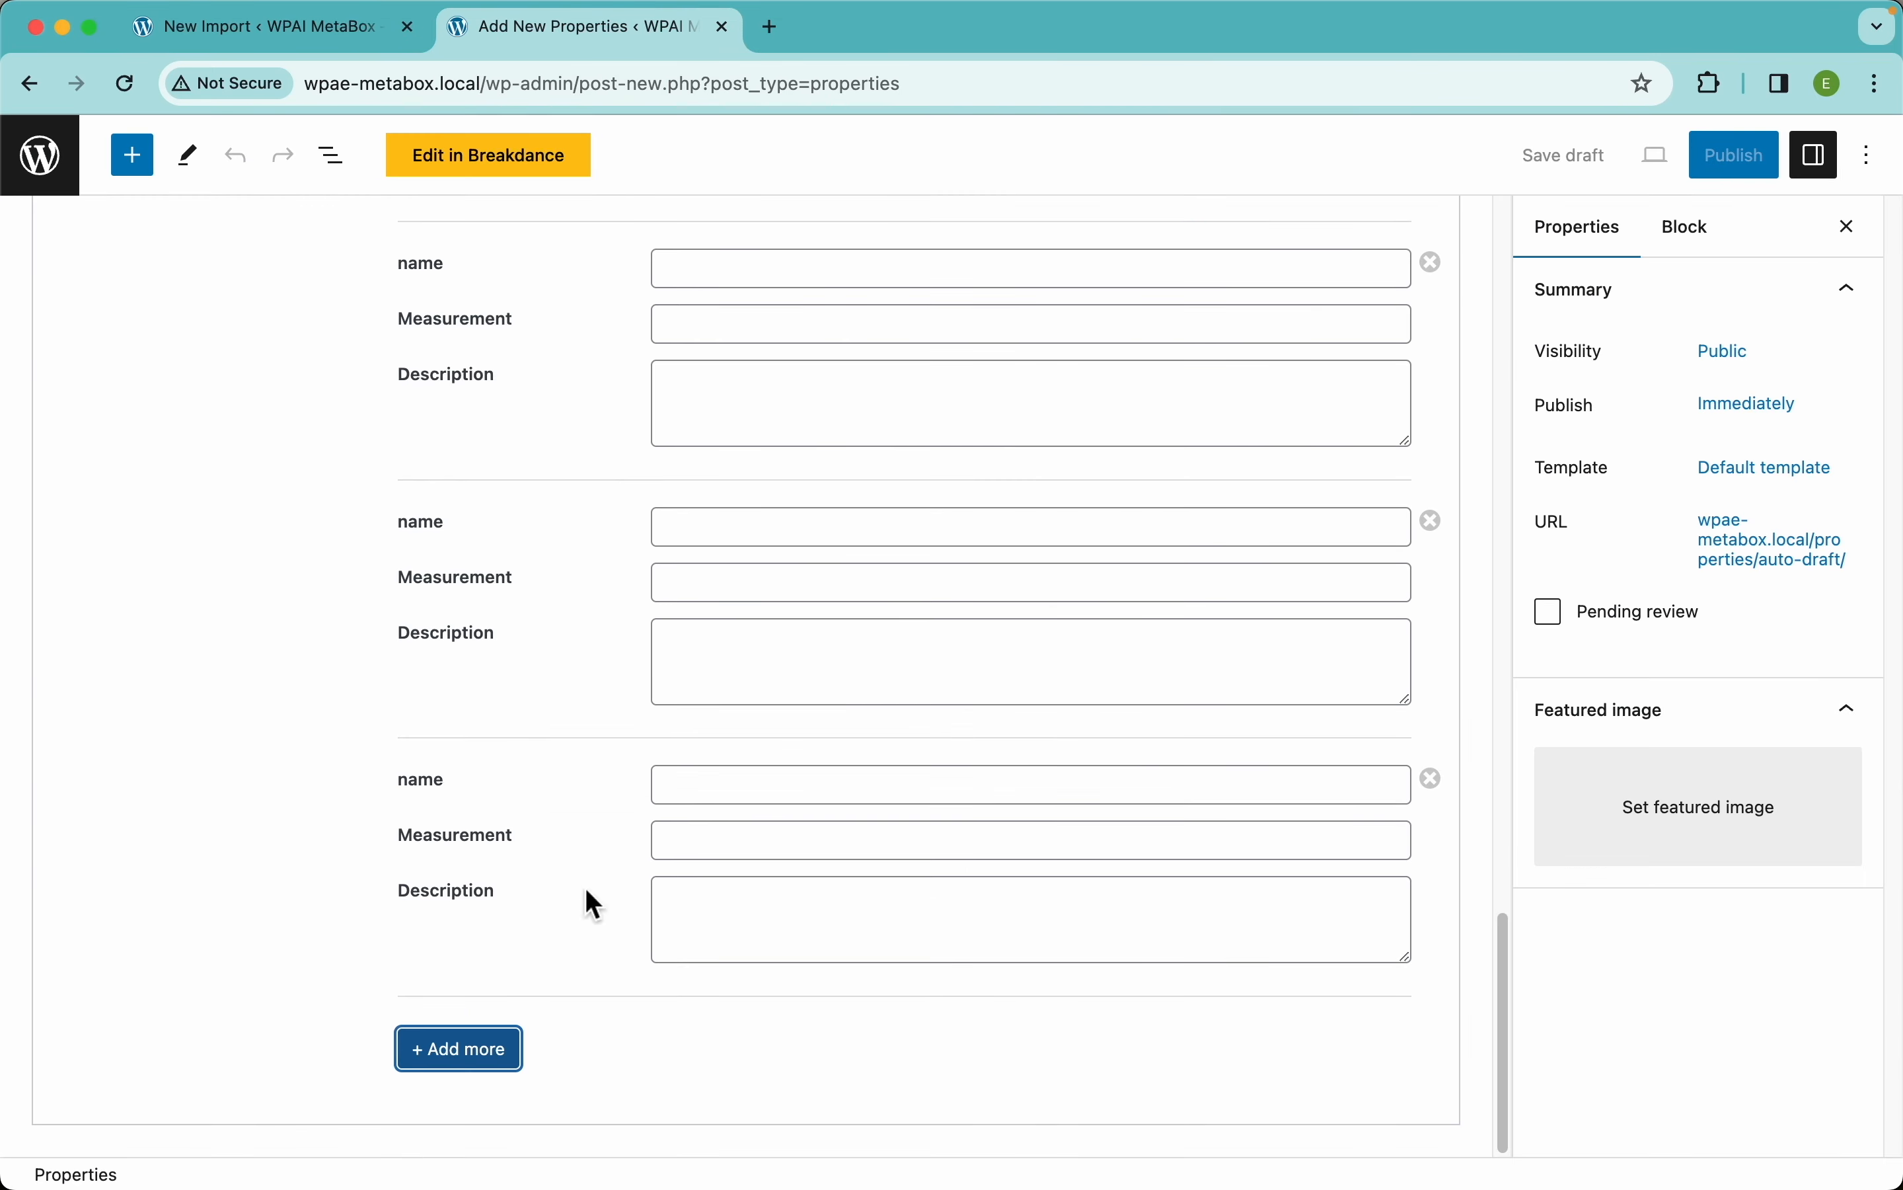
pyautogui.click(293, 41)
# - Try to map the first record's gallery element to the Gallery field
pyautogui.scroll(-10, 669, 731)
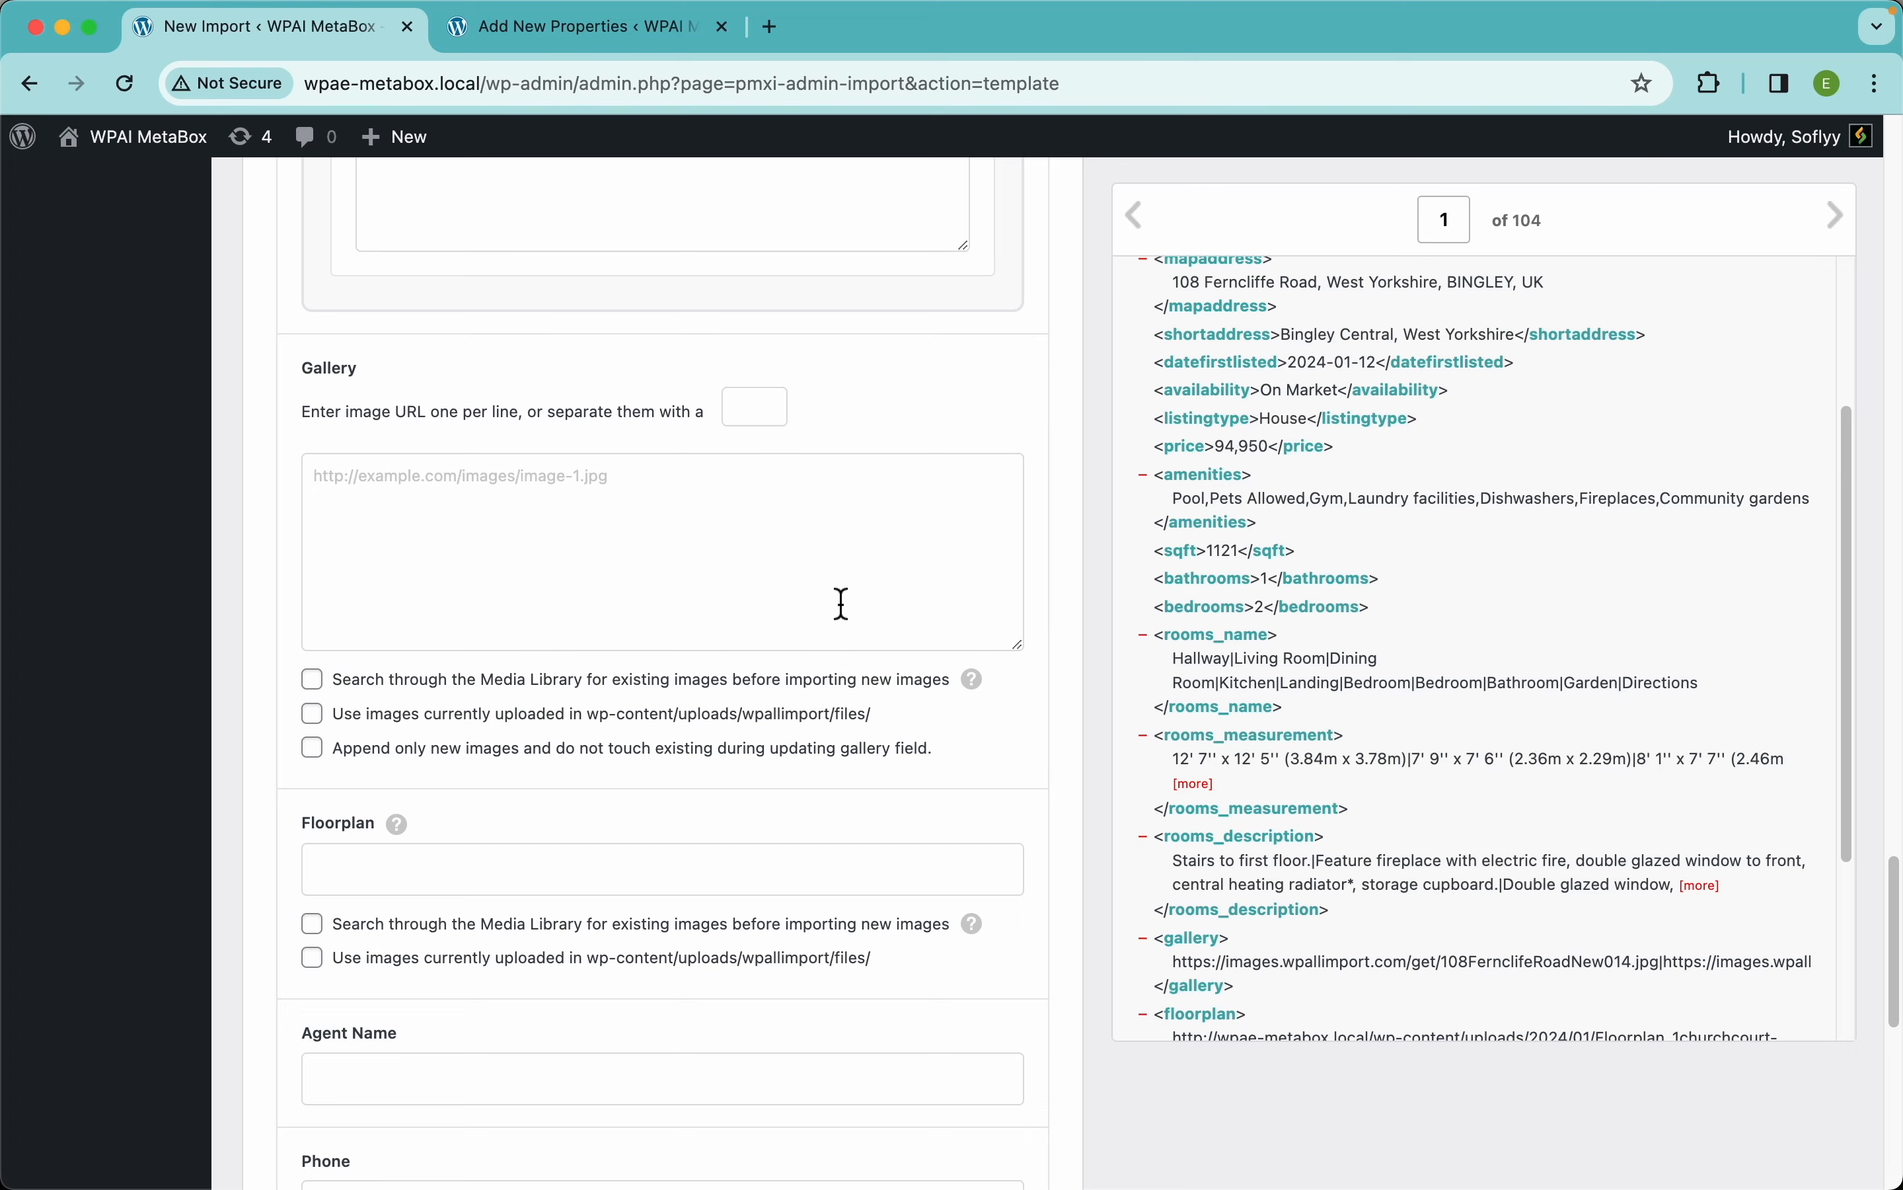
pyautogui.scroll(-5, 1431, 751)
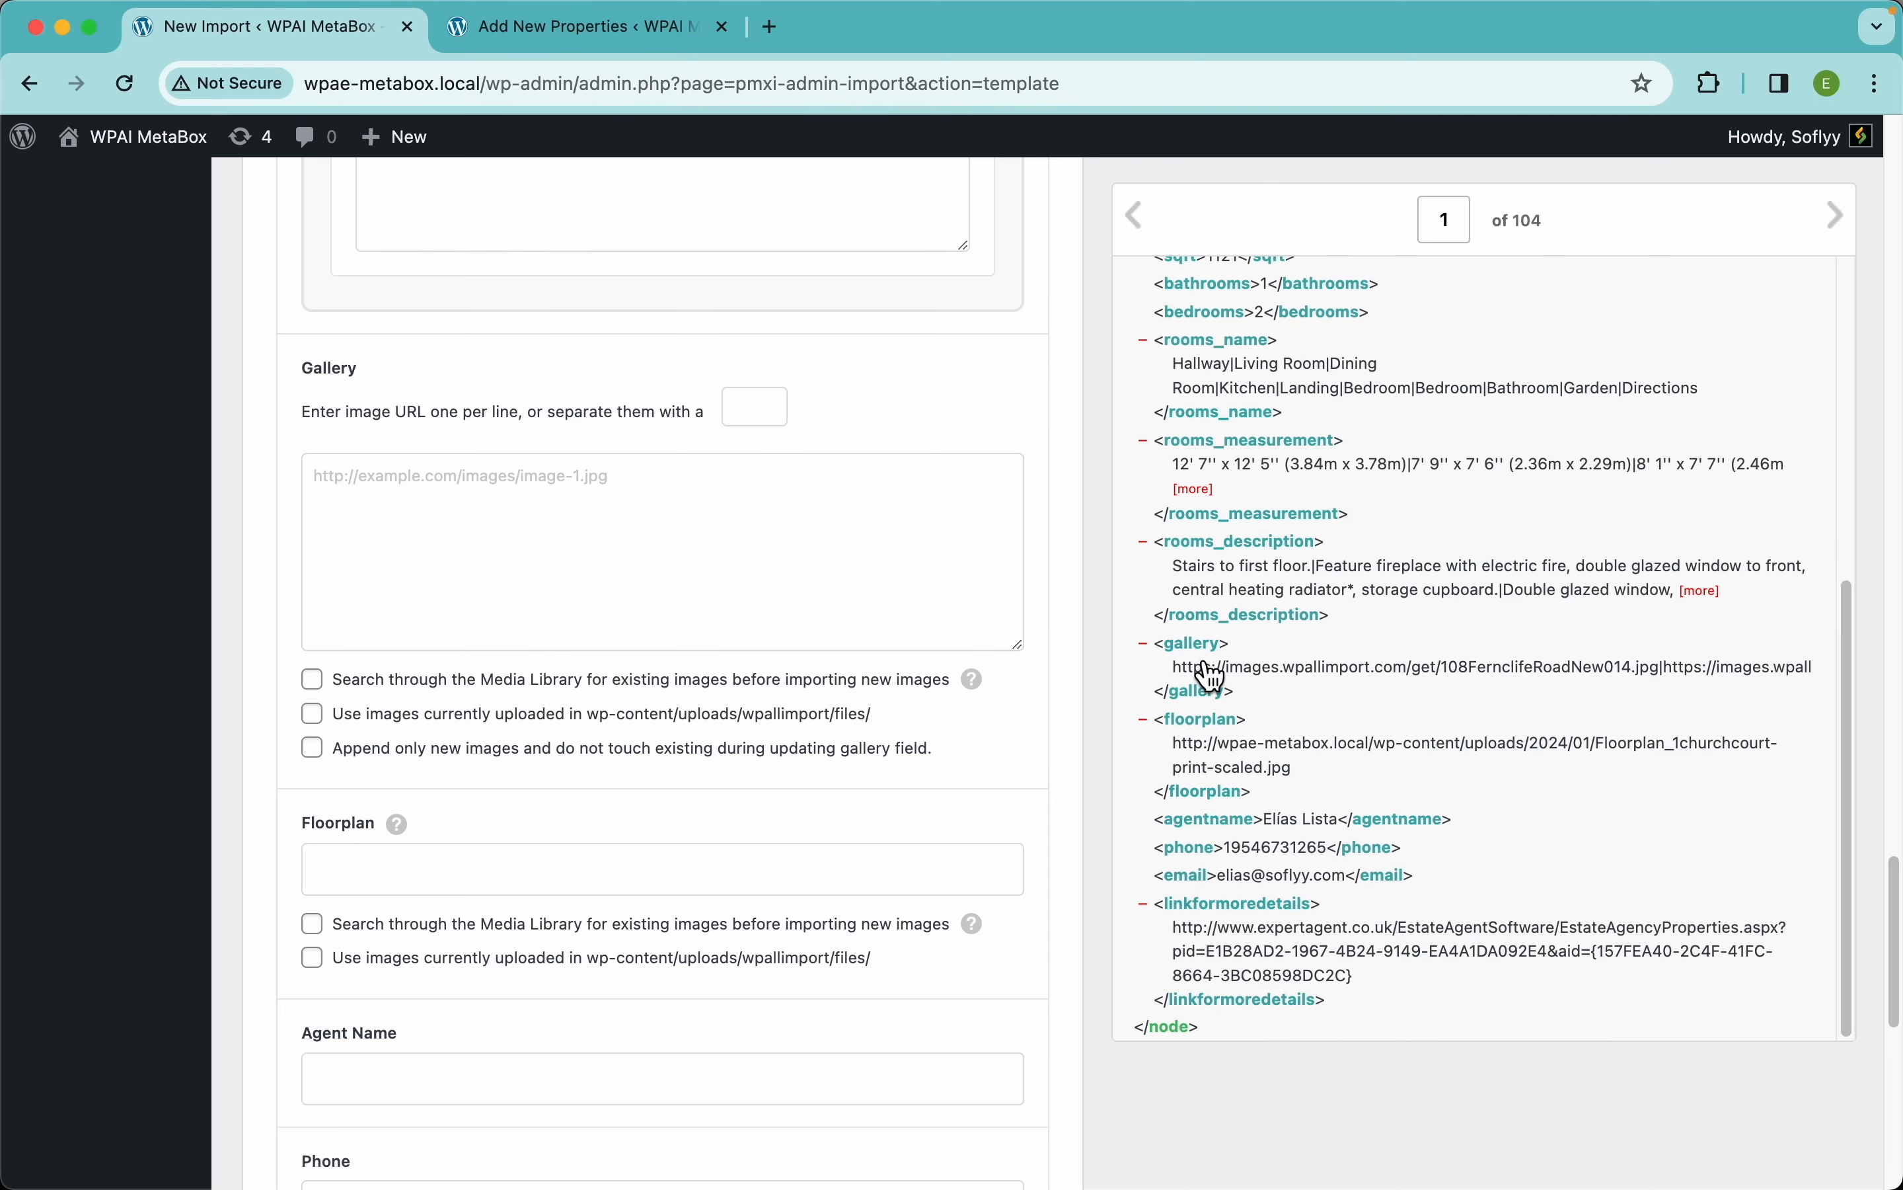
pyautogui.moveTo(1201, 670); pyautogui.dragTo(781, 561)
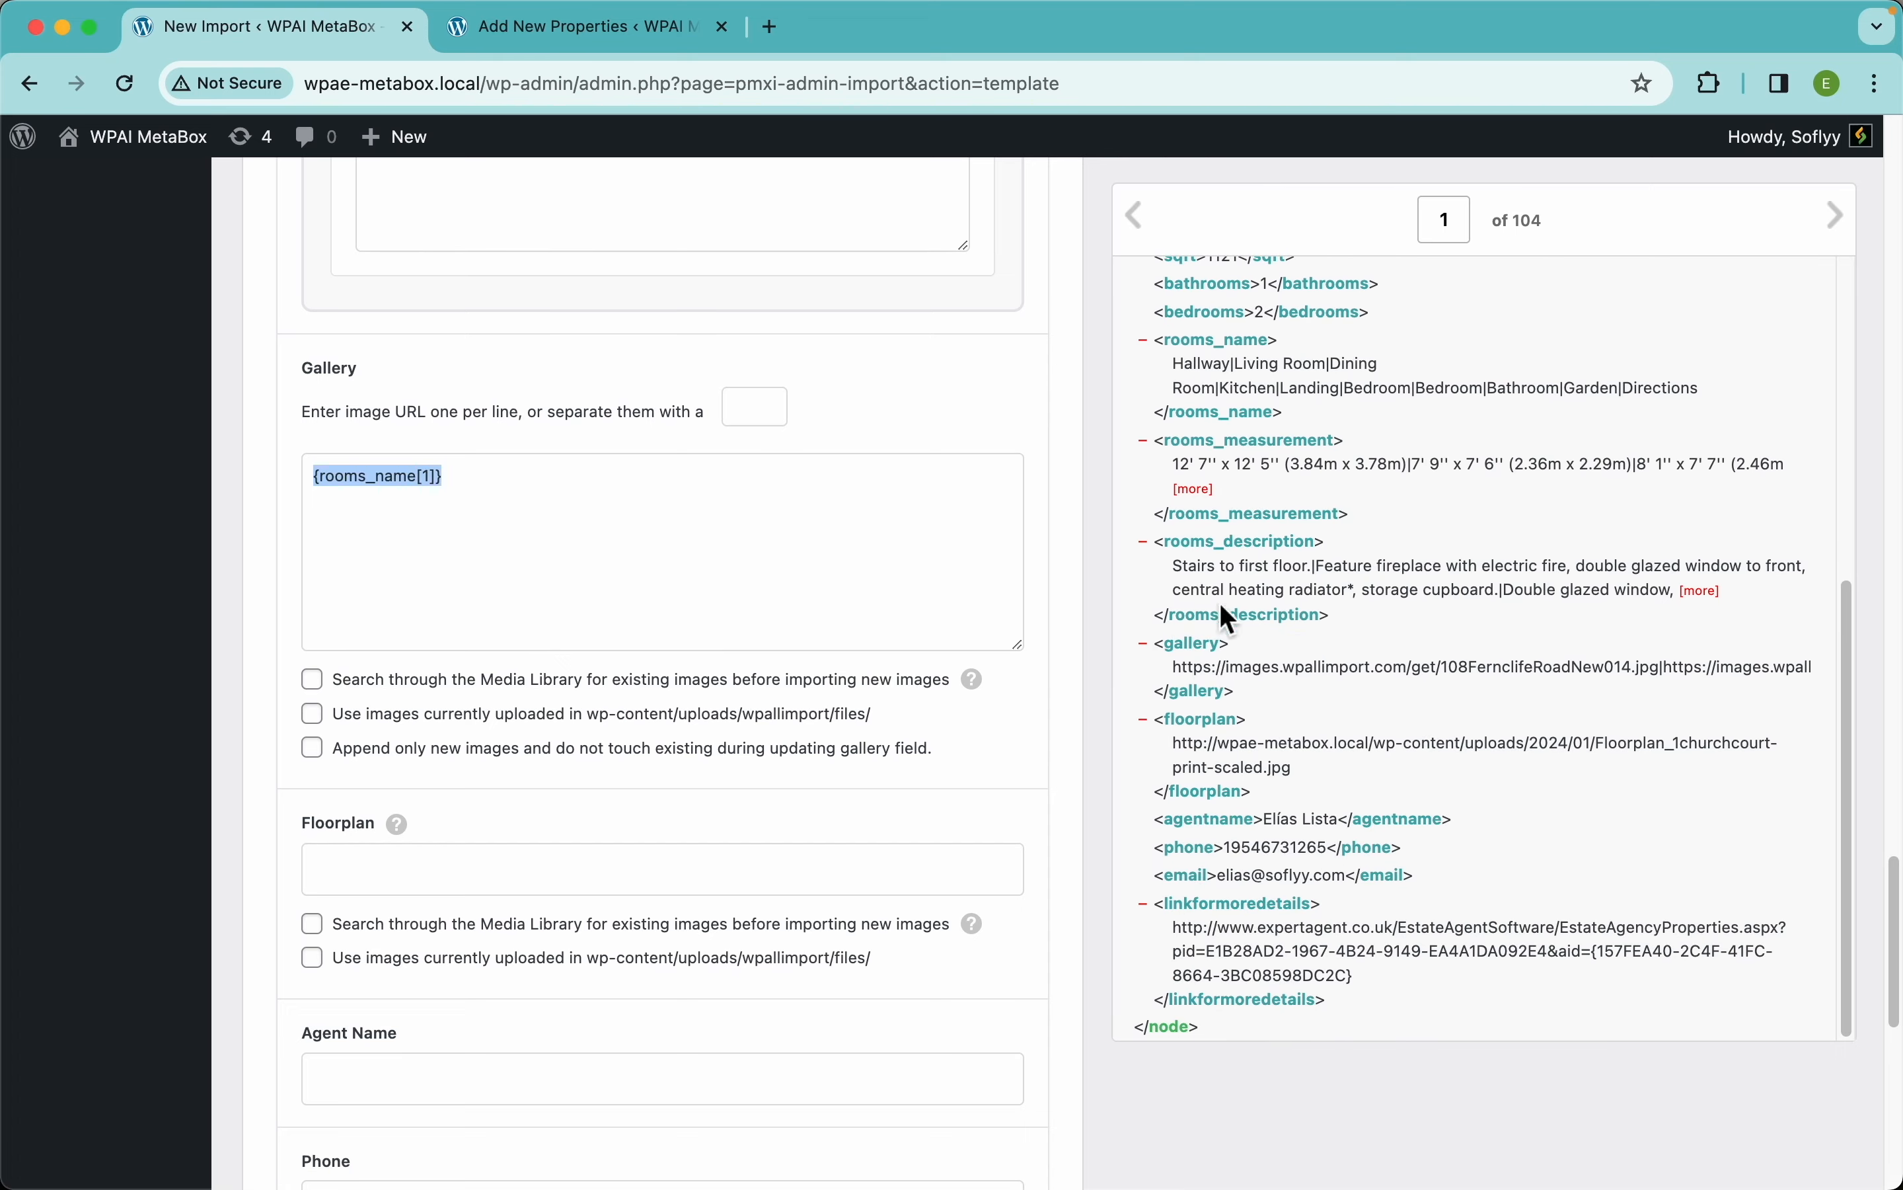
# - Check the first gallery image URL in a new browser tab, close it, and examine the separator between the image URLs
pyautogui.scroll(5, 1447, 654)
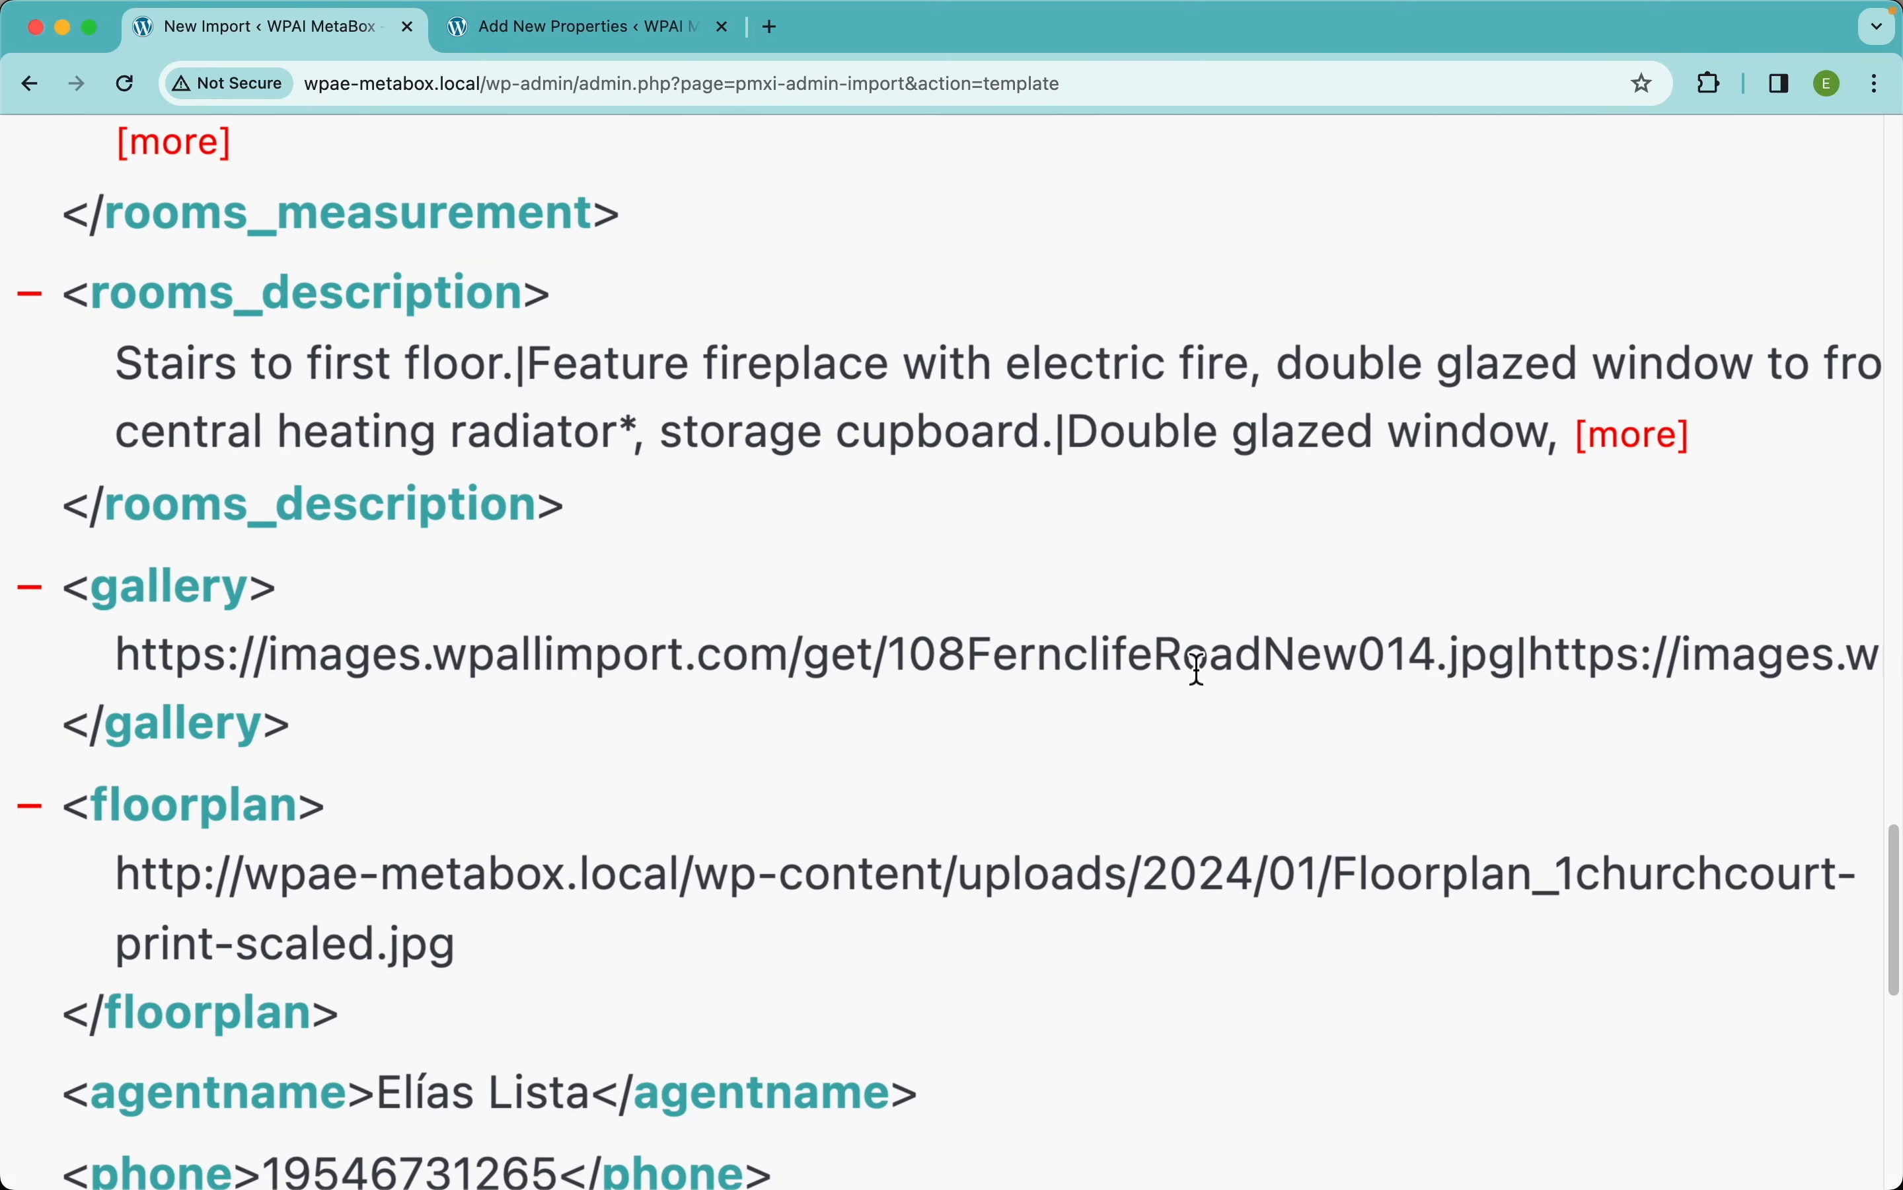
pyautogui.moveTo(1519, 661); pyautogui.dragTo(122, 653)
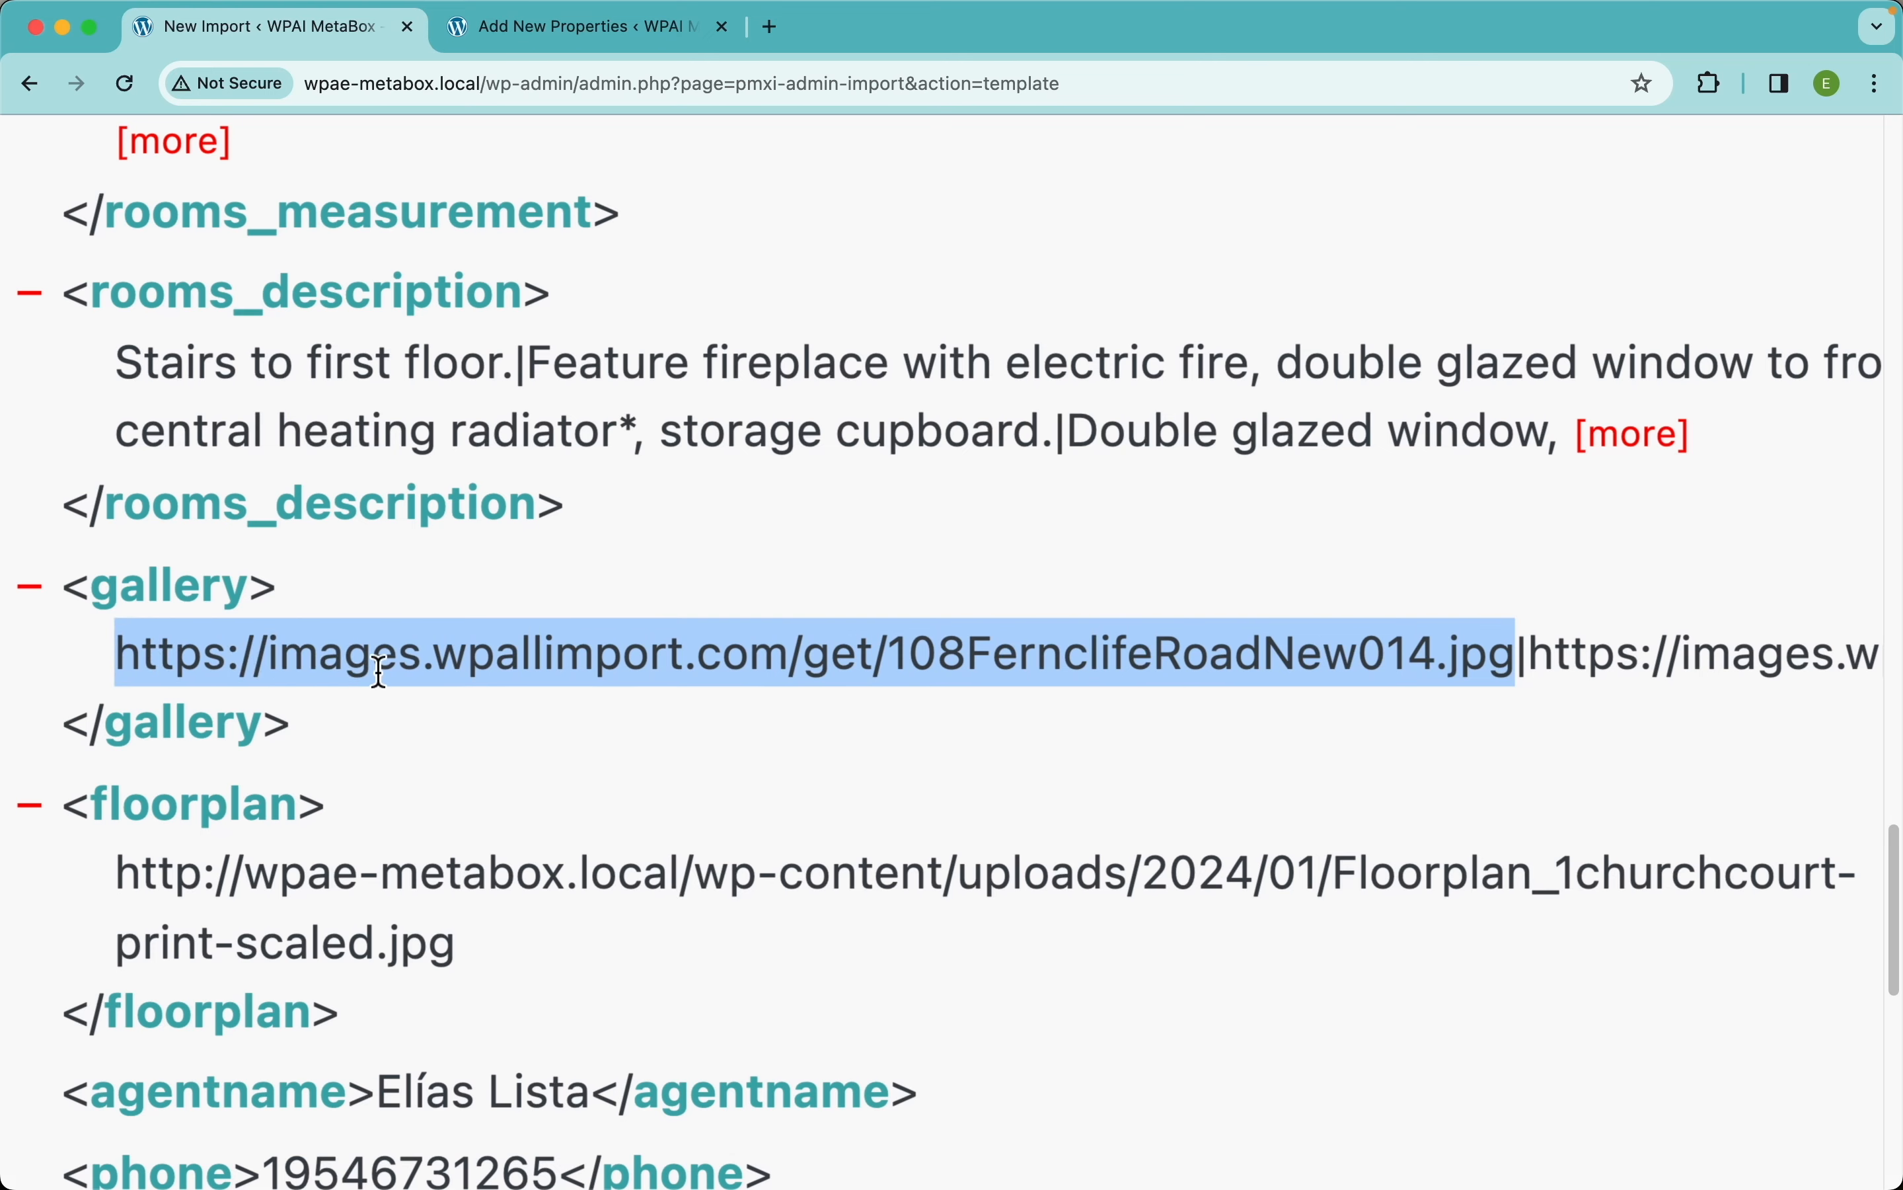
pyautogui.press('super+c')
pyautogui.press('super+t')
pyautogui.press('super+v')
pyautogui.press('Return')
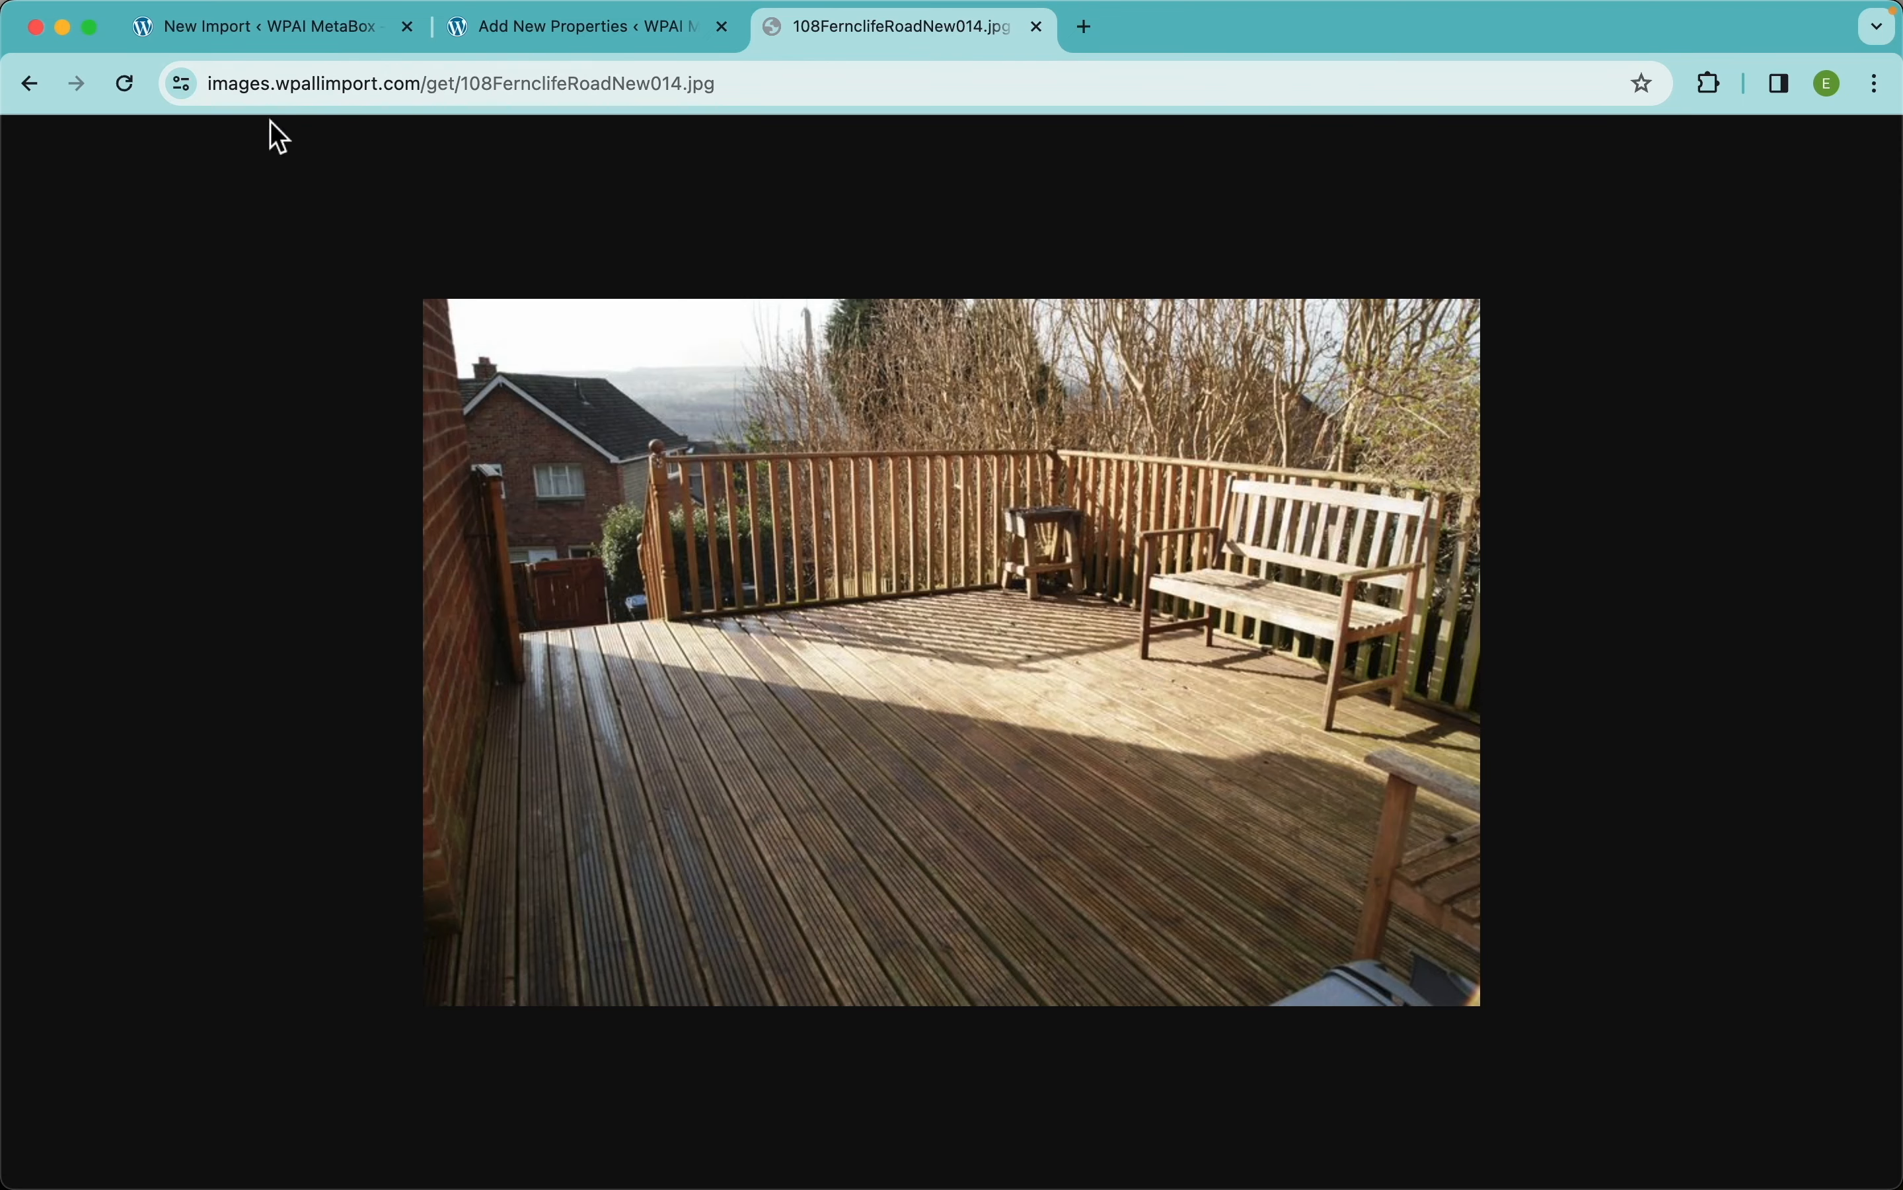
pyautogui.press('super+w')
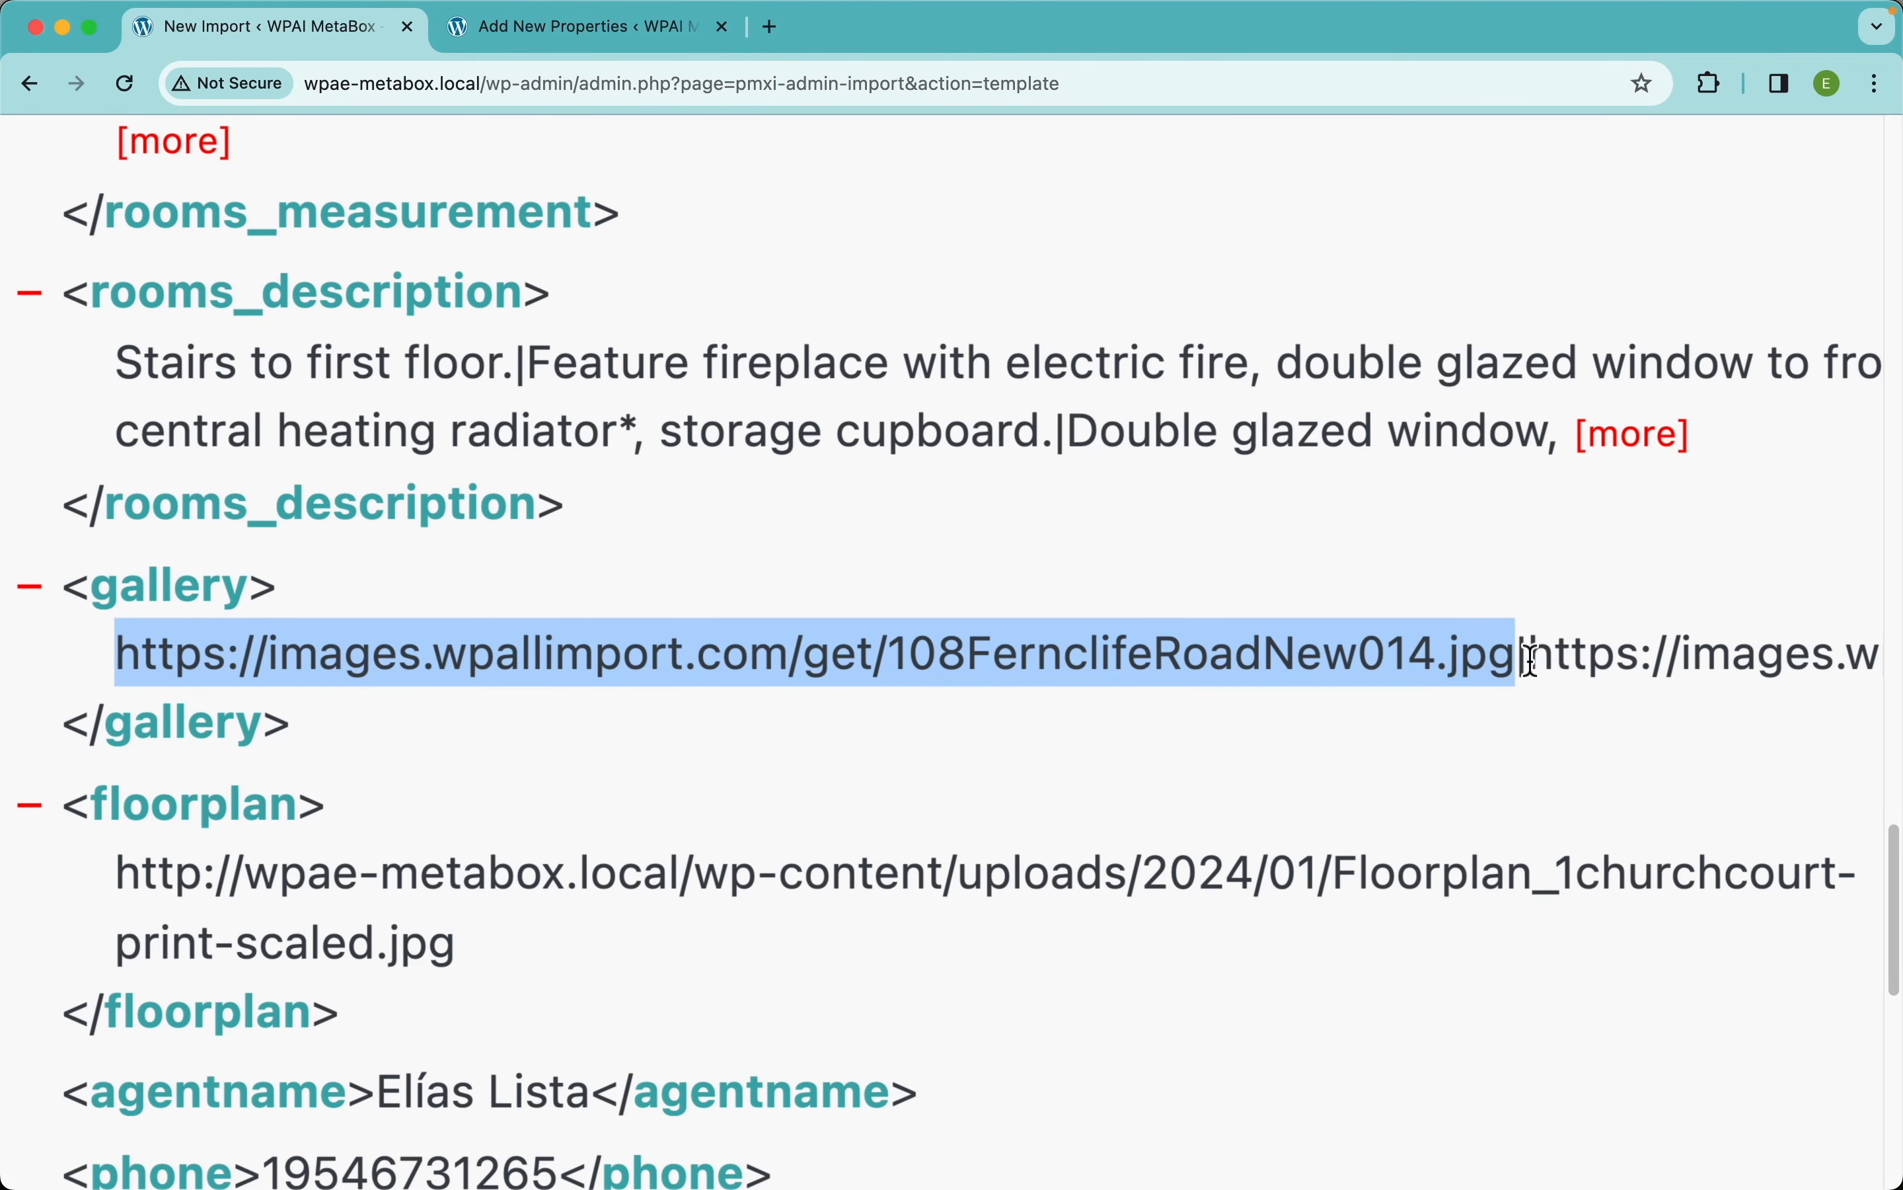
pyautogui.moveTo(1532, 659); pyautogui.dragTo(1516, 659)
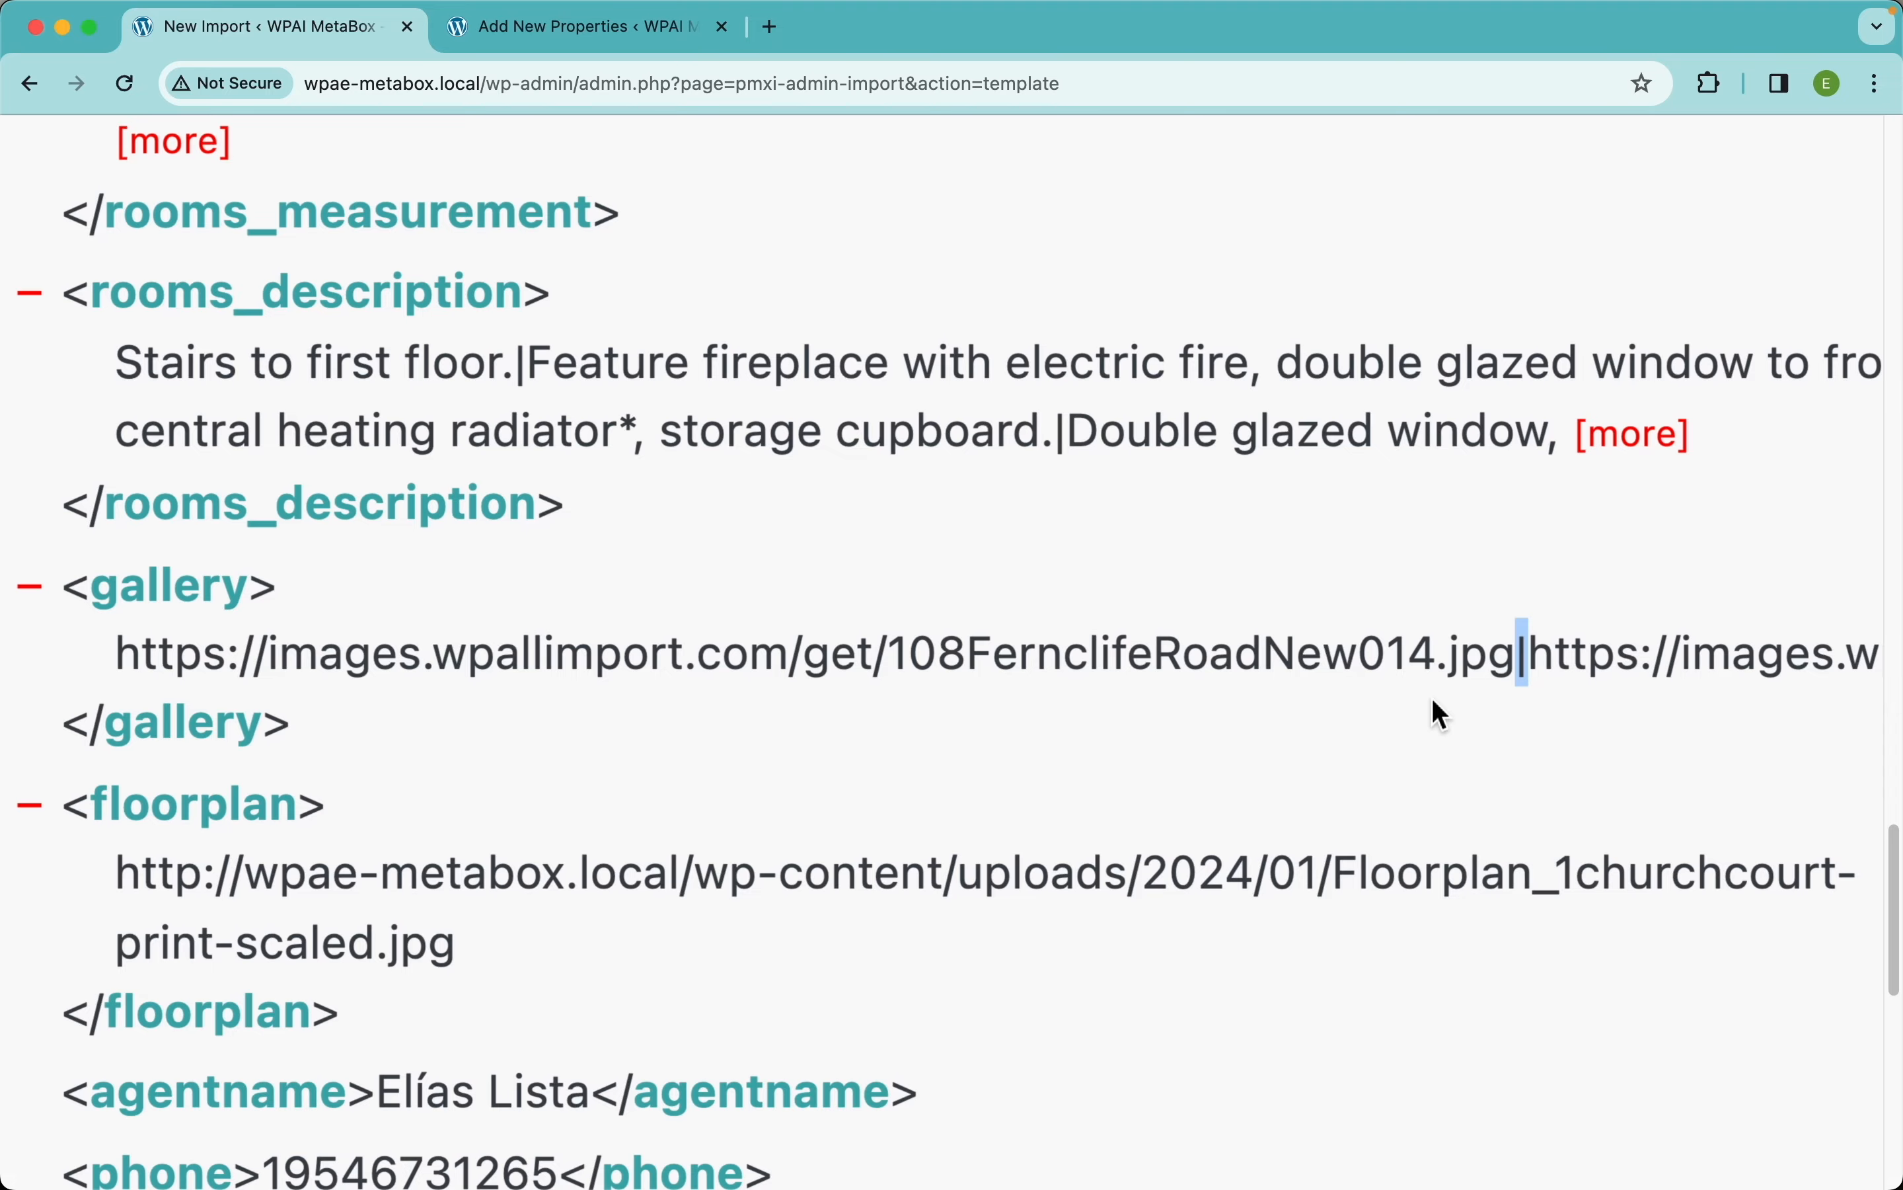
# - Set the Gallery separator to | and replace the field's mapping with {gallery[1]}
pyautogui.scroll(-5, 1432, 698)
pyautogui.click(751, 429)
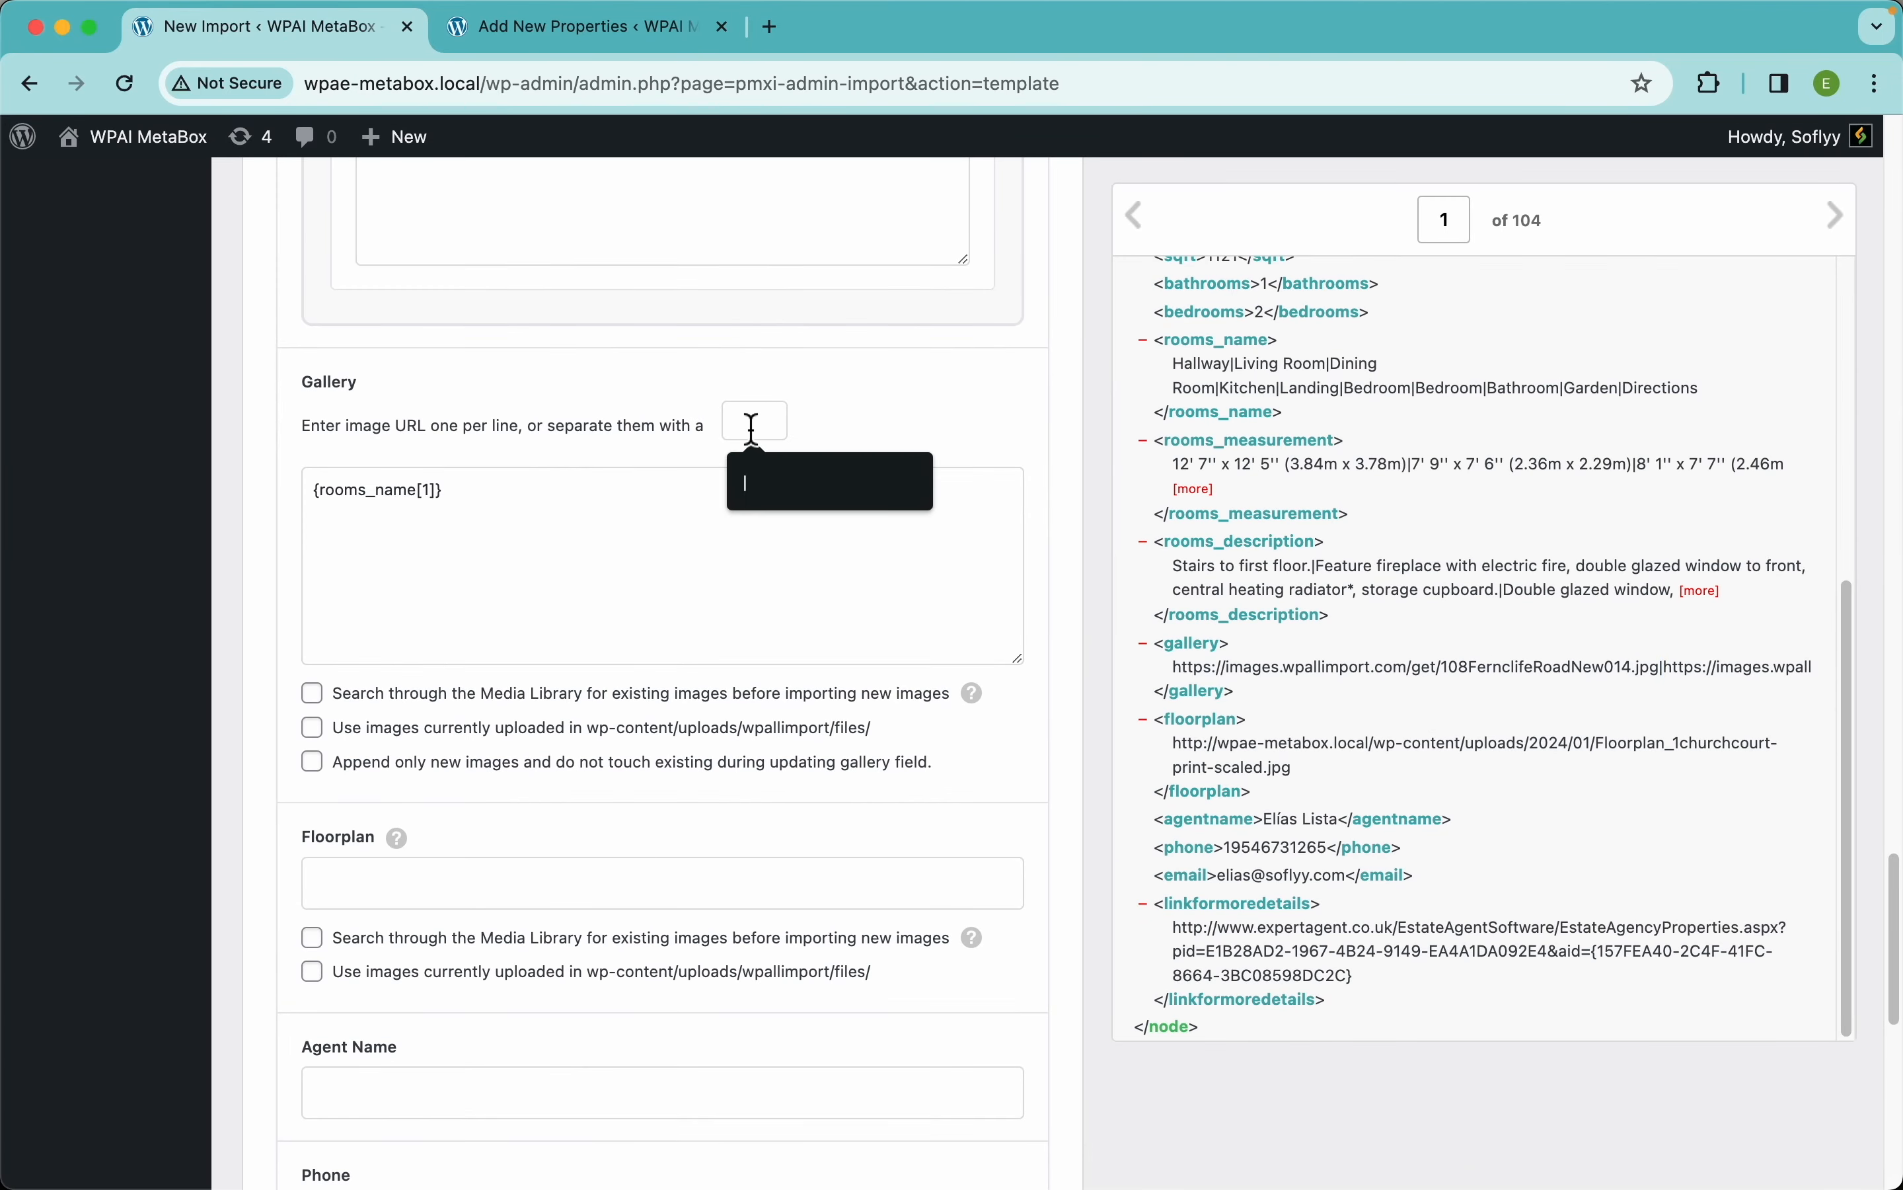
pyautogui.write('|')
pyautogui.click(706, 534)
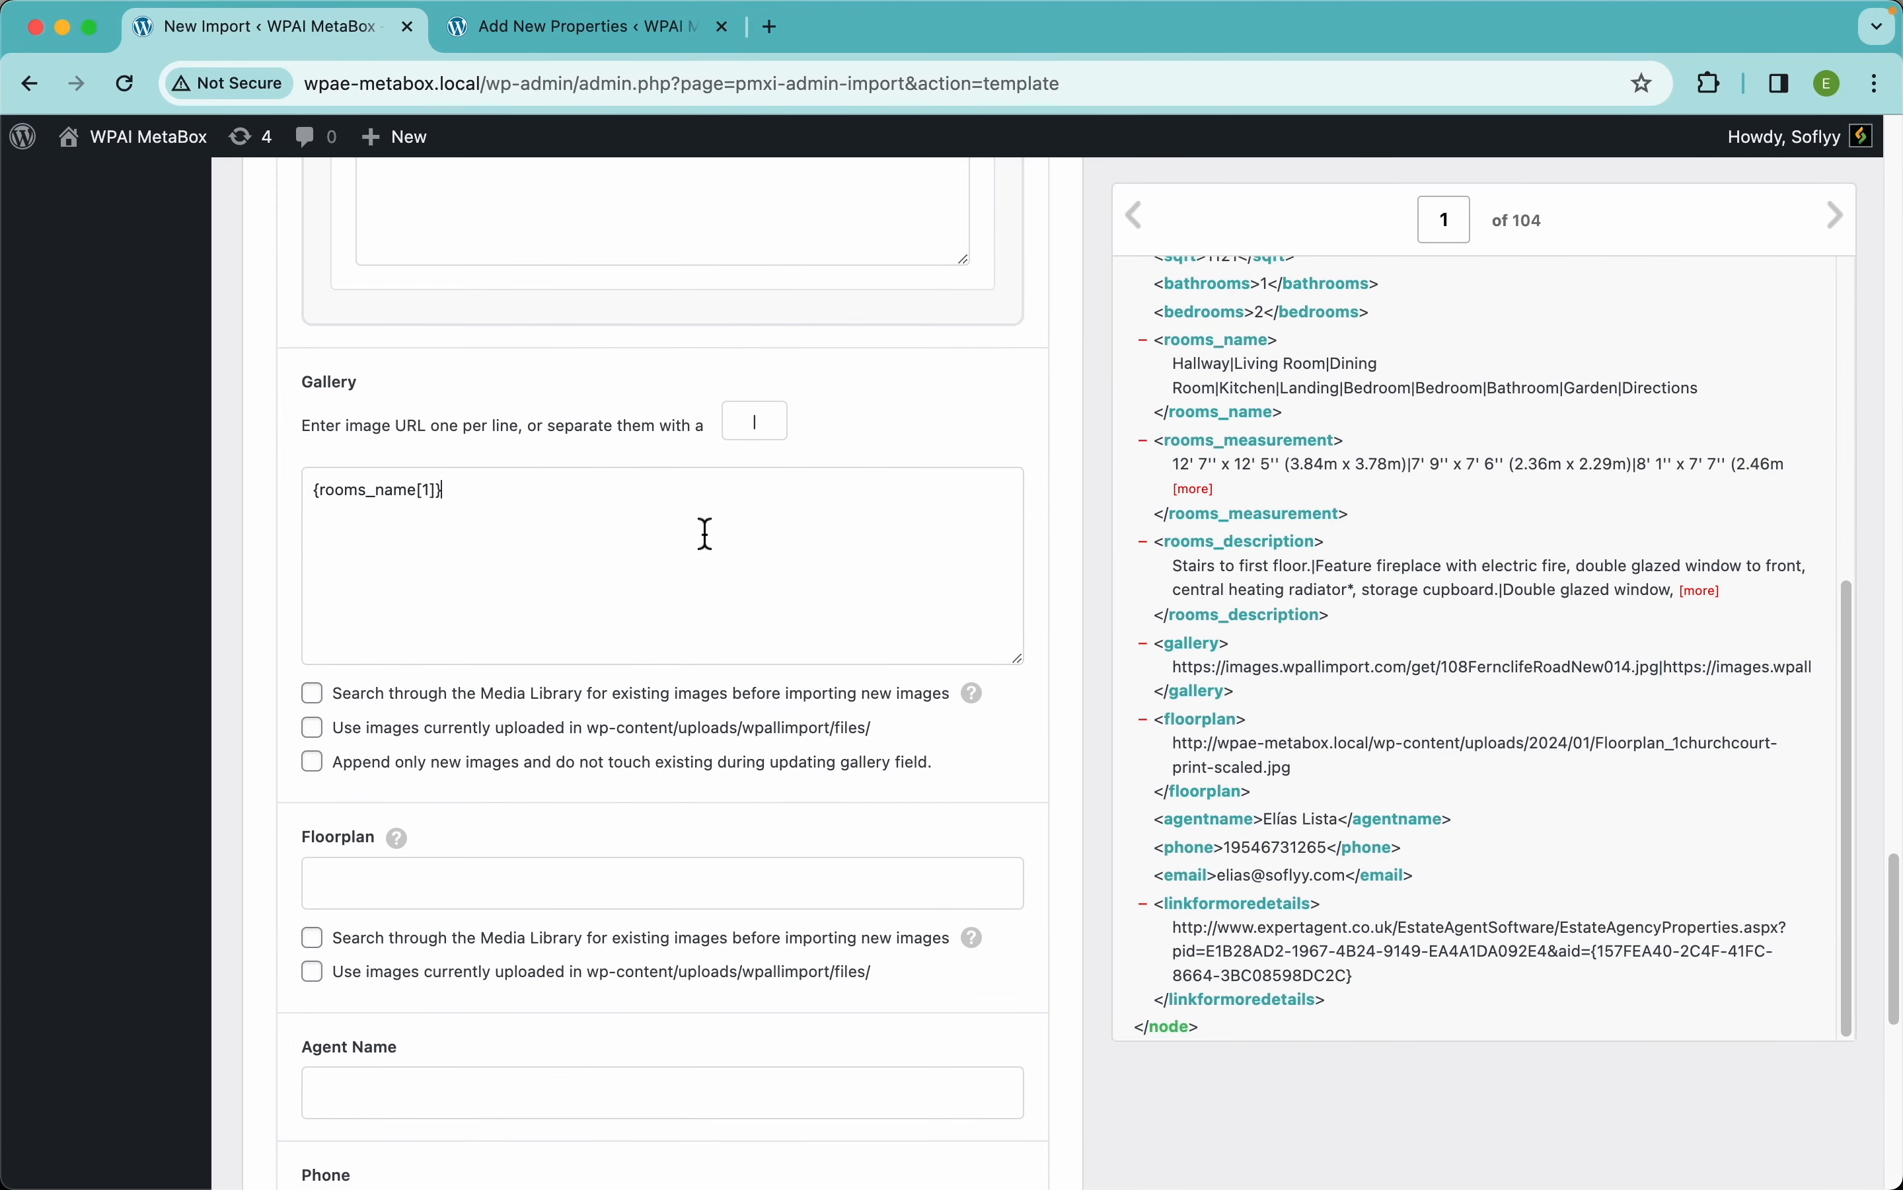
pyautogui.press('super+a')
pyautogui.press('BackSpace')
pyautogui.moveTo(1191, 655); pyautogui.dragTo(698, 538)
pyautogui.click(700, 543)
# - Enable searching the Media Library for existing gallery images, matched by URL, and read the option's help text
pyautogui.click(415, 695)
pyautogui.click(418, 728)
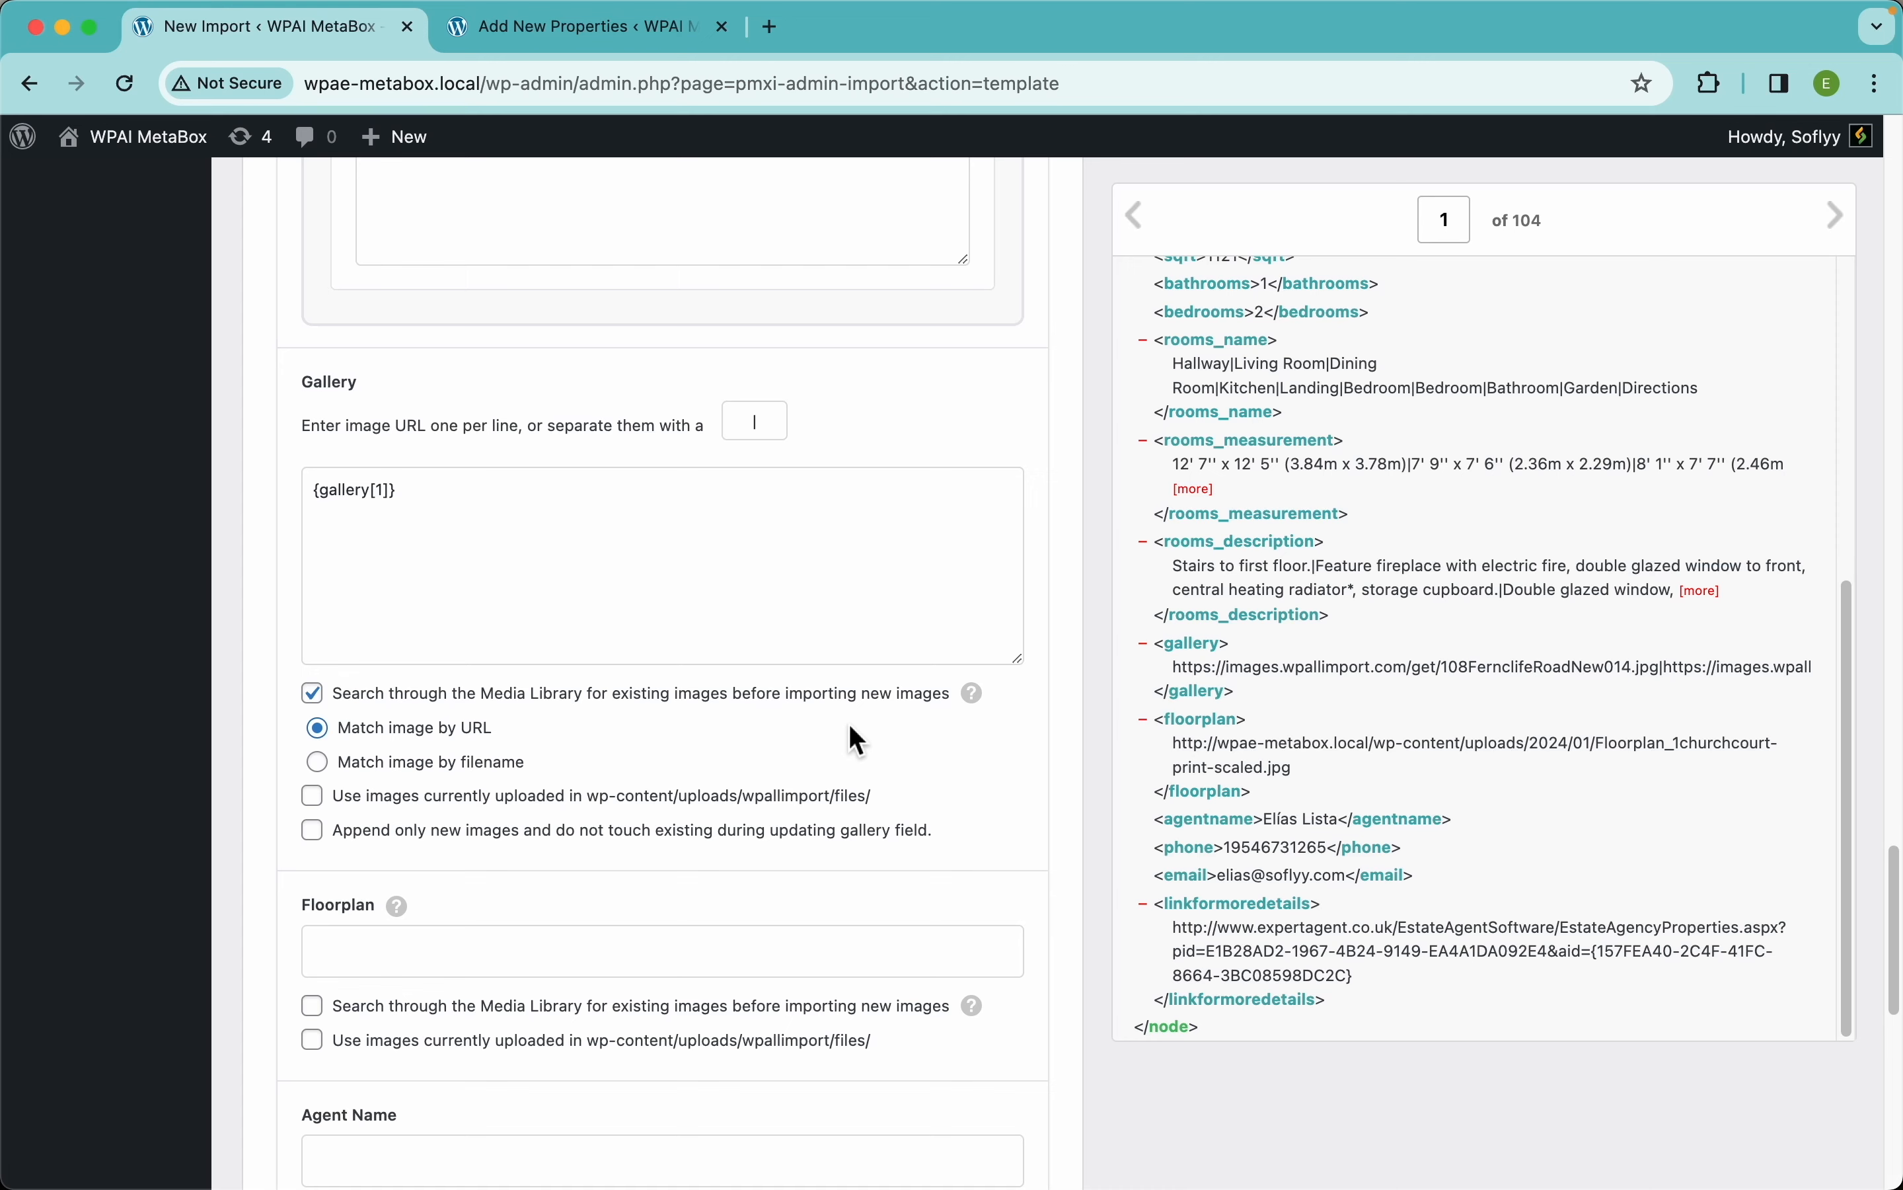
pyautogui.scroll(-2, 729, 740)
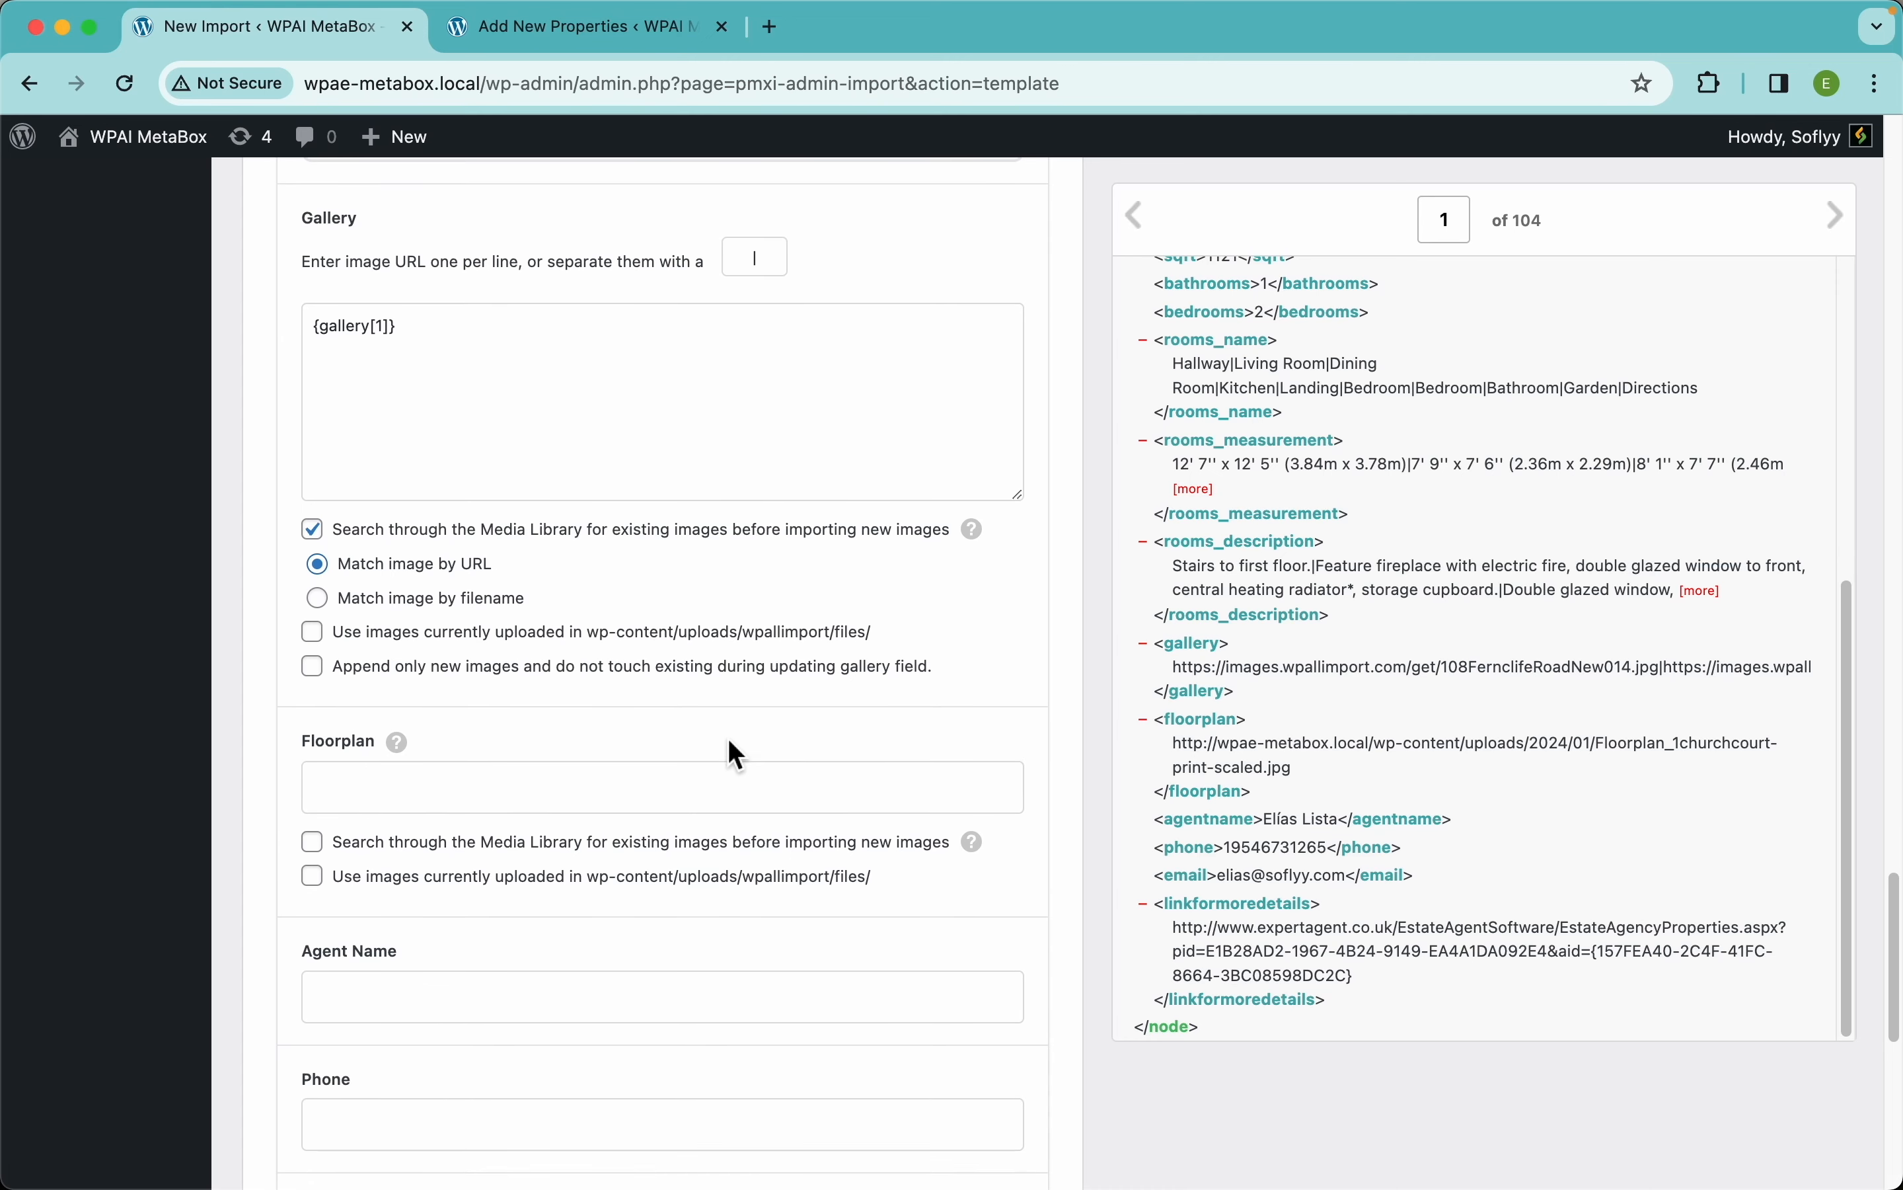
pyautogui.moveTo(983, 541)
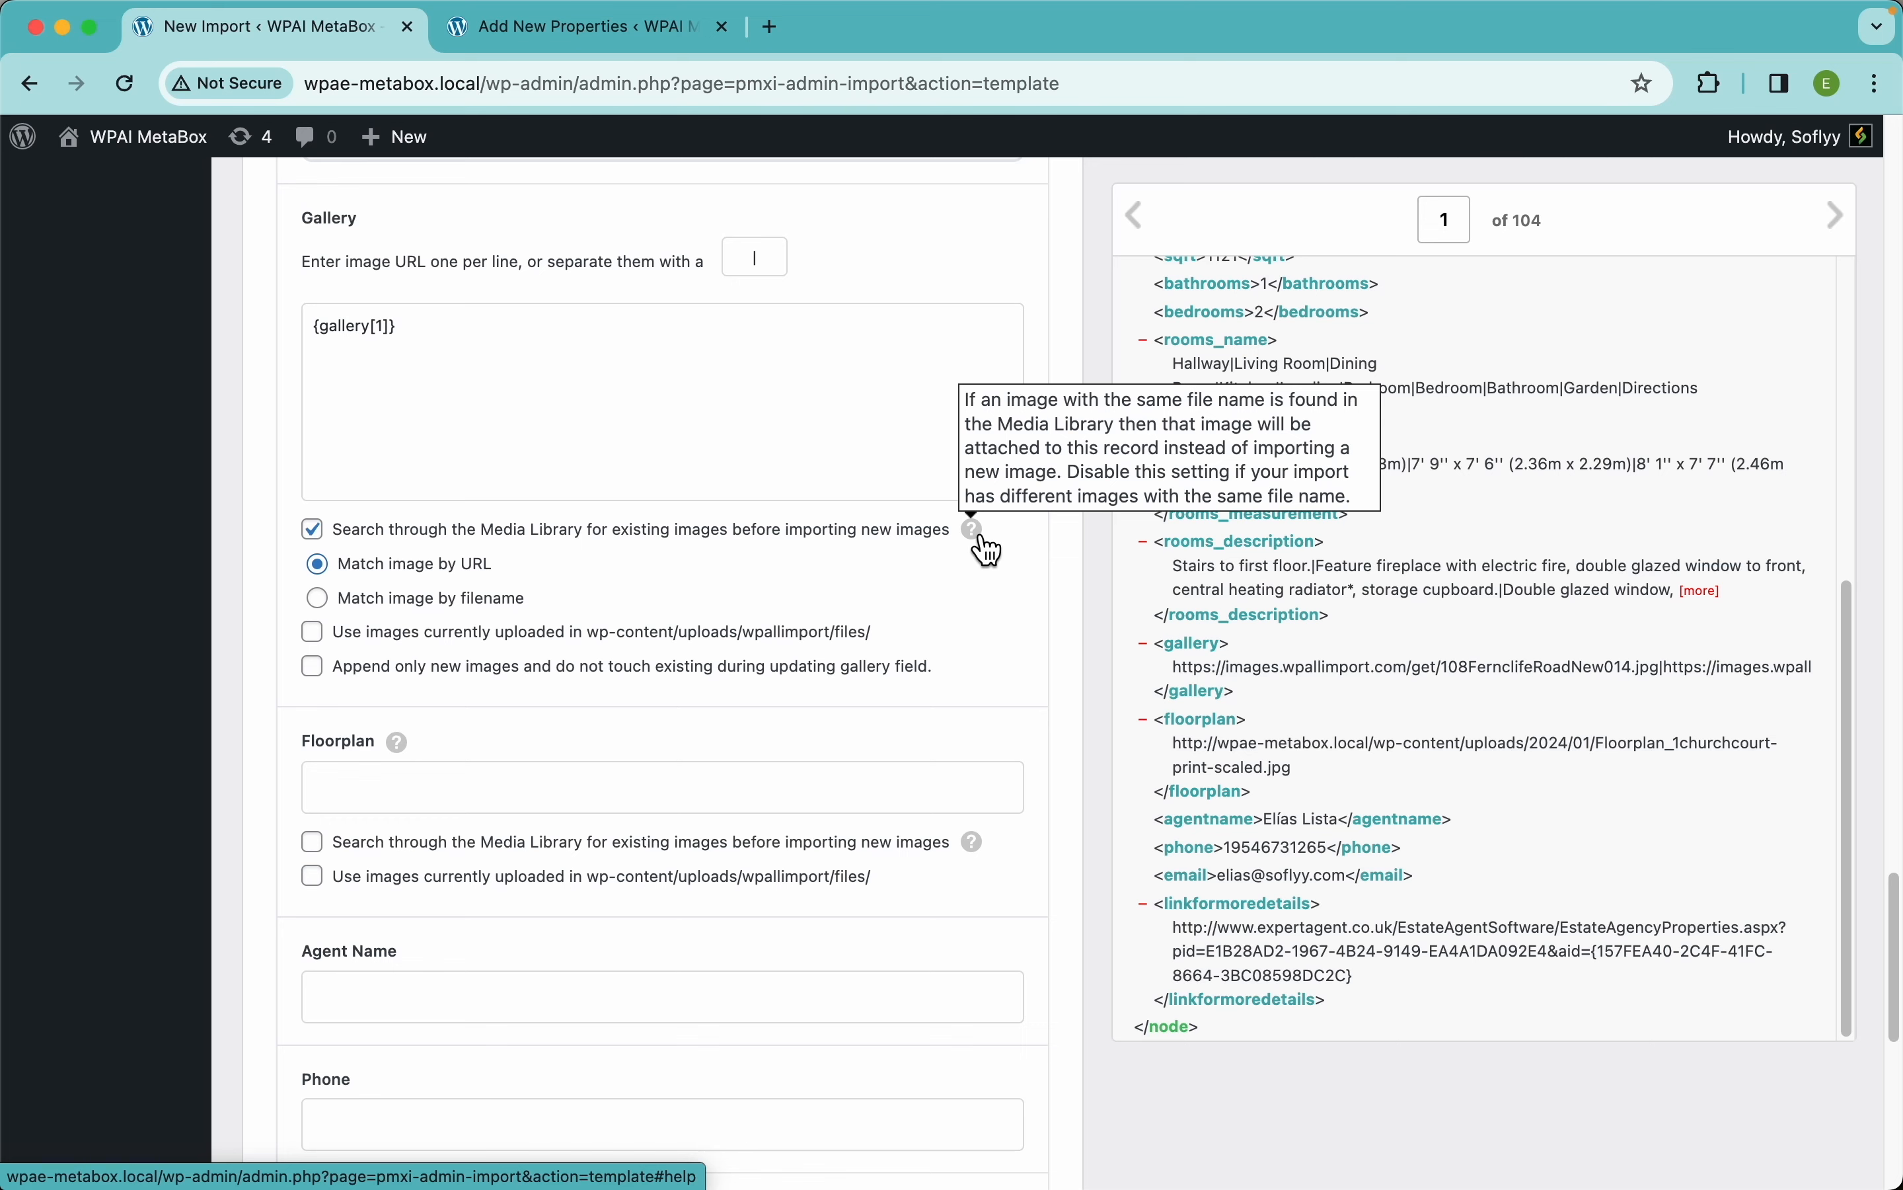
# - Map Floorplan to {floorplan[1]} and enable searching the Media Library for existing images, matched by URL
pyautogui.scroll(-4, 725, 587)
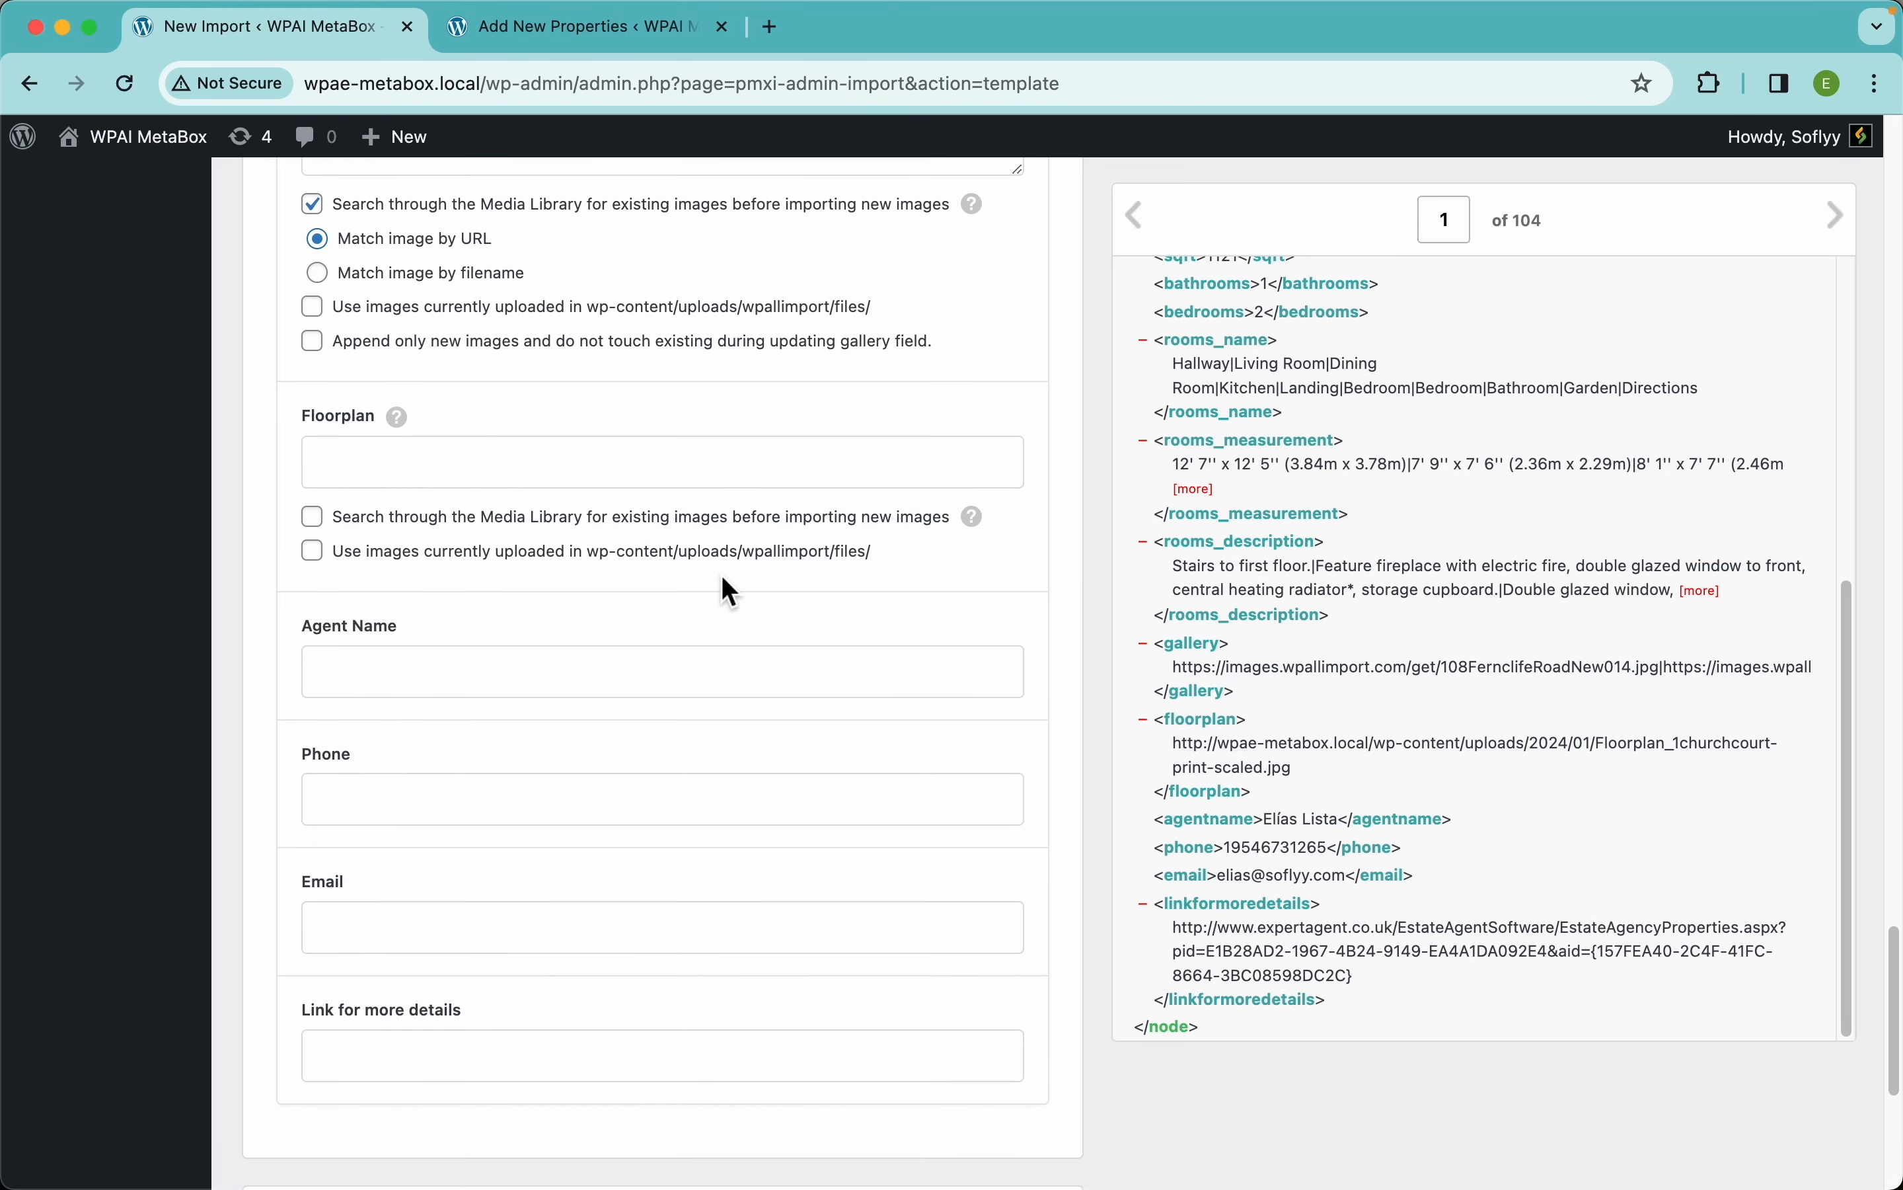
pyautogui.click(537, 474)
pyautogui.moveTo(1211, 723); pyautogui.dragTo(688, 482)
pyautogui.click(519, 520)
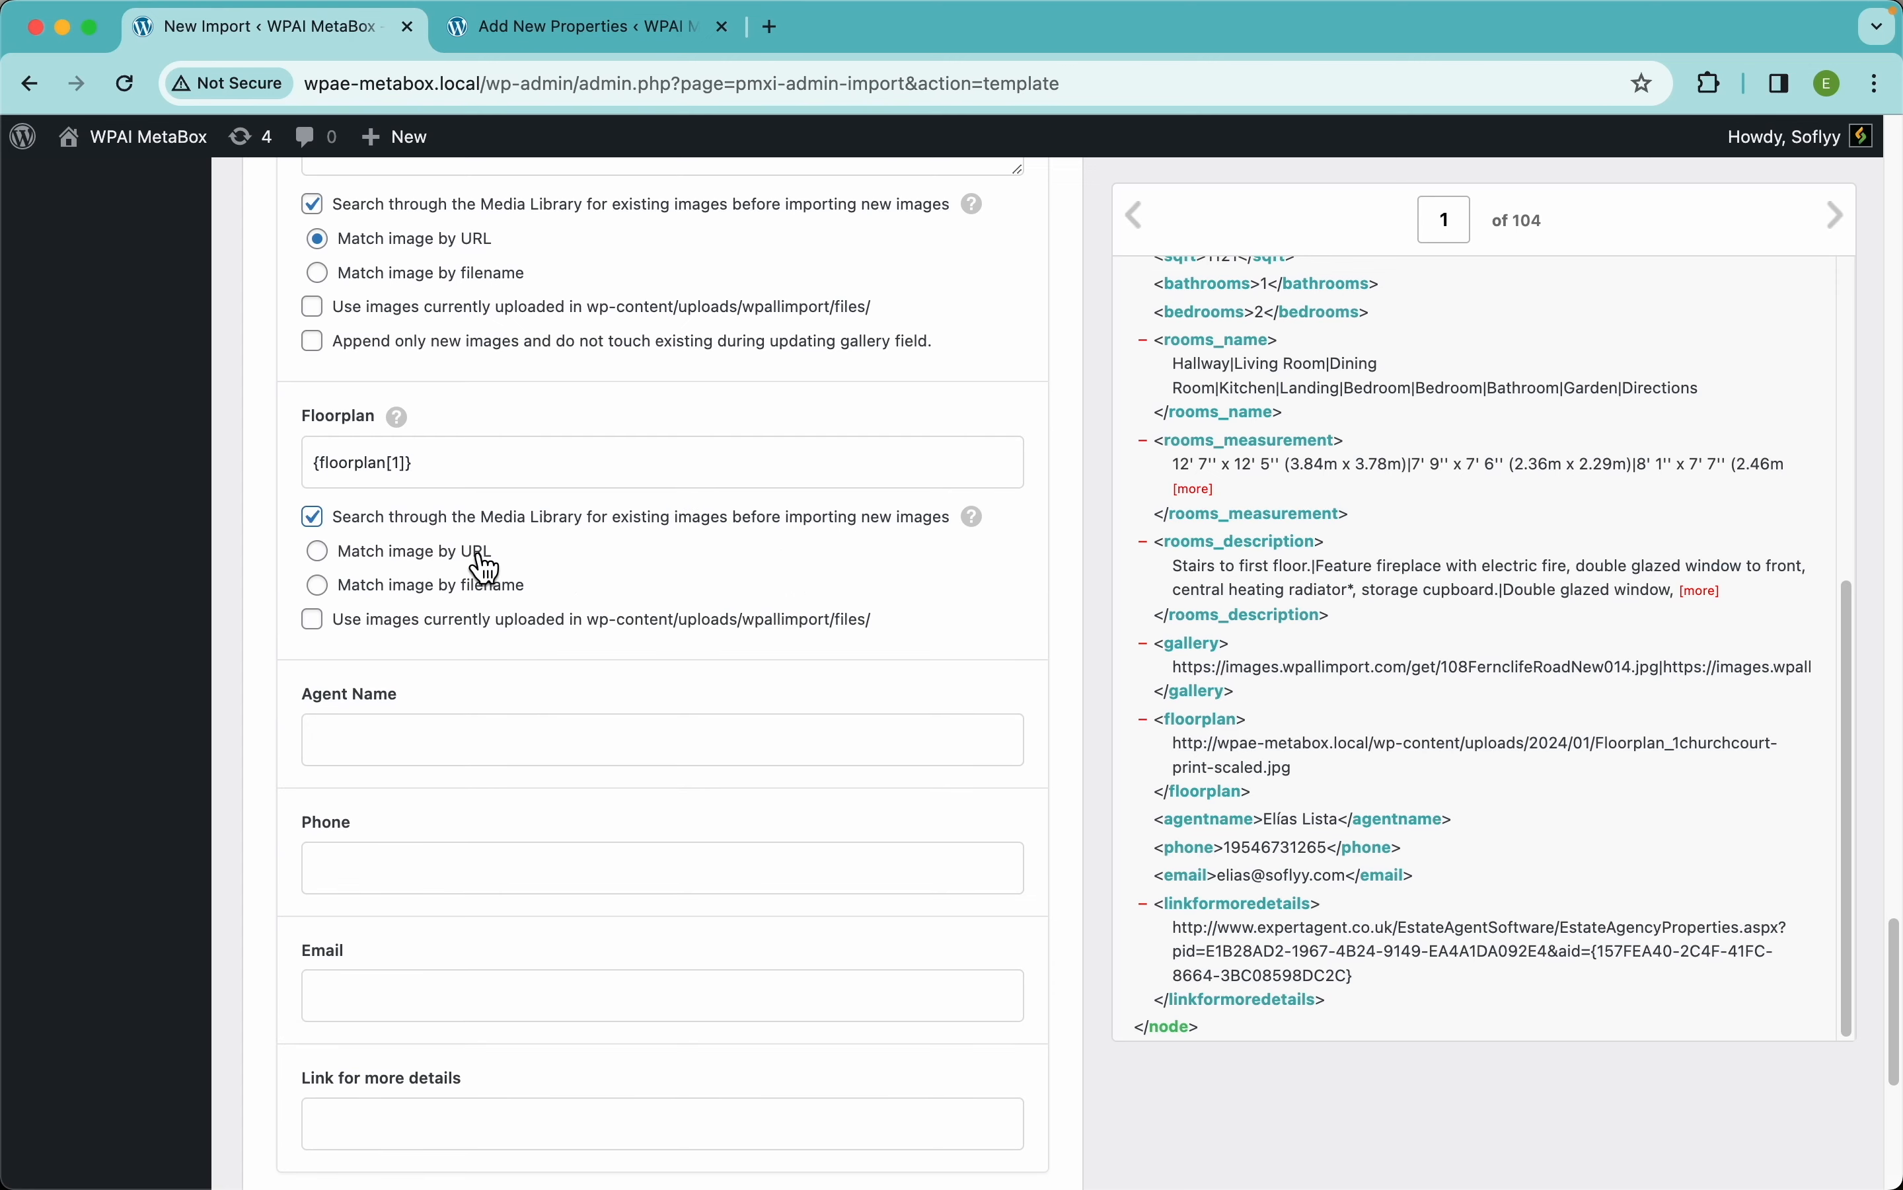
# - Map Agent Name to {agentname[1]}, Phone to {phone[1]}, Email to {email[1]} and Link for more details to {linkformoredetails[1]}
pyautogui.scroll(-3, 705, 582)
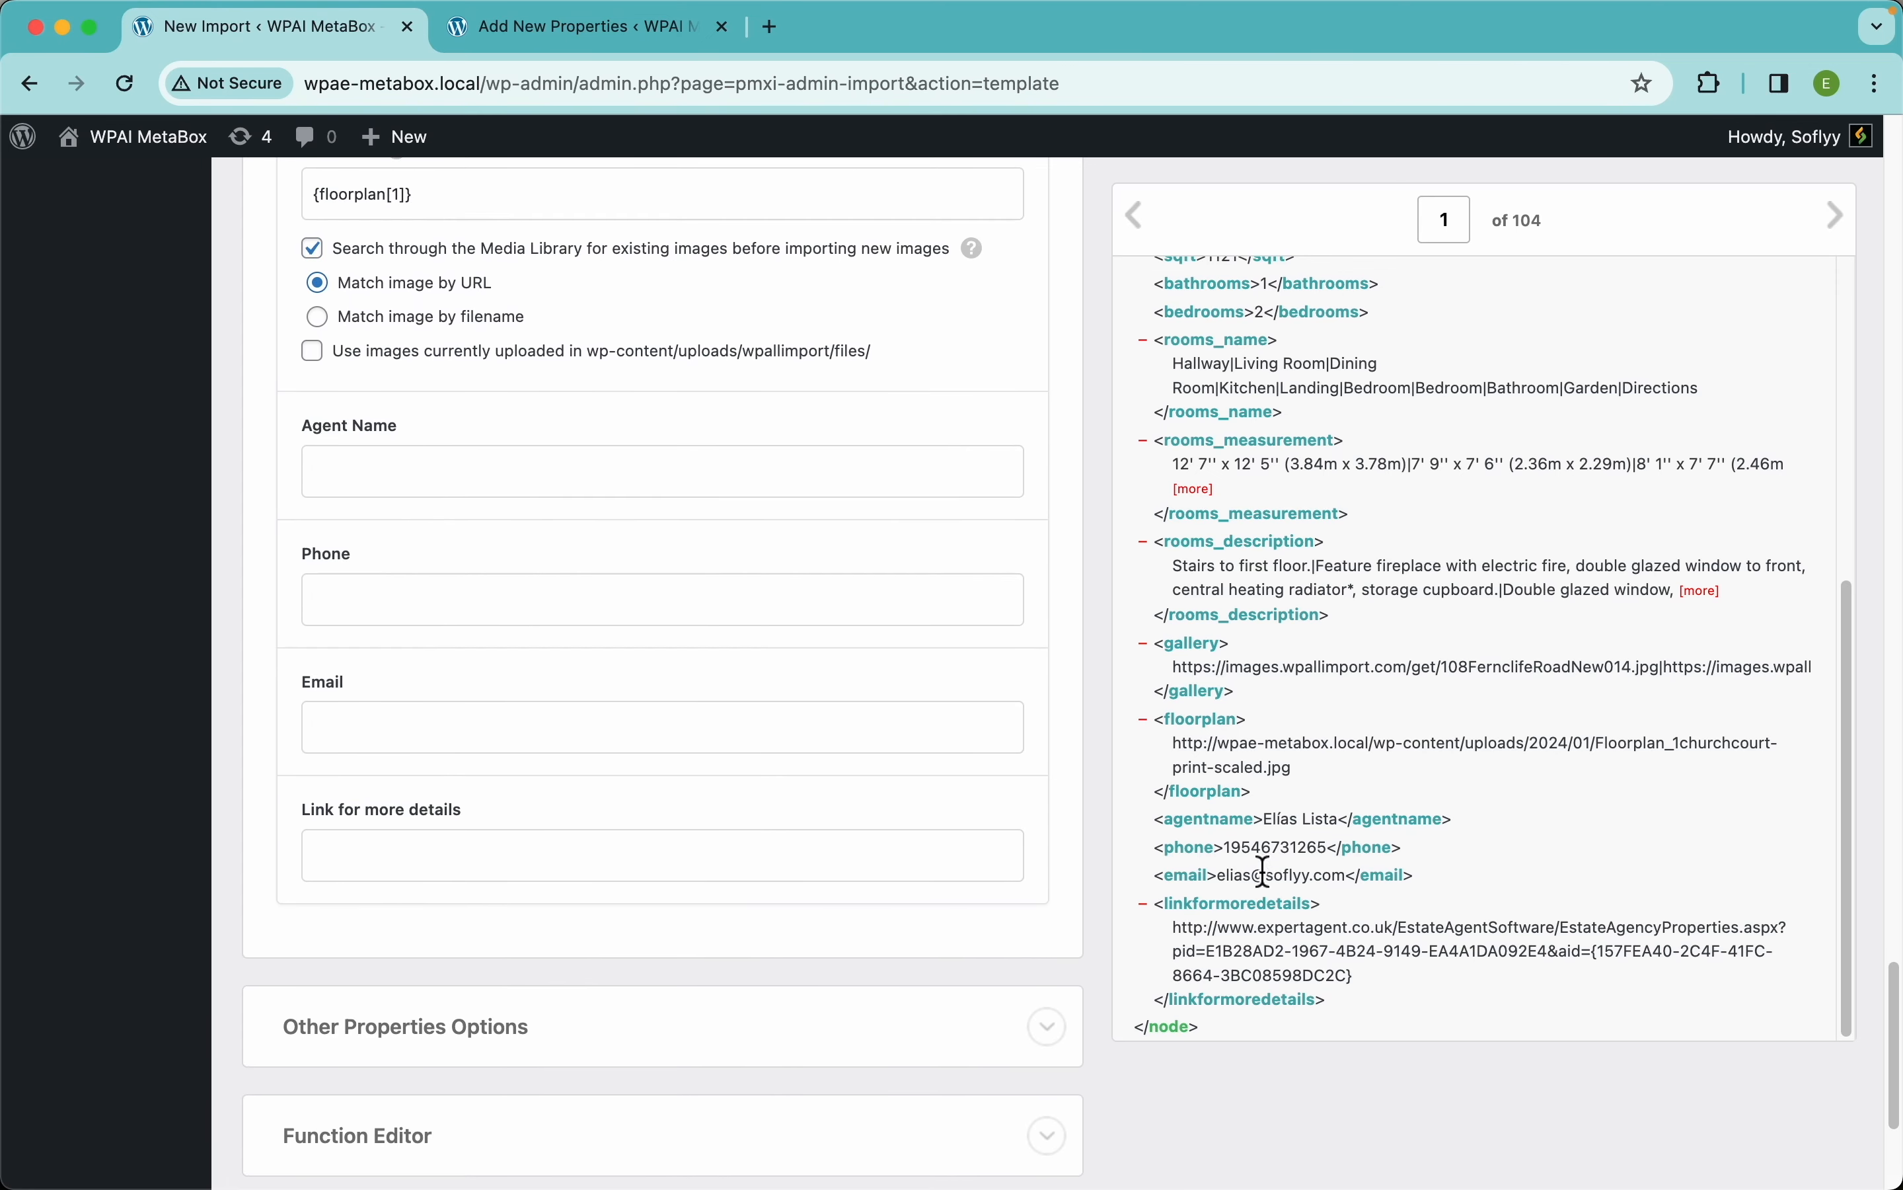
pyautogui.moveTo(1204, 823); pyautogui.dragTo(748, 472)
pyautogui.moveTo(1196, 851); pyautogui.dragTo(865, 728)
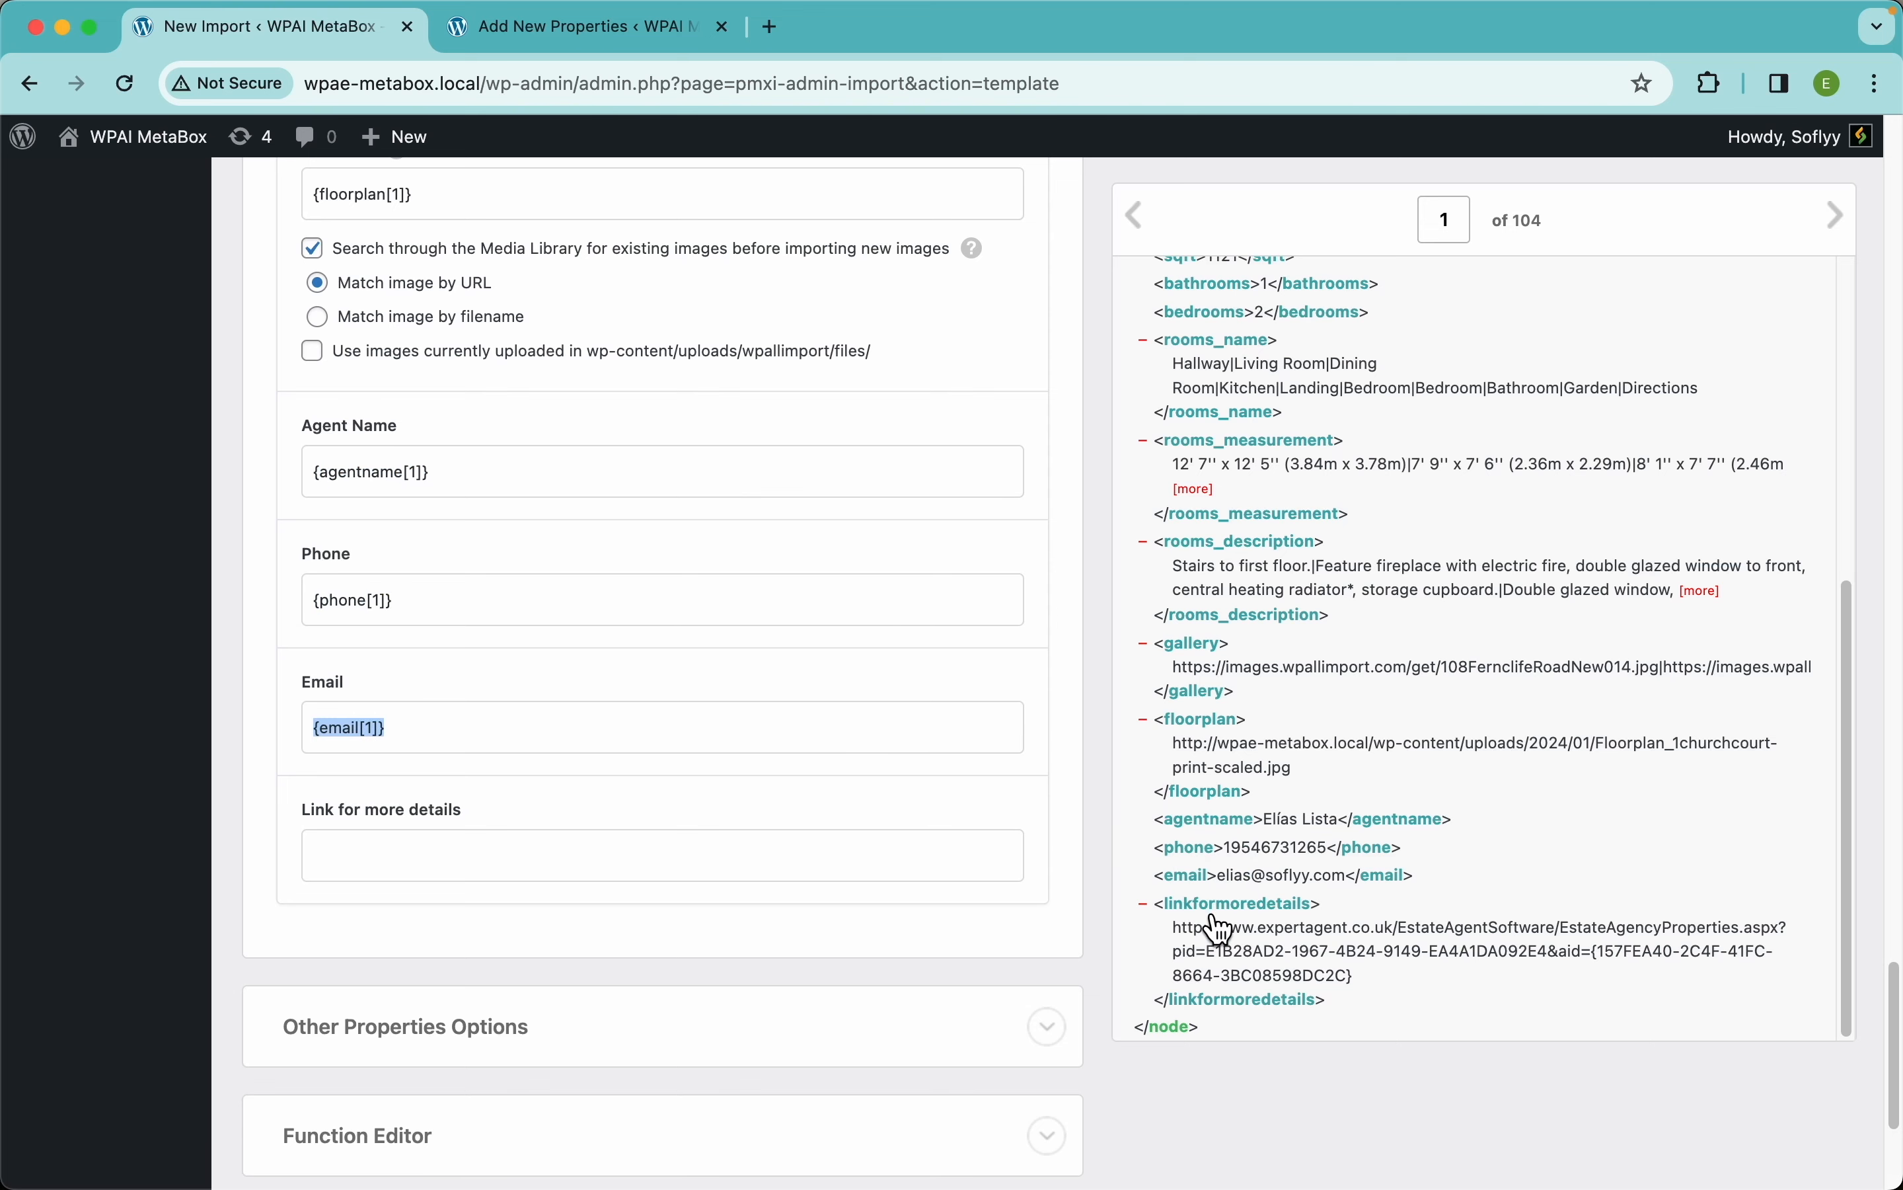
pyautogui.moveTo(1215, 917); pyautogui.dragTo(871, 862)
# - Review all field mappings in the Meta Box Details group, from Map Address to Link for more details
pyautogui.scroll(-5, 684, 802)
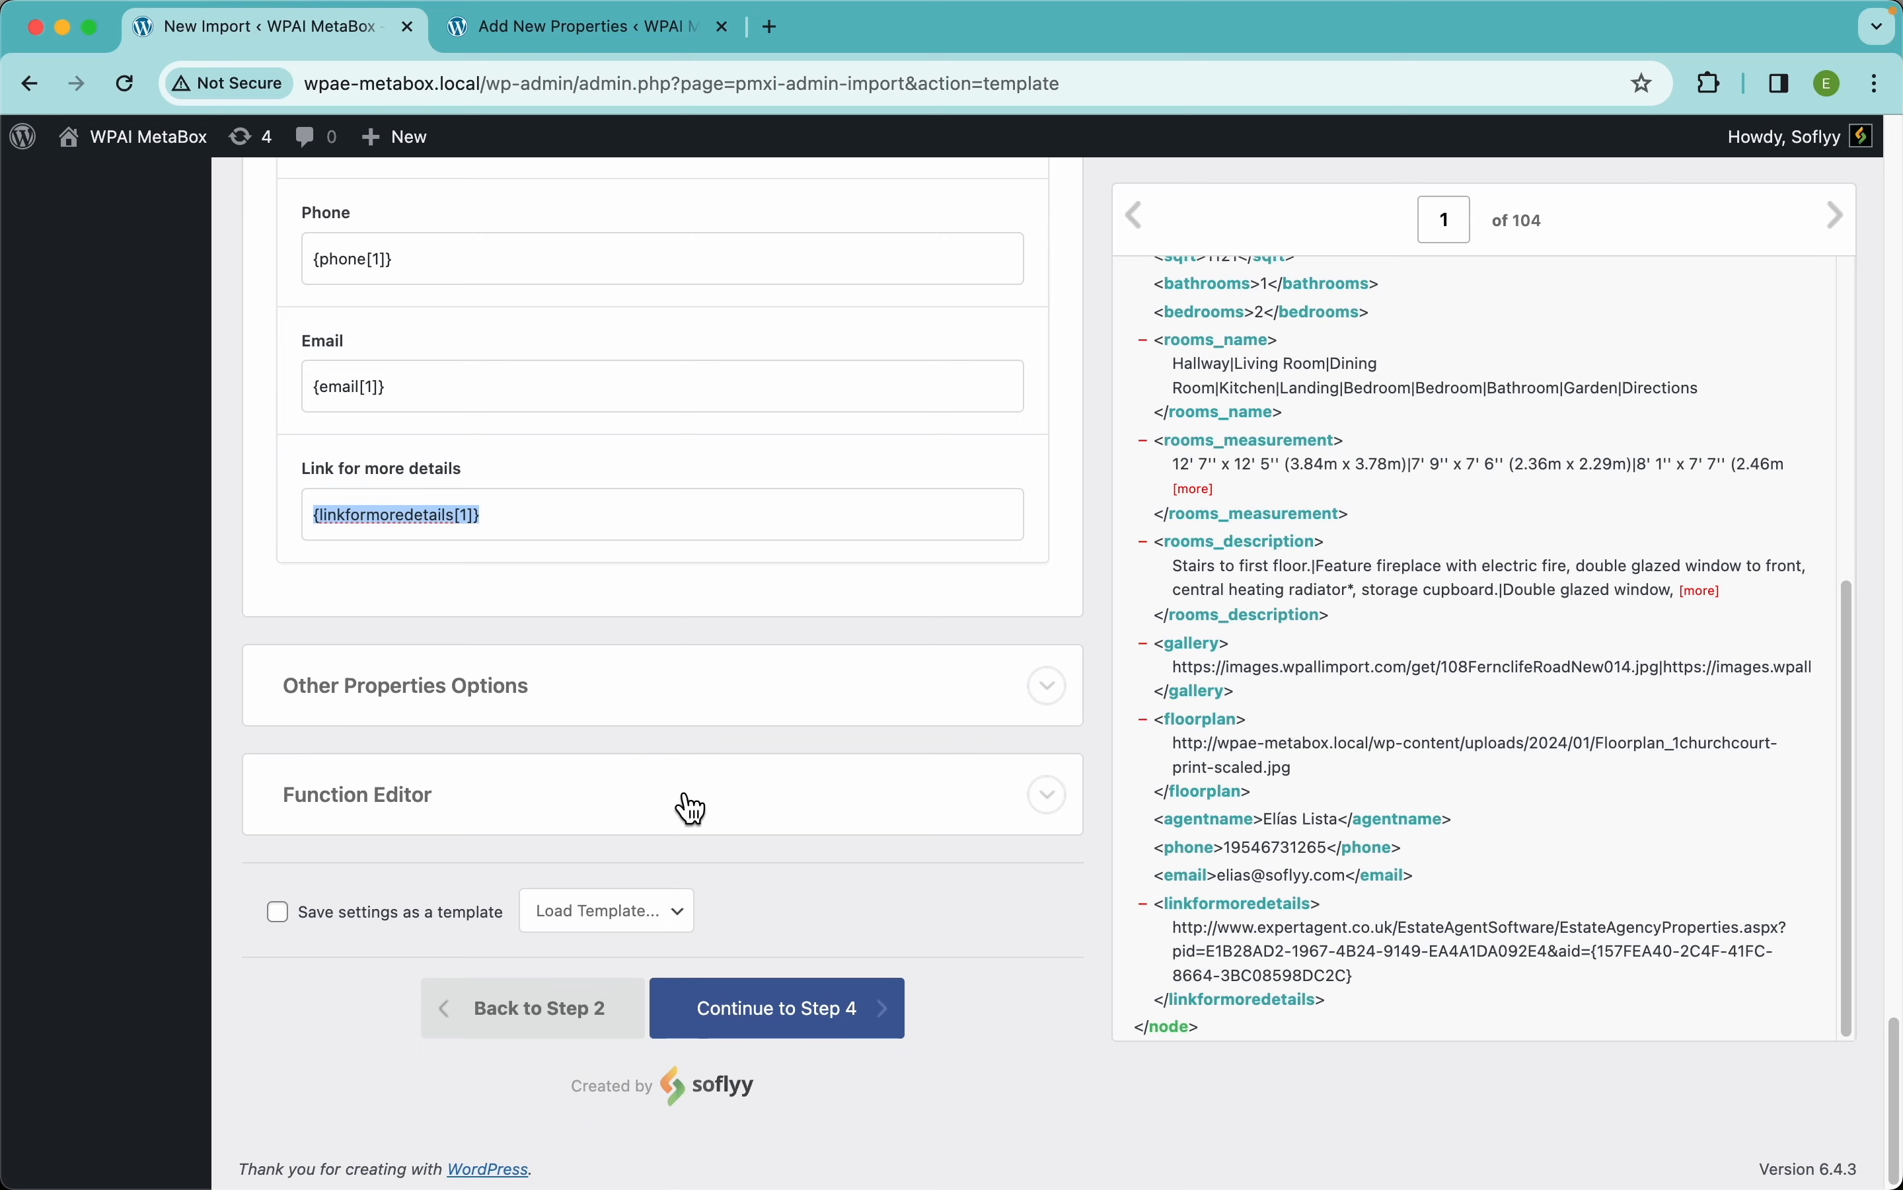
pyautogui.click(789, 596)
pyautogui.scroll(5, 789, 596)
pyautogui.scroll(15, 789, 595)
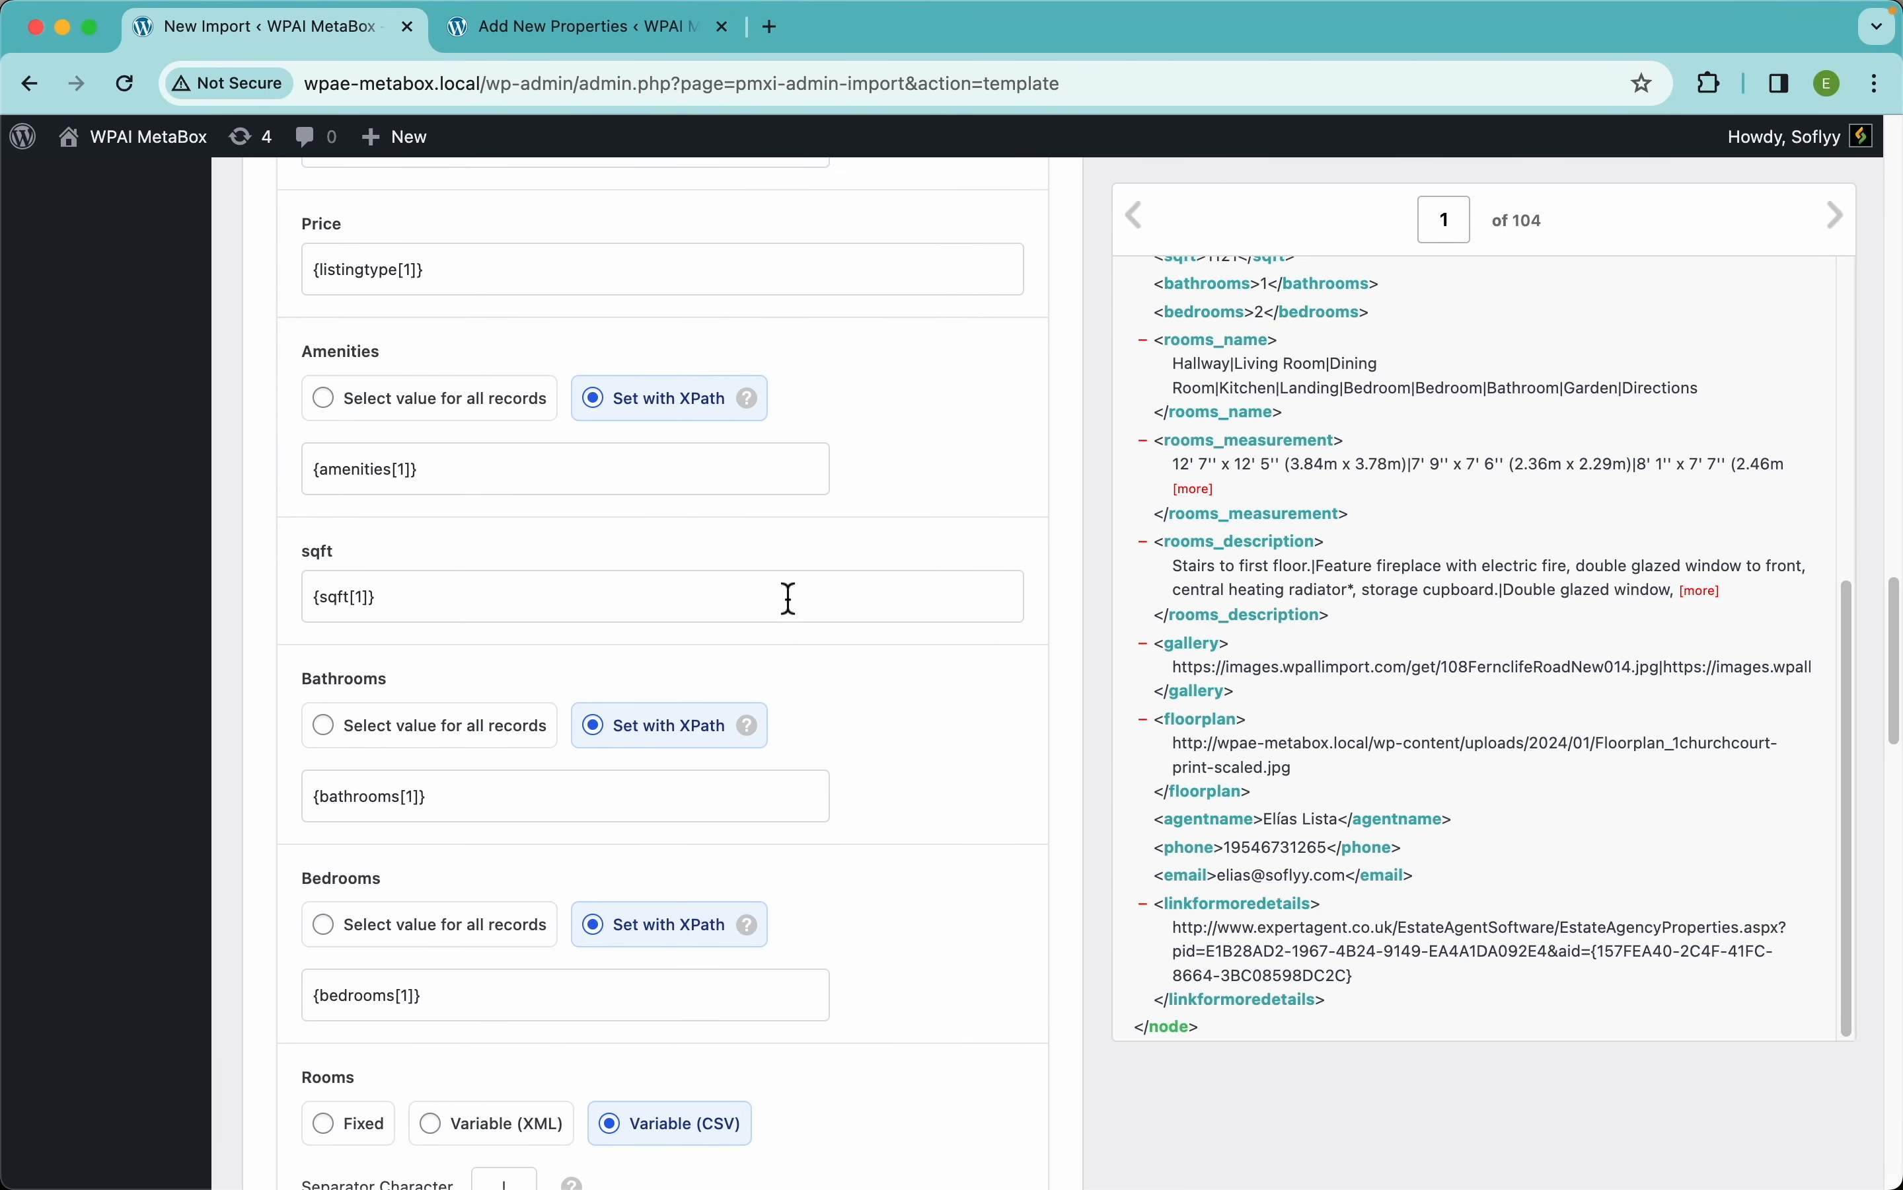
pyautogui.scroll(10, 787, 596)
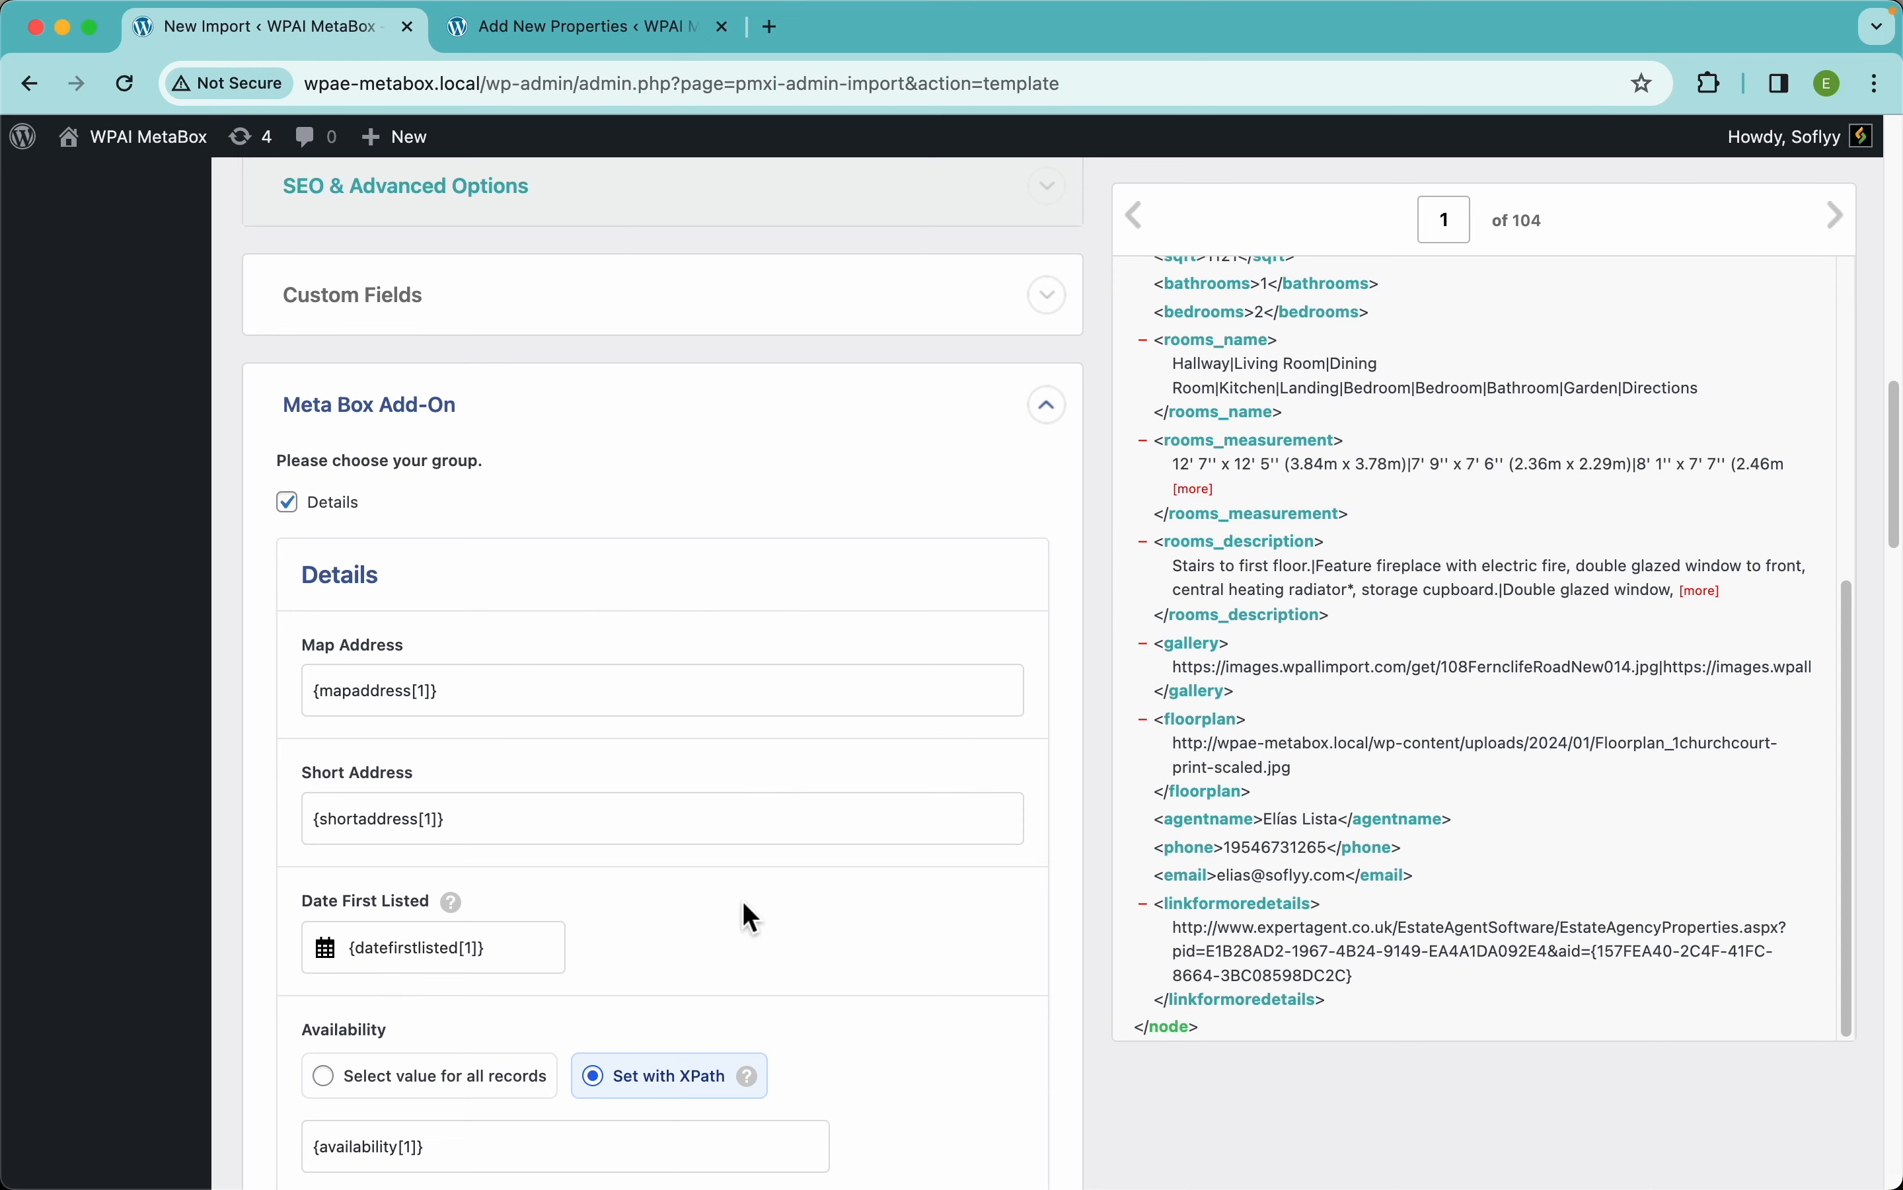
pyautogui.scroll(-10, 745, 904)
pyautogui.scroll(-15, 744, 905)
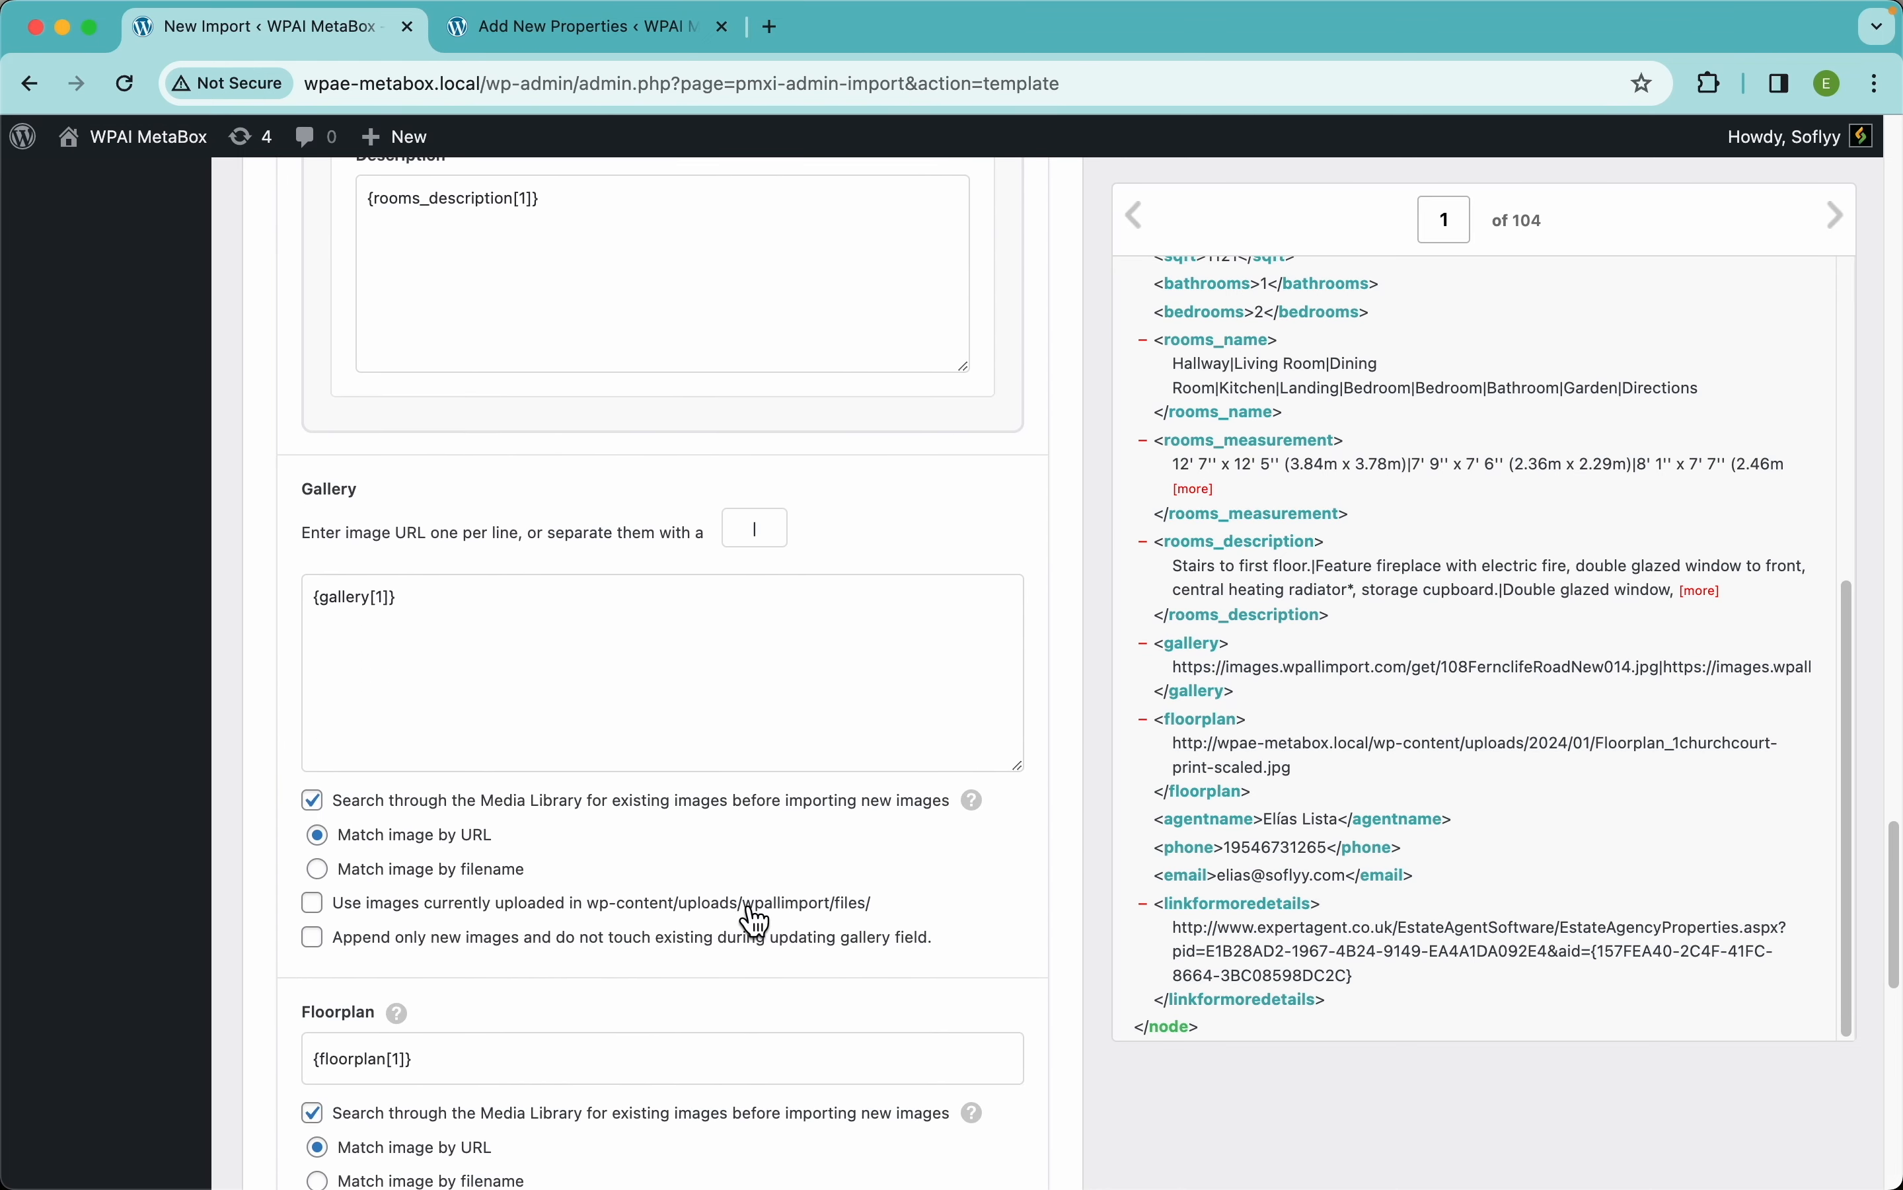
pyautogui.scroll(-3, 744, 902)
pyautogui.scroll(18, 744, 902)
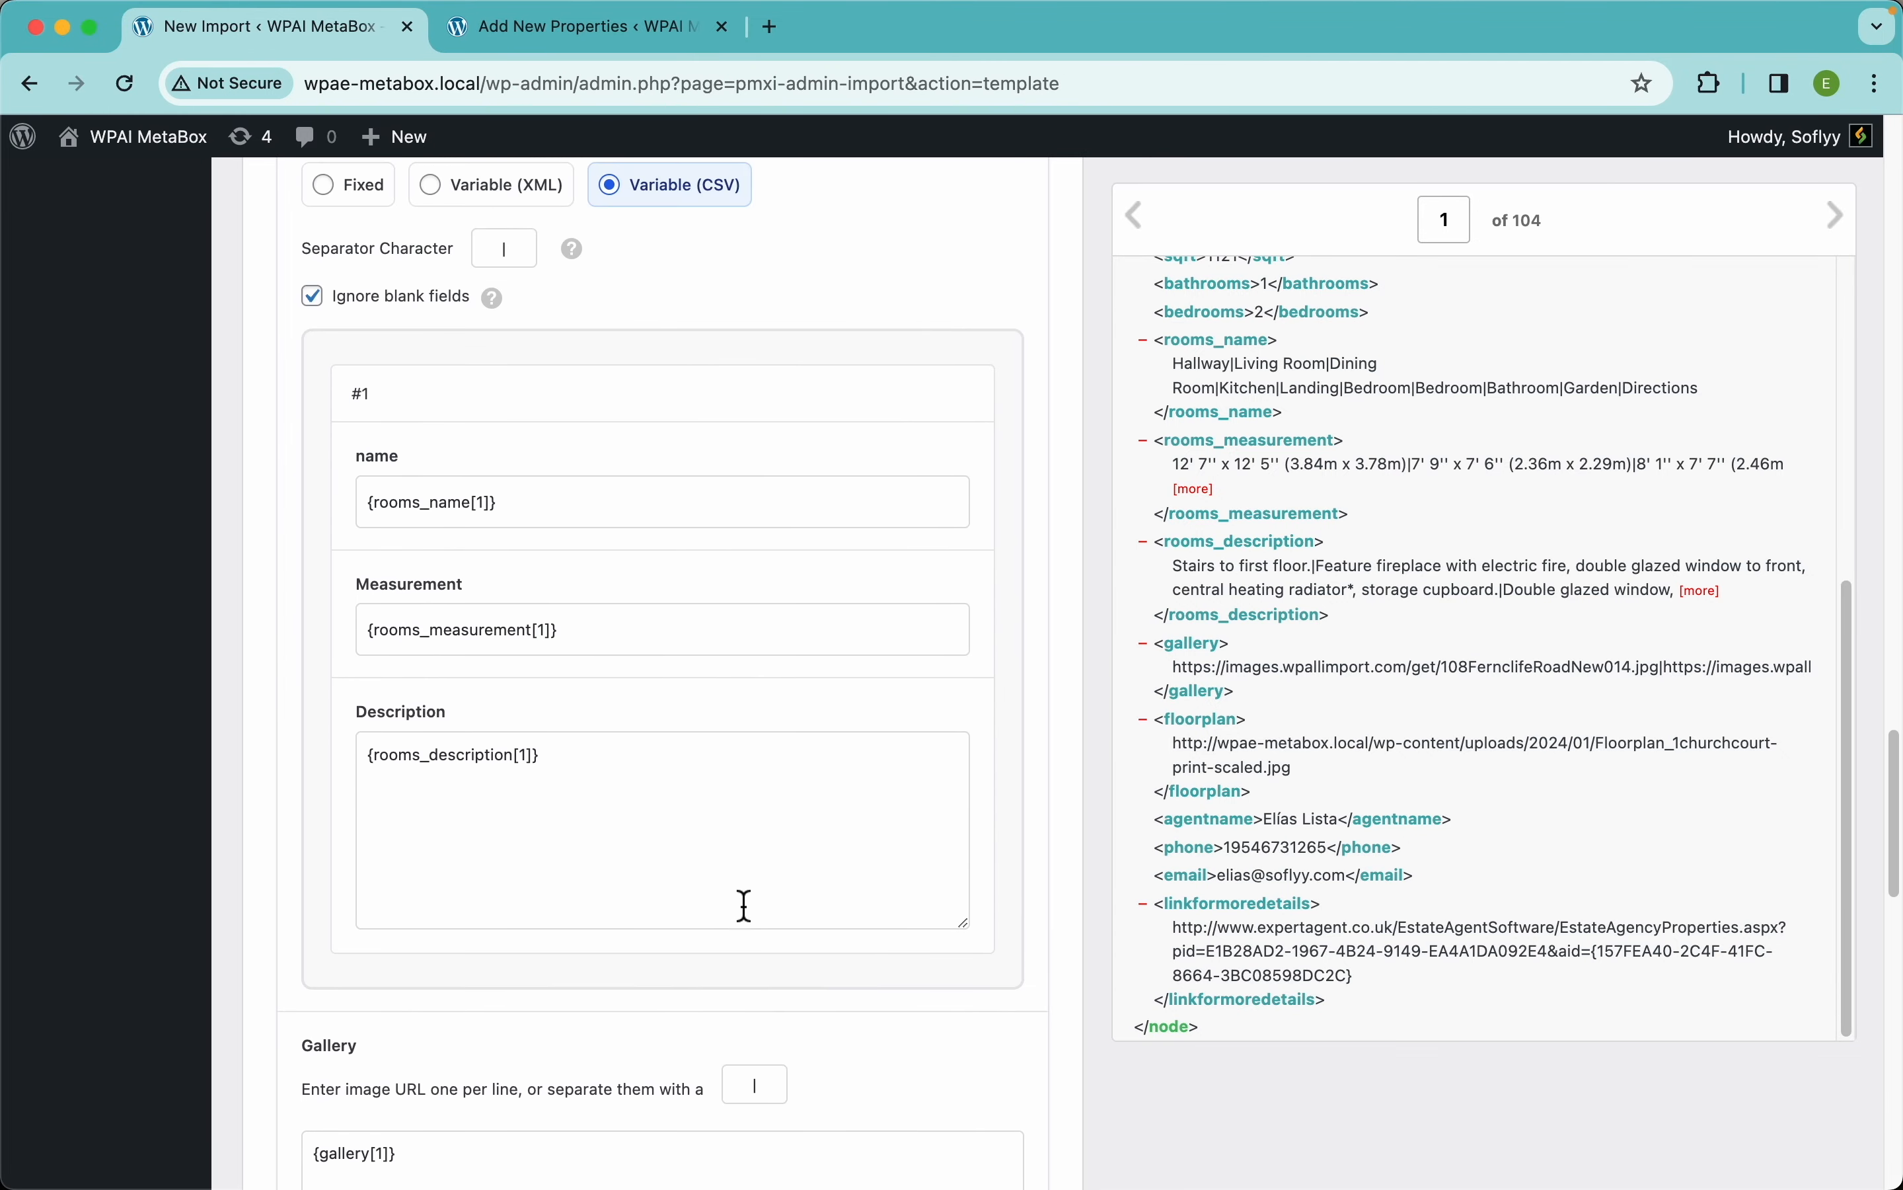
pyautogui.scroll(-20, 744, 901)
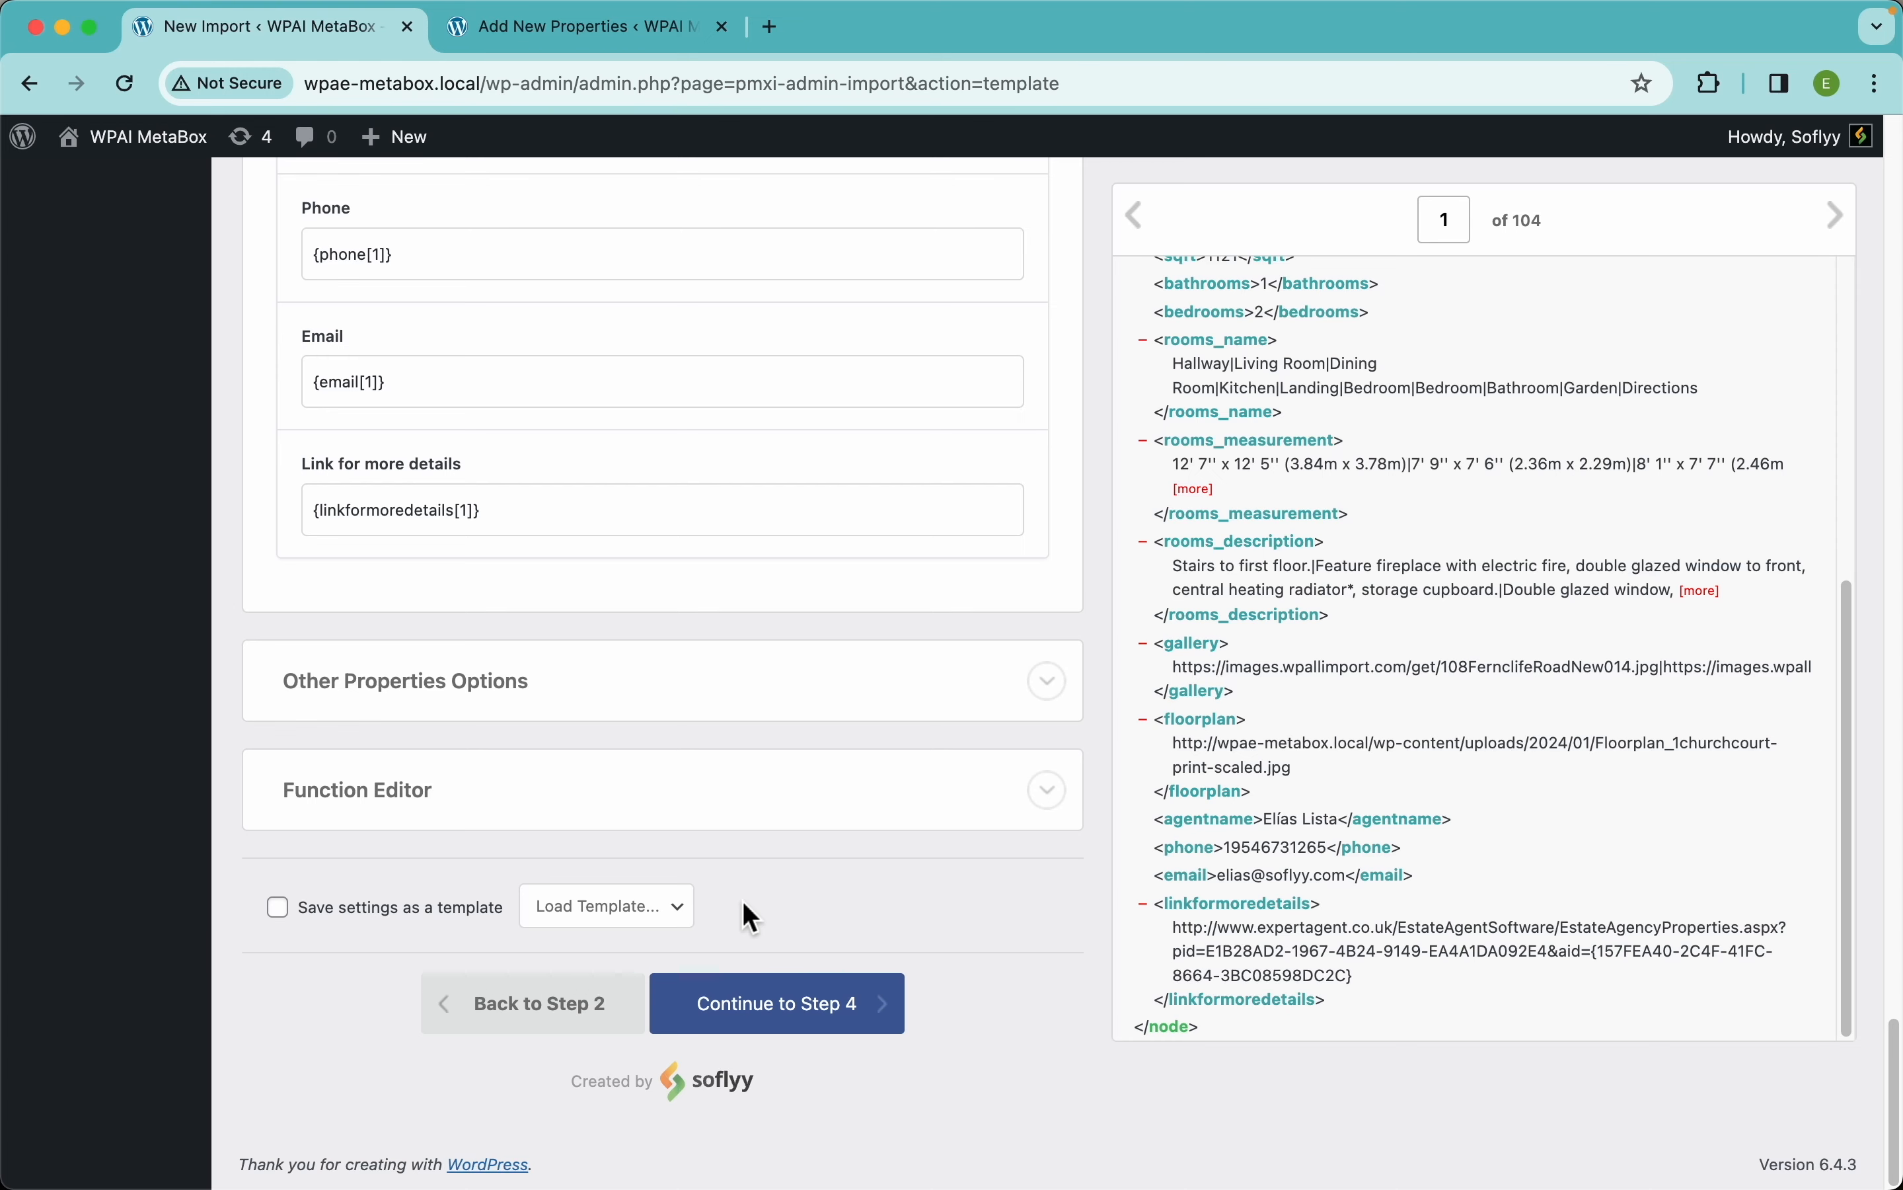
# - Continue to the import settings and auto-detect {name[1]} as the Unique Identifier
pyautogui.click(864, 1021)
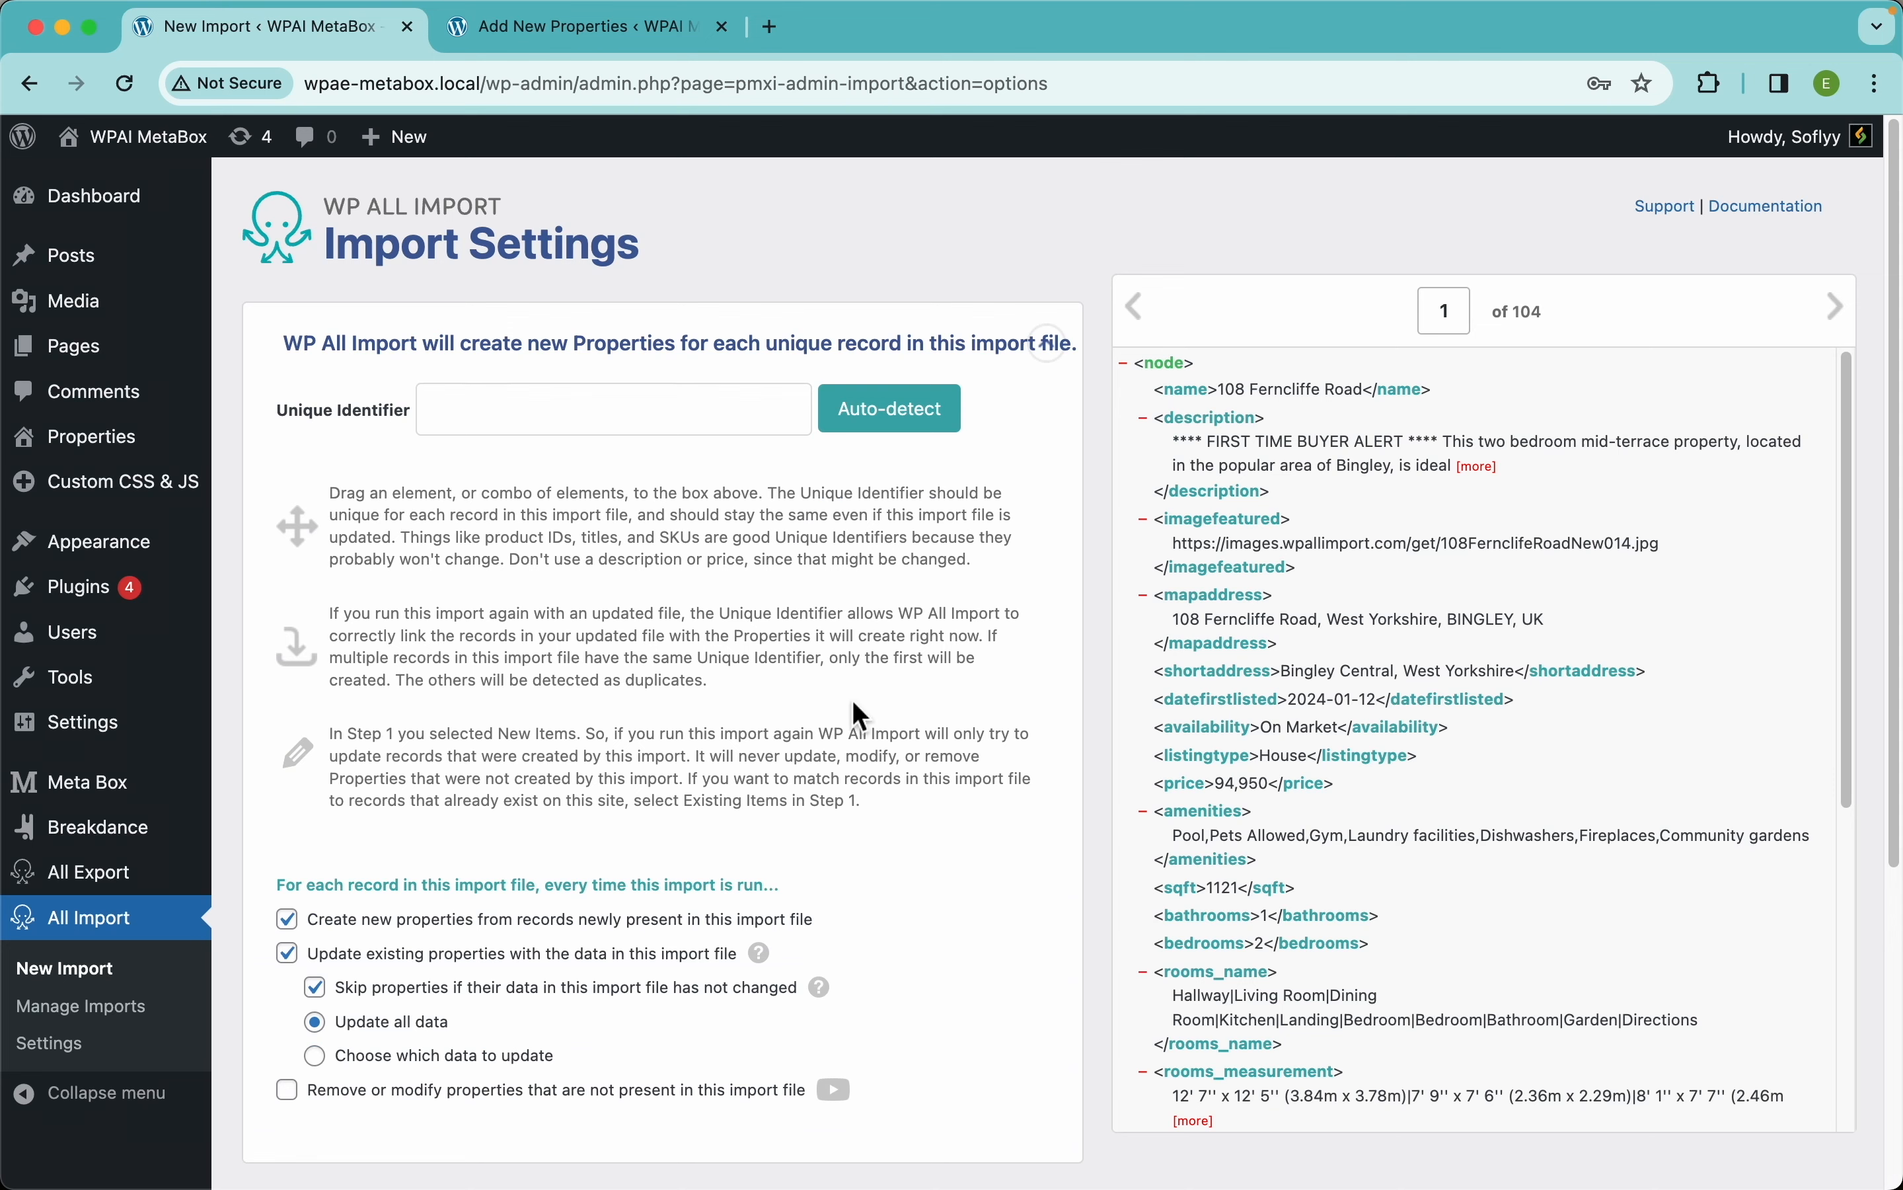
pyautogui.moveTo(1212, 397); pyautogui.dragTo(835, 520)
pyautogui.click(880, 423)
# - View the data types offered by Choose which data to update, and restore Update all data
pyautogui.scroll(-5, 774, 743)
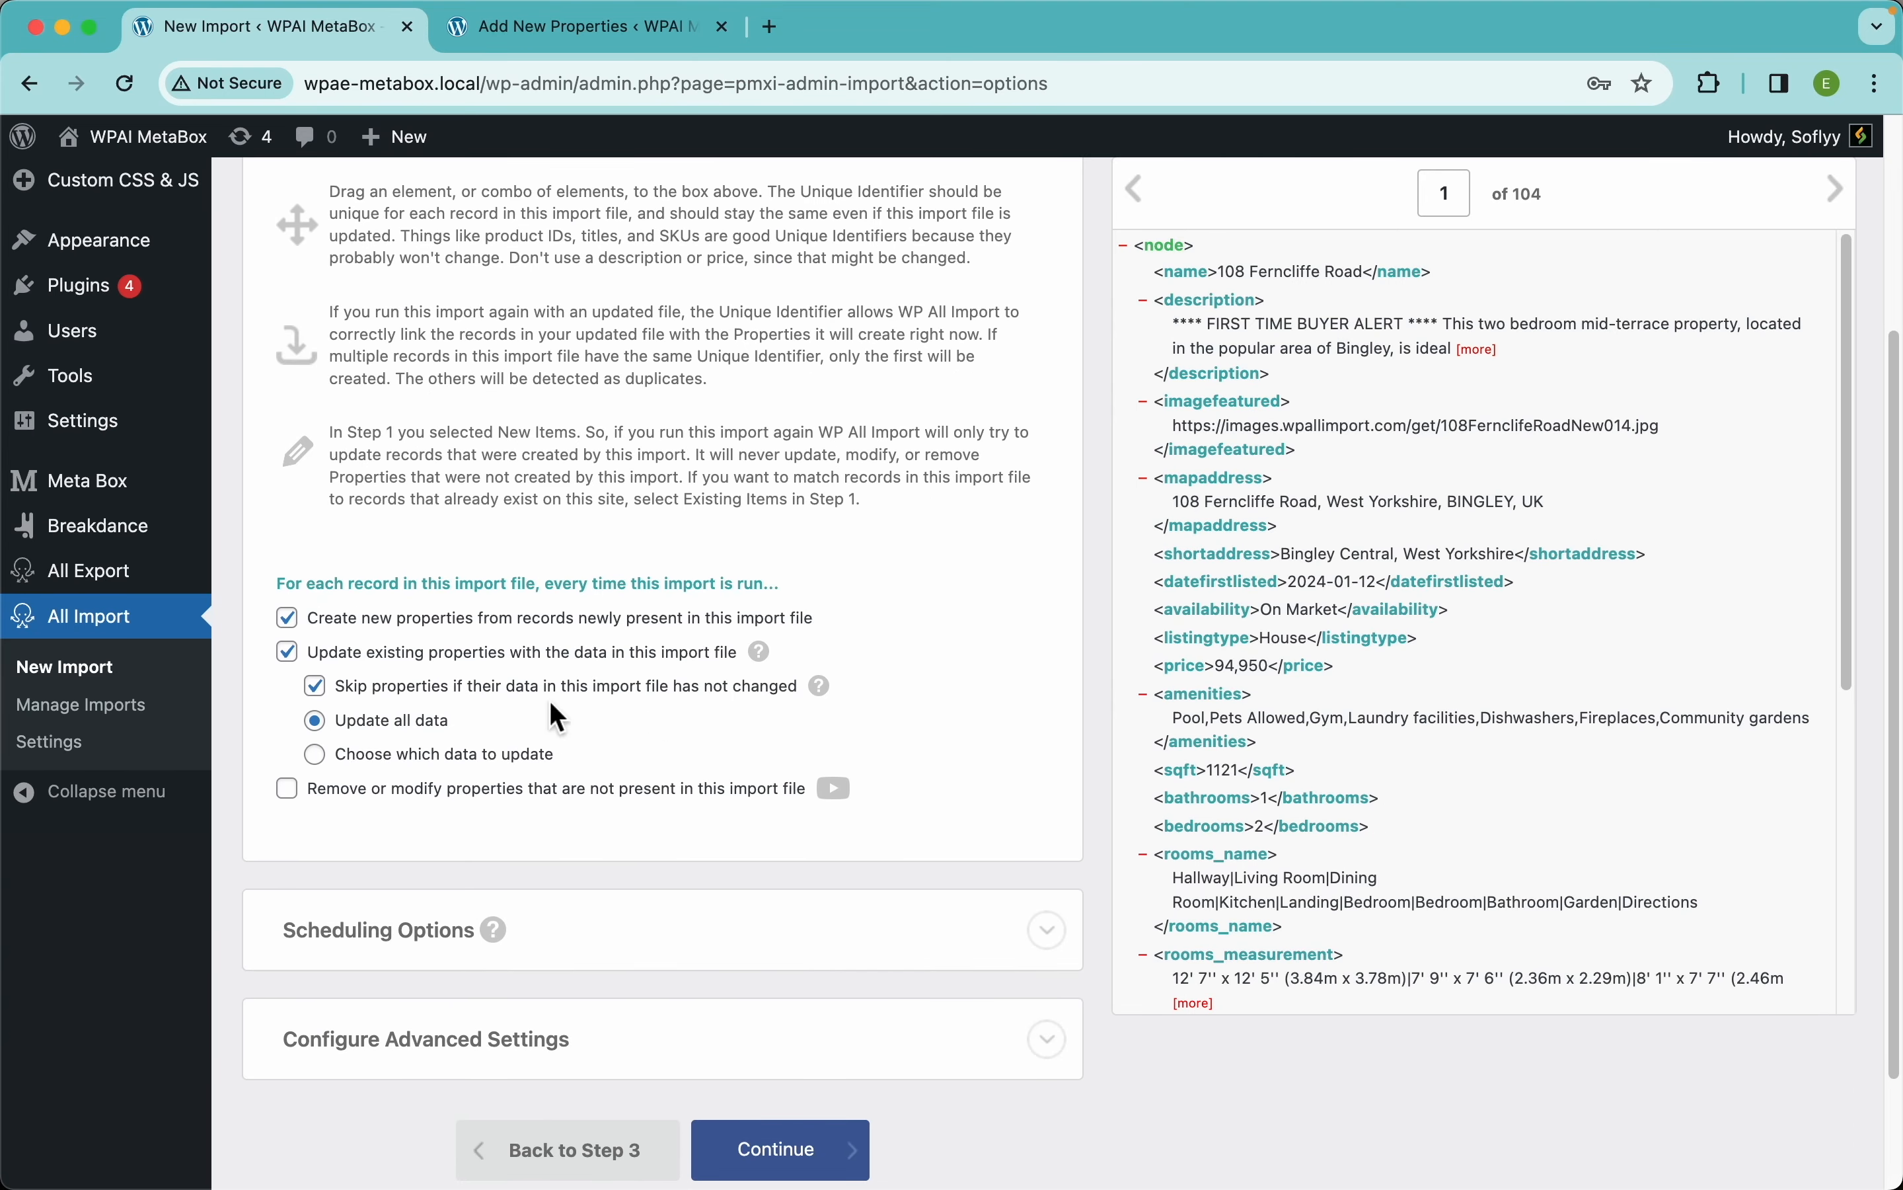
pyautogui.moveTo(760, 654)
pyautogui.click(476, 753)
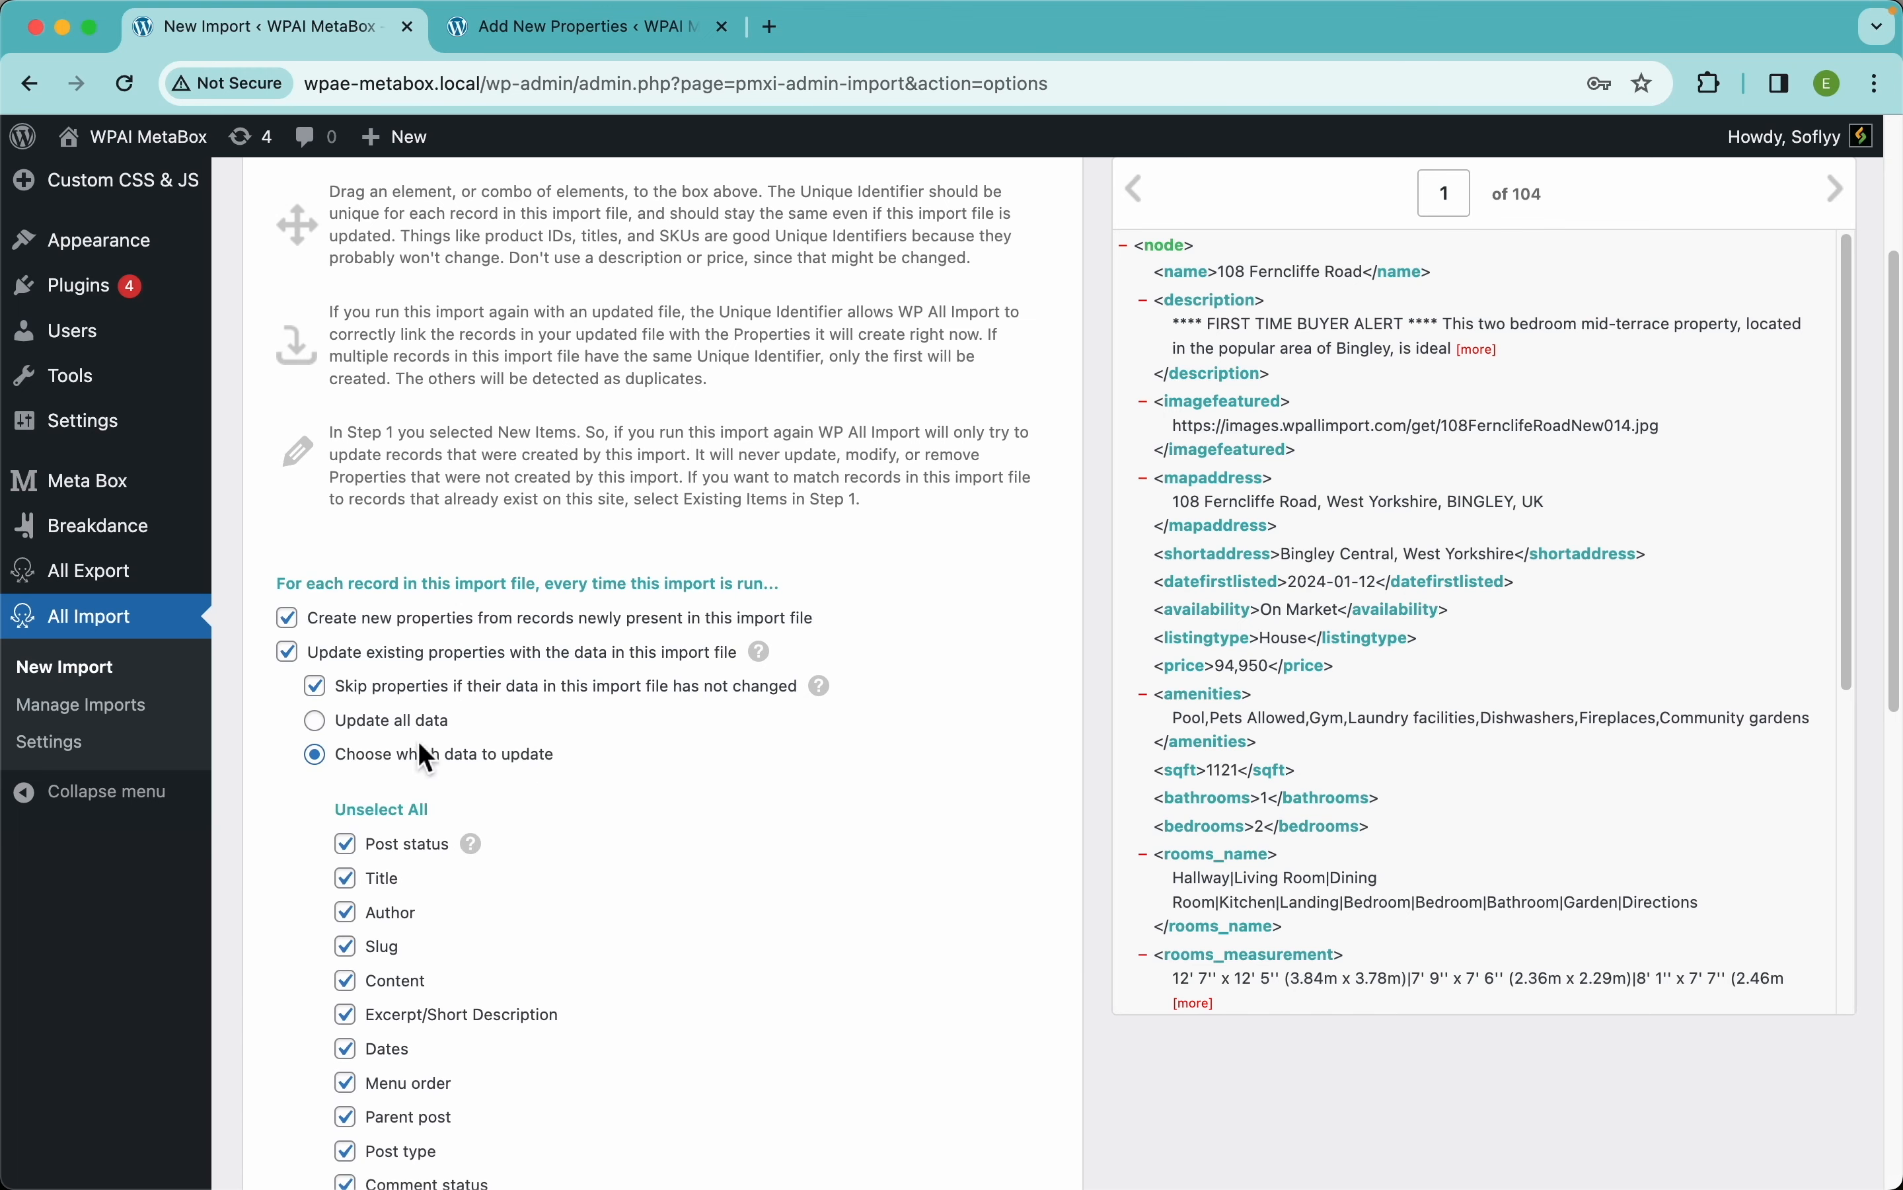
pyautogui.click(398, 722)
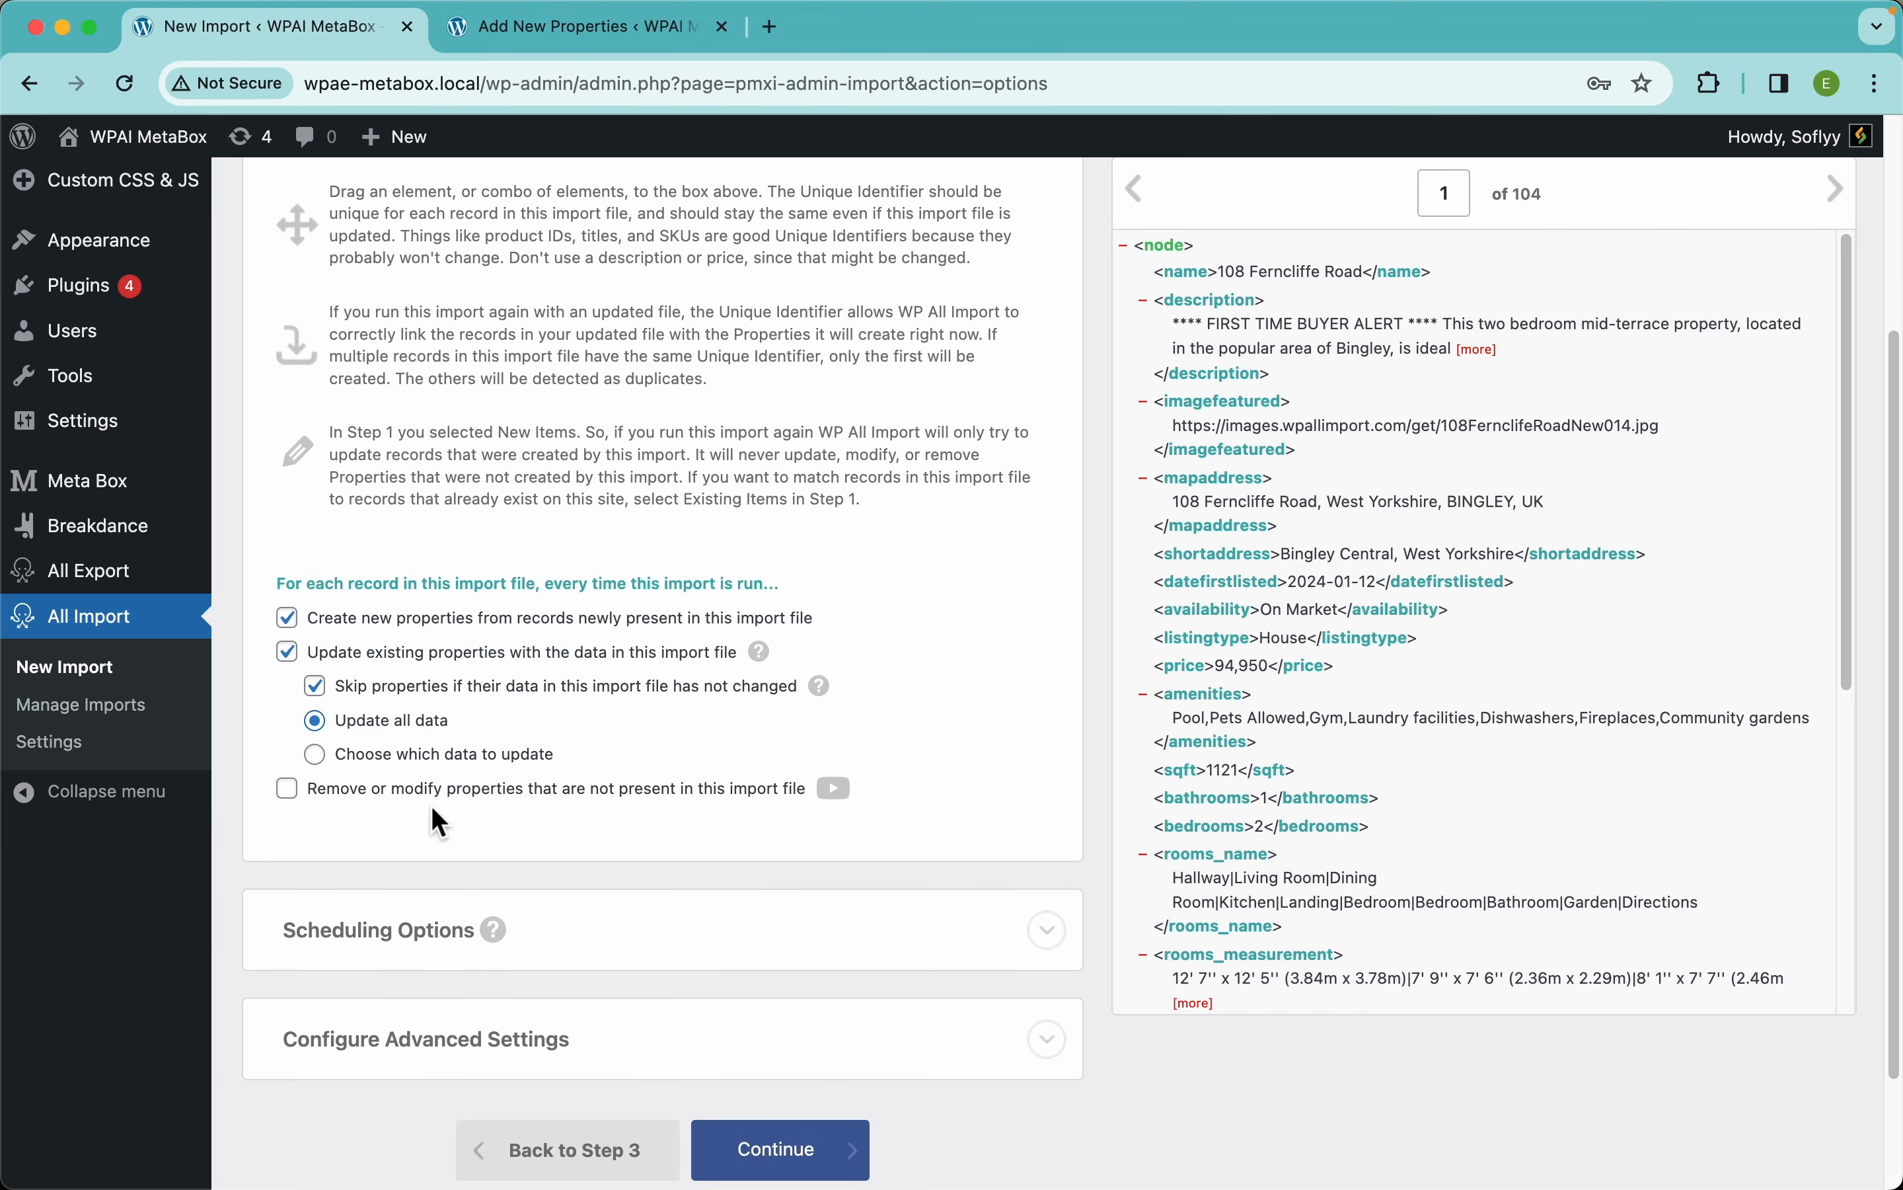
# - Examine the options for removing or modifying properties that are not present in the import file, and leave that setting disabled
pyautogui.click(500, 794)
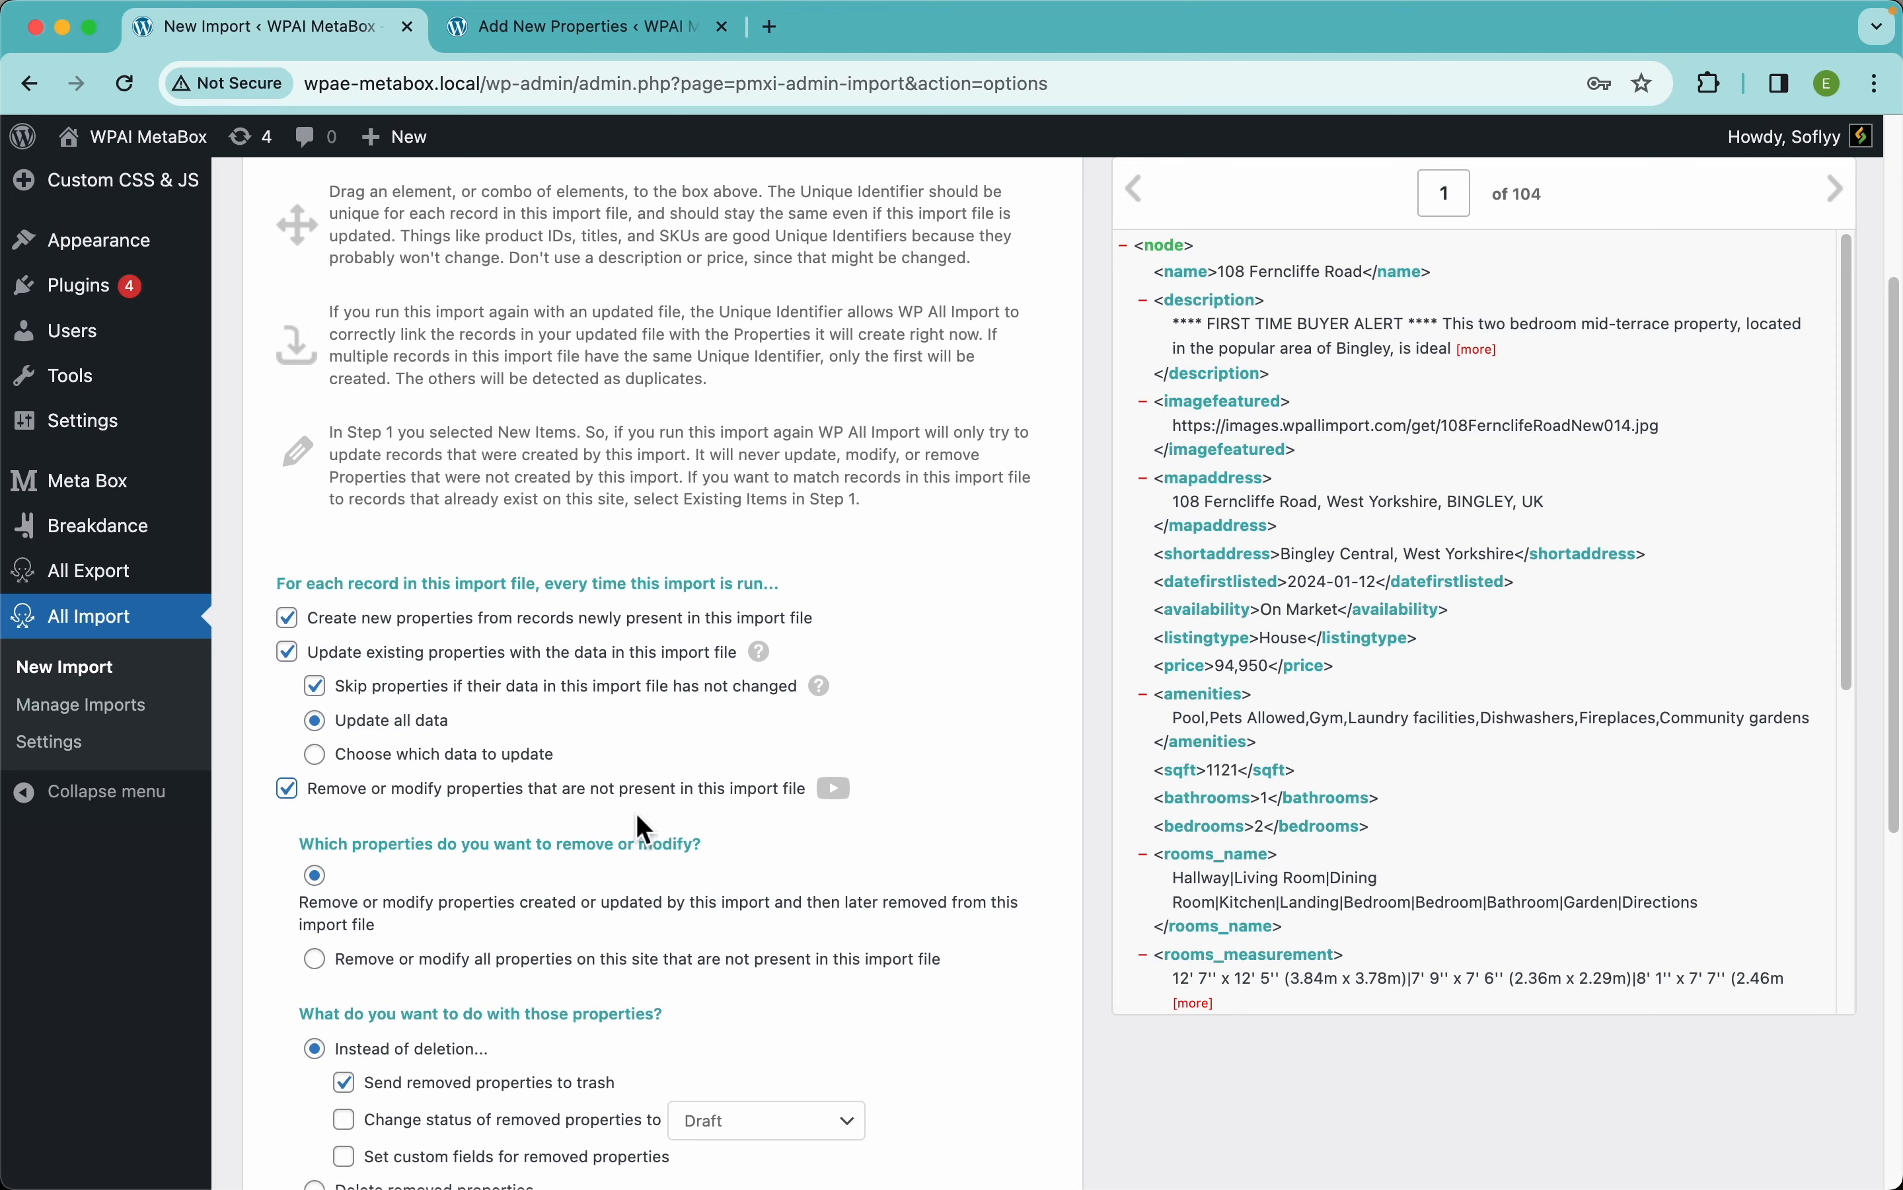
pyautogui.click(625, 790)
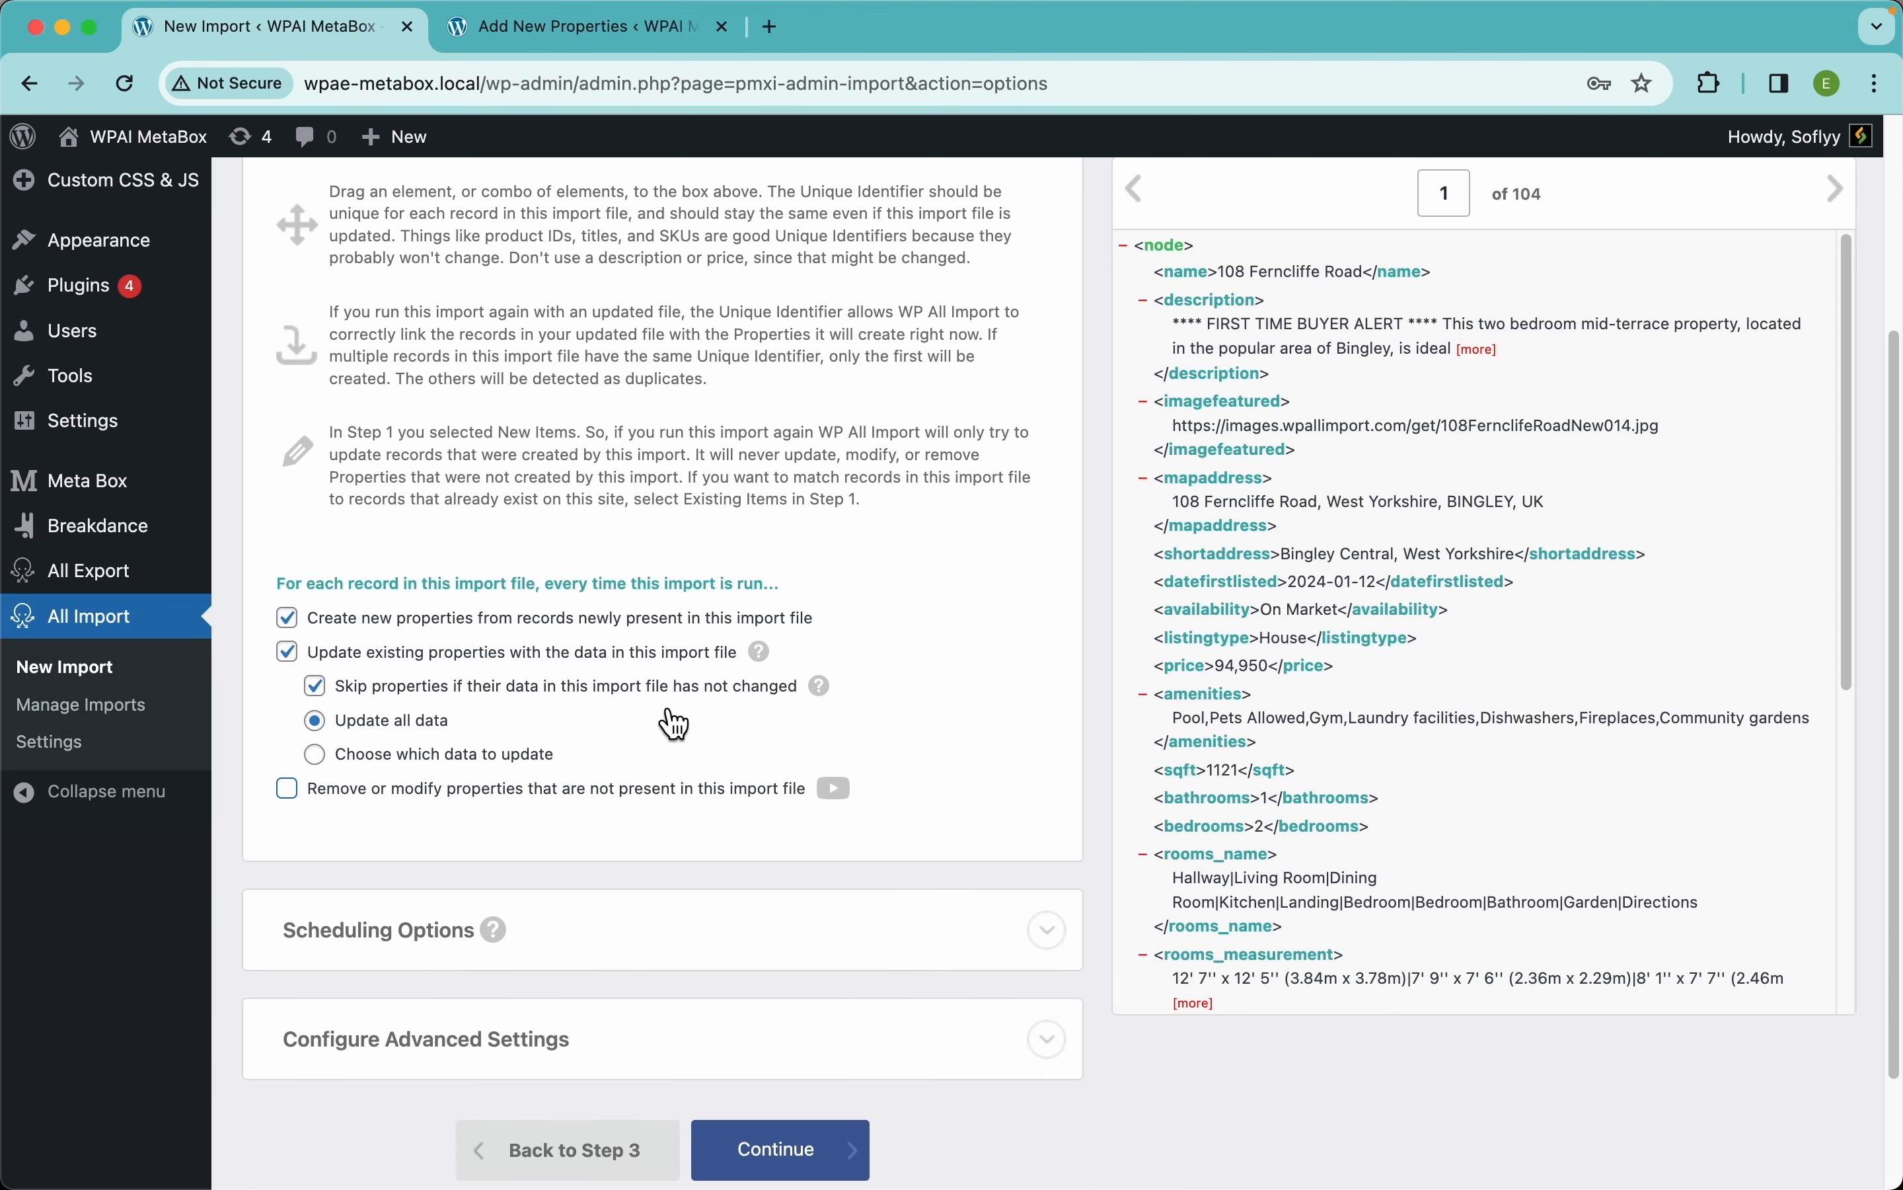
pyautogui.scroll(-2, 725, 586)
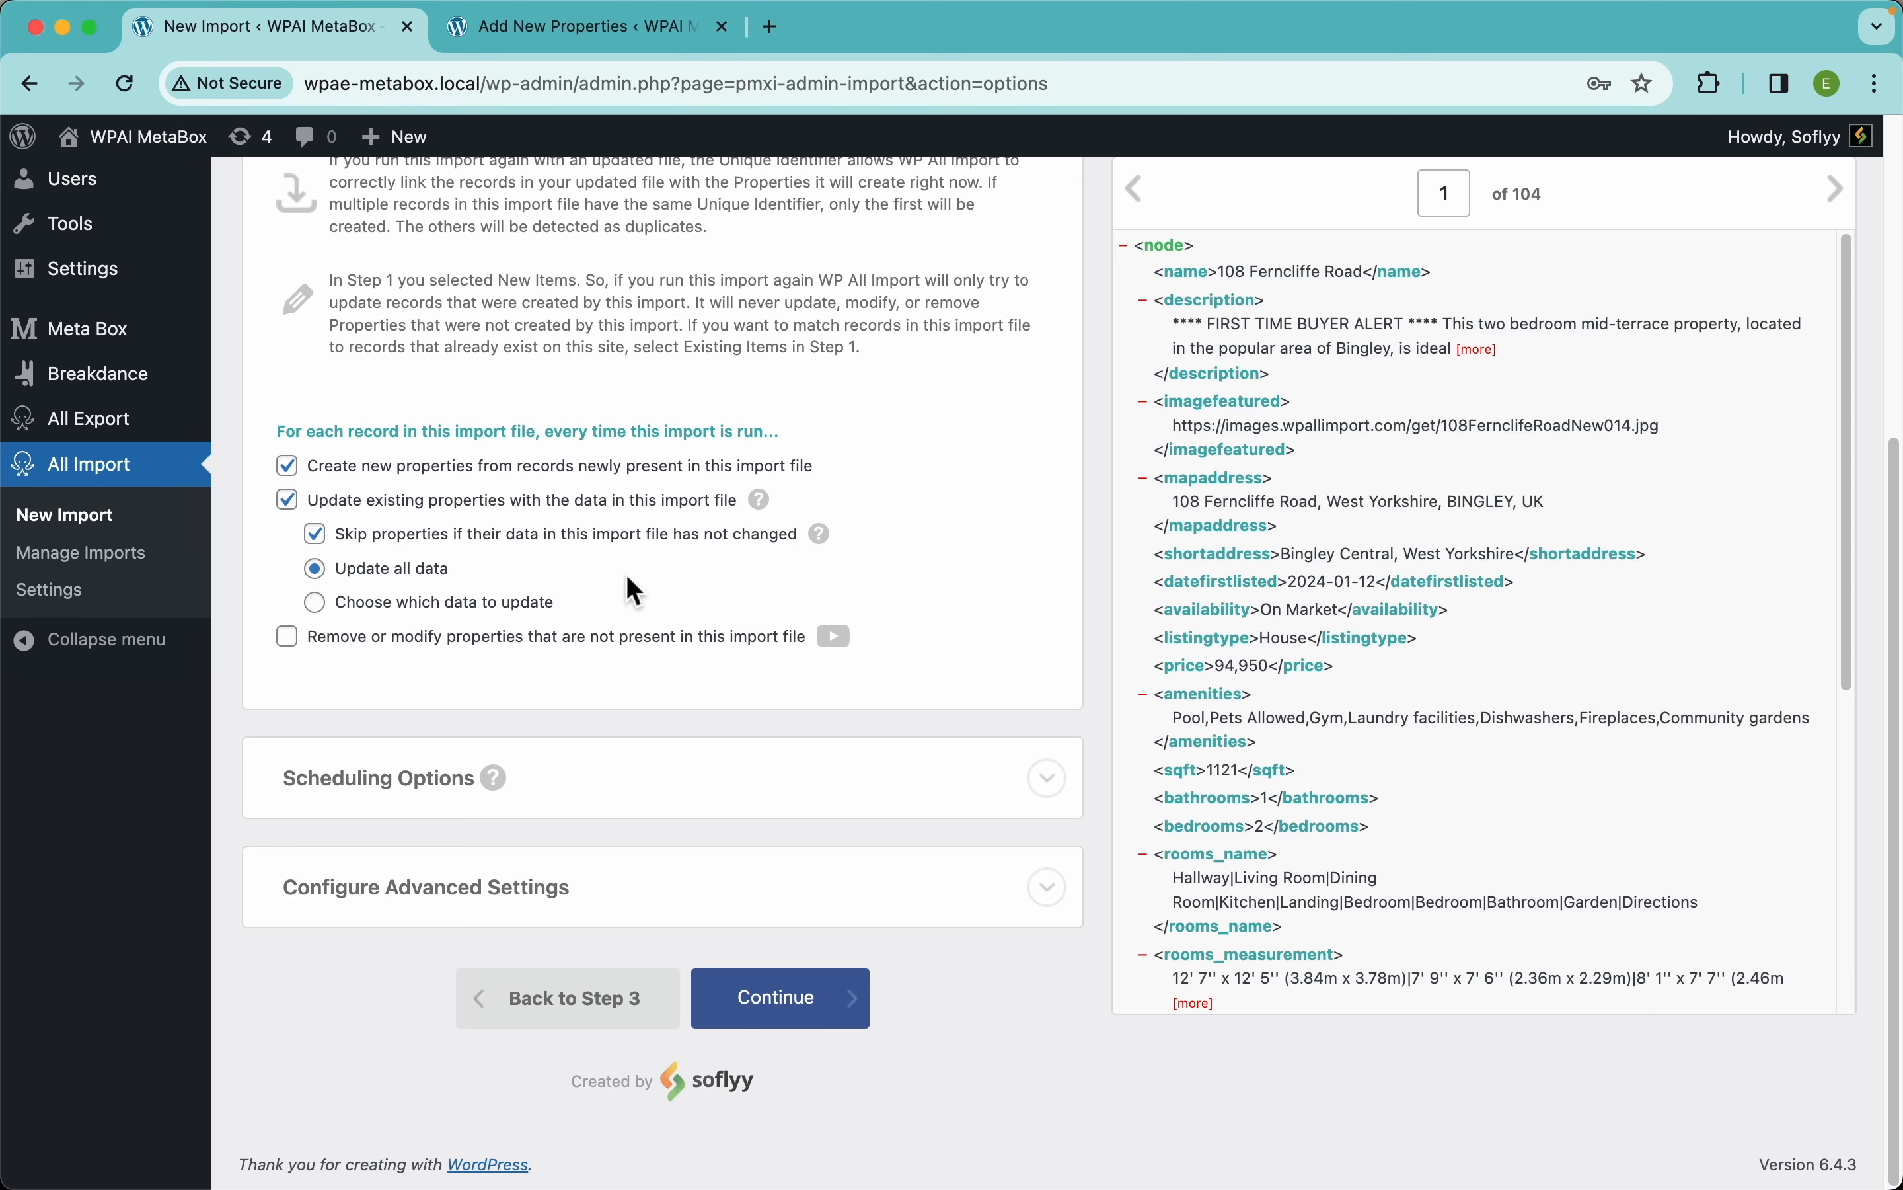
pyautogui.click(472, 641)
pyautogui.scroll(-3, 695, 693)
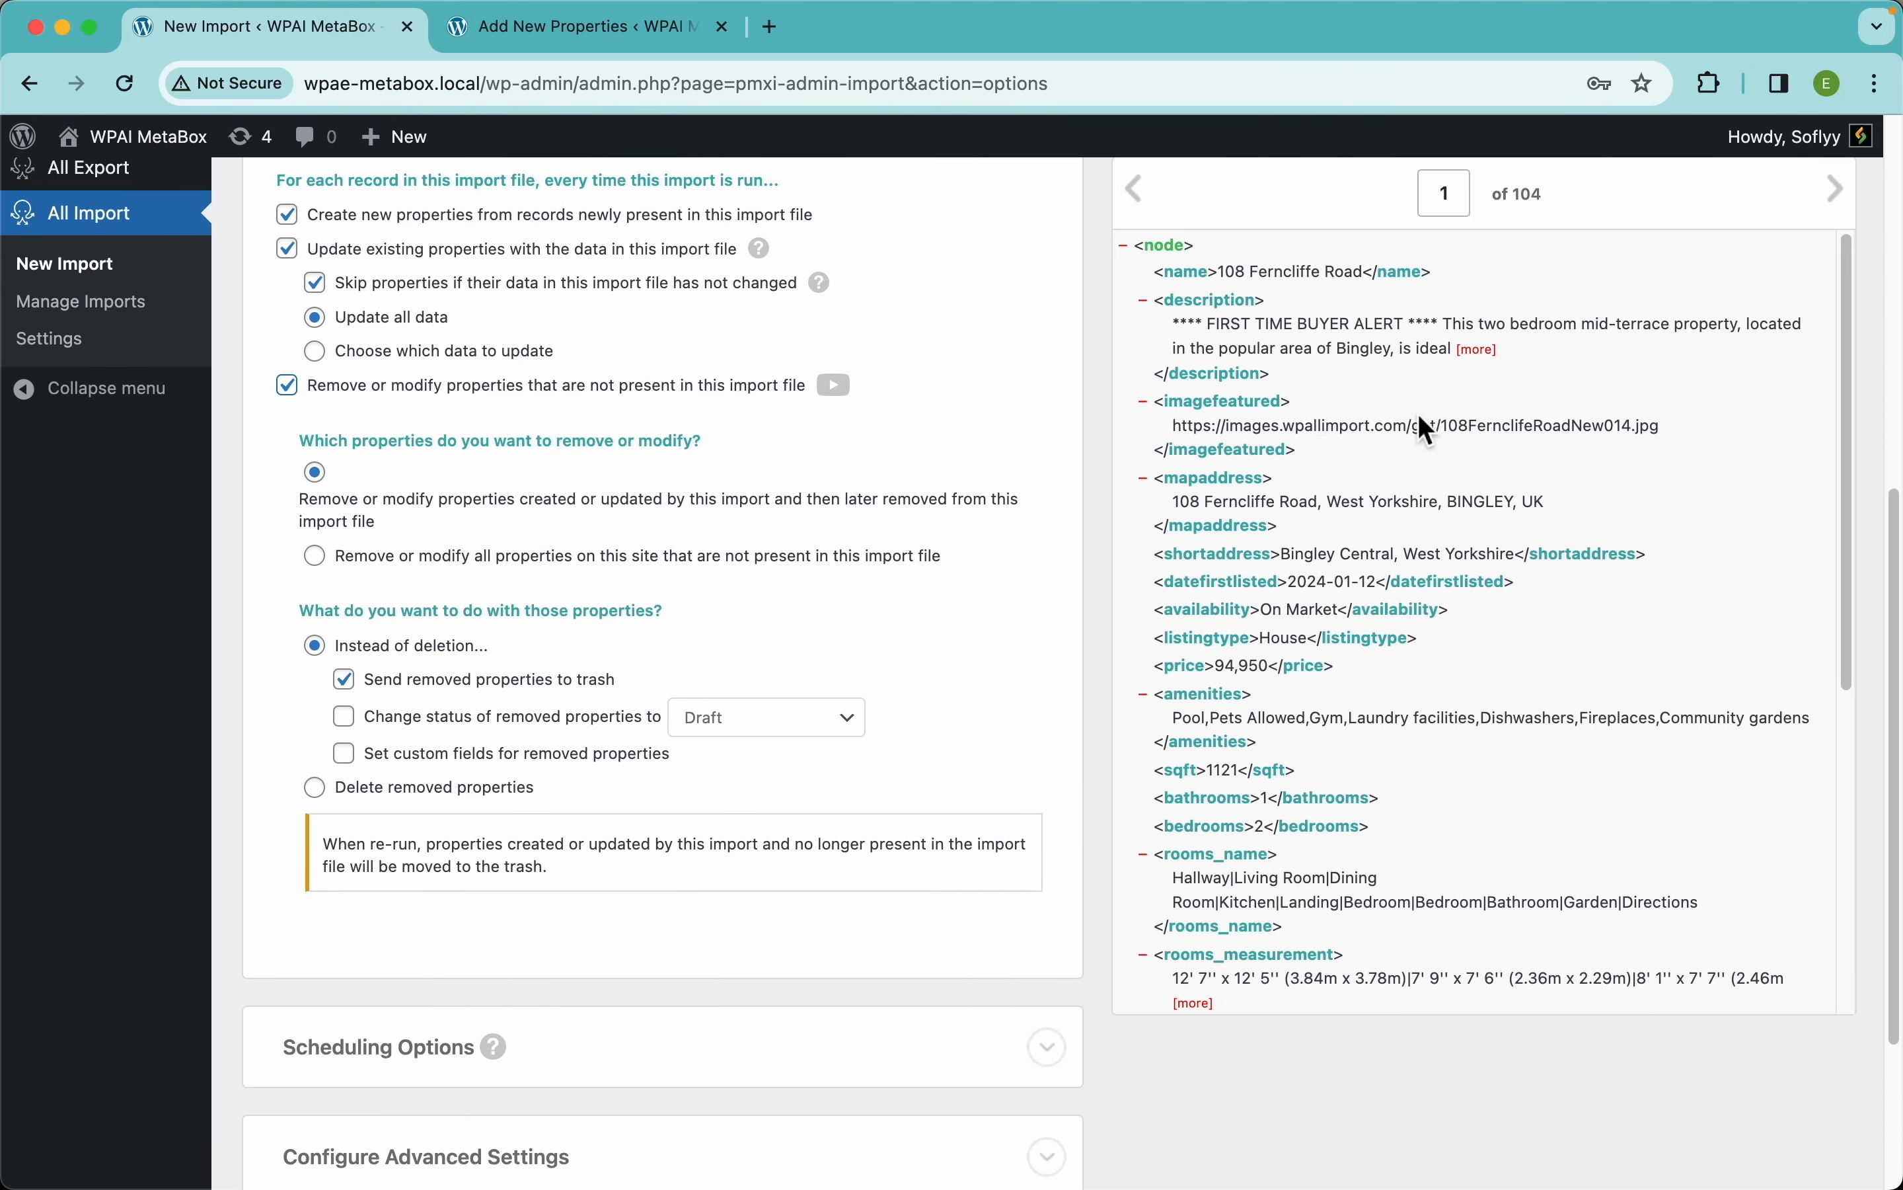
pyautogui.click(582, 388)
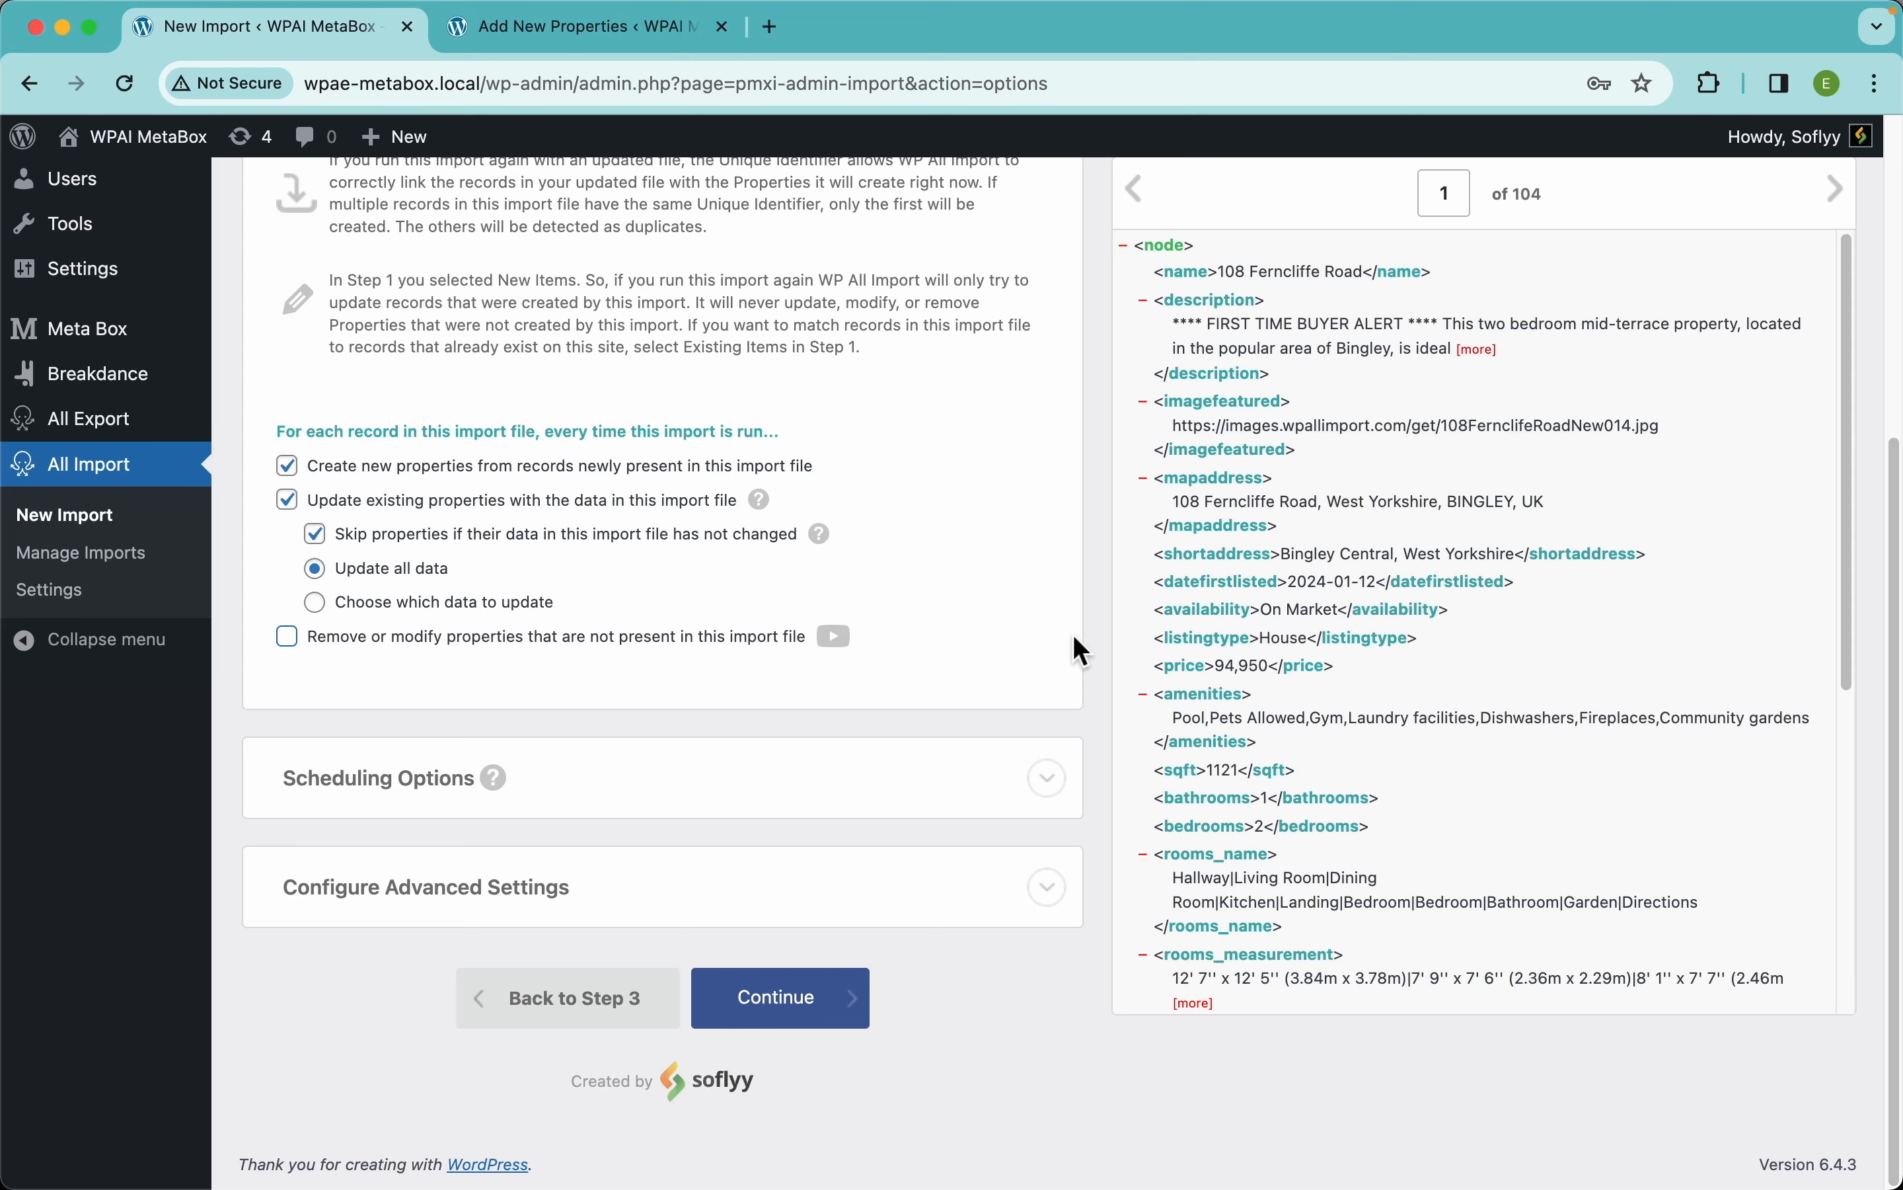
# - Continue to the import summary, and confirm and run the import
pyautogui.click(783, 998)
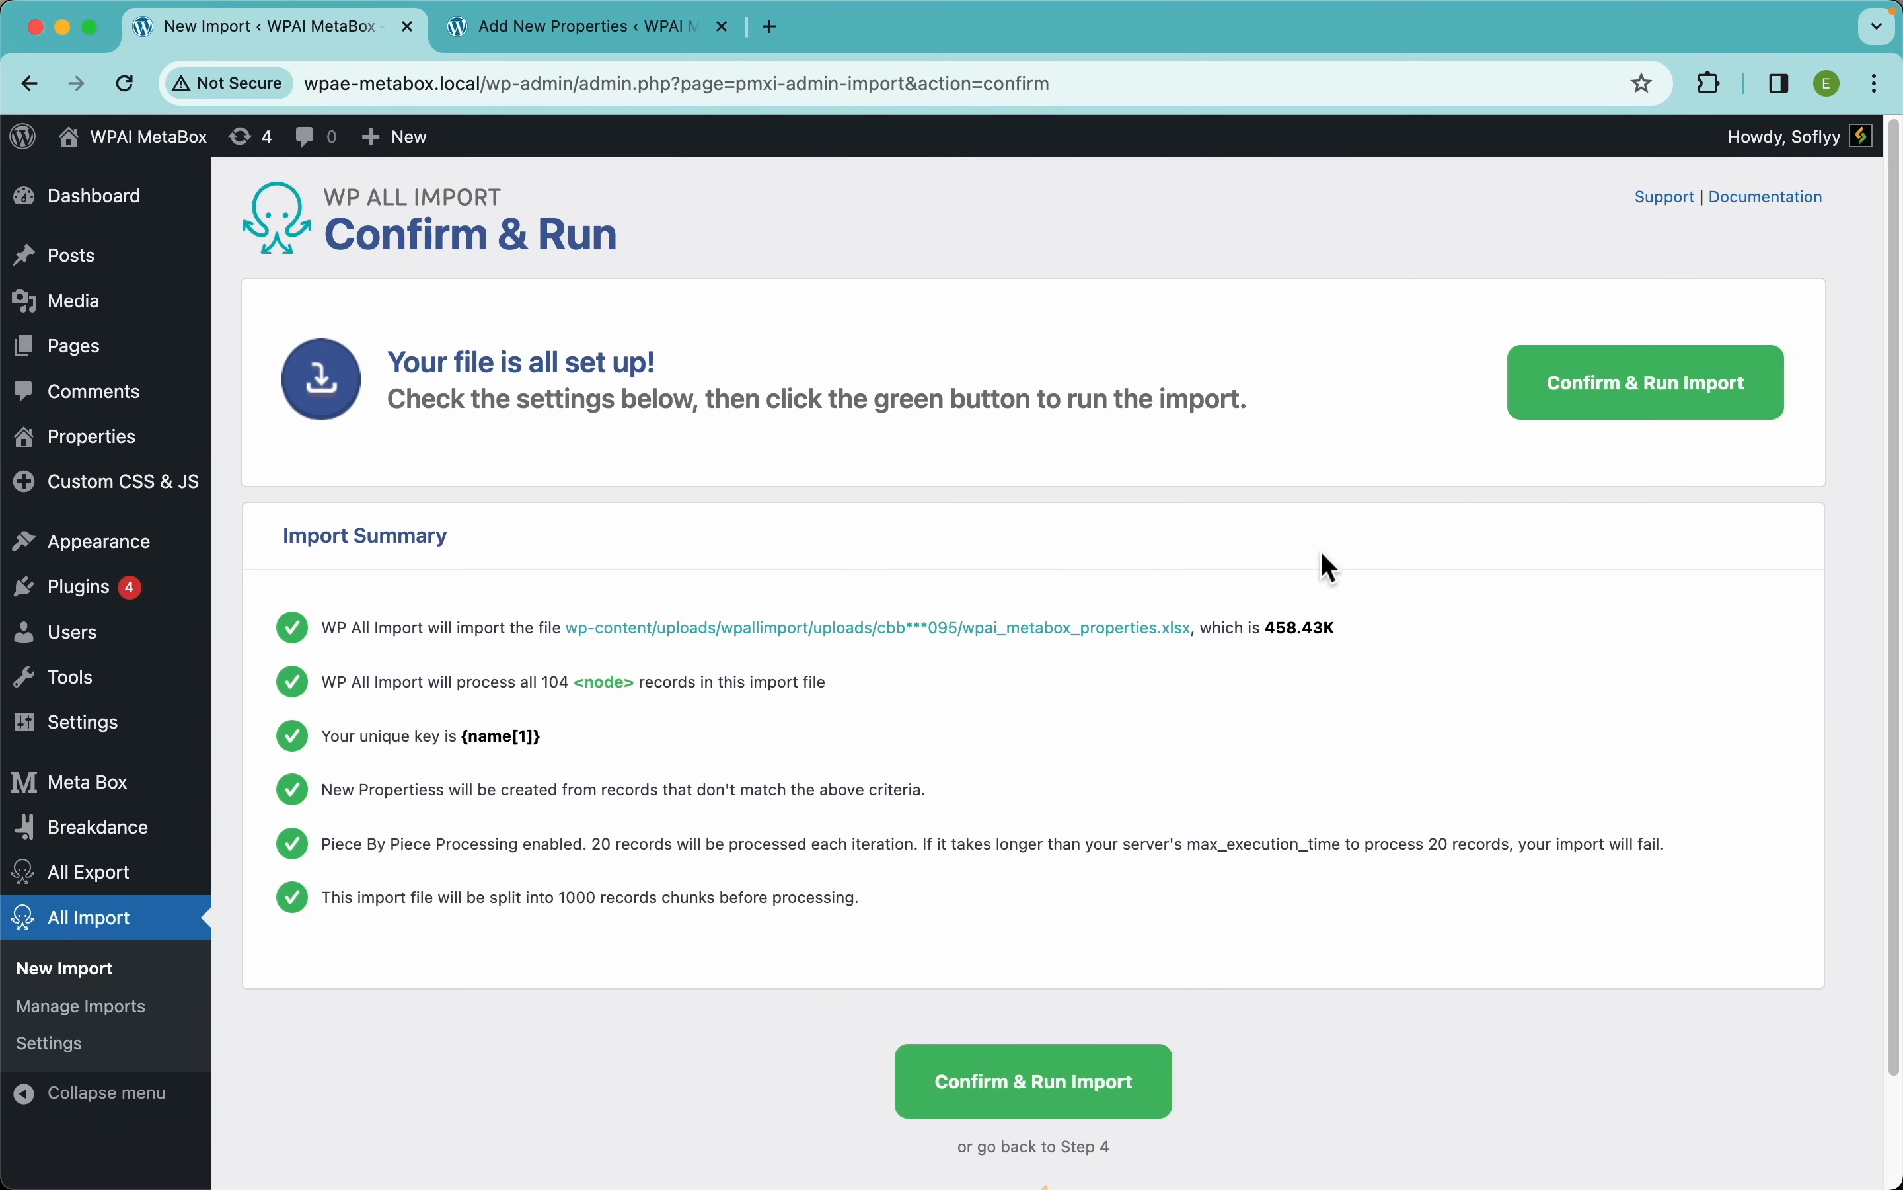
pyautogui.click(1661, 396)
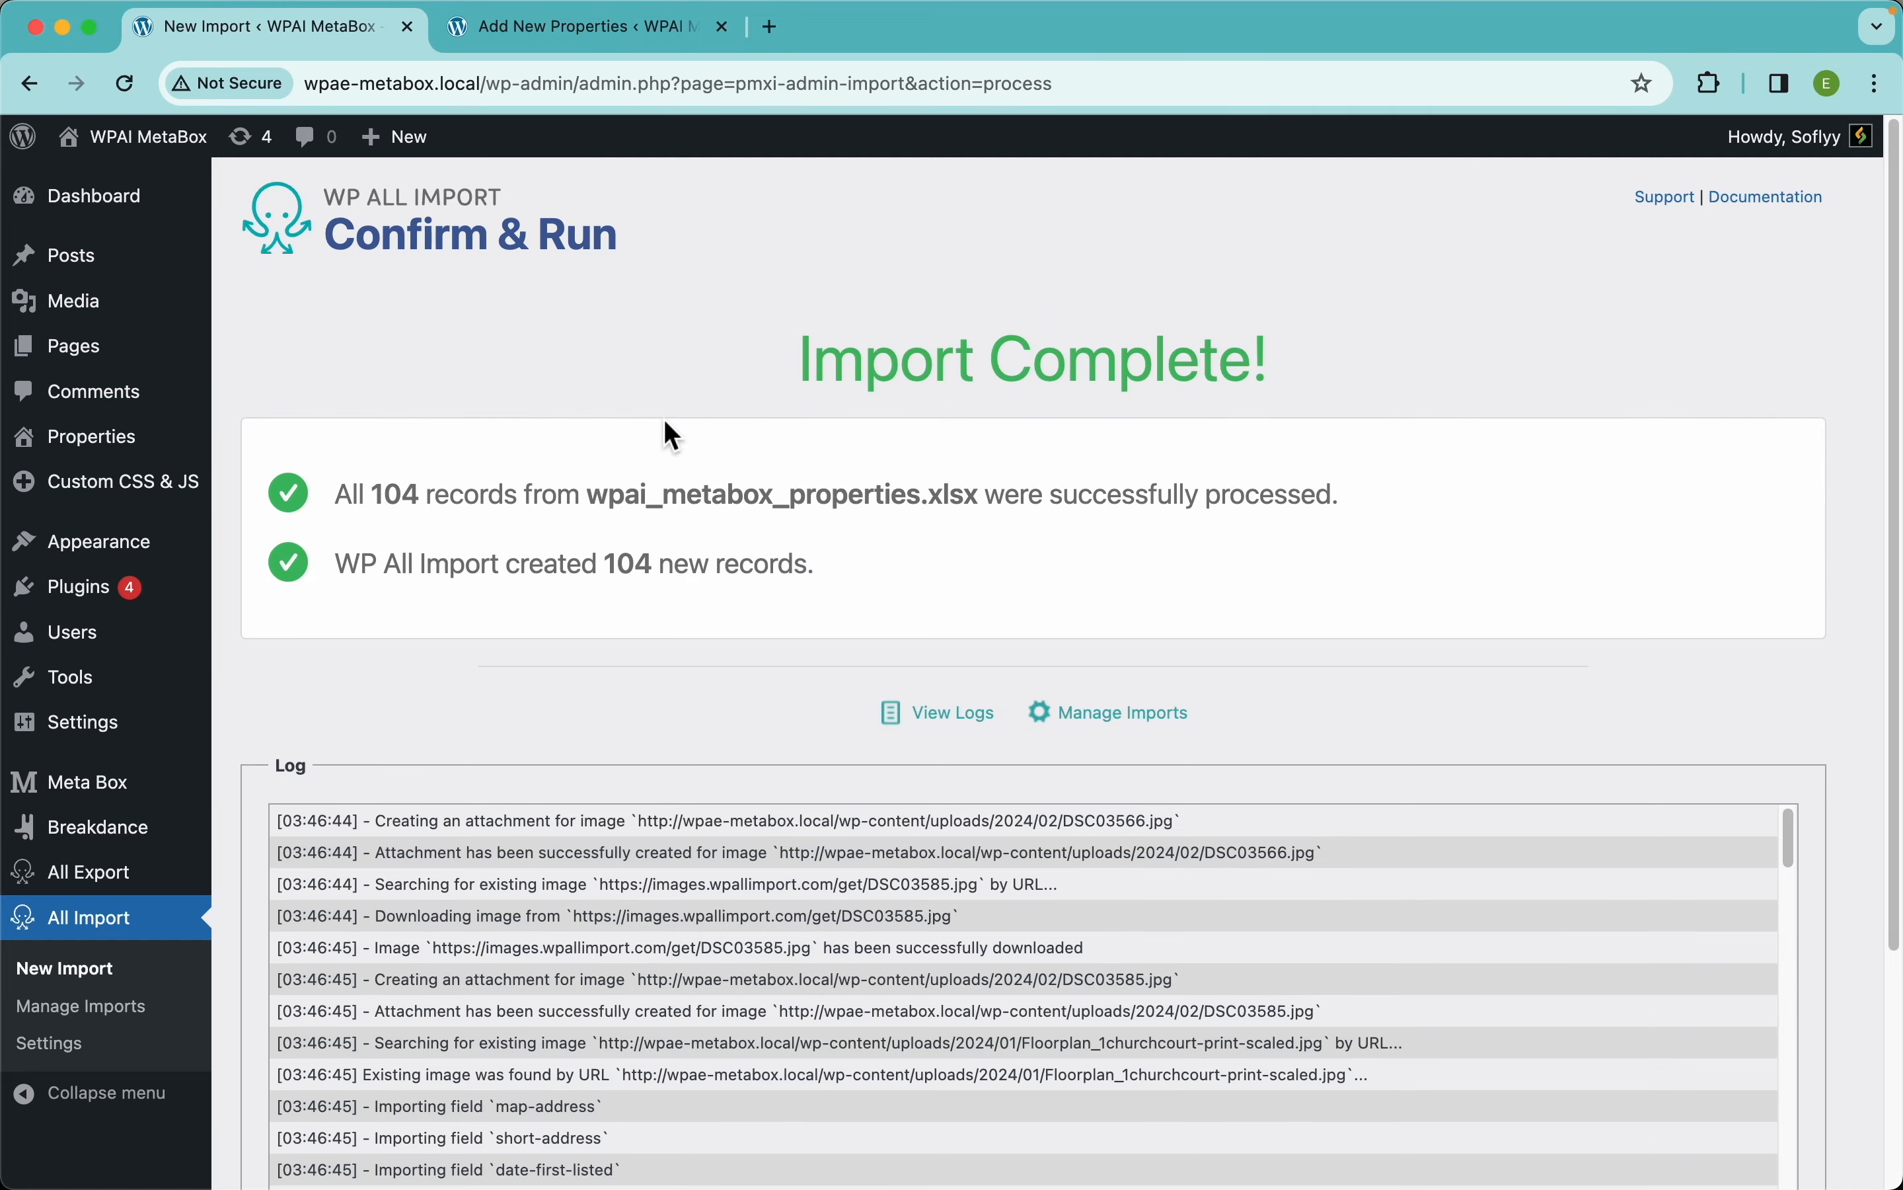
# - Open the list of all Properties posts and look through the imported records
pyautogui.click(146, 445)
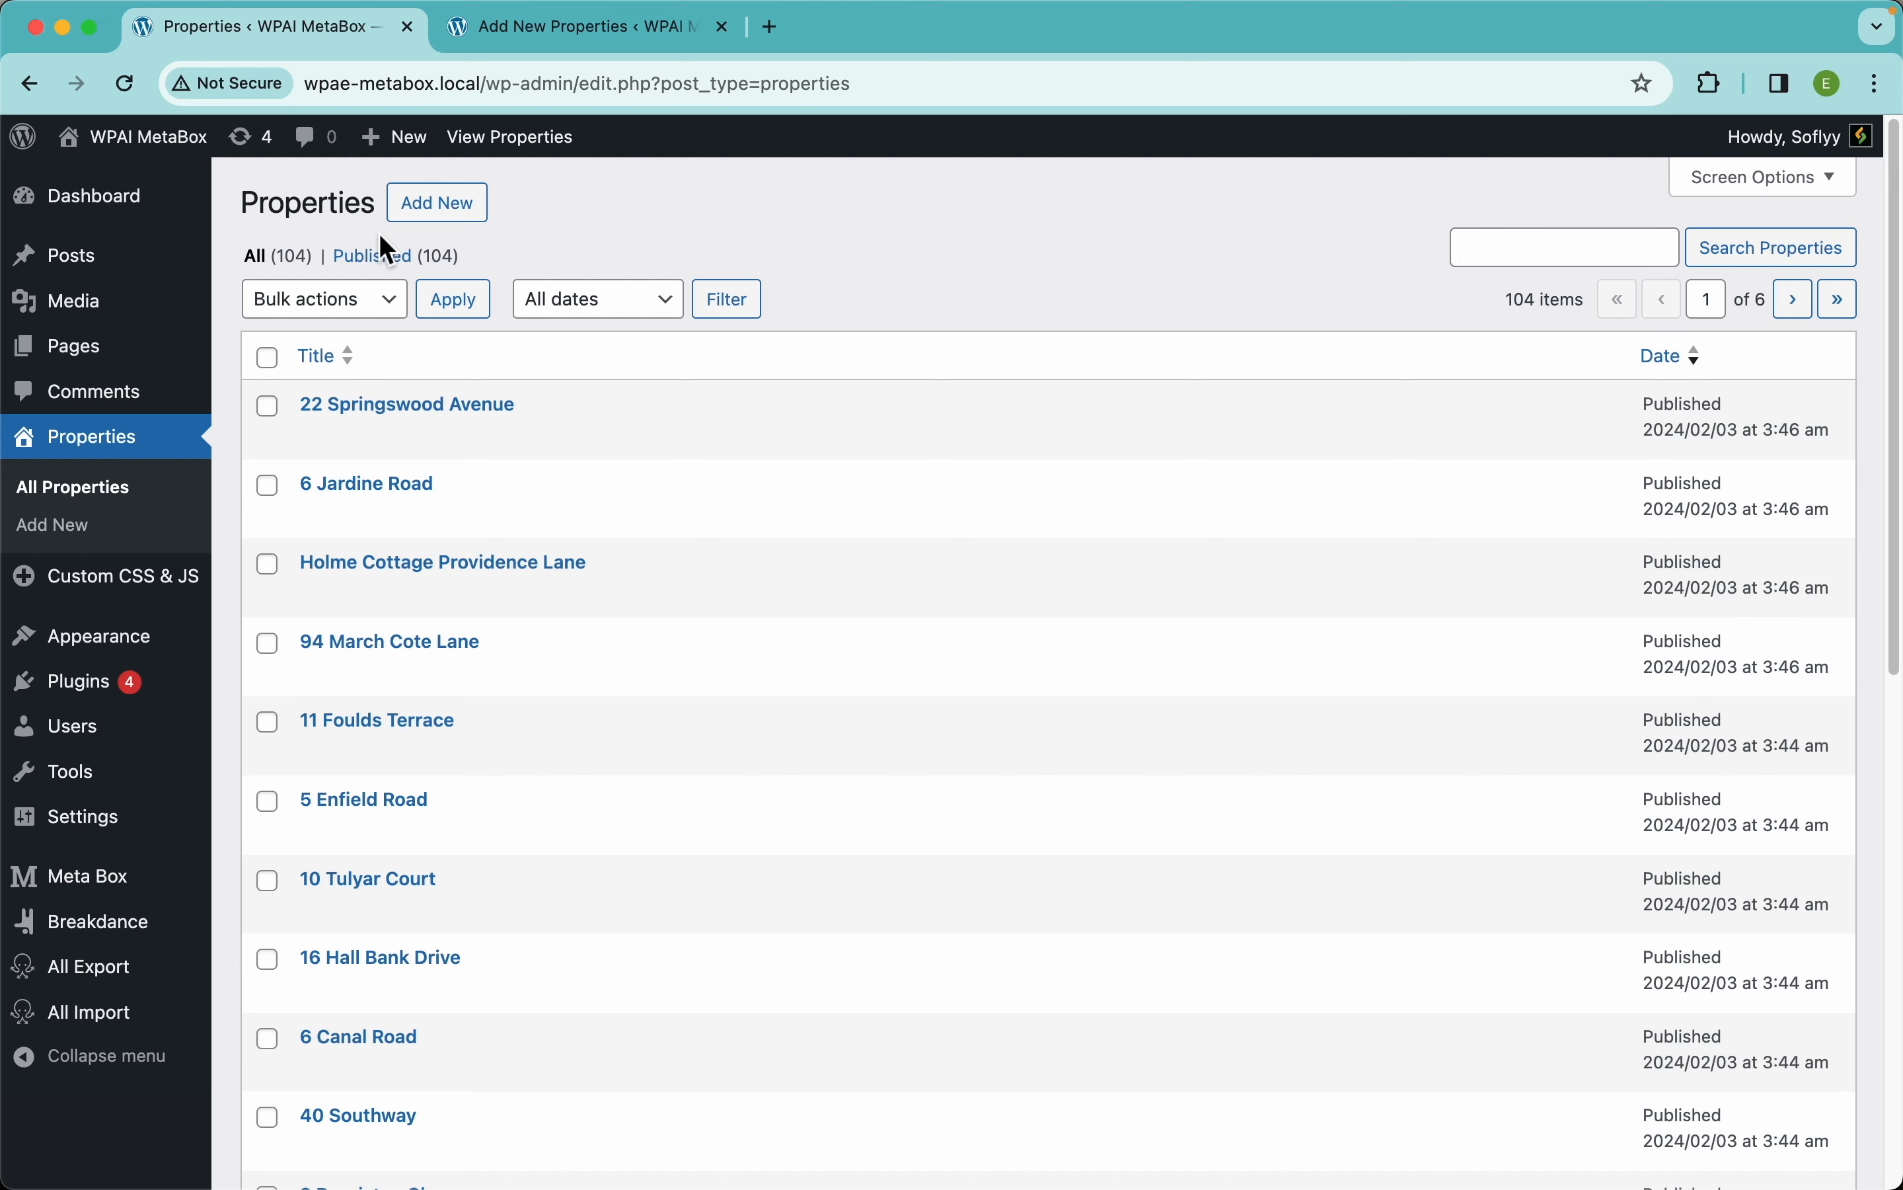
pyautogui.scroll(-10, 758, 542)
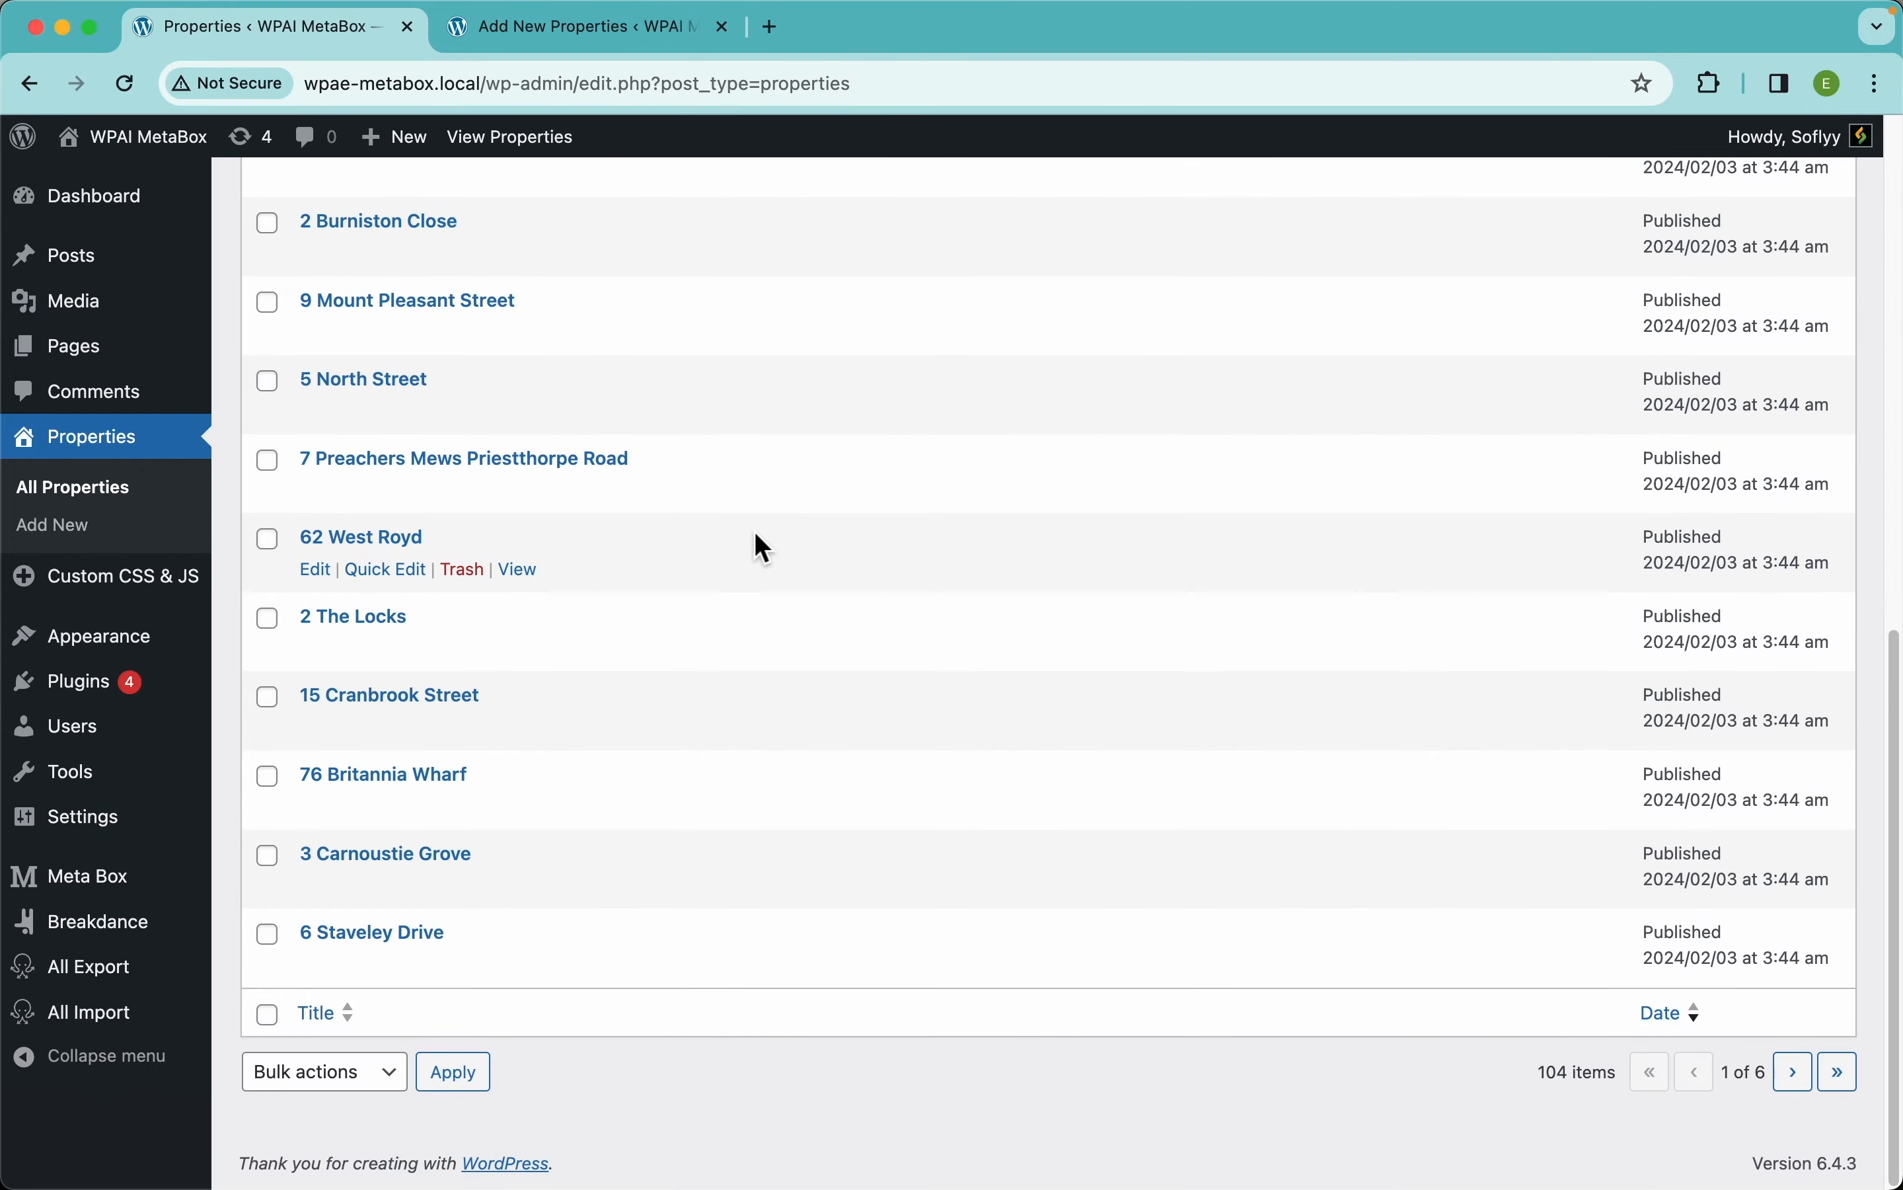
pyautogui.scroll(10, 759, 542)
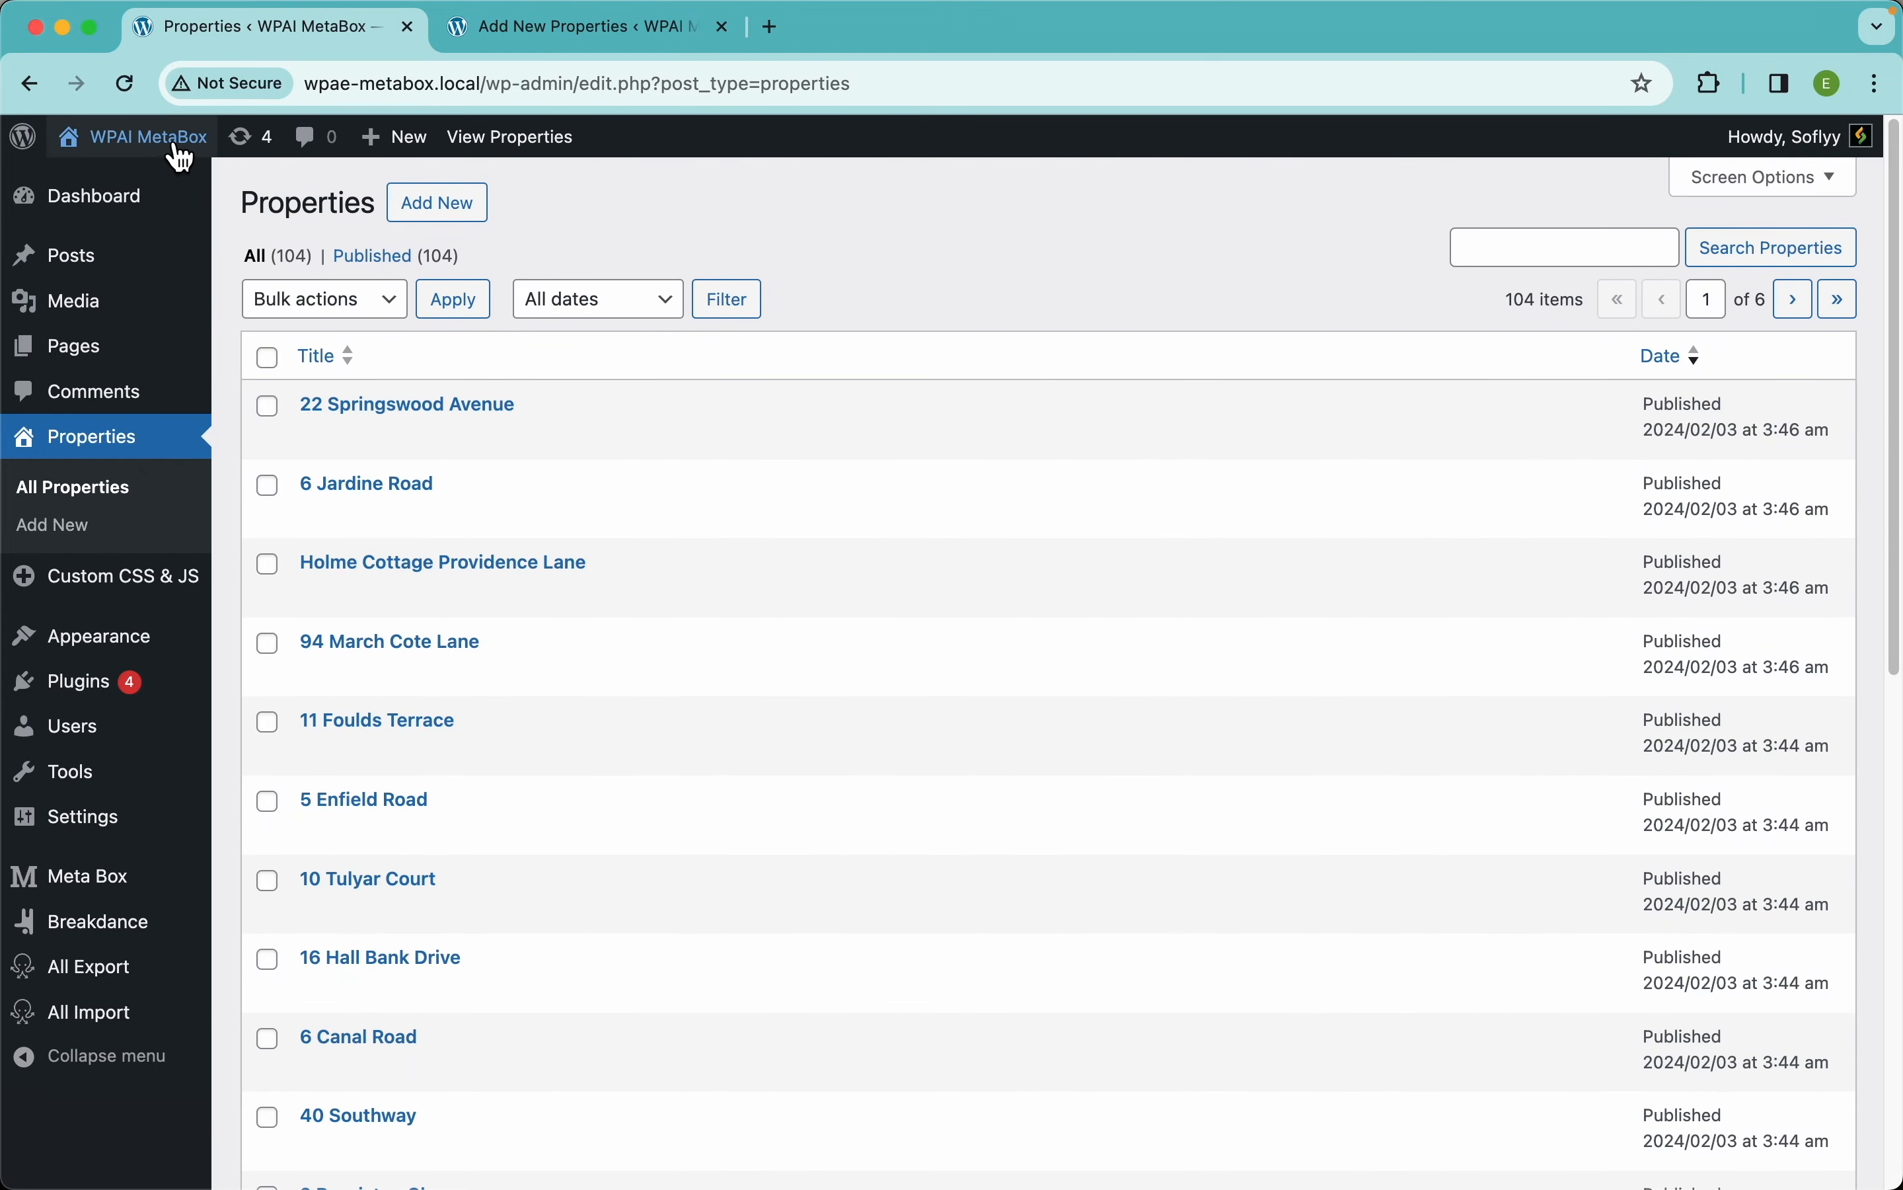
# - Visit the site's front end and examine the property cards in the Explore Homes section of the homepage
pyautogui.click(181, 157)
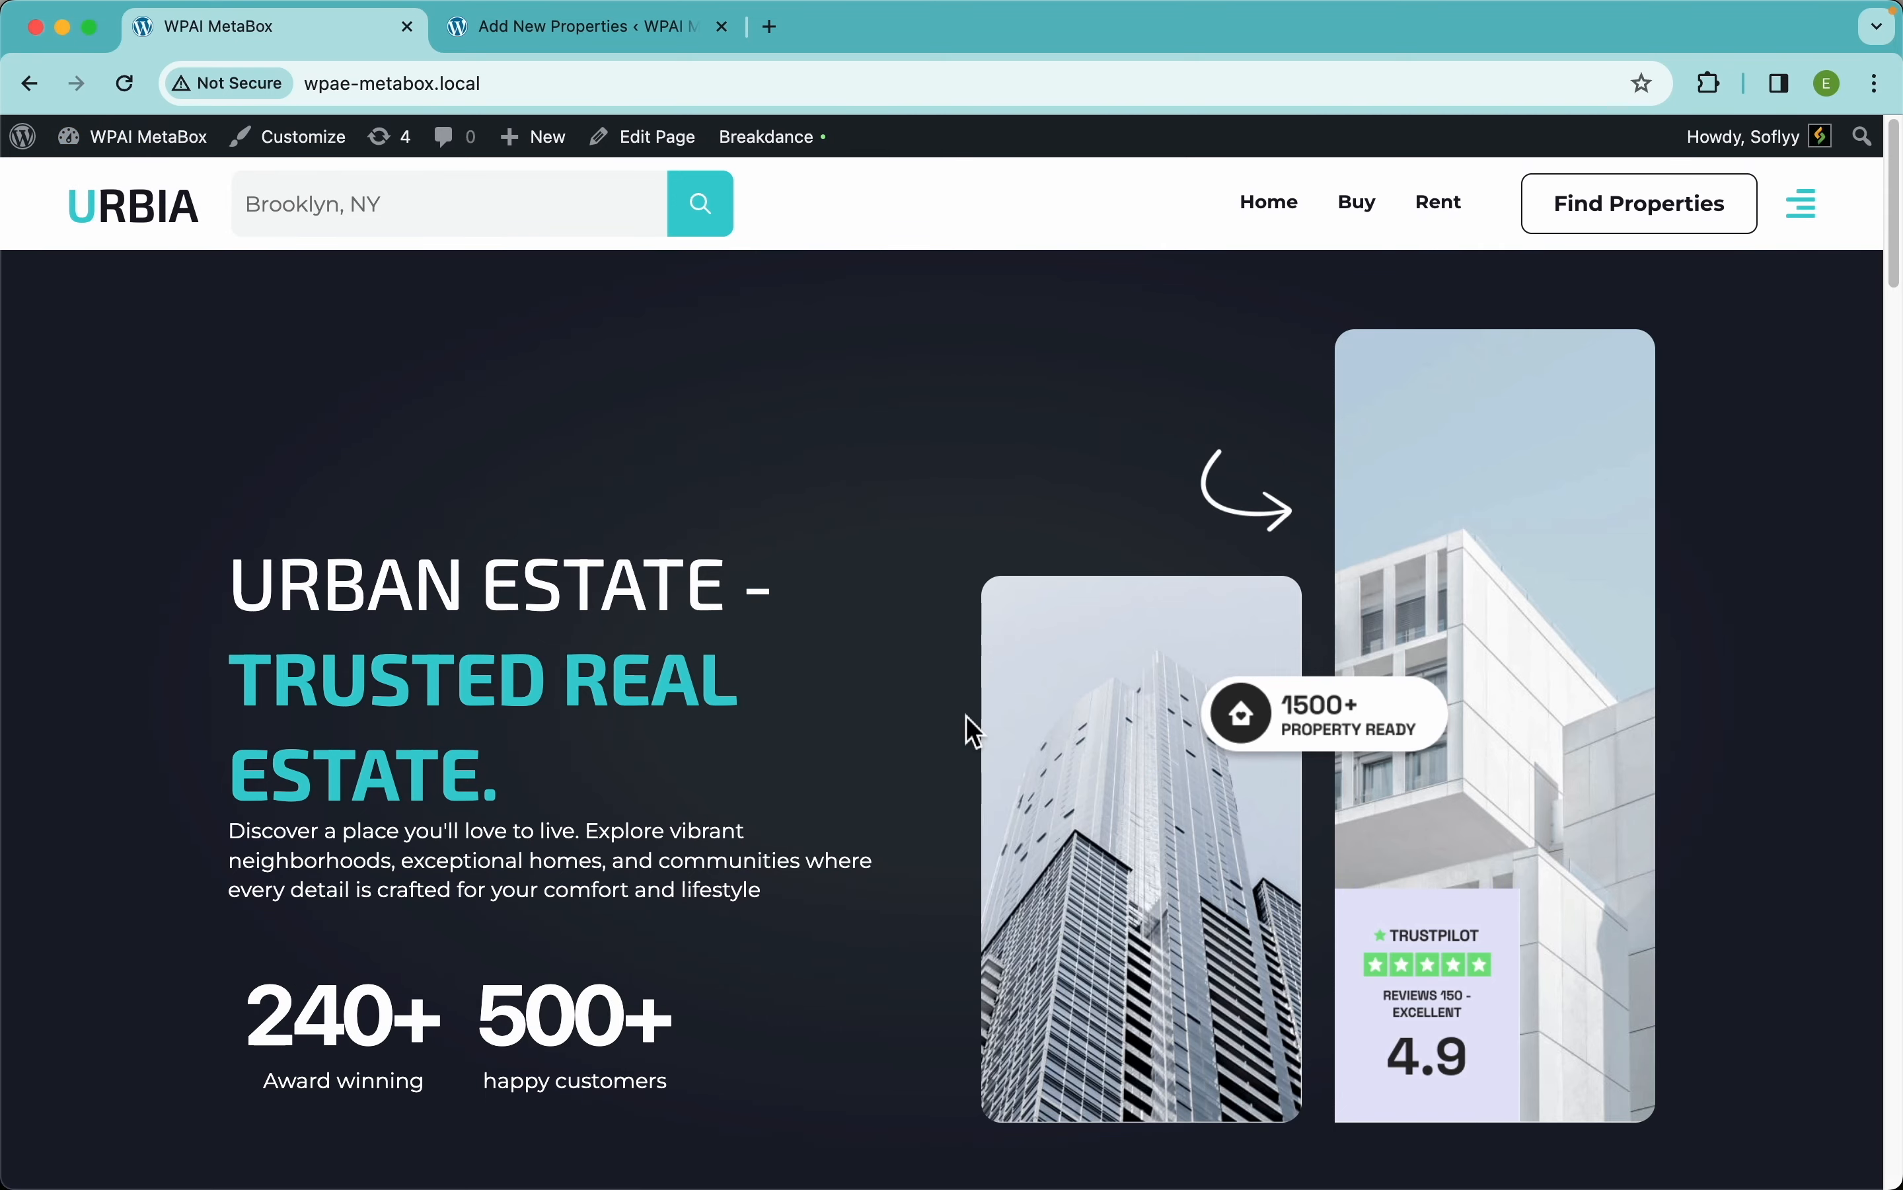
pyautogui.scroll(-10, 897, 711)
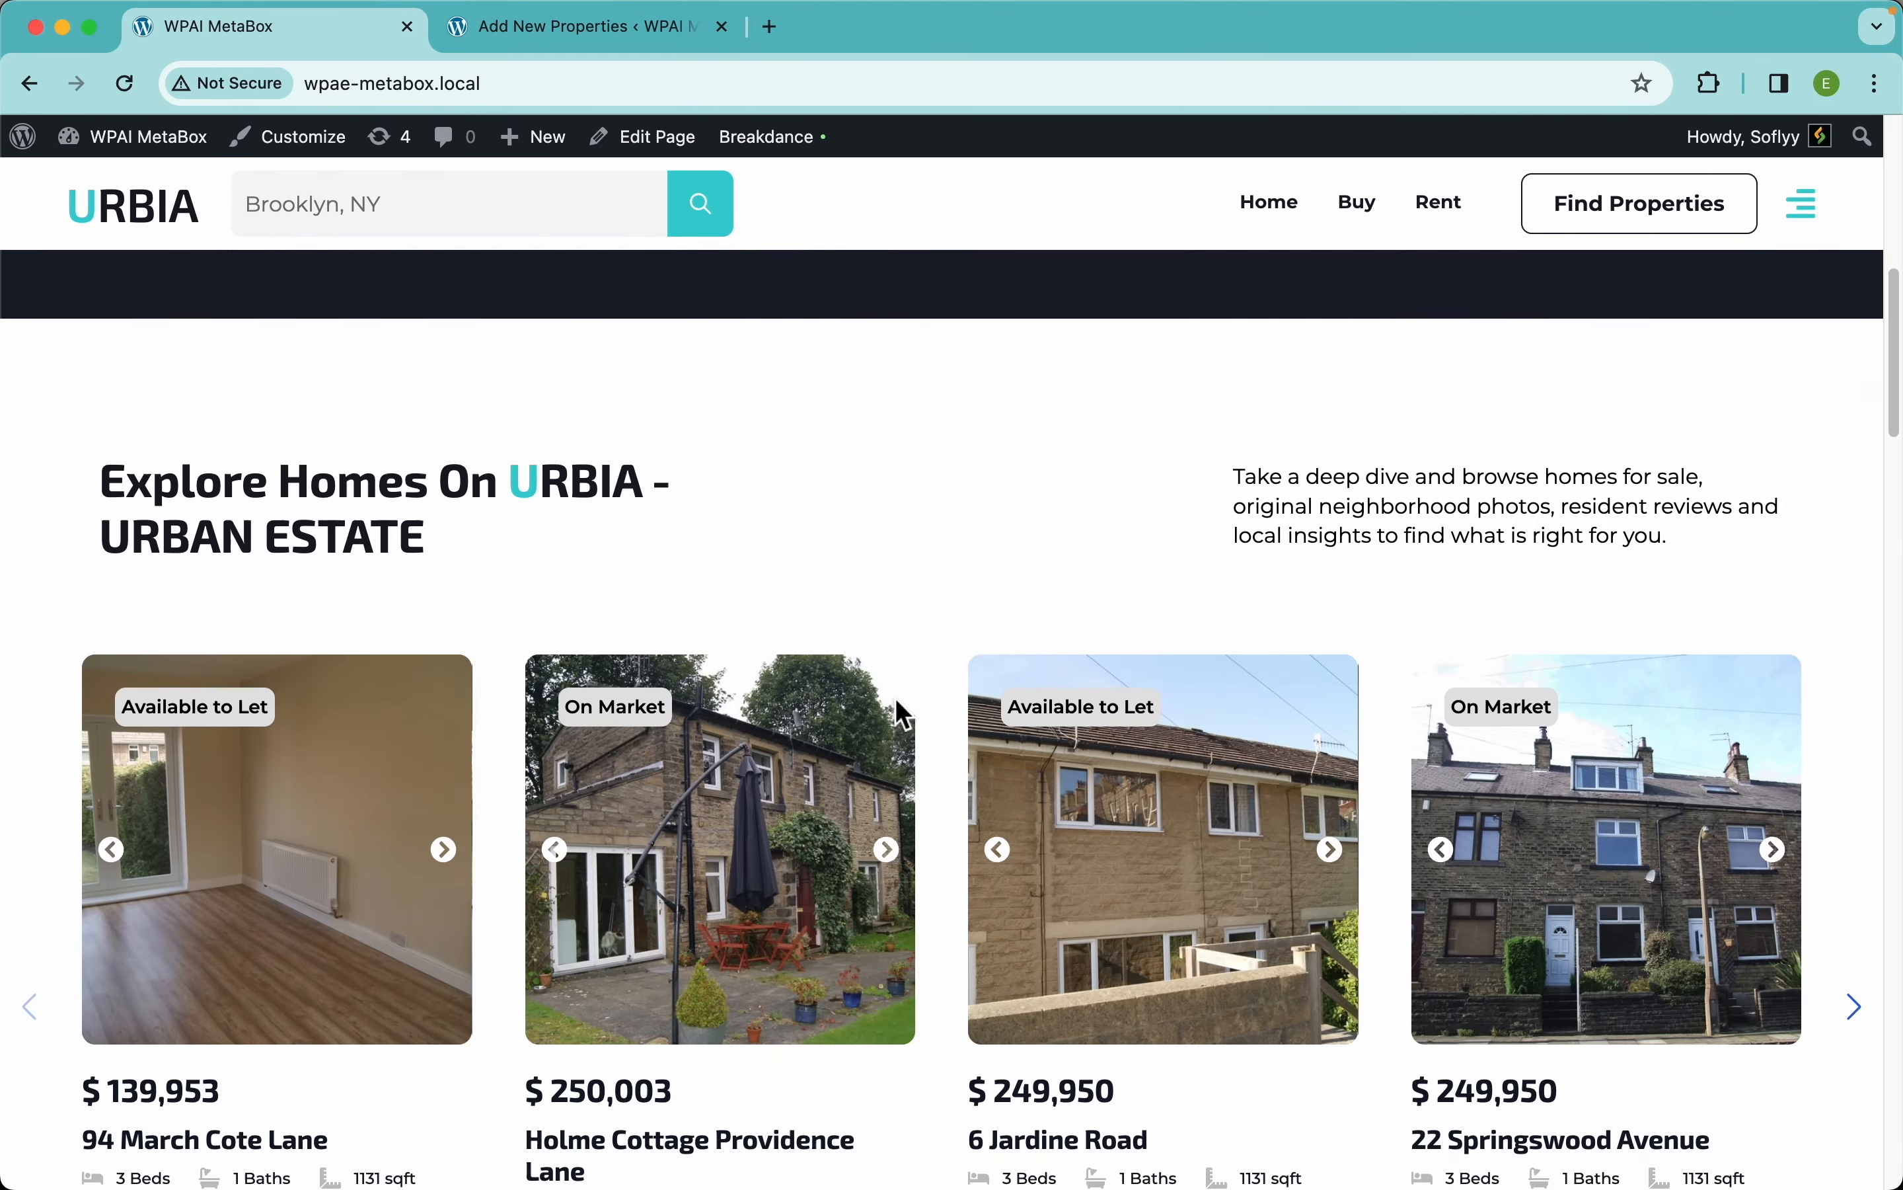
pyautogui.scroll(-2, 894, 698)
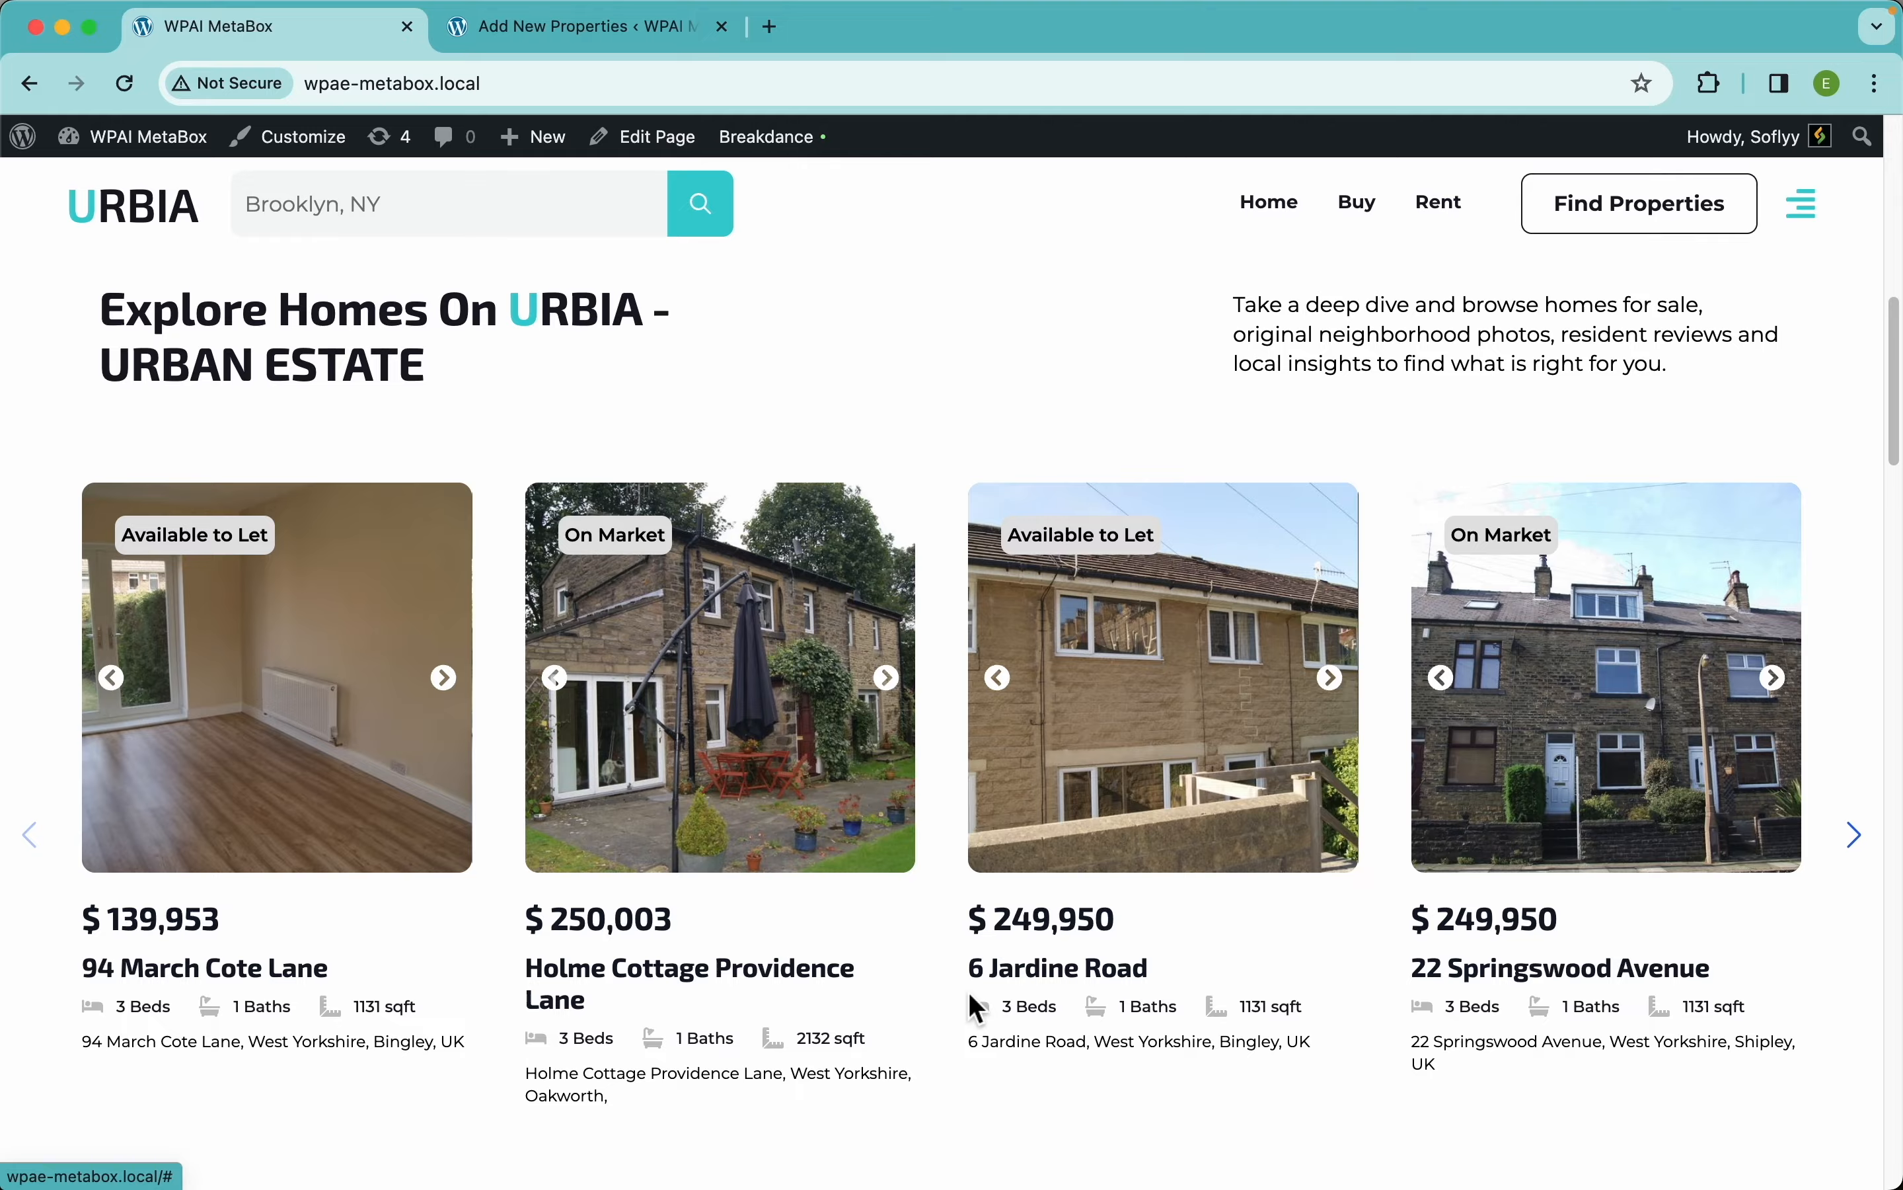
pyautogui.scroll(-3, 969, 999)
pyautogui.scroll(5, 970, 995)
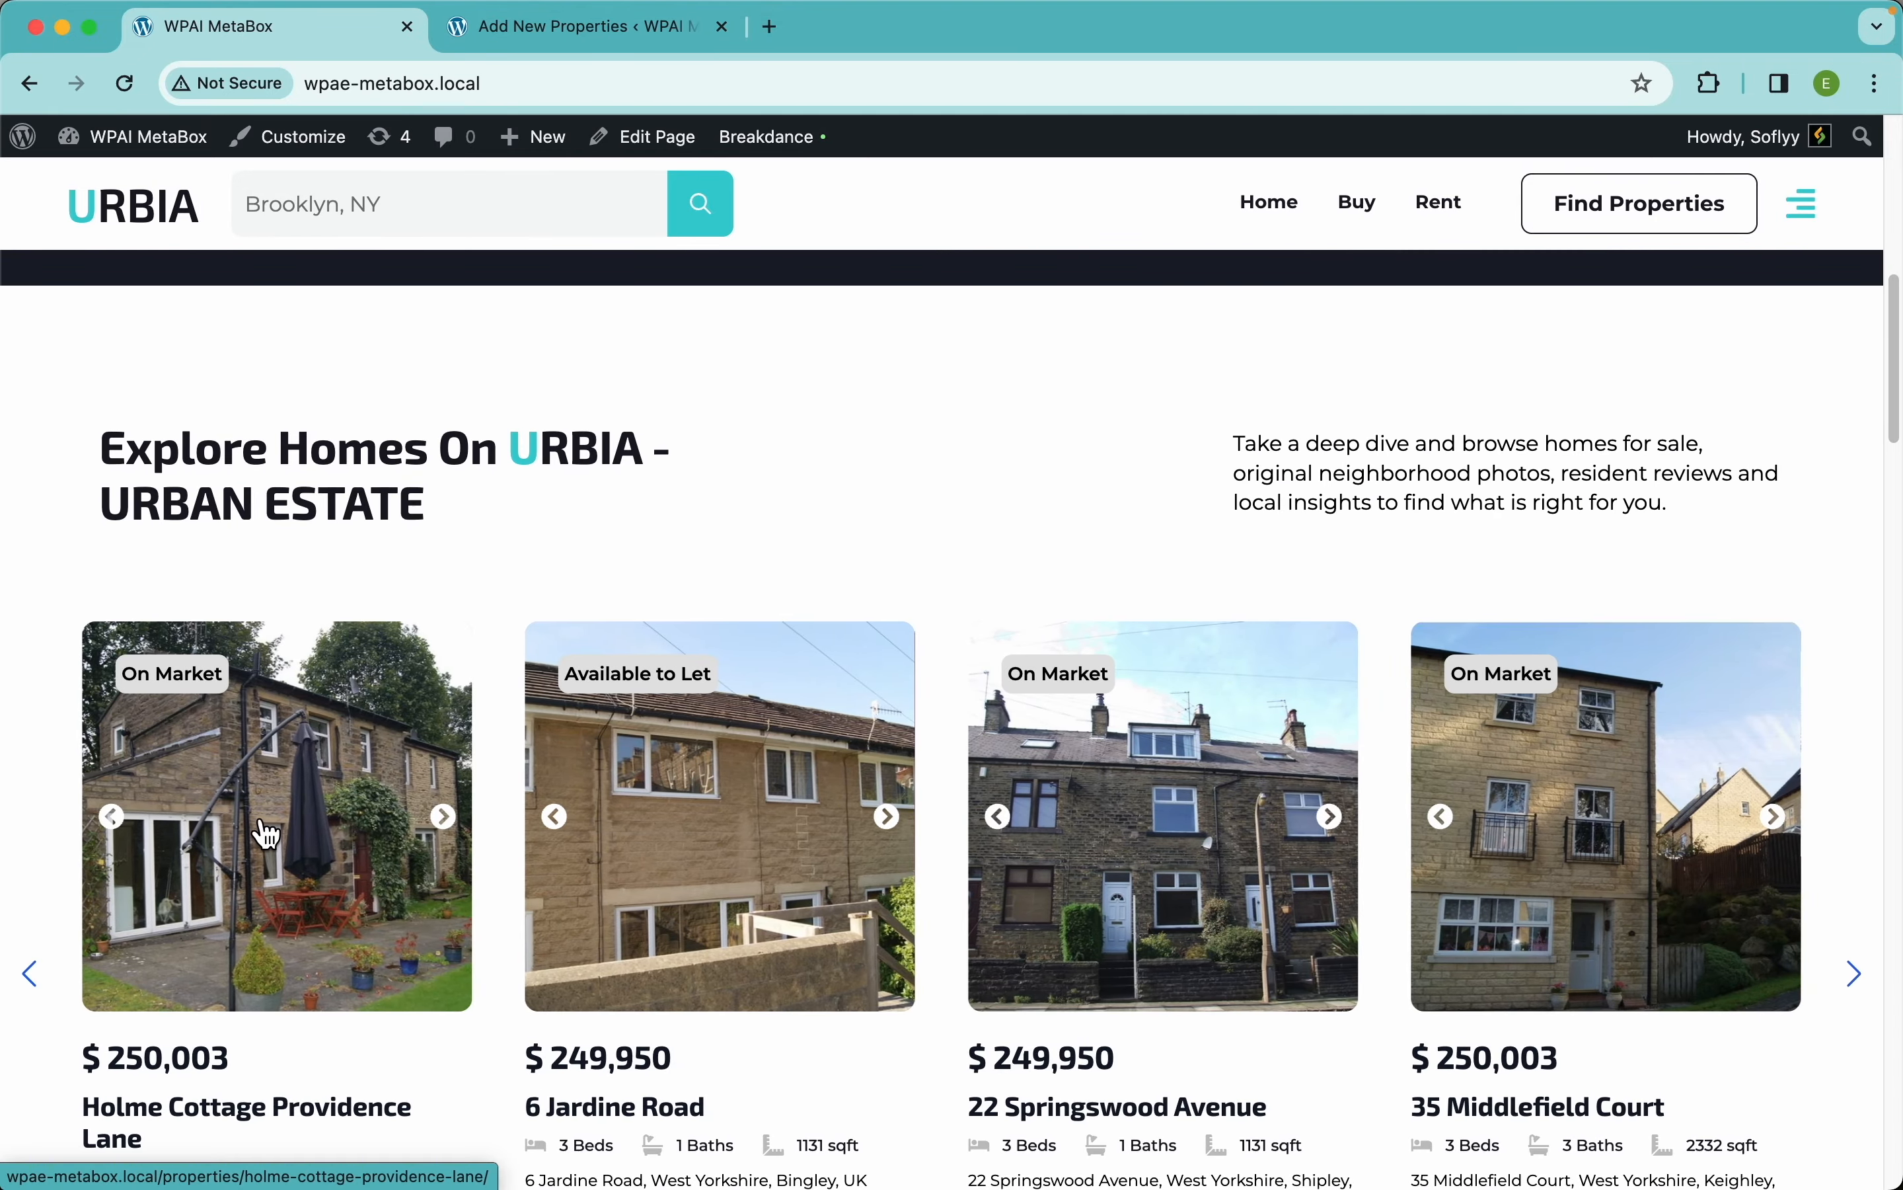
# - View the Holme Cottage listing page and browse its gallery images at full size, then return to the listing
pyautogui.click(268, 834)
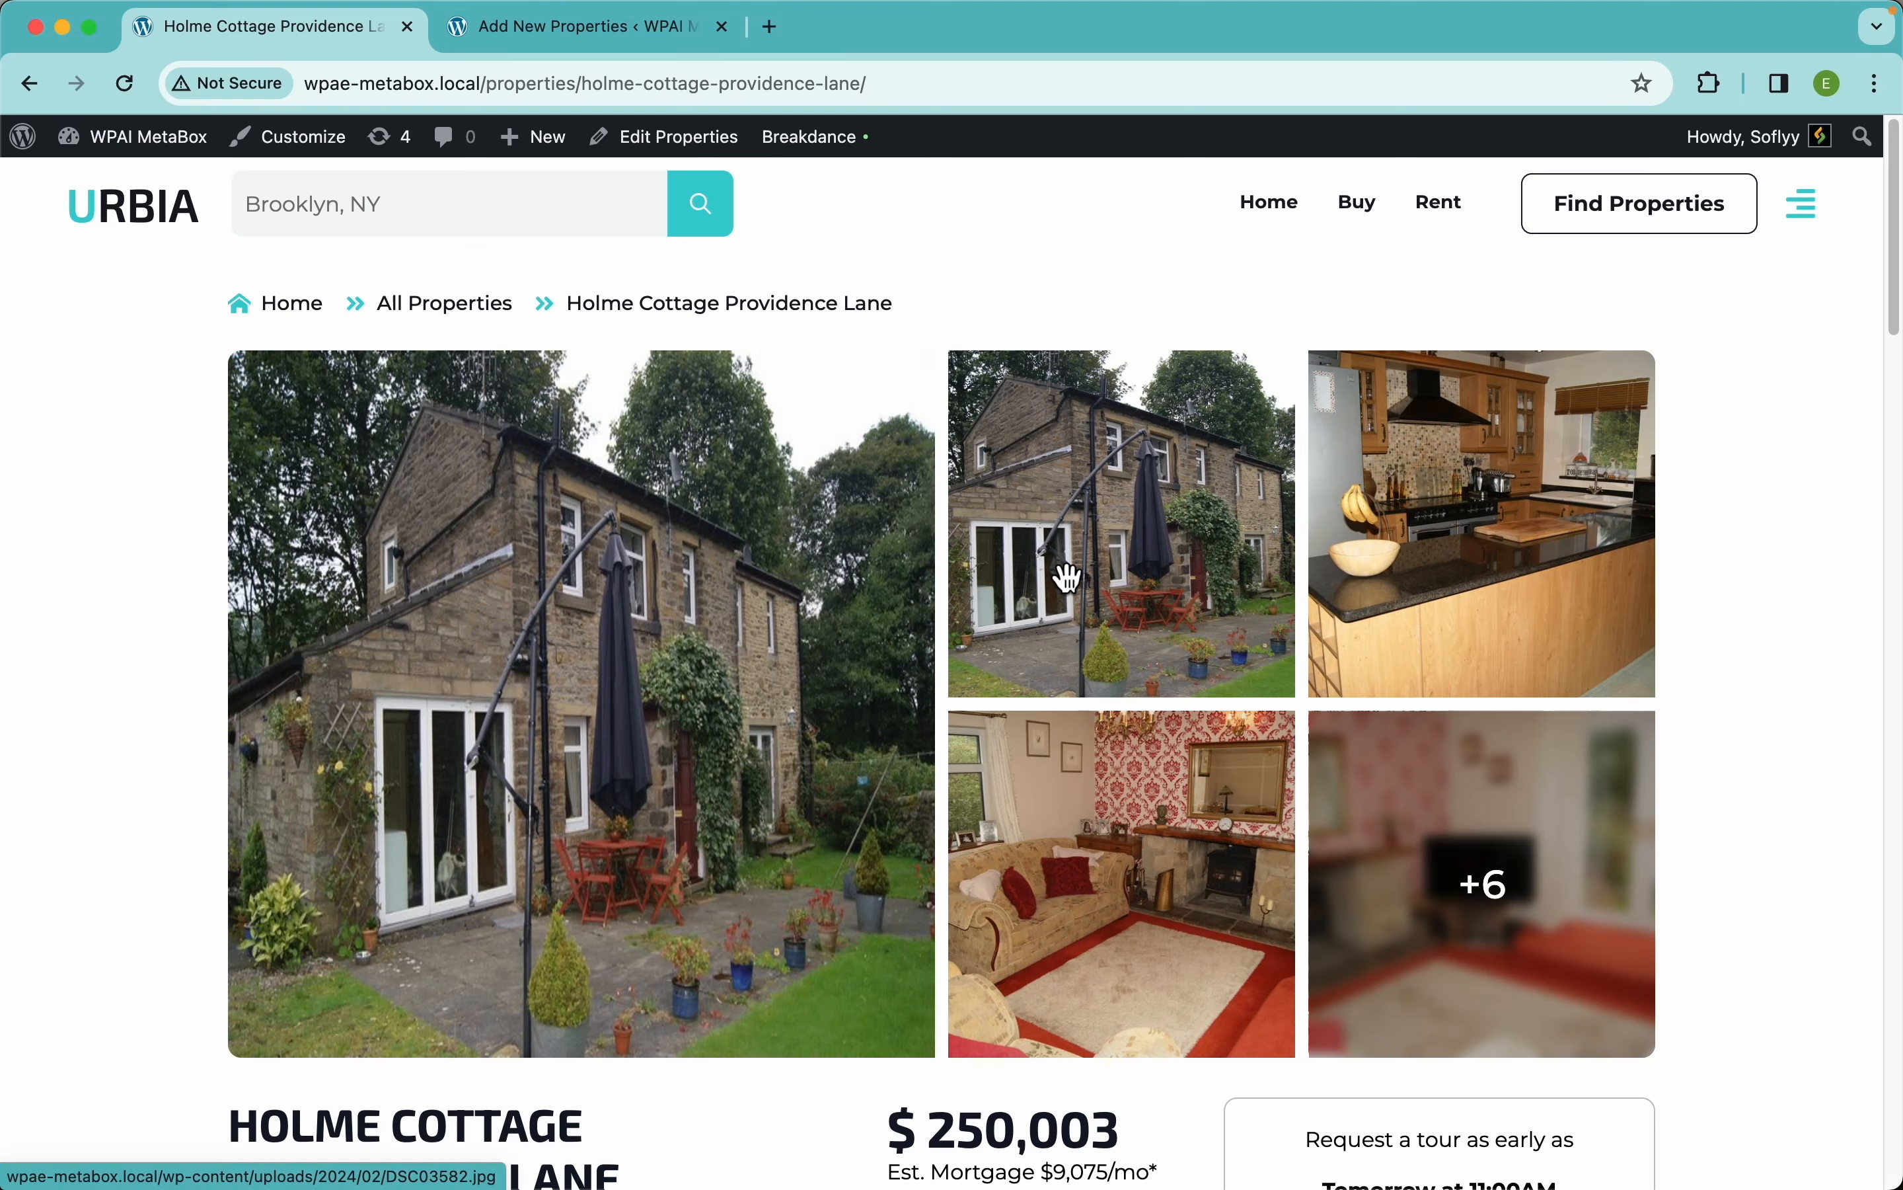
pyautogui.click(1069, 578)
pyautogui.press('Right')
pyautogui.press('Right')
pyautogui.press('Right')
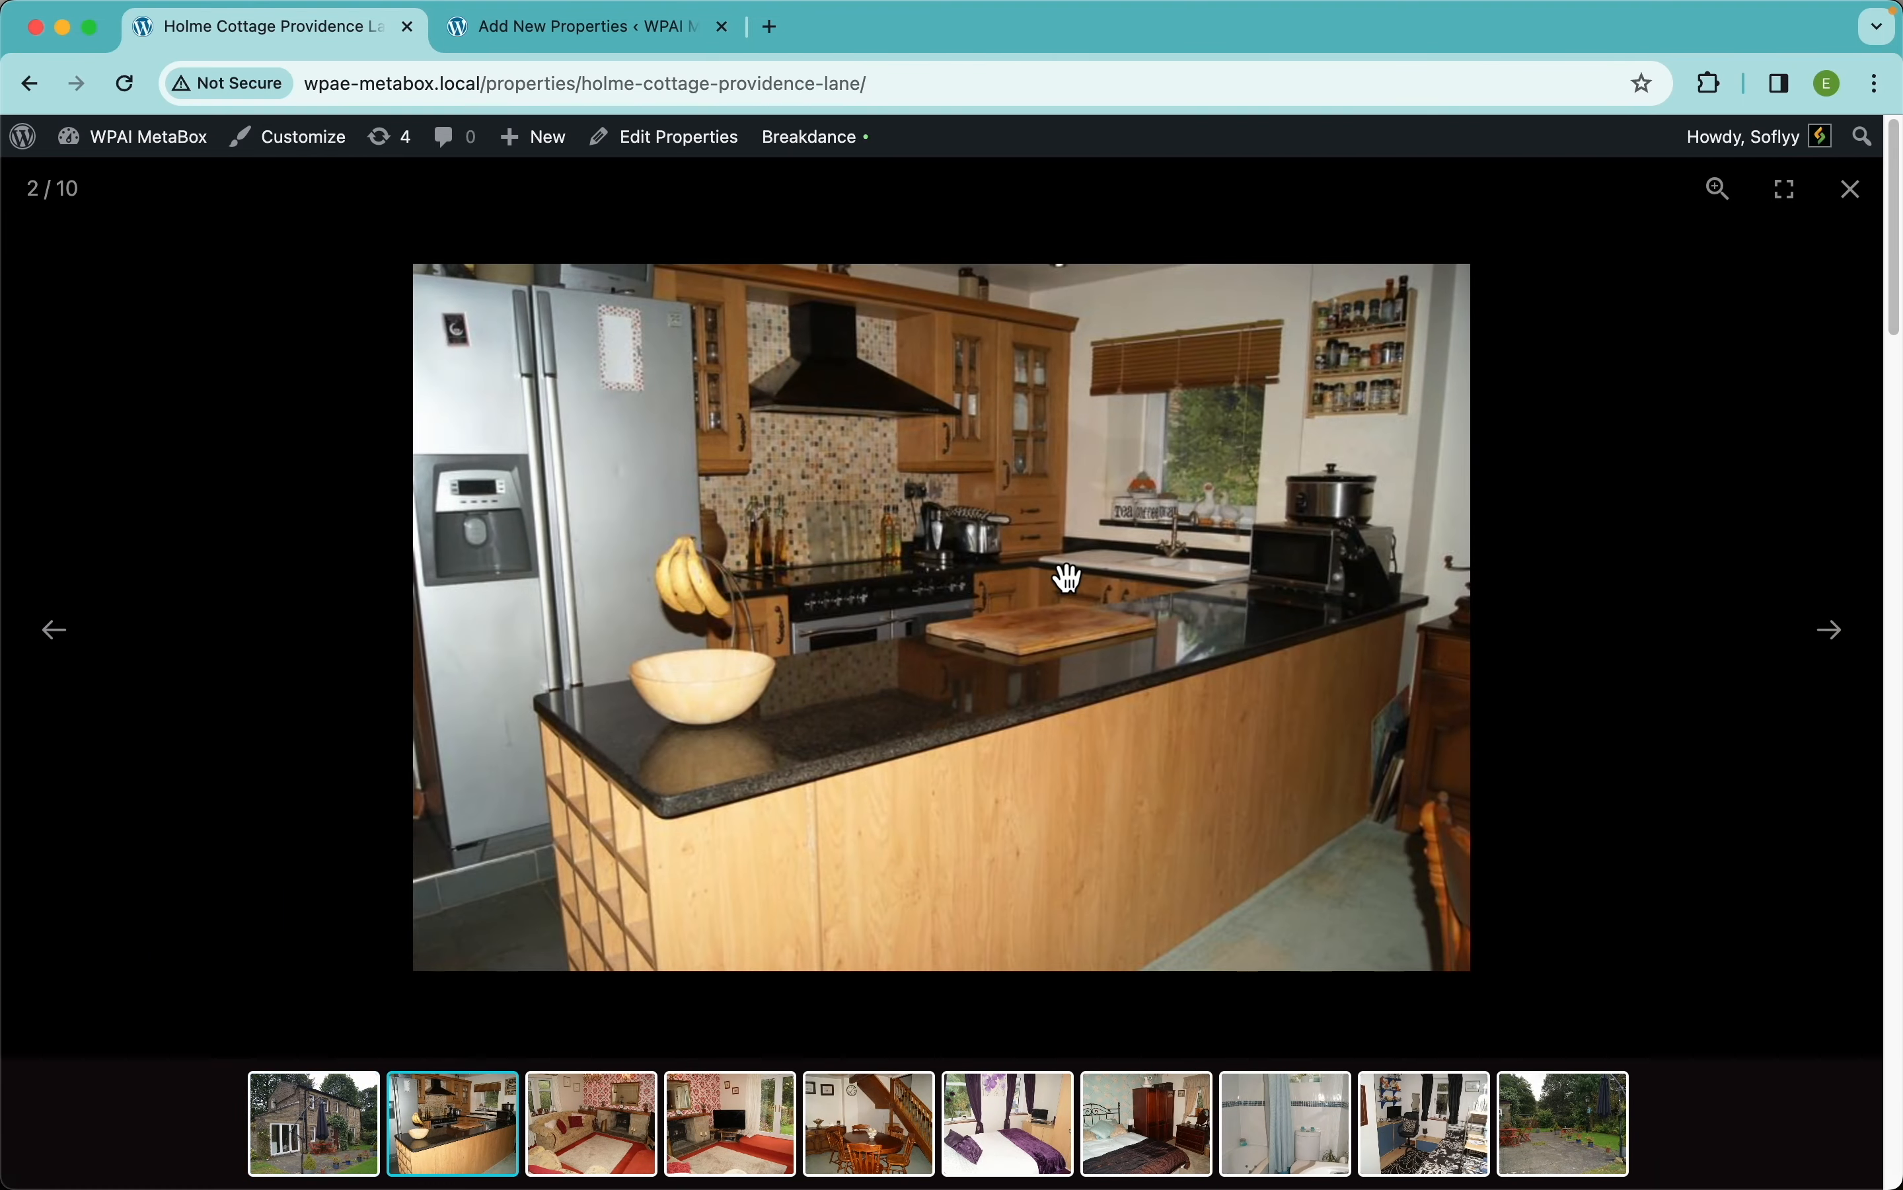
pyautogui.press('Right')
pyautogui.press('Right')
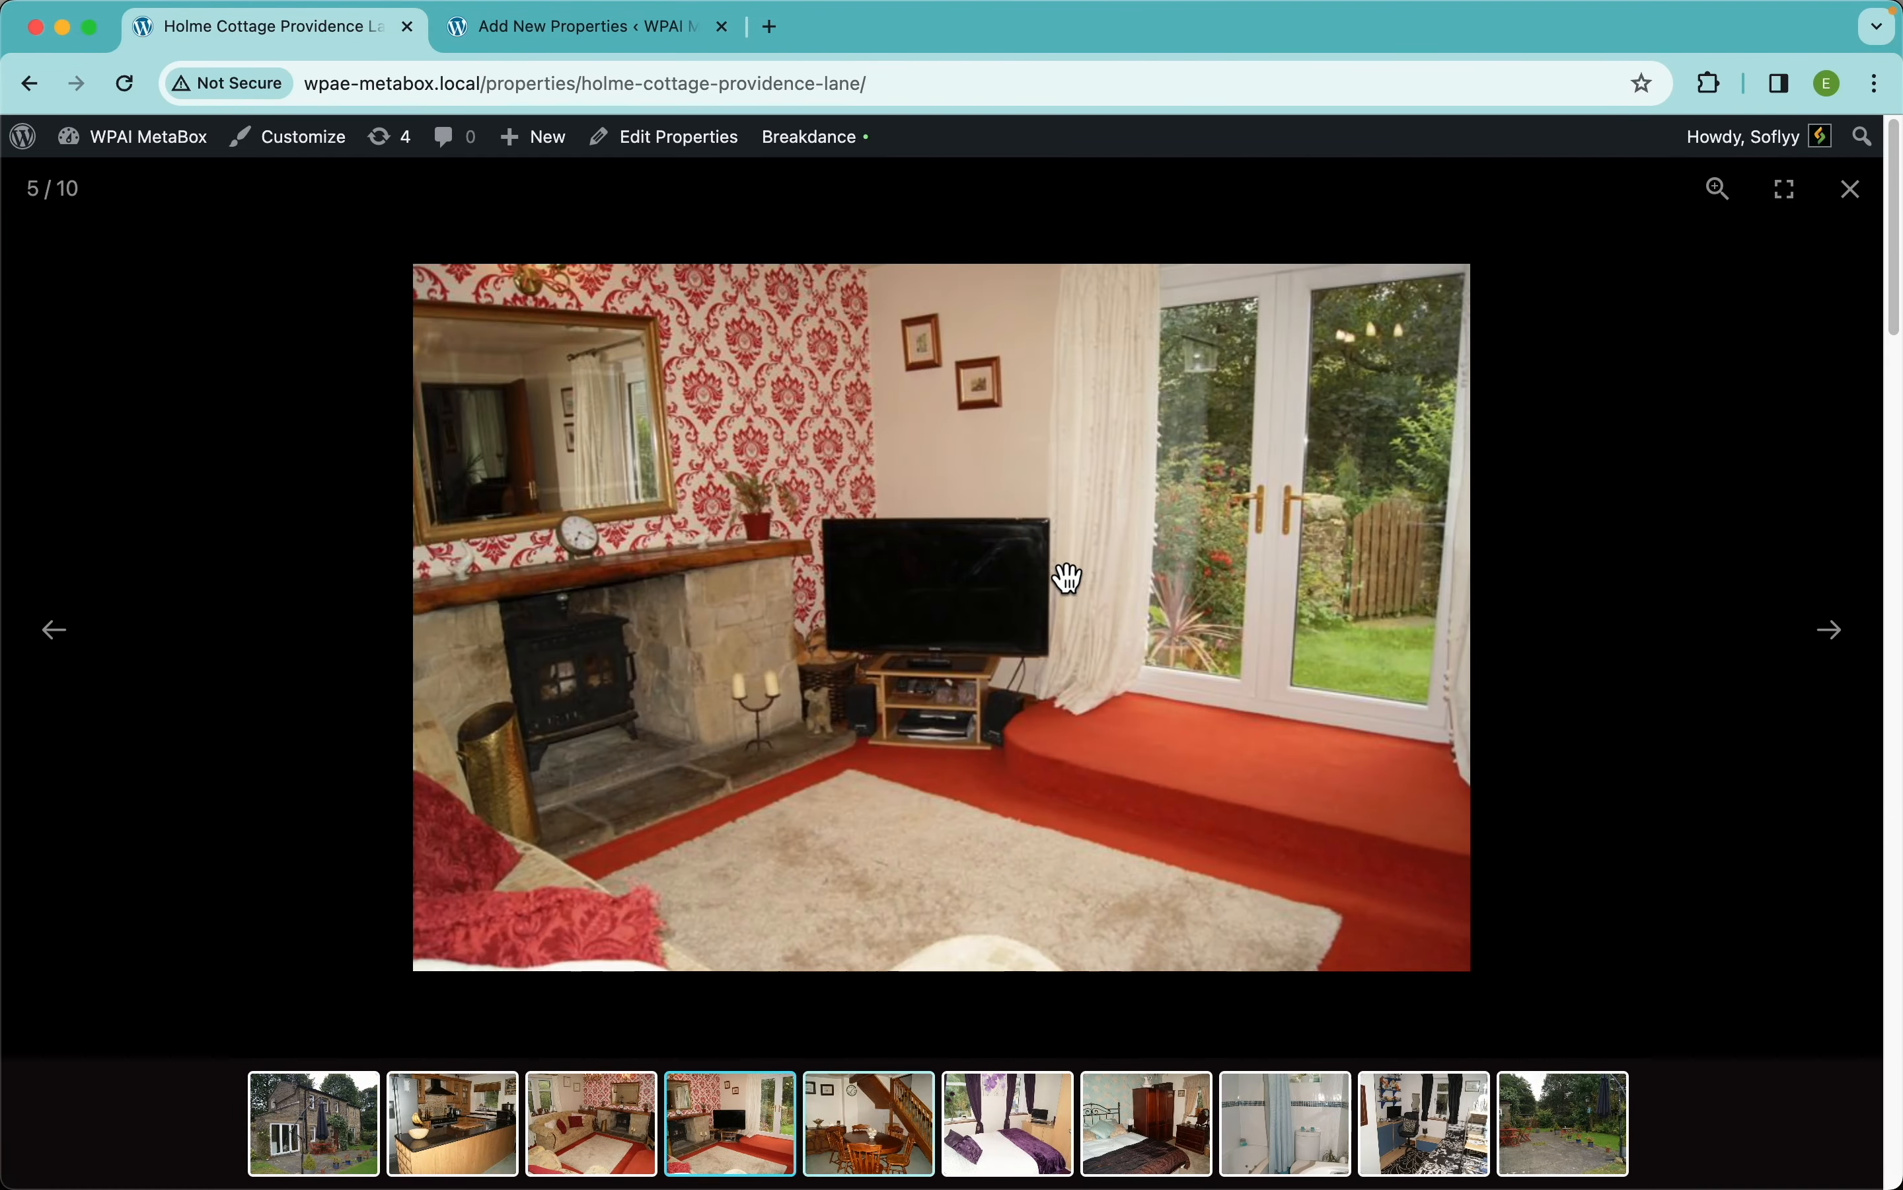
pyautogui.press('Right')
pyautogui.press('Right')
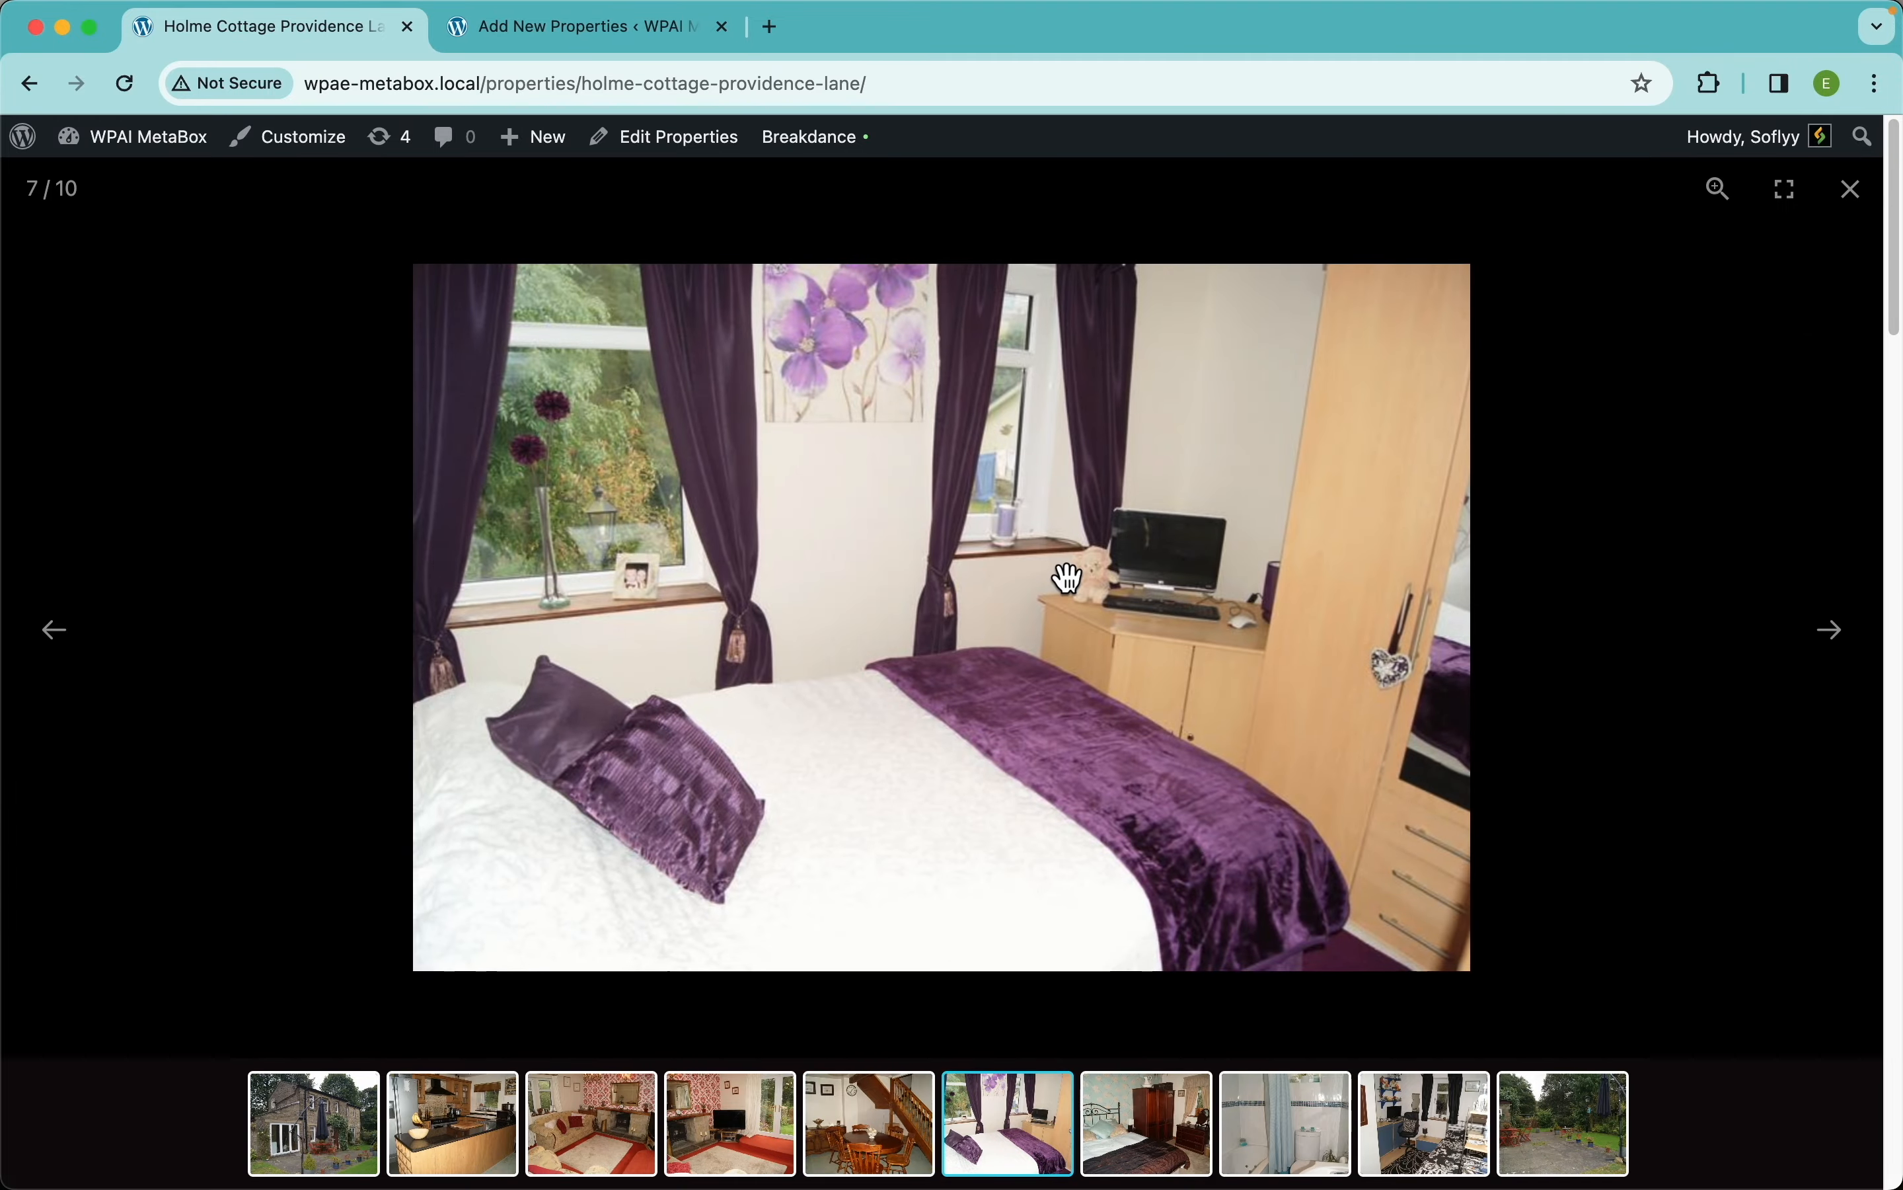
pyautogui.press('Escape')
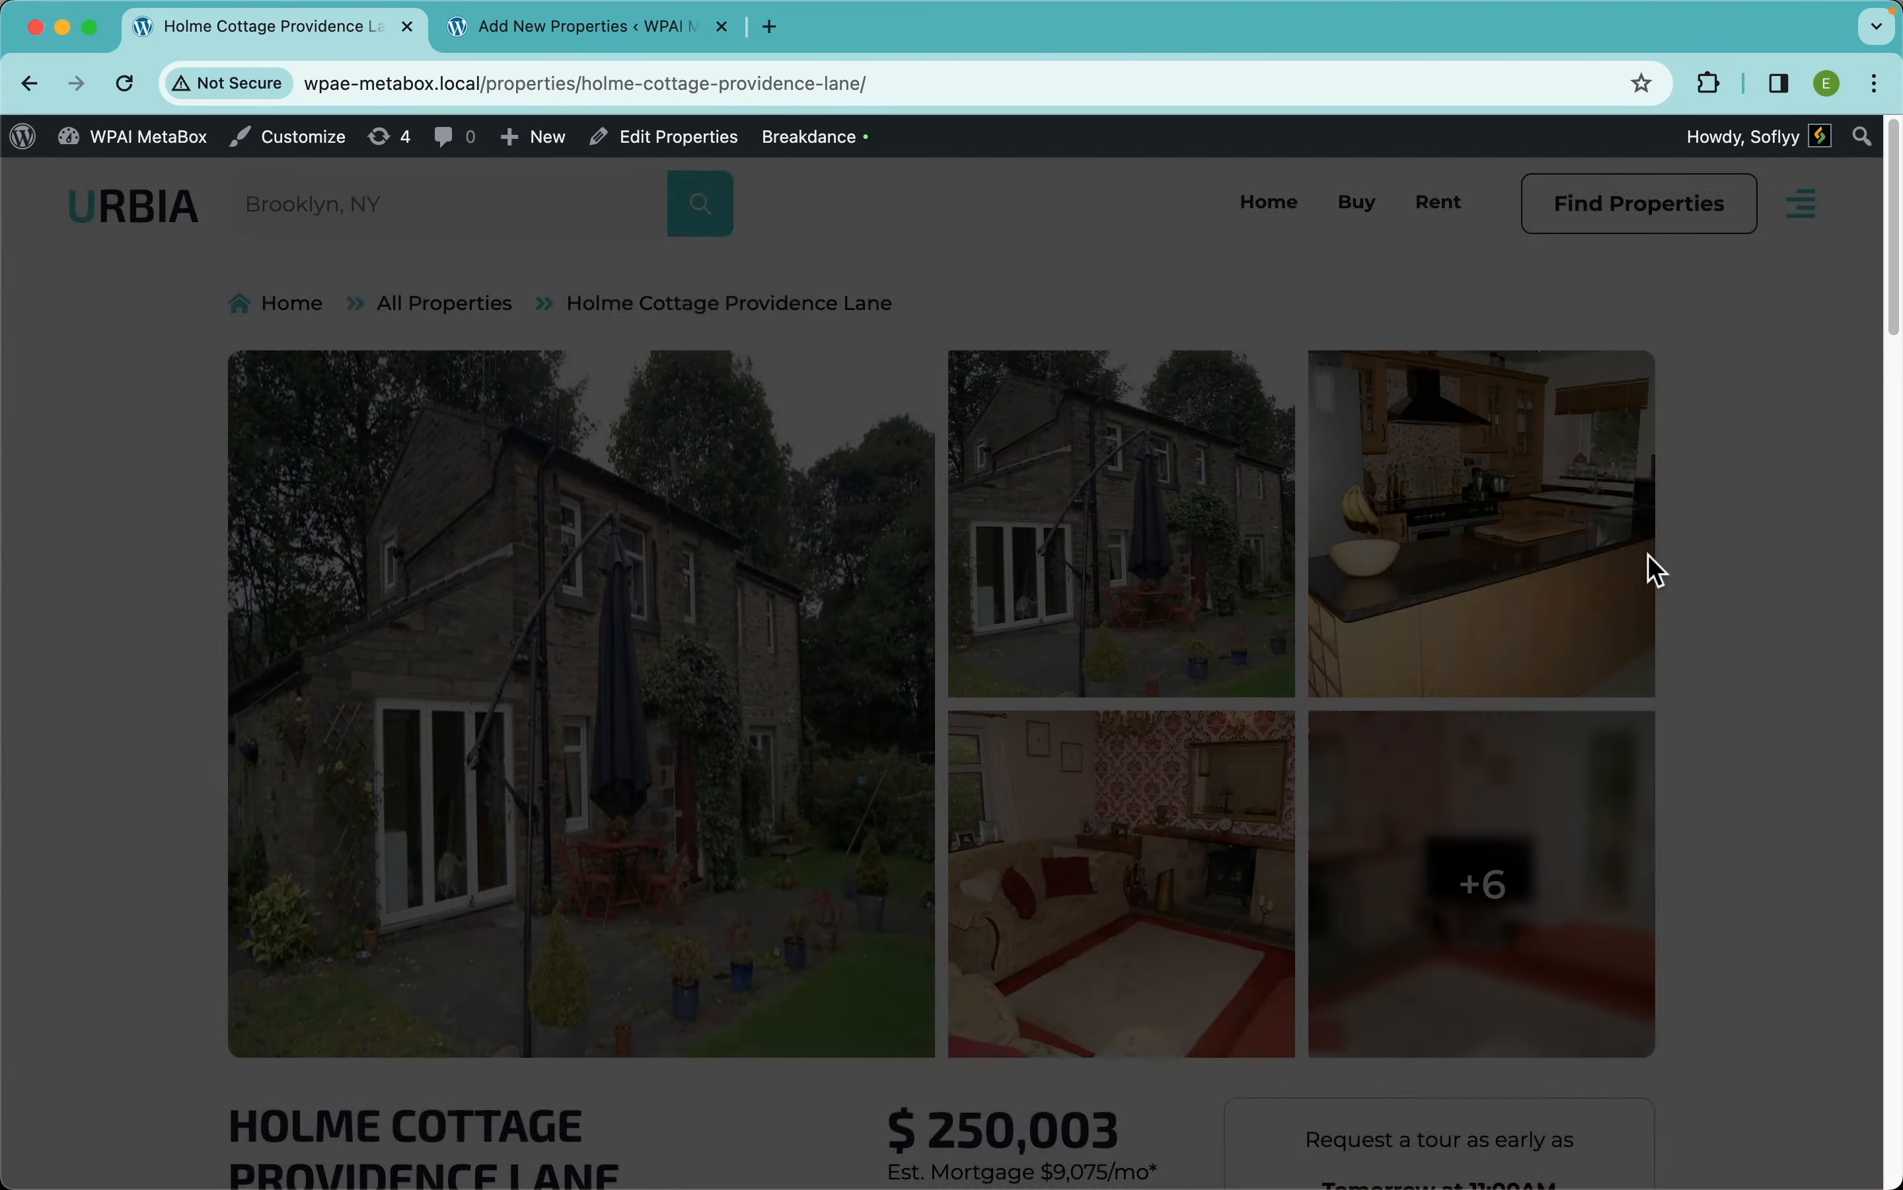
# - Examine the Holme Cottage page's price, location map, description, amenities, rooms and agent information
pyautogui.scroll(-8, 1159, 846)
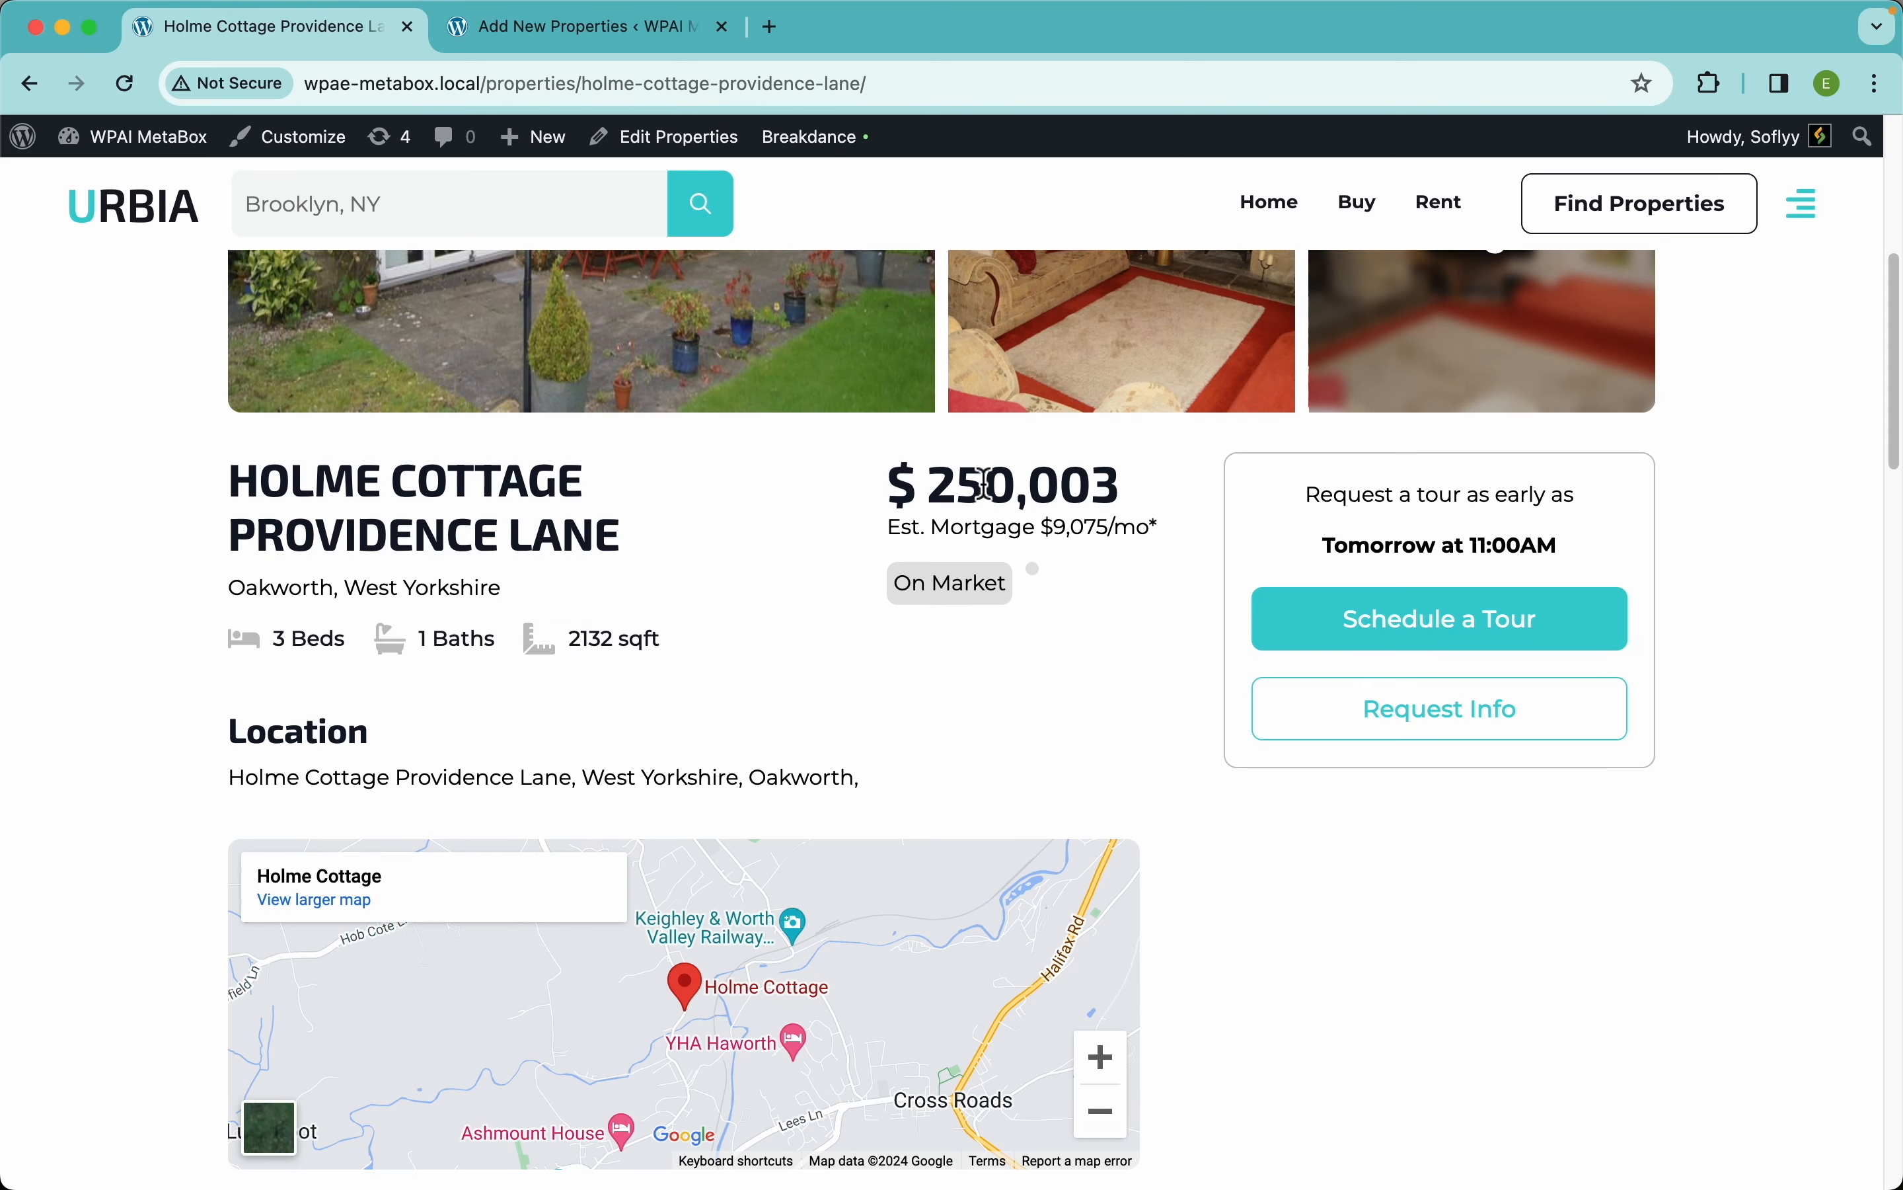
pyautogui.scroll(-12, 736, 777)
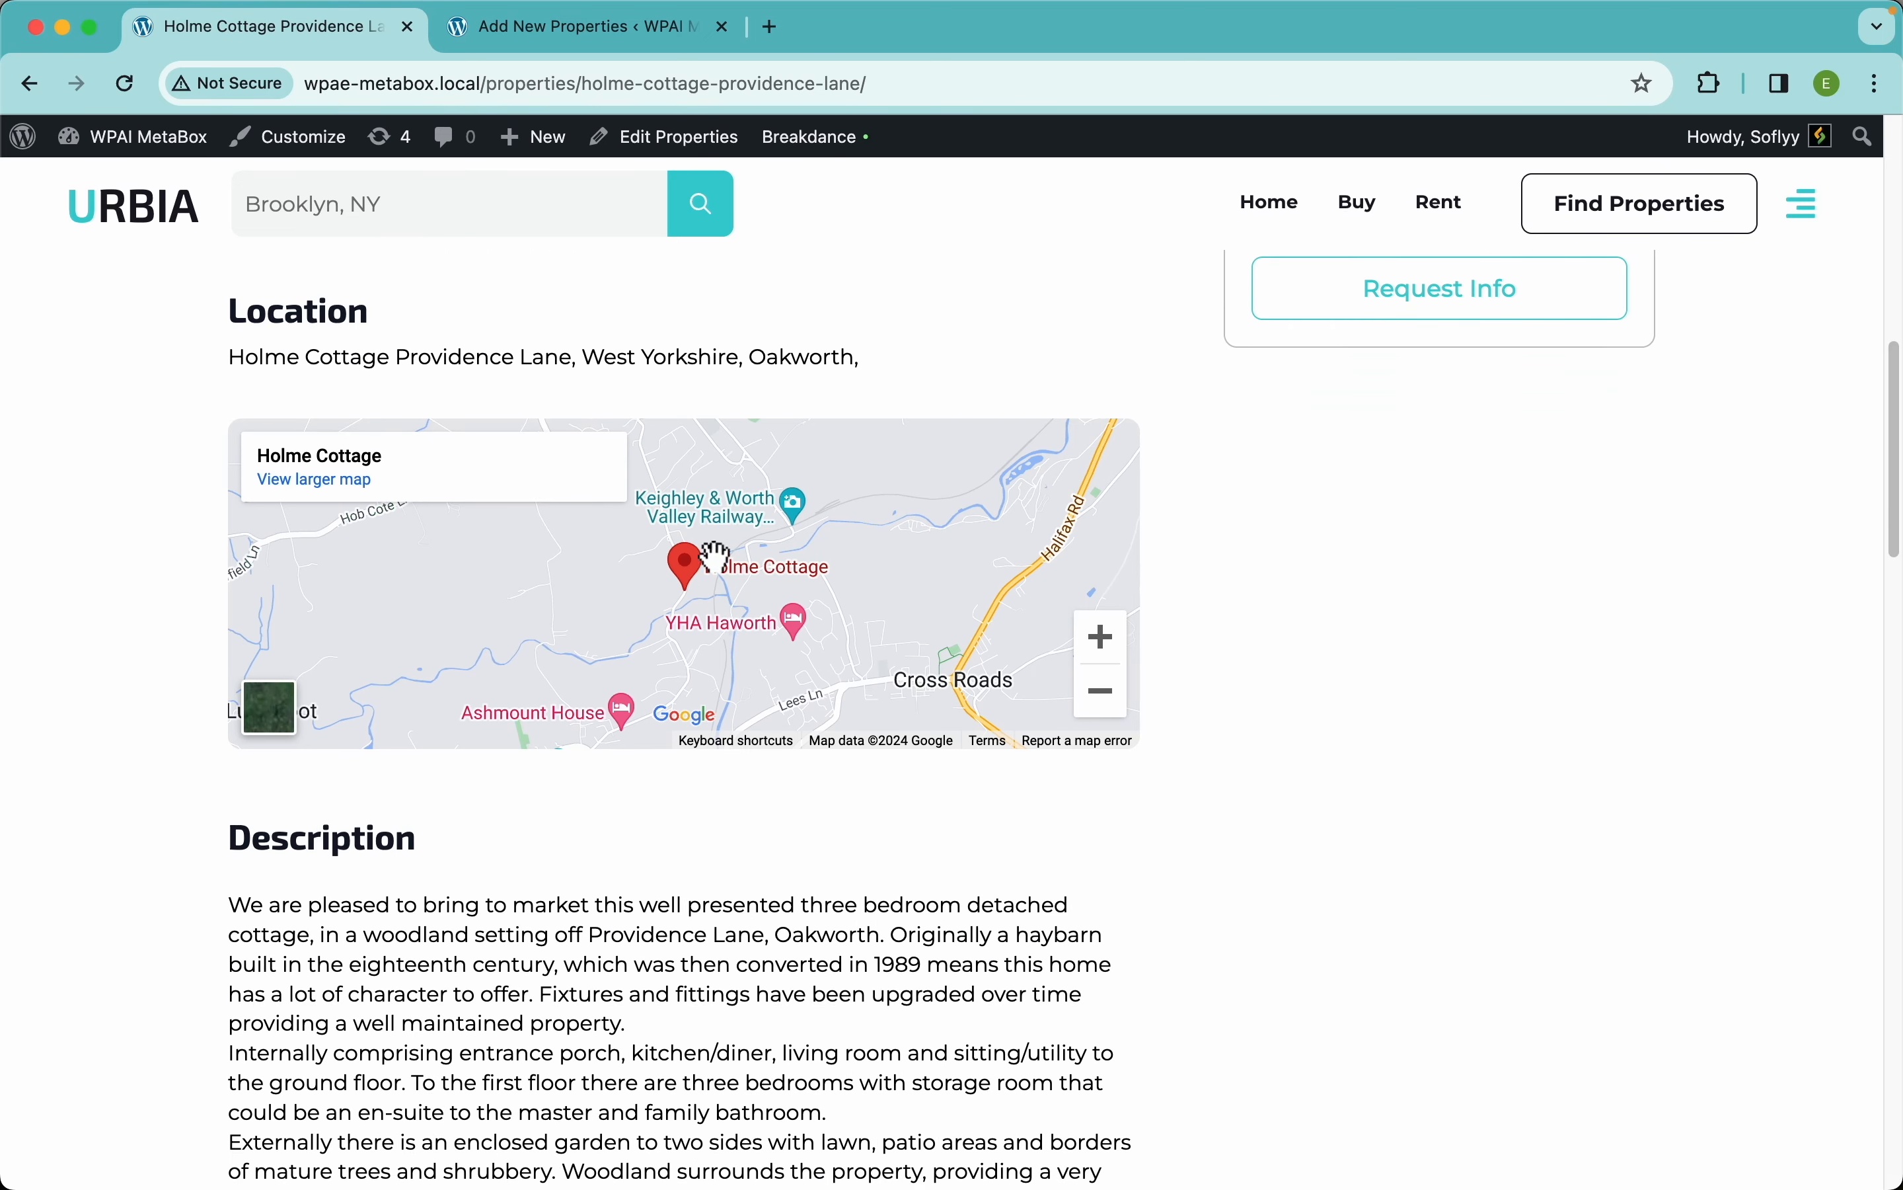
pyautogui.scroll(-9, 687, 578)
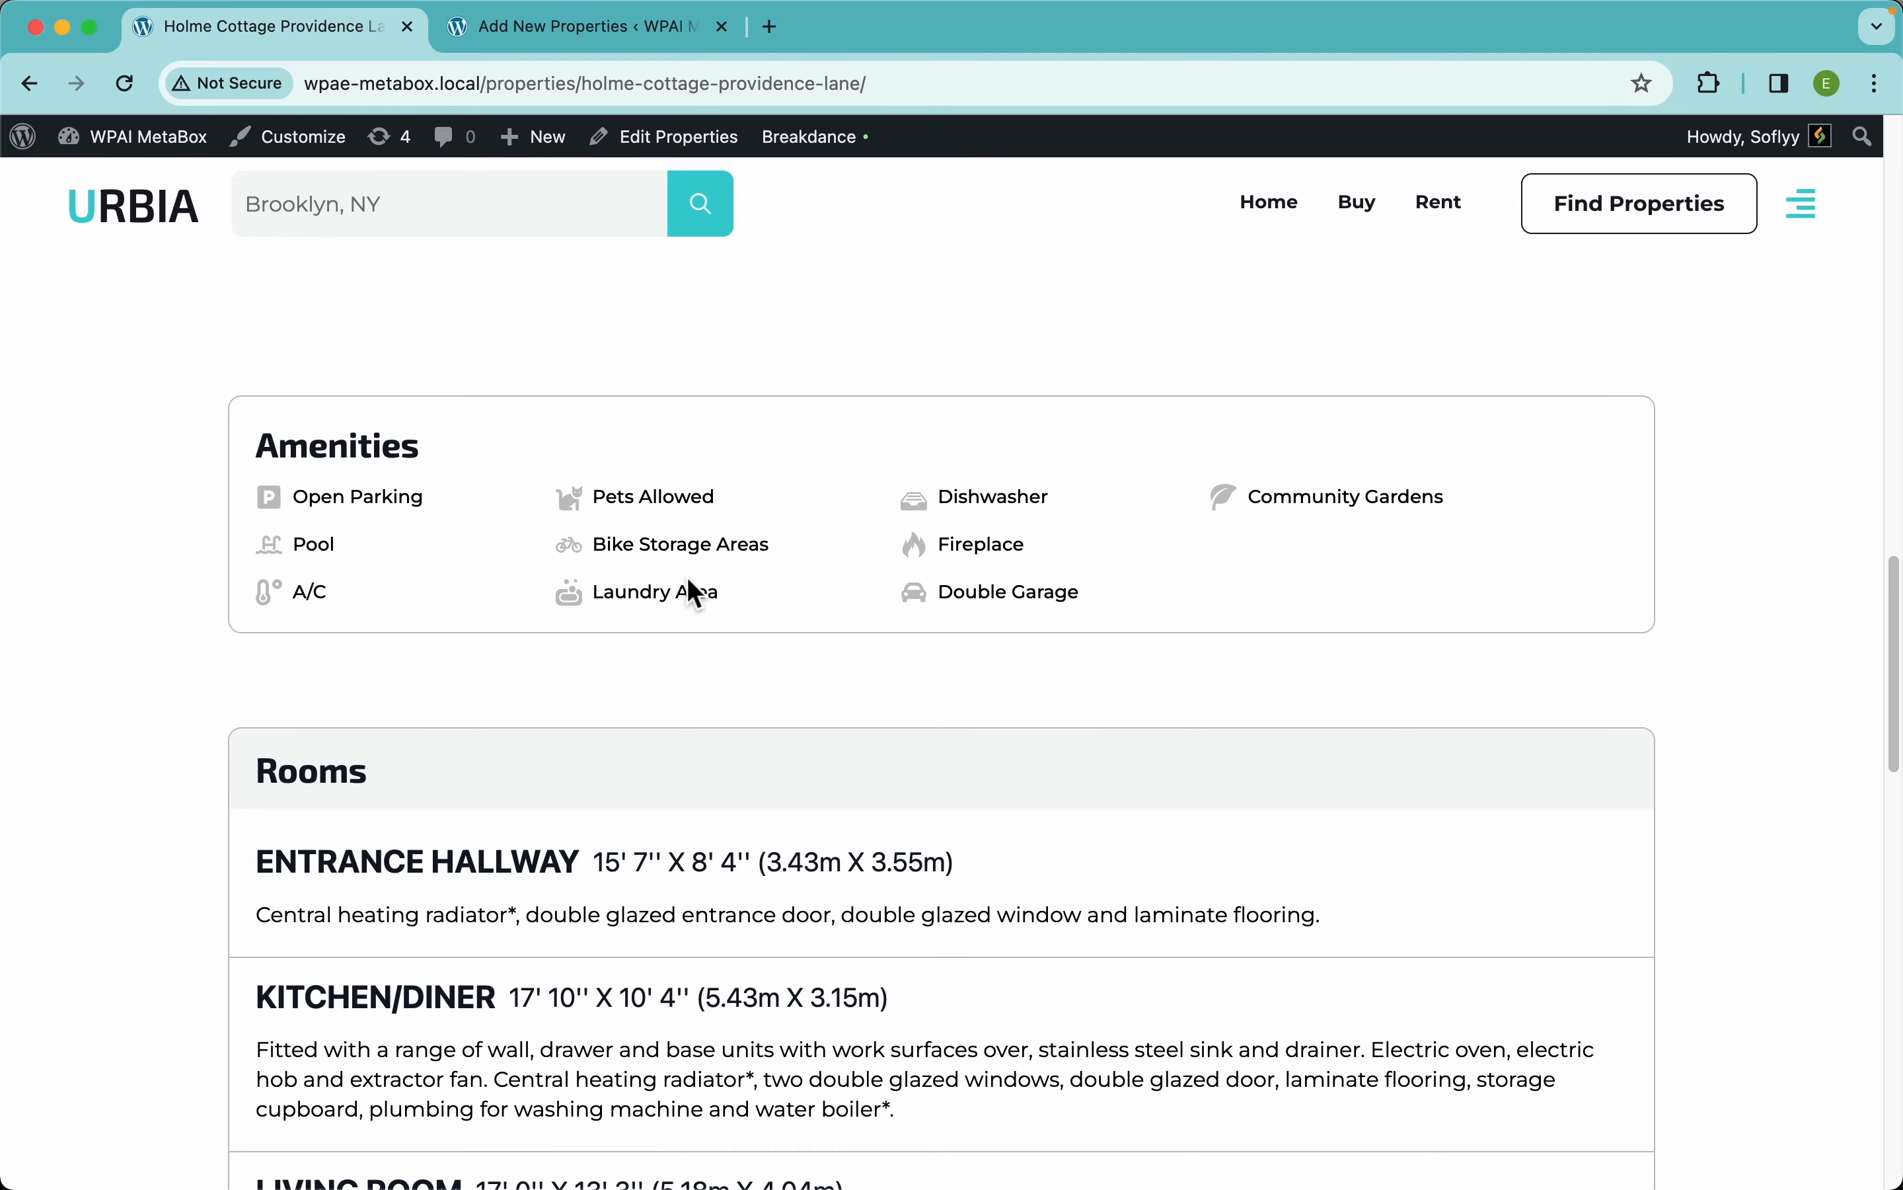
pyautogui.scroll(-4, 538, 521)
pyautogui.scroll(-10, 537, 521)
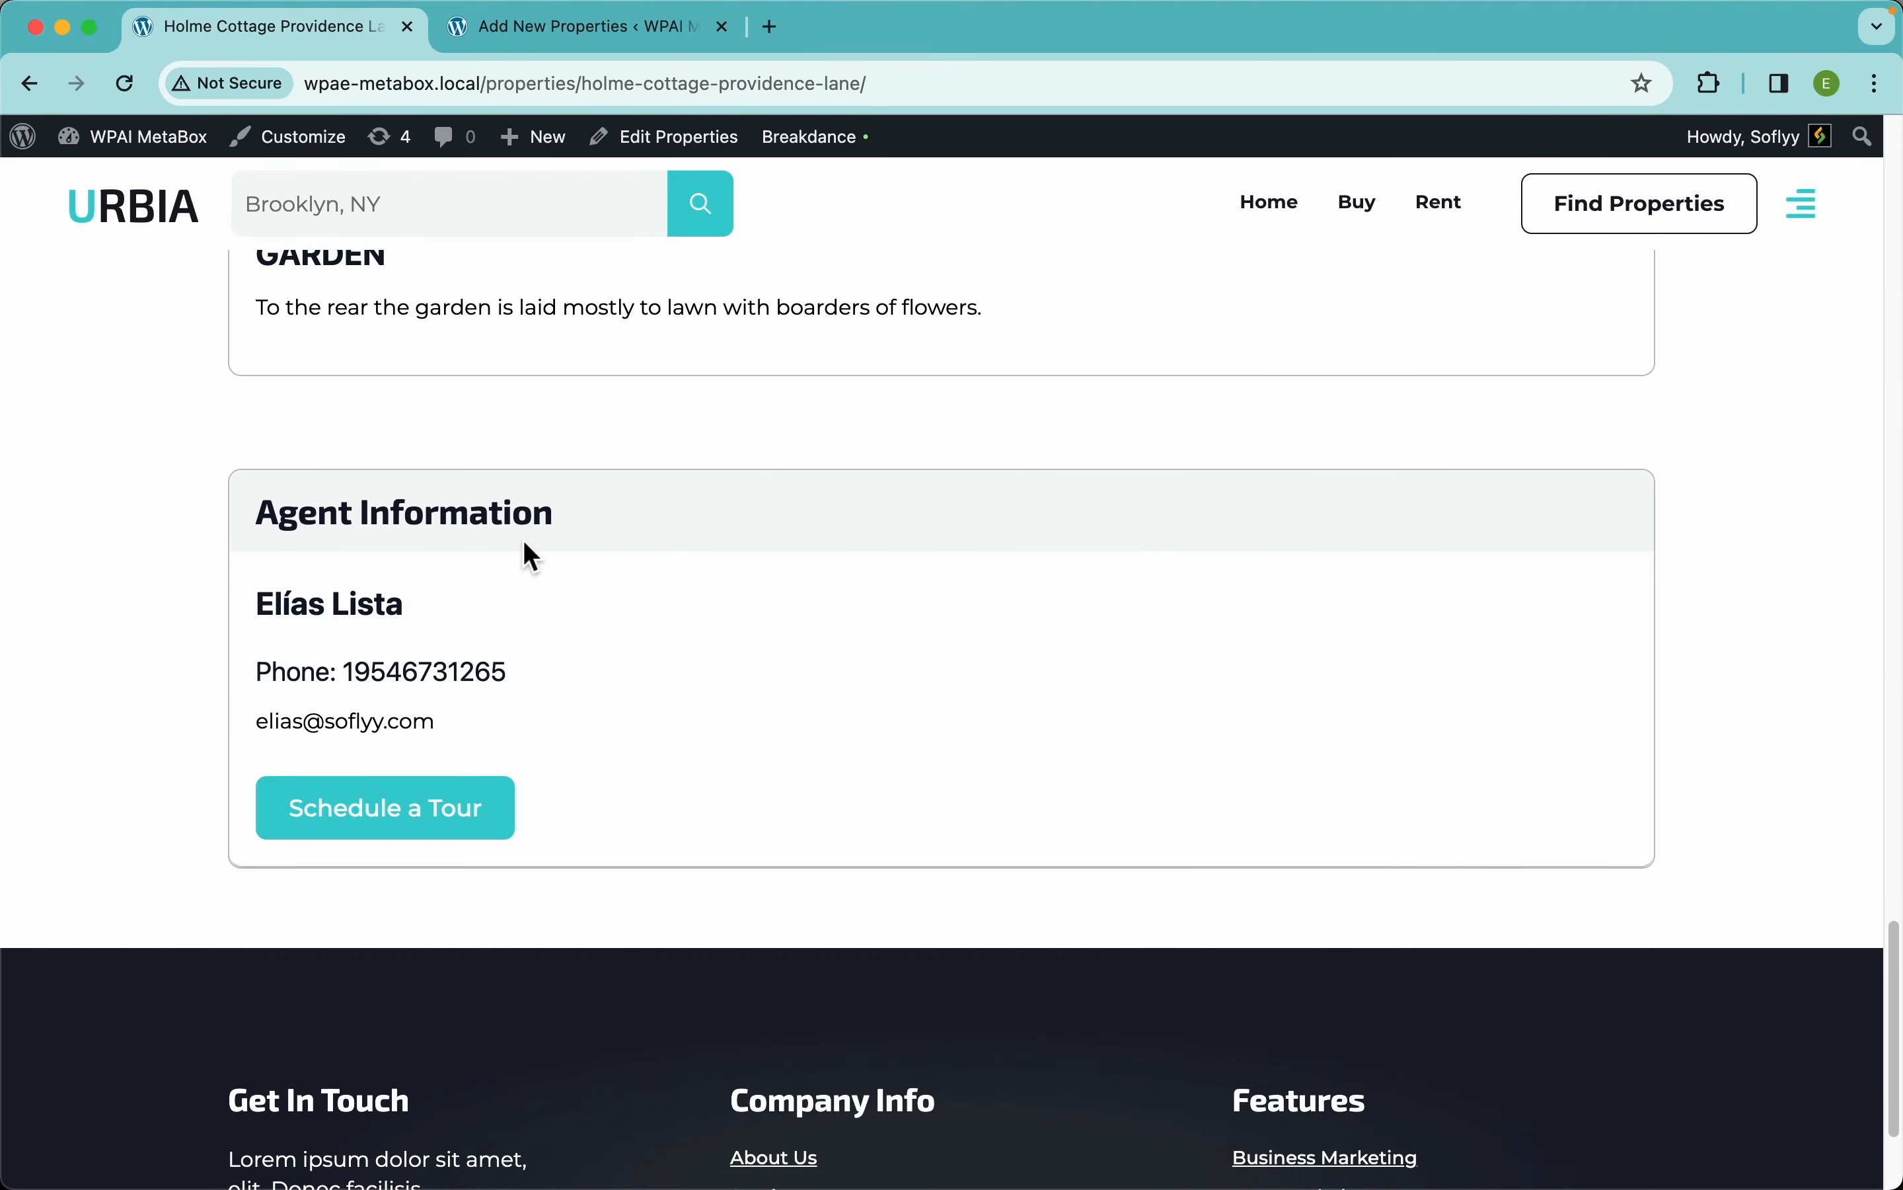
pyautogui.scroll(20, 907, 510)
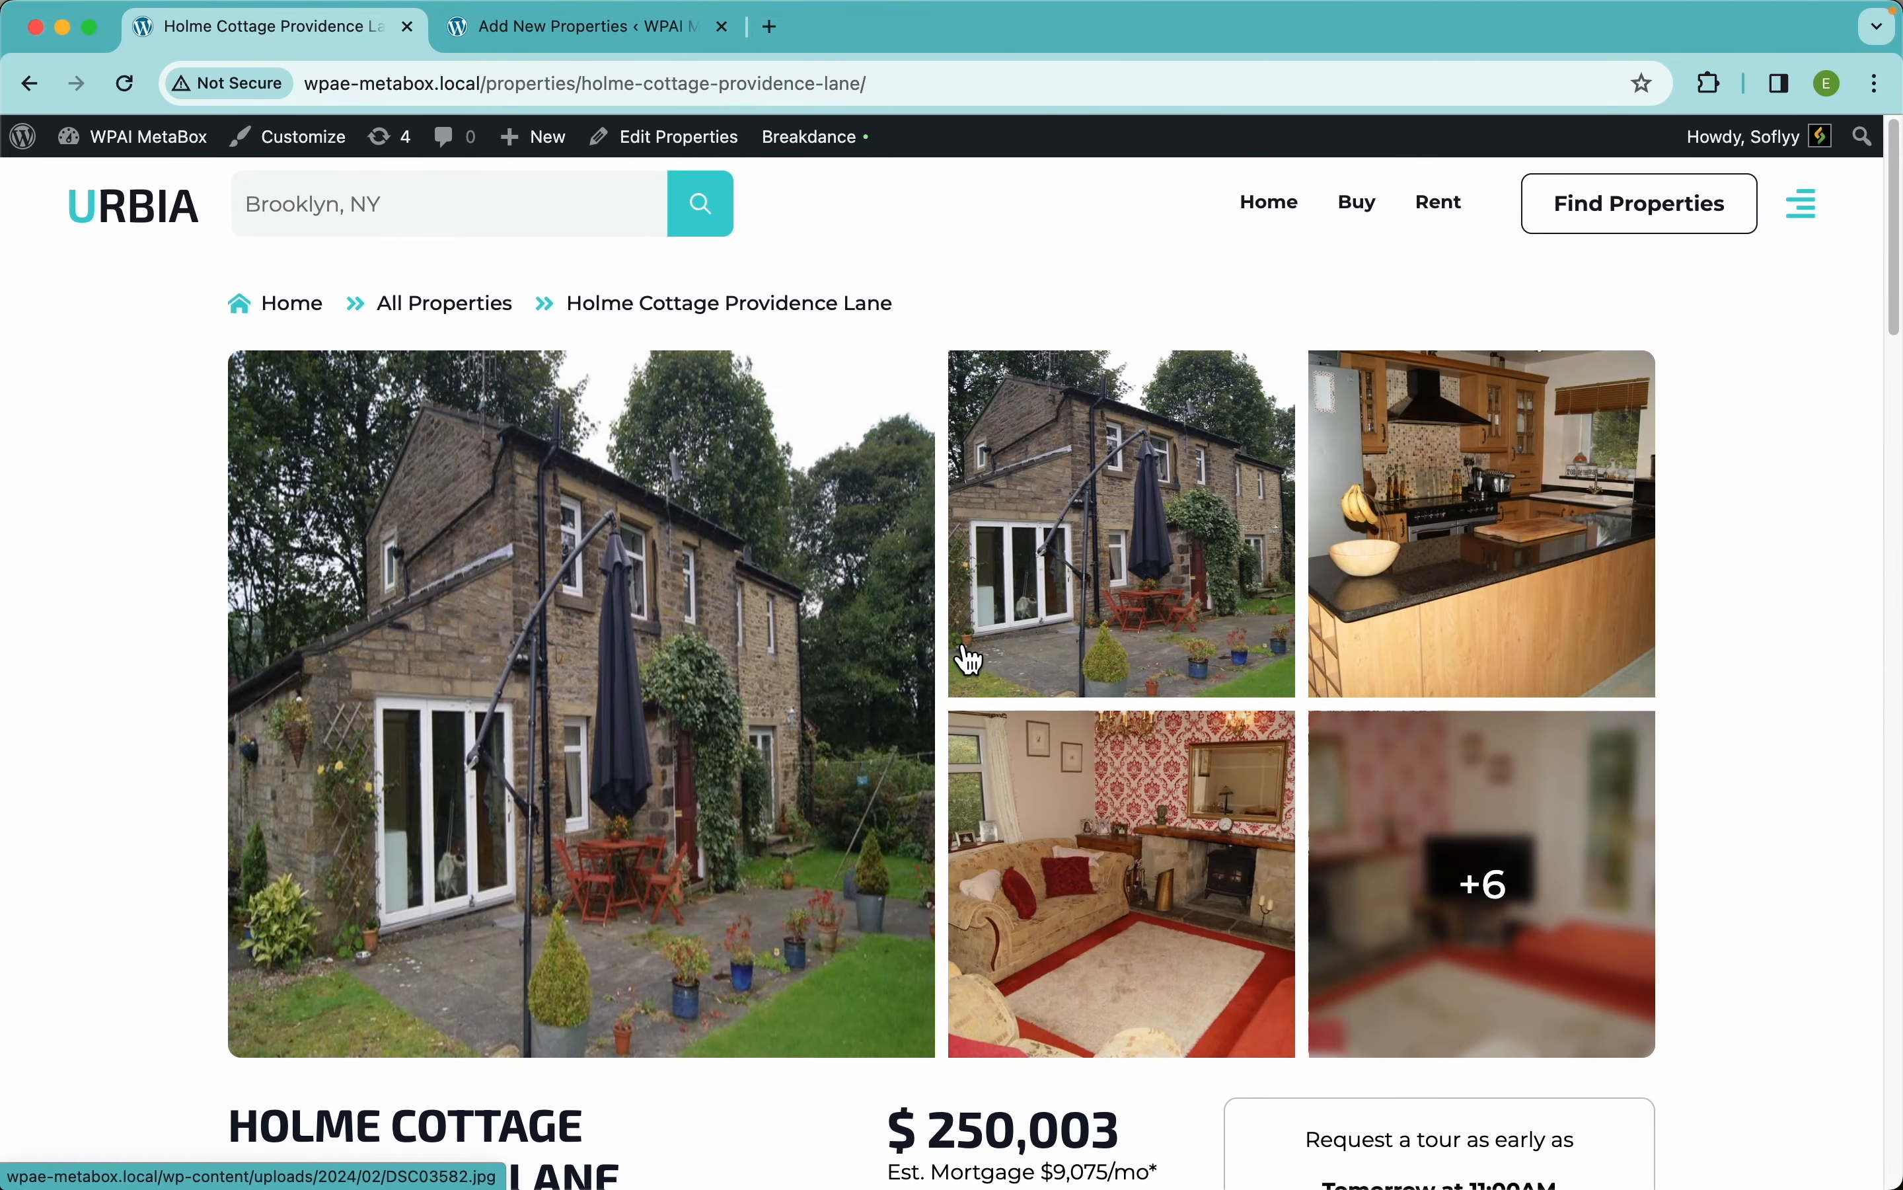
# - Open the Holme Cottage post for editing and check its content and imported Listing Info fields, including amenities and rooms
pyautogui.click(690, 153)
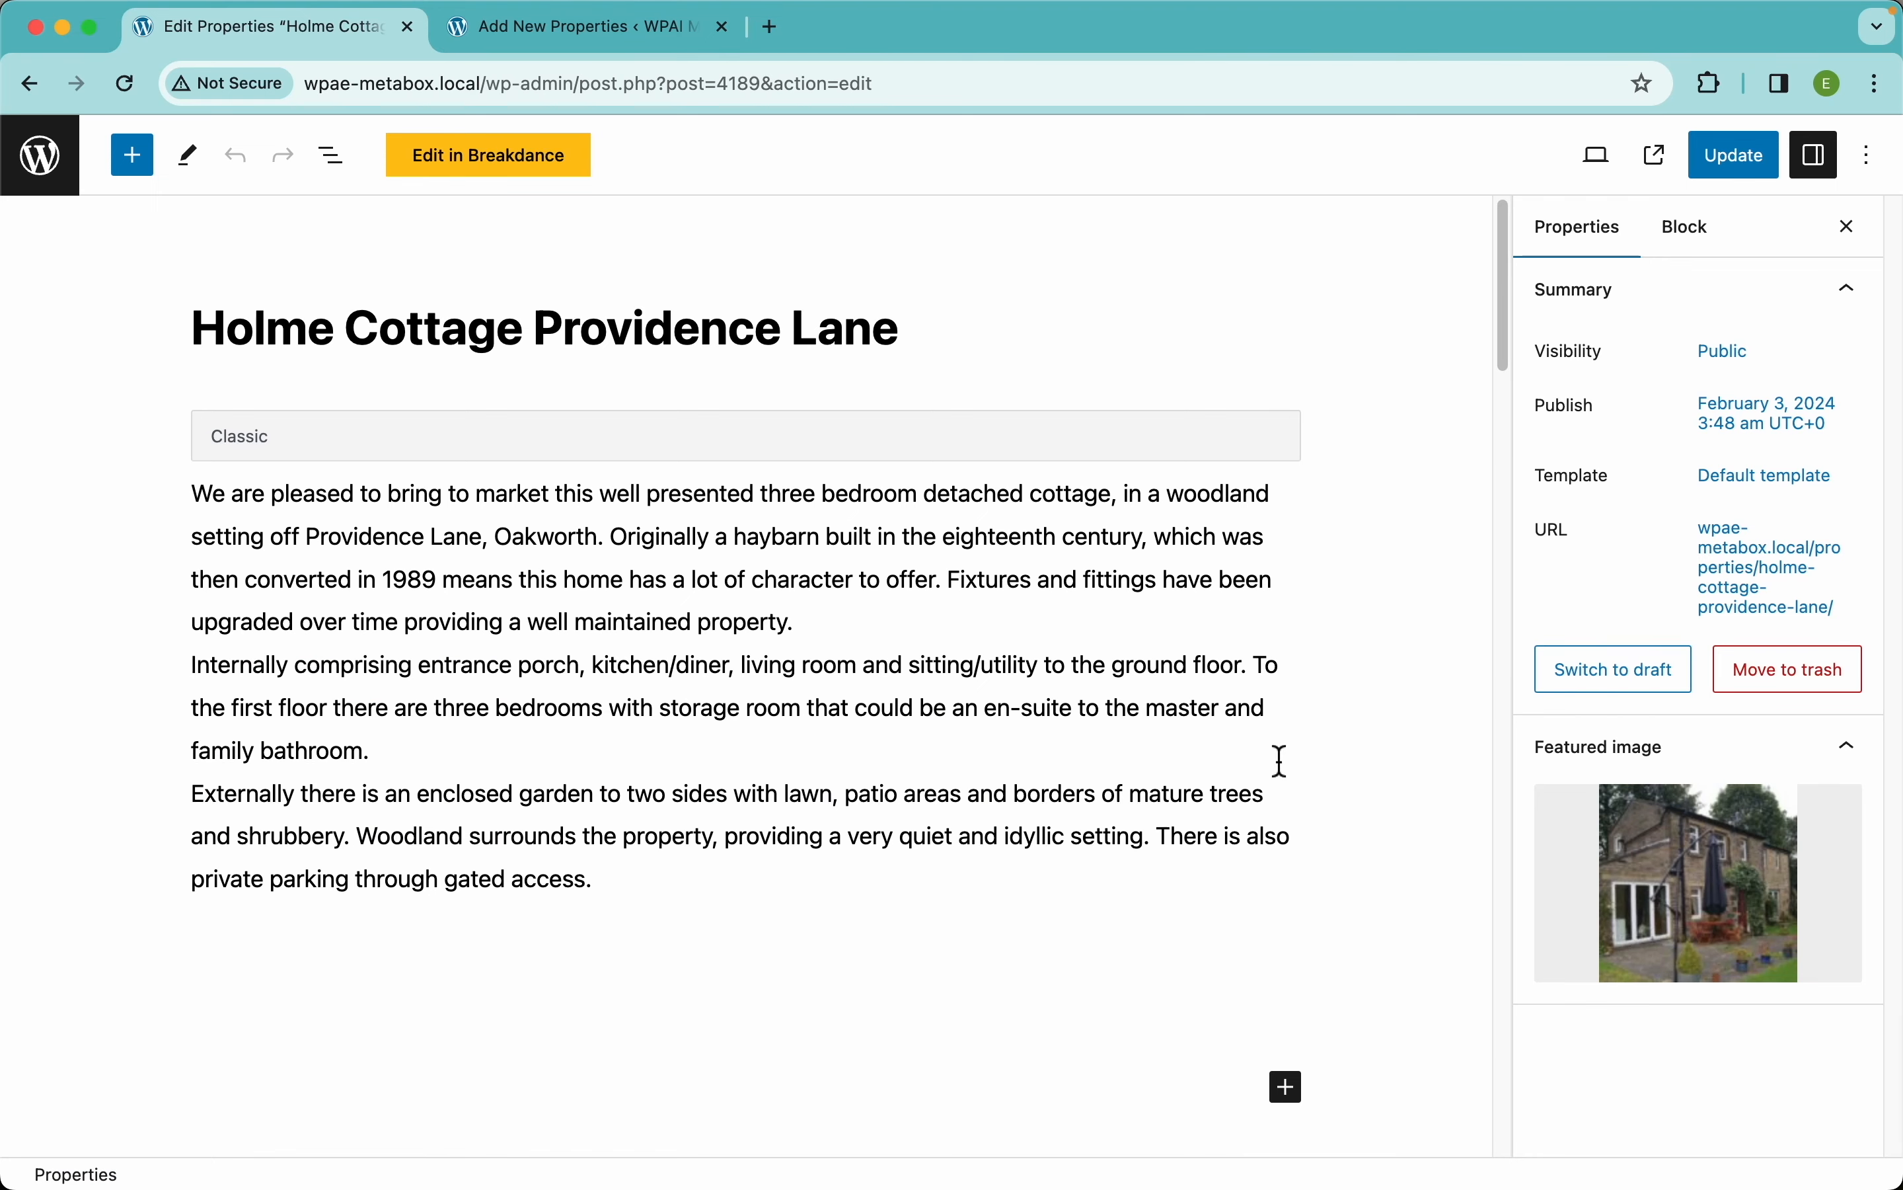
pyautogui.scroll(-10, 1058, 786)
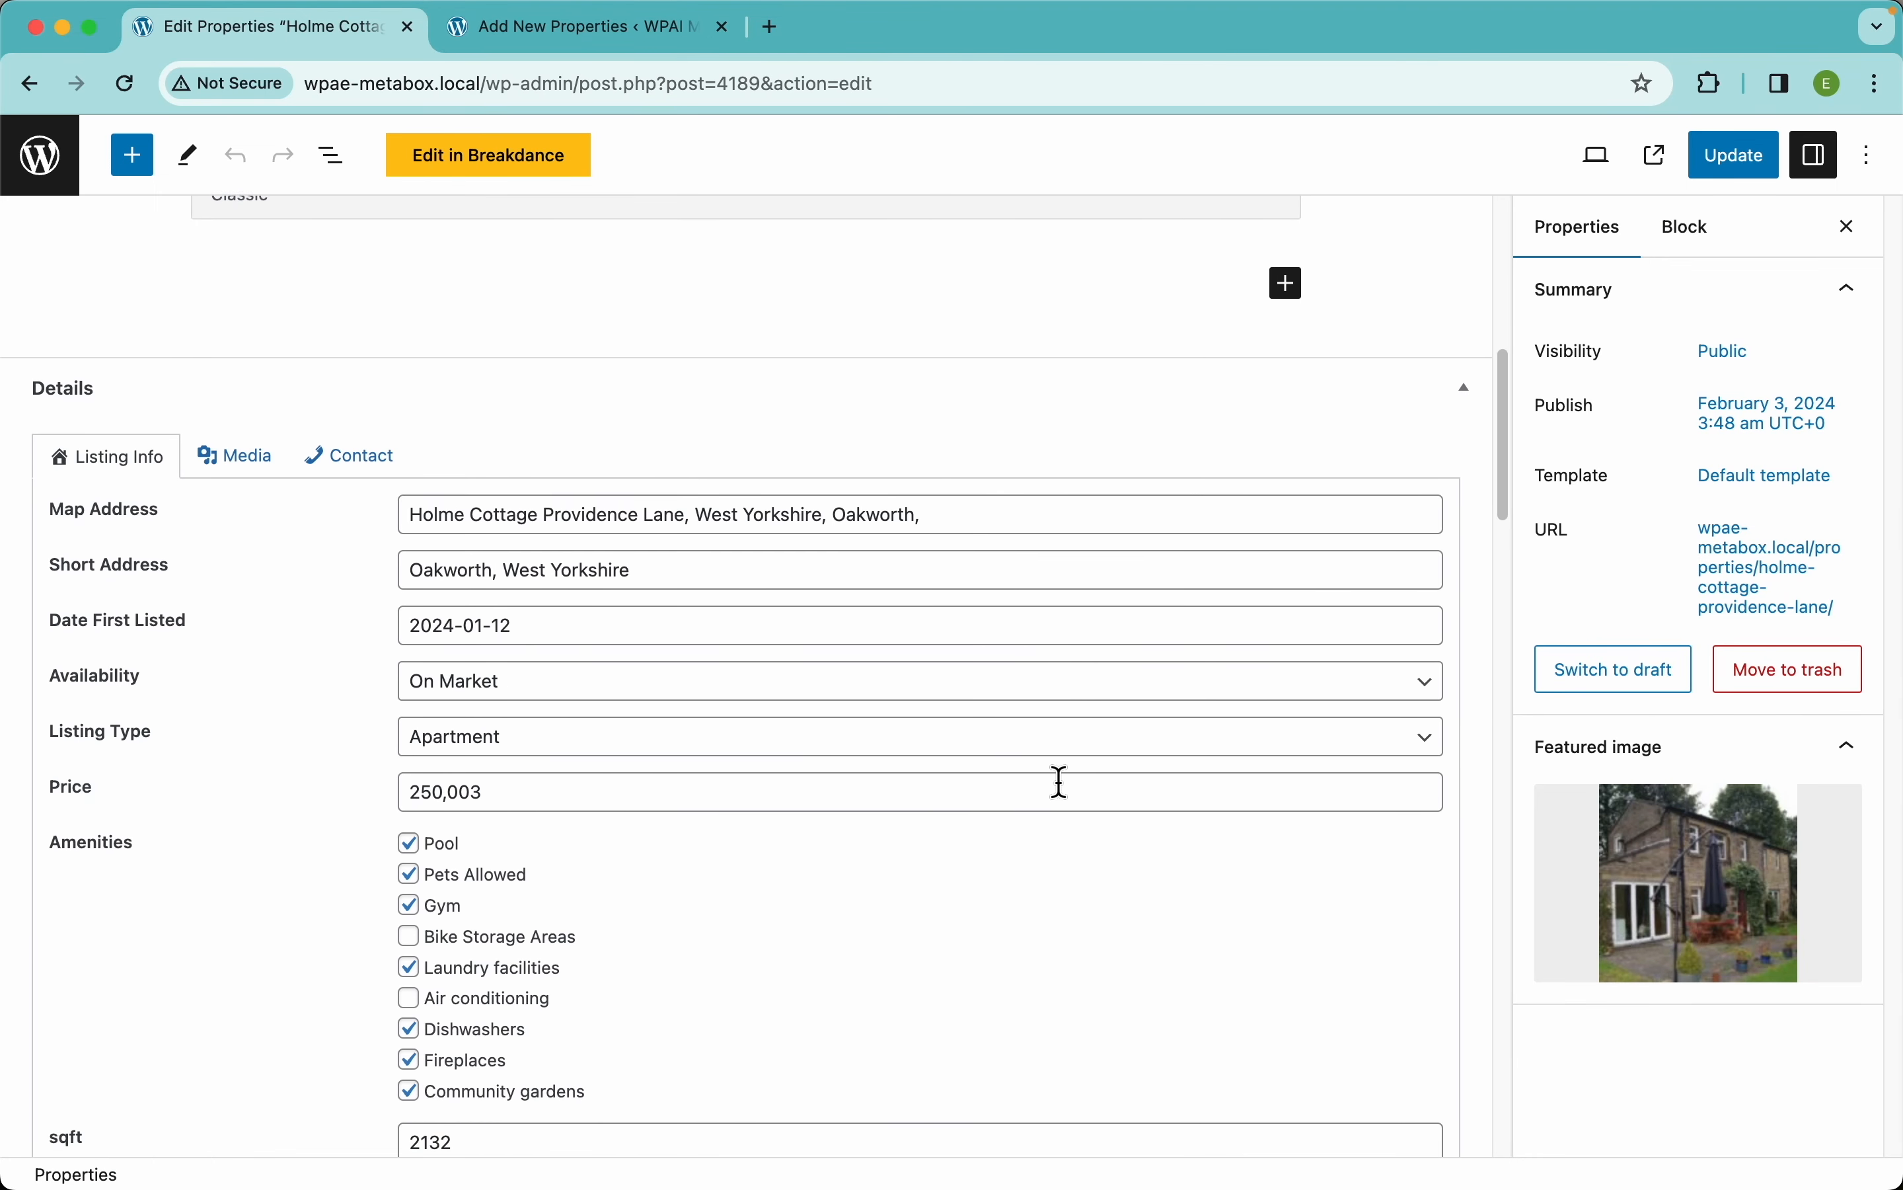
pyautogui.scroll(-5, 840, 871)
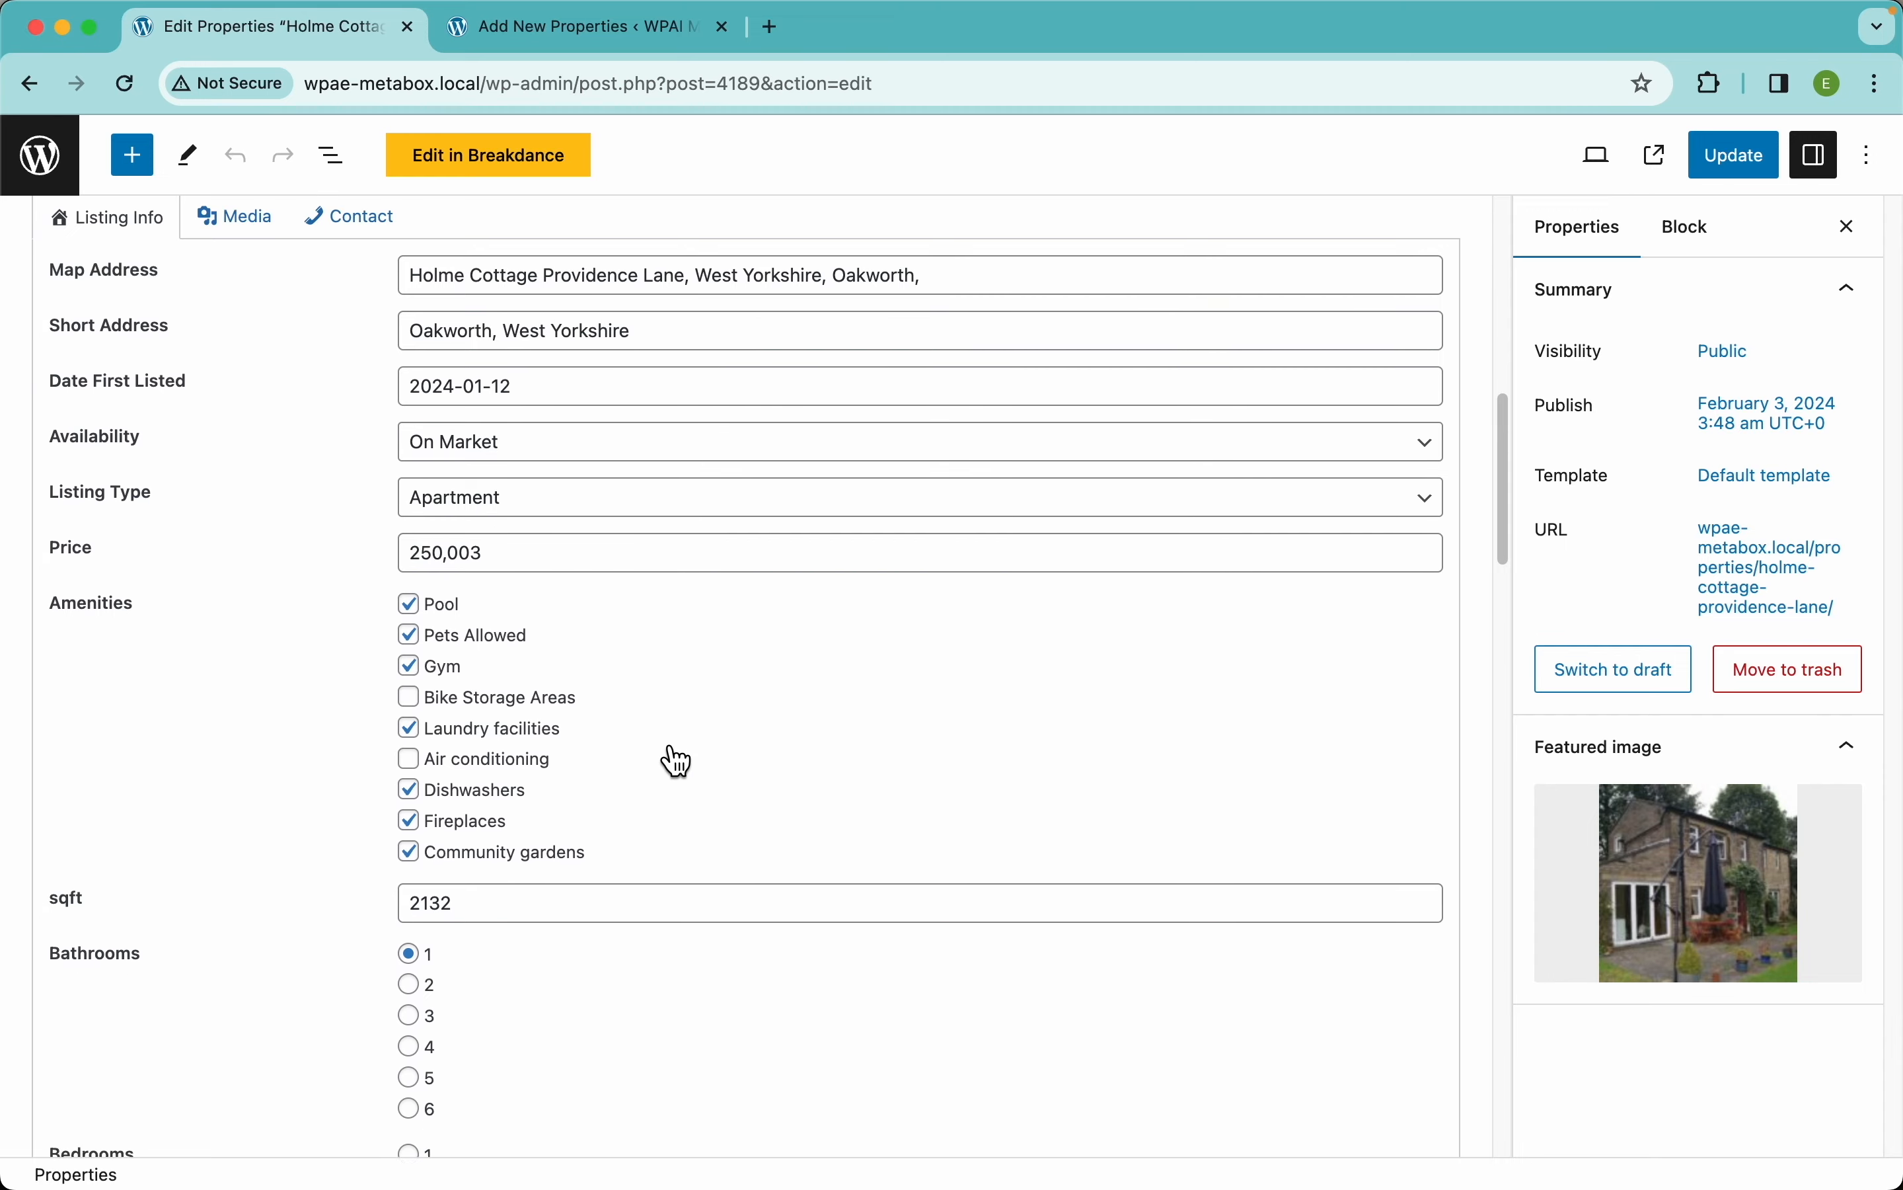
pyautogui.scroll(-7, 658, 819)
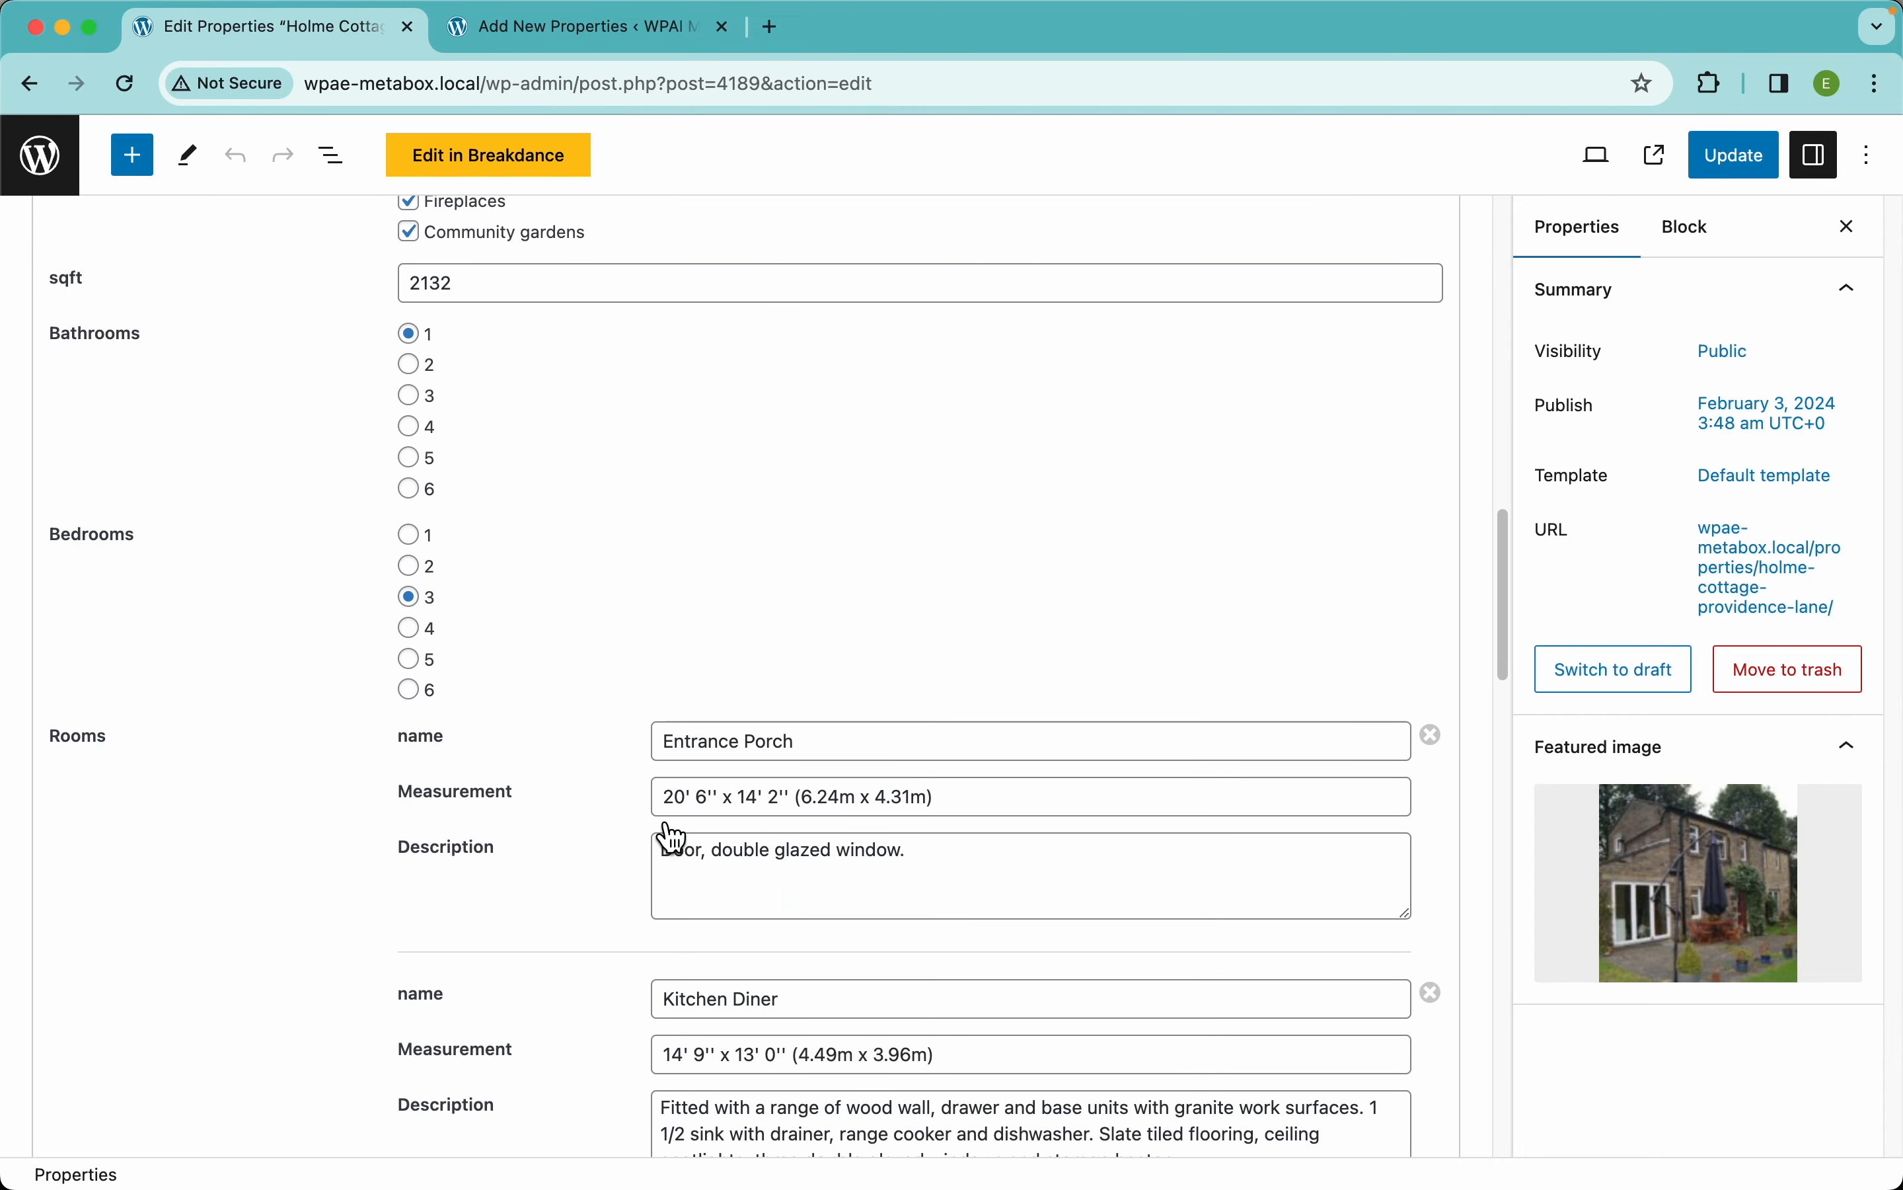
pyautogui.scroll(-12, 508, 735)
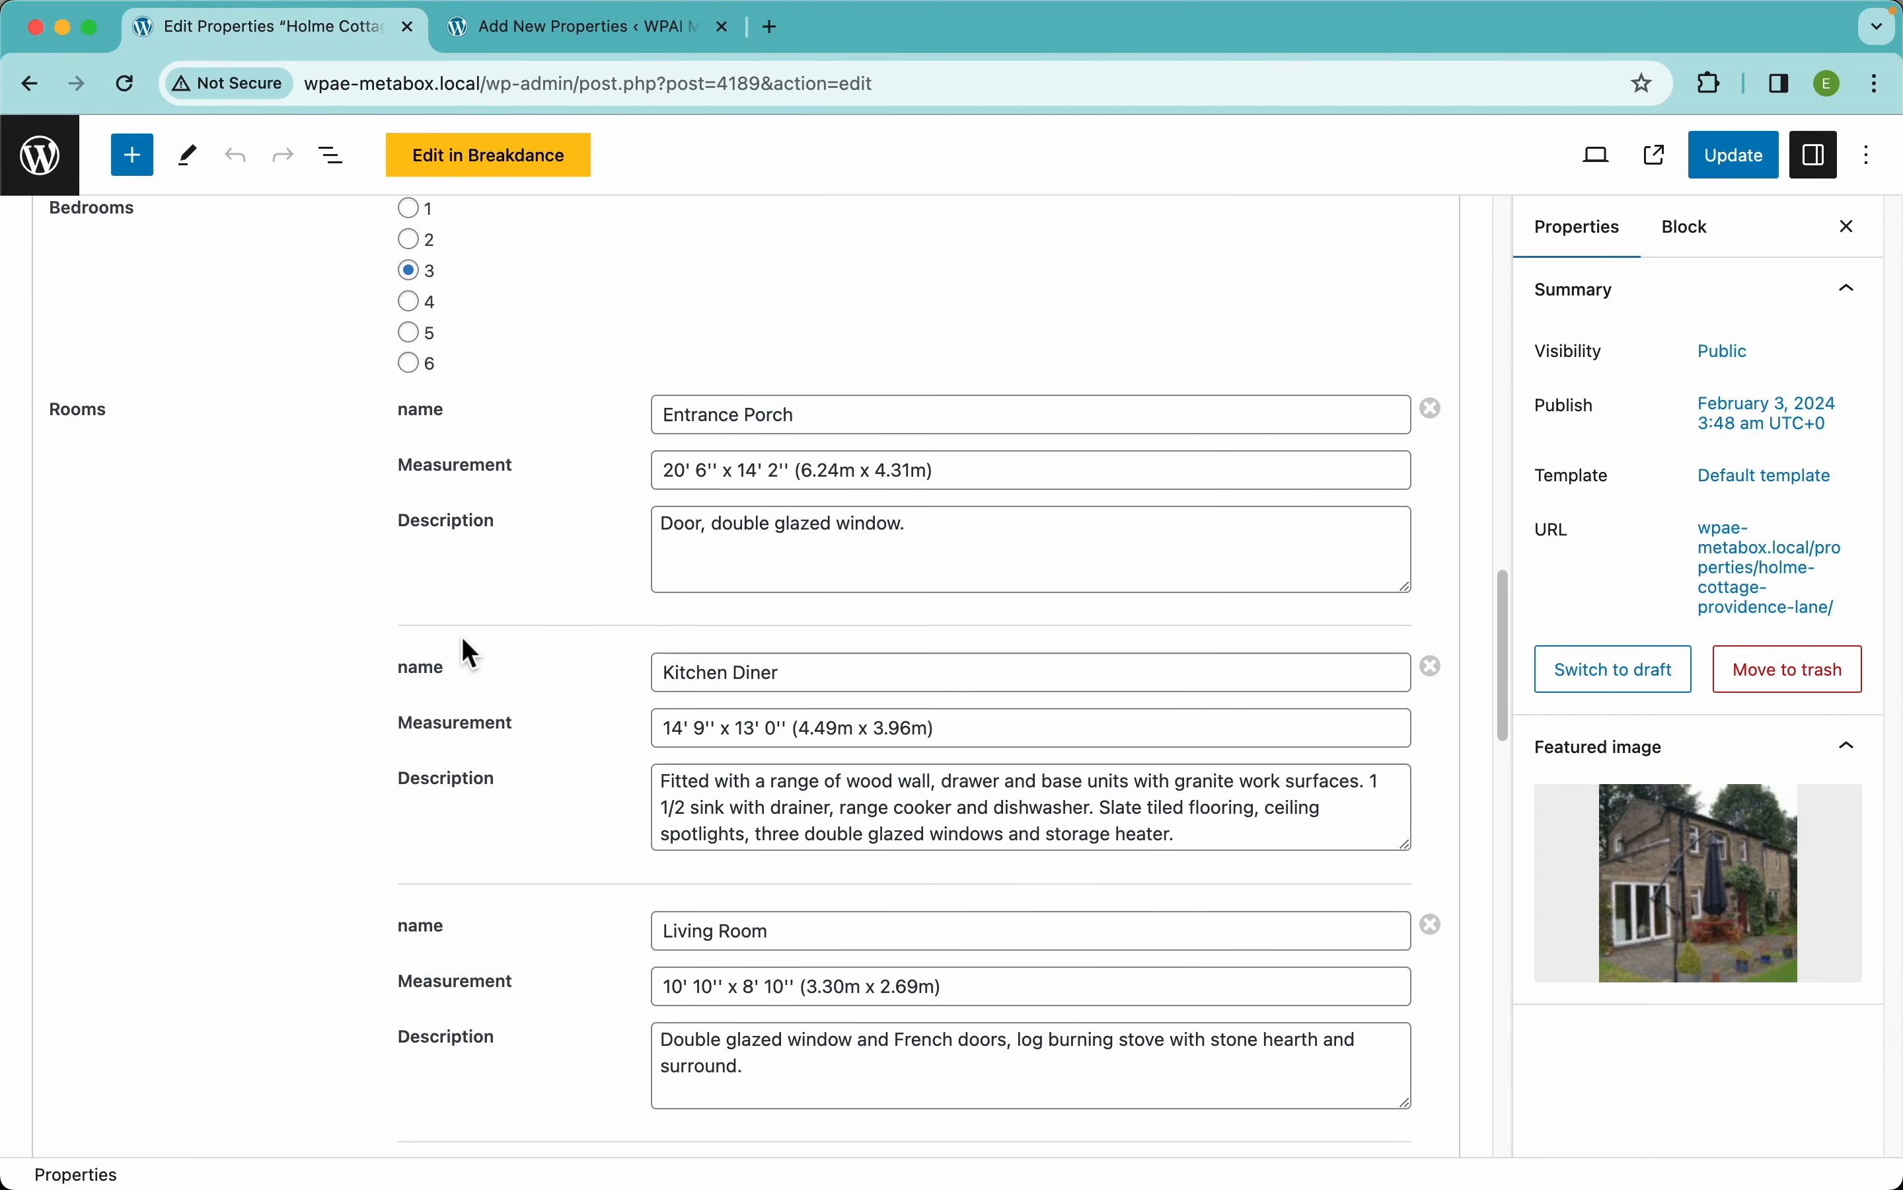
pyautogui.scroll(-18, 463, 641)
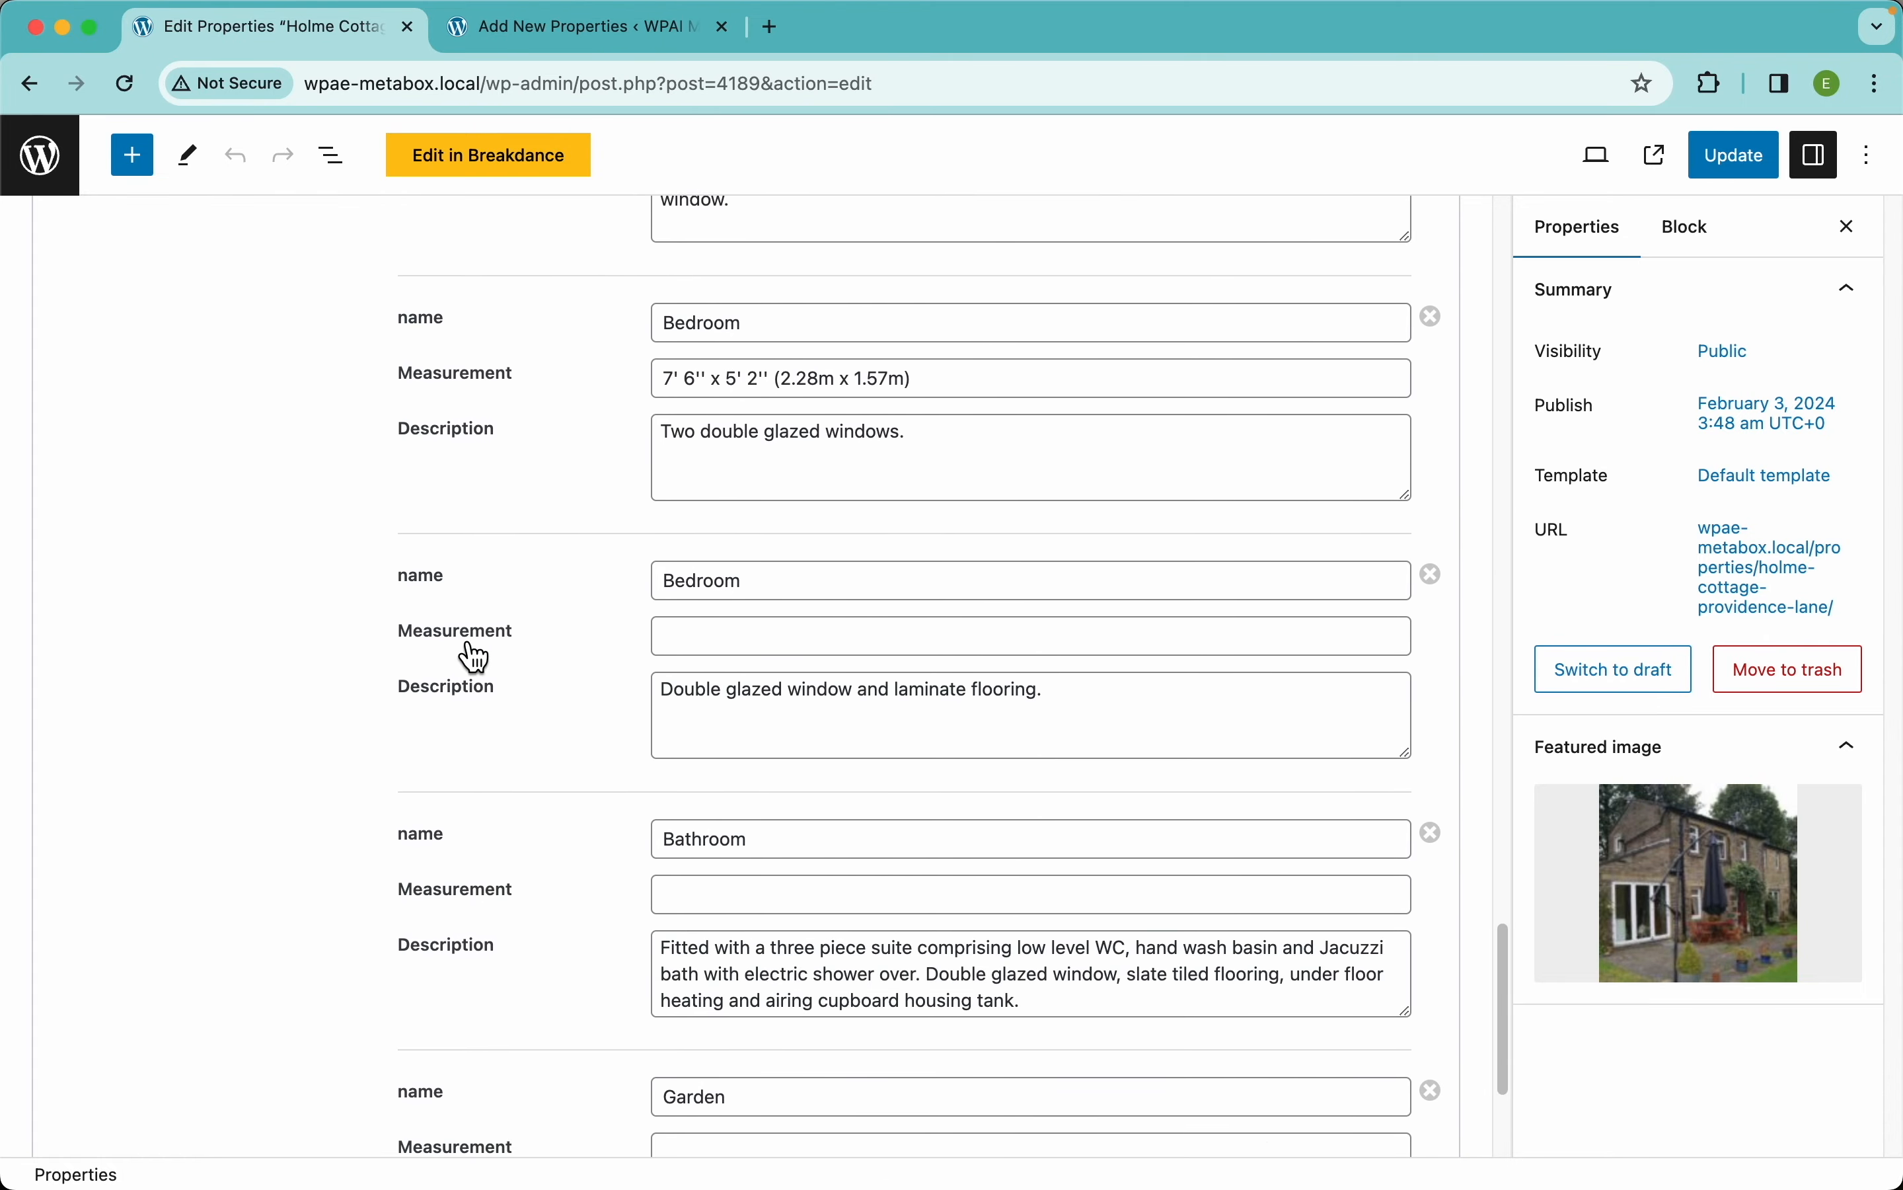
pyautogui.scroll(-2, 467, 649)
pyautogui.scroll(20, 464, 650)
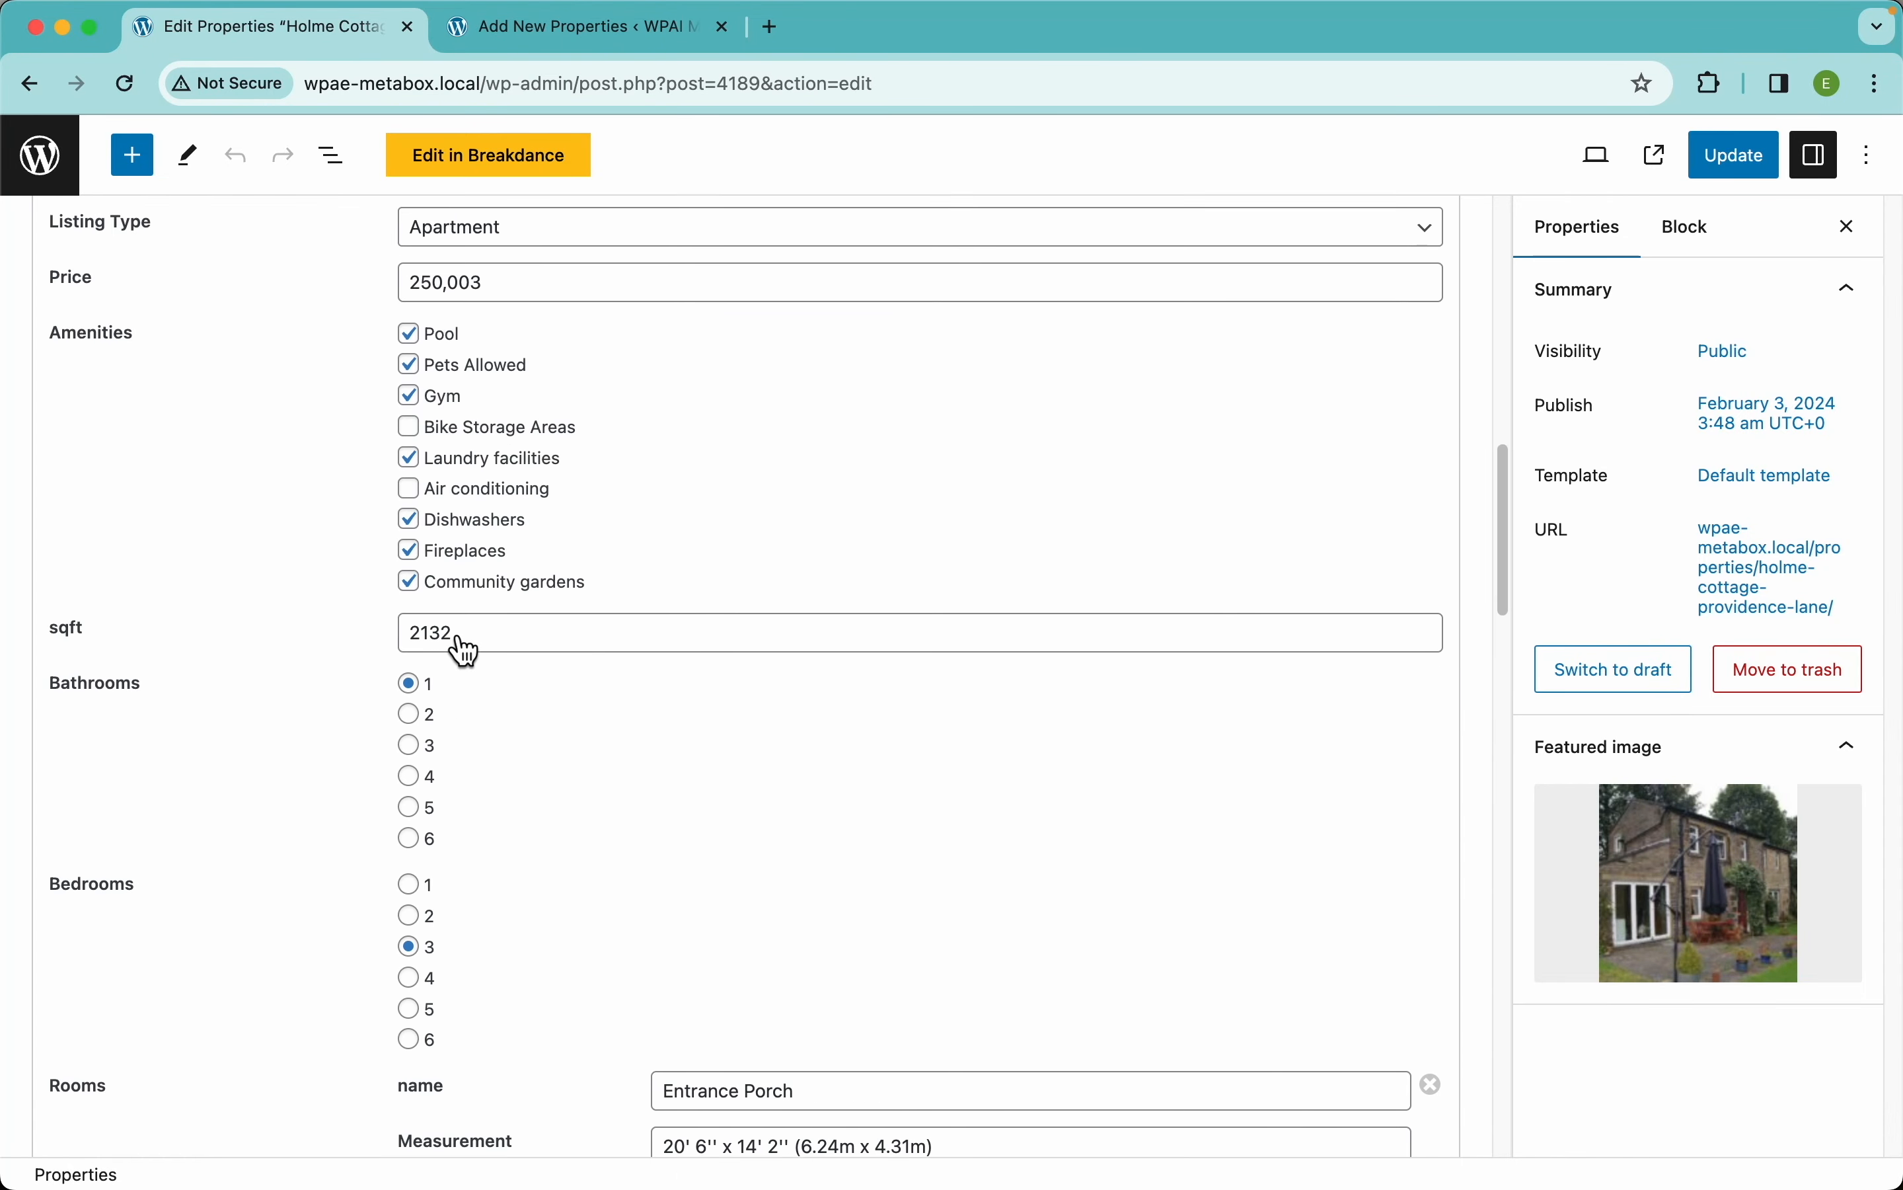
# - Check the post's imported Media and Contact fields, and view its published page in a new browser tab
pyautogui.click(250, 499)
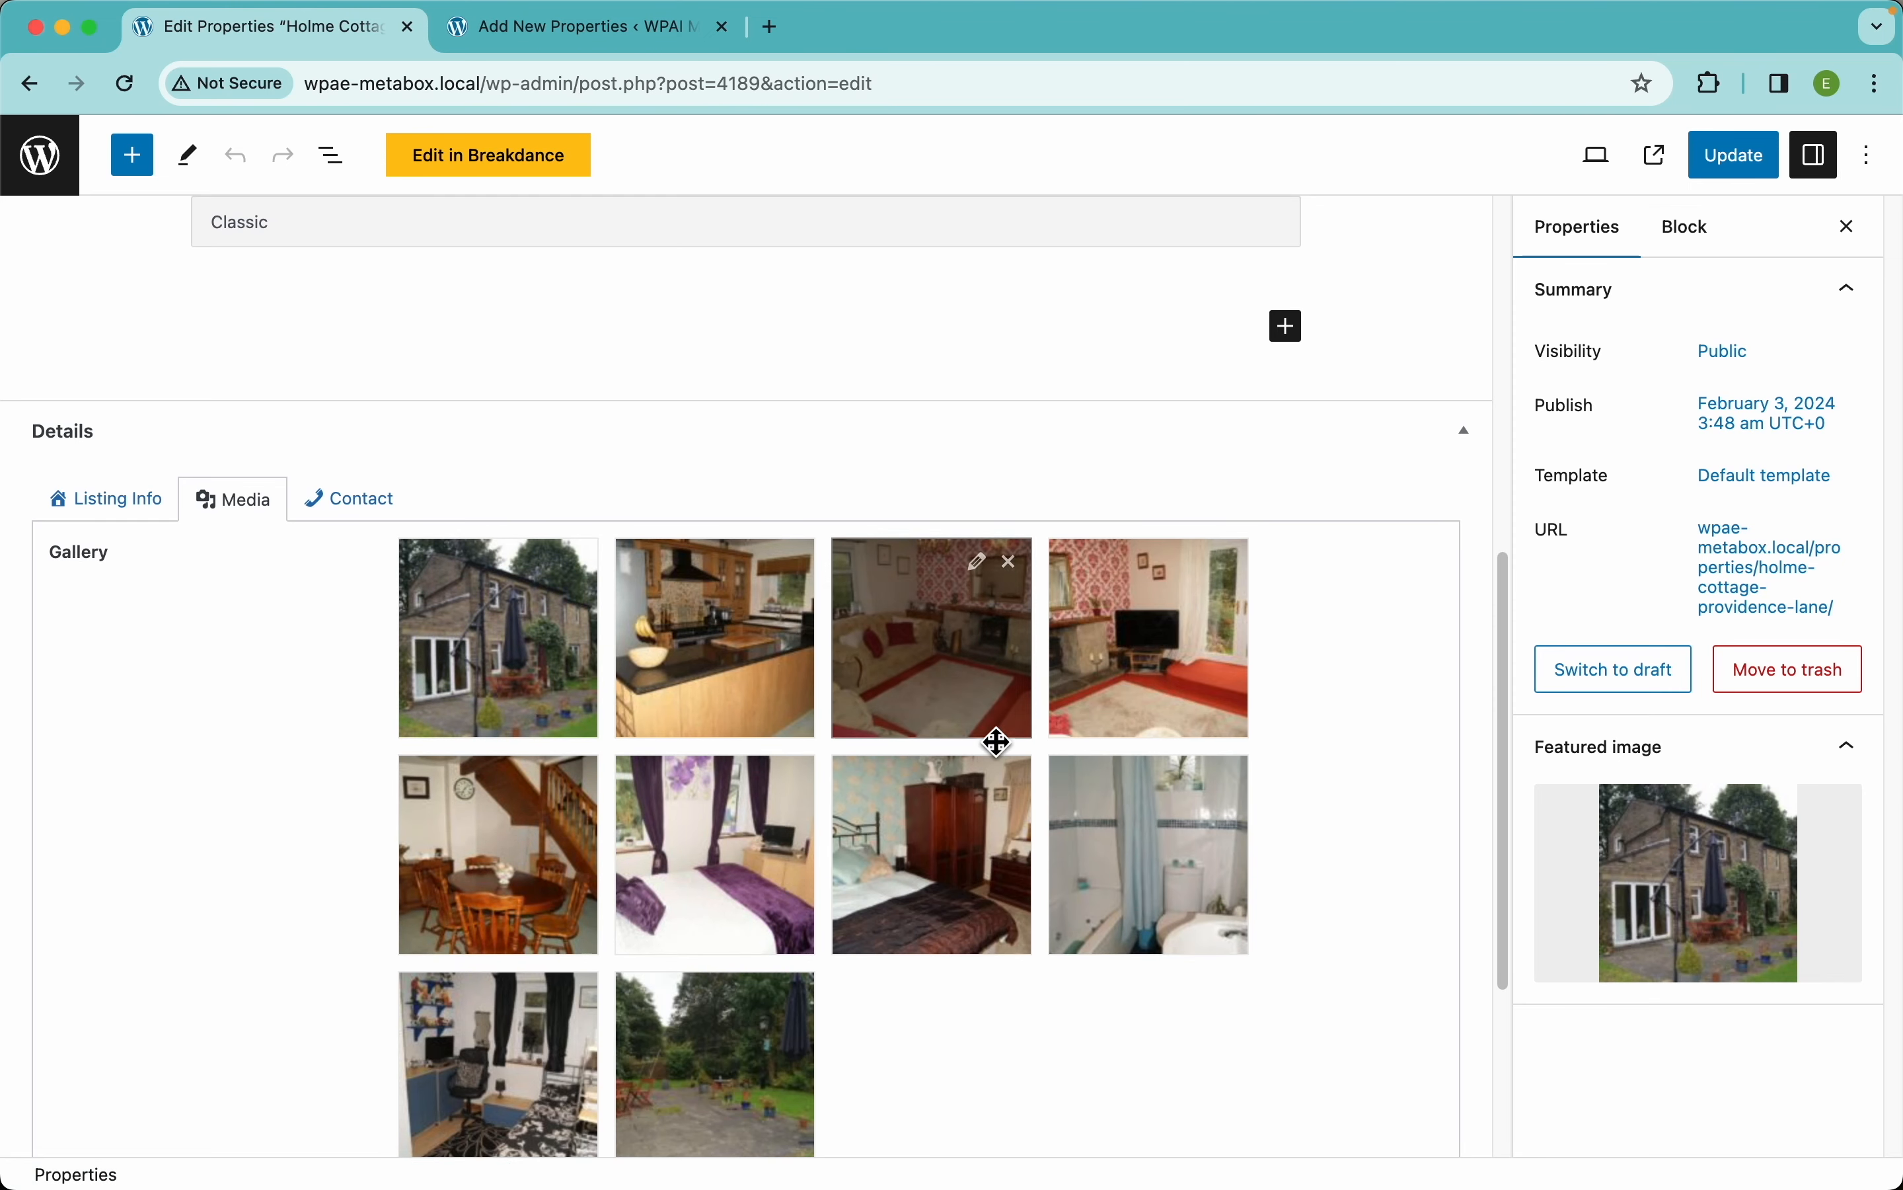
pyautogui.scroll(-5, 1412, 770)
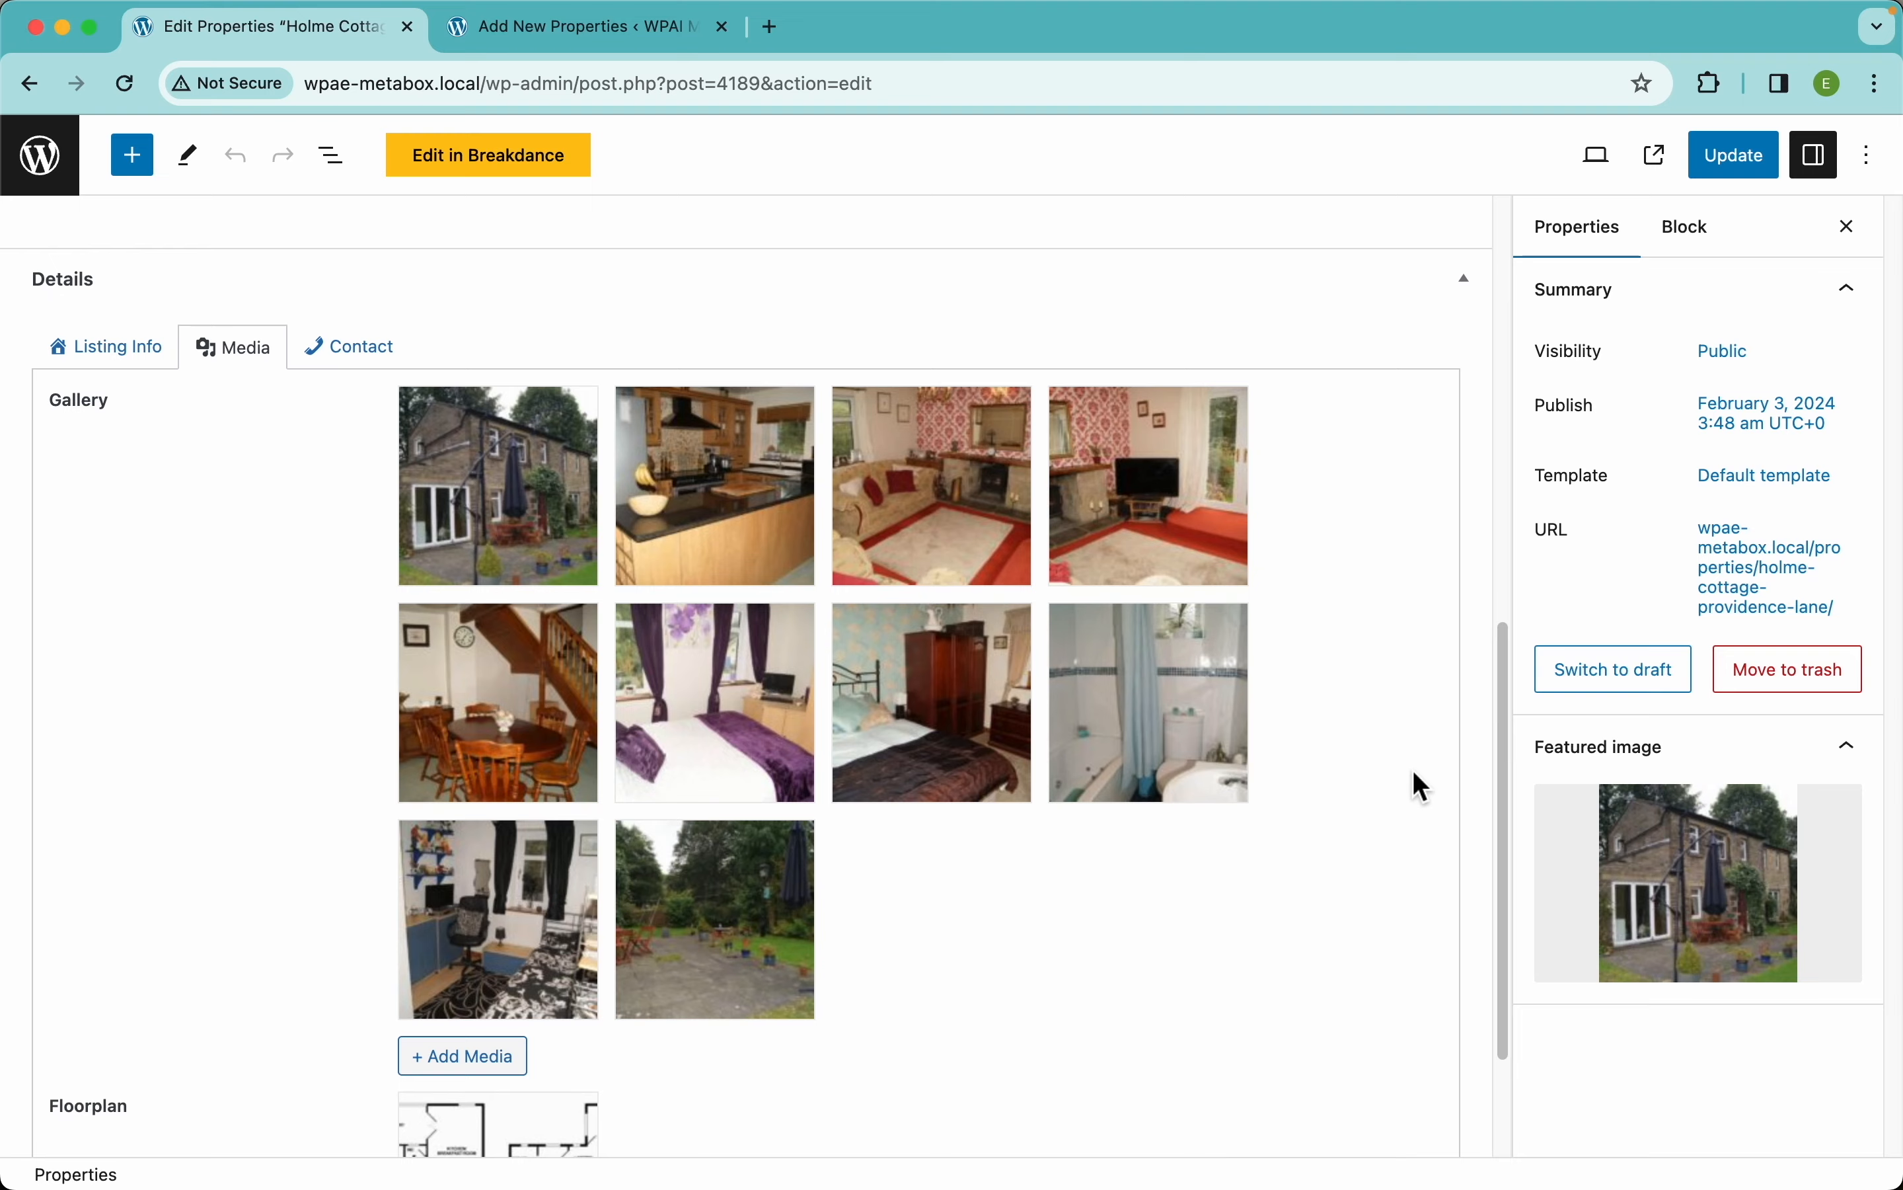
pyautogui.scroll(-5, 1134, 677)
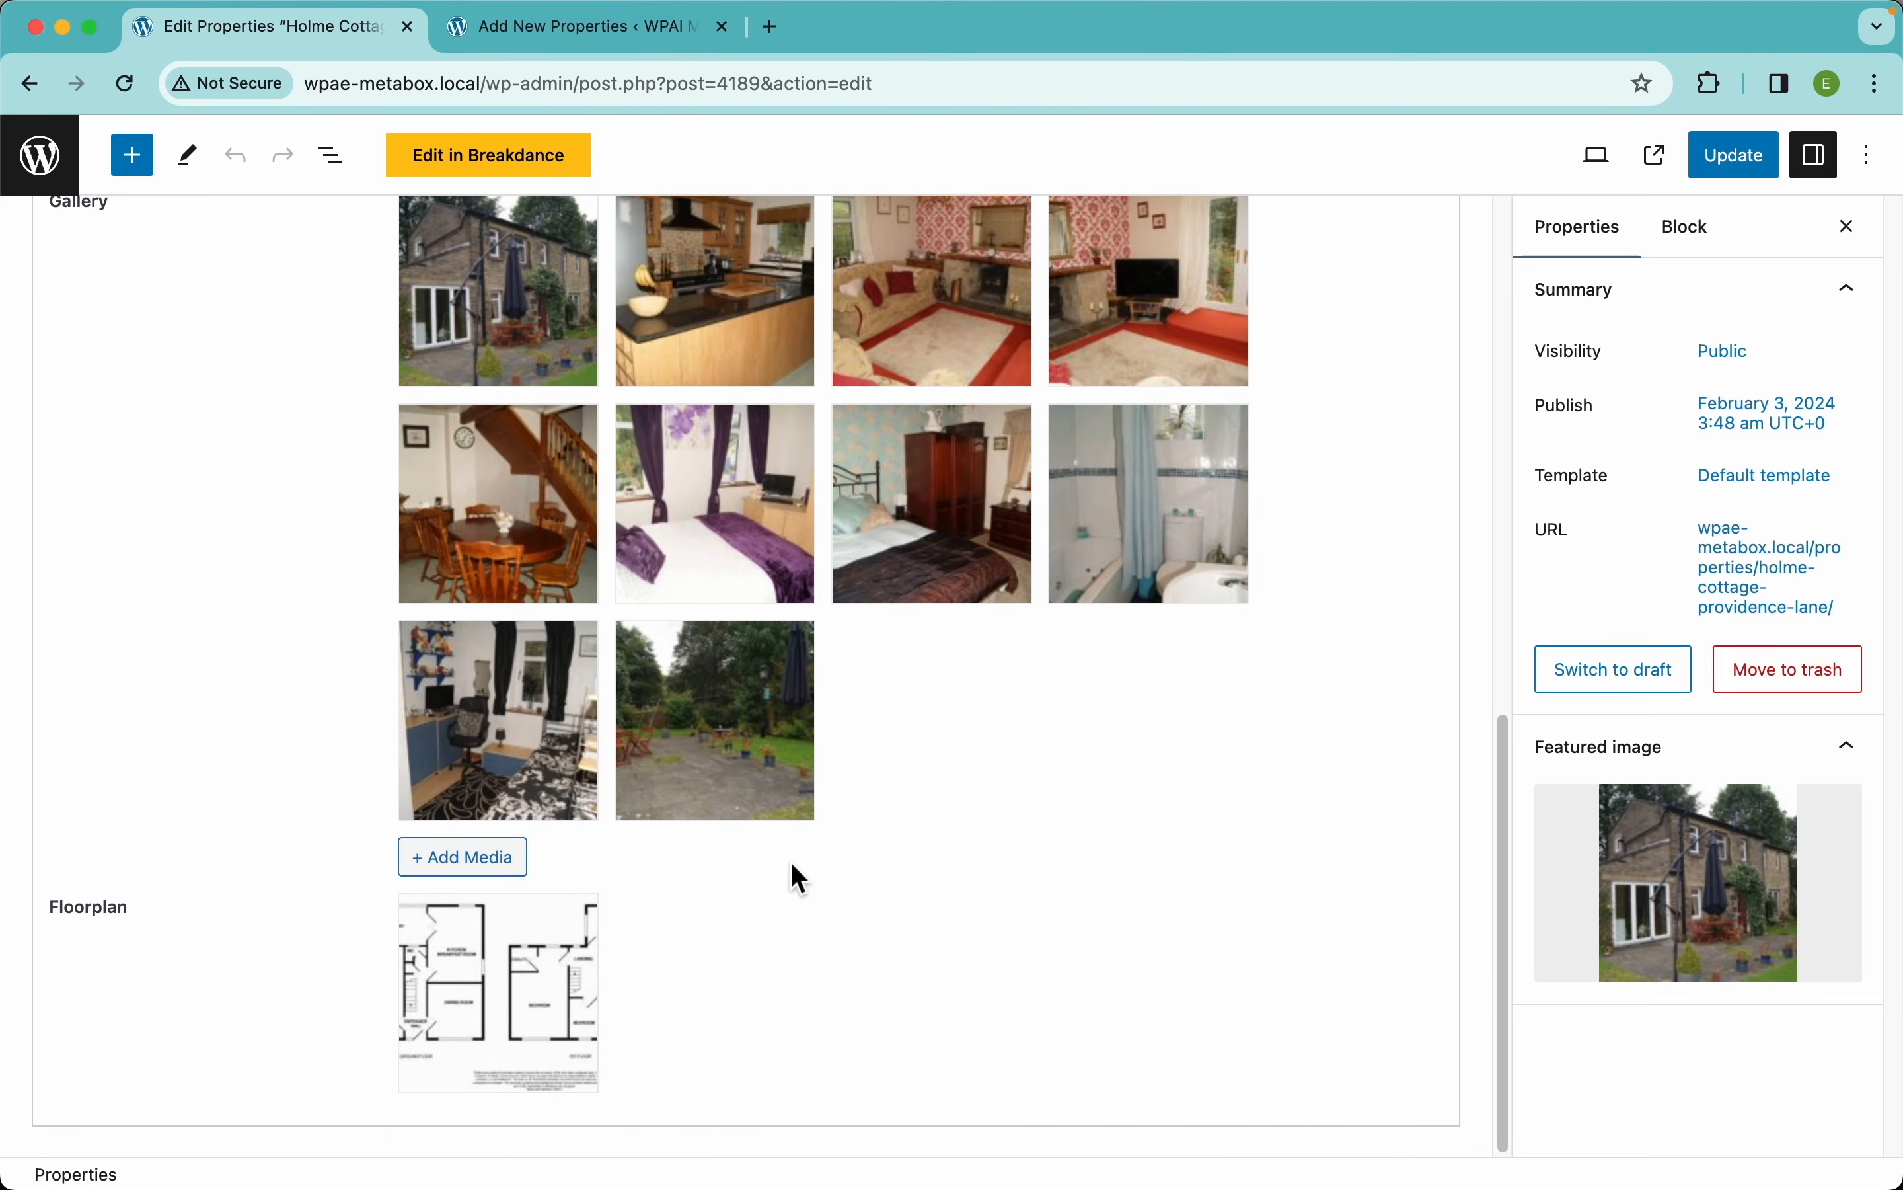
pyautogui.scroll(10, 793, 869)
pyautogui.click(377, 549)
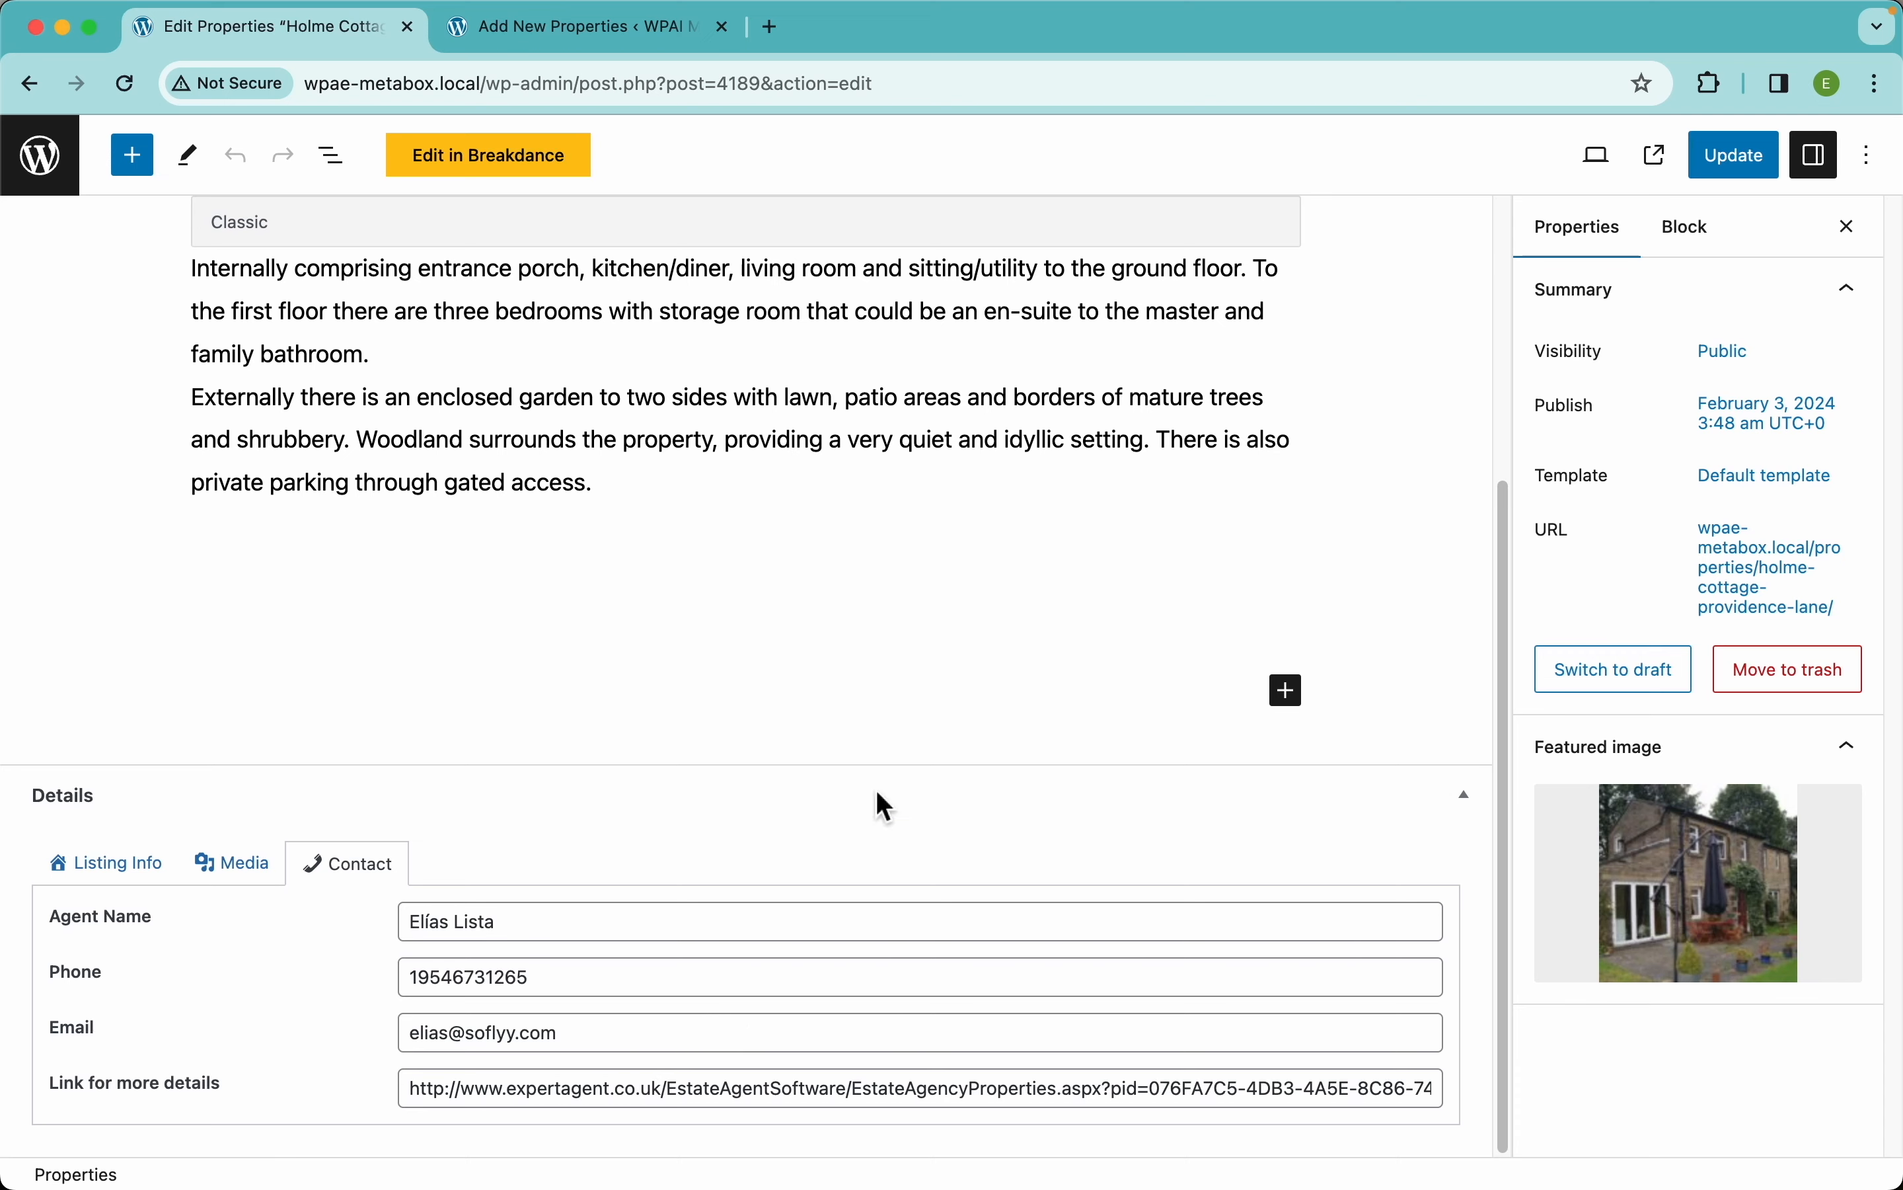
pyautogui.click(1660, 157)
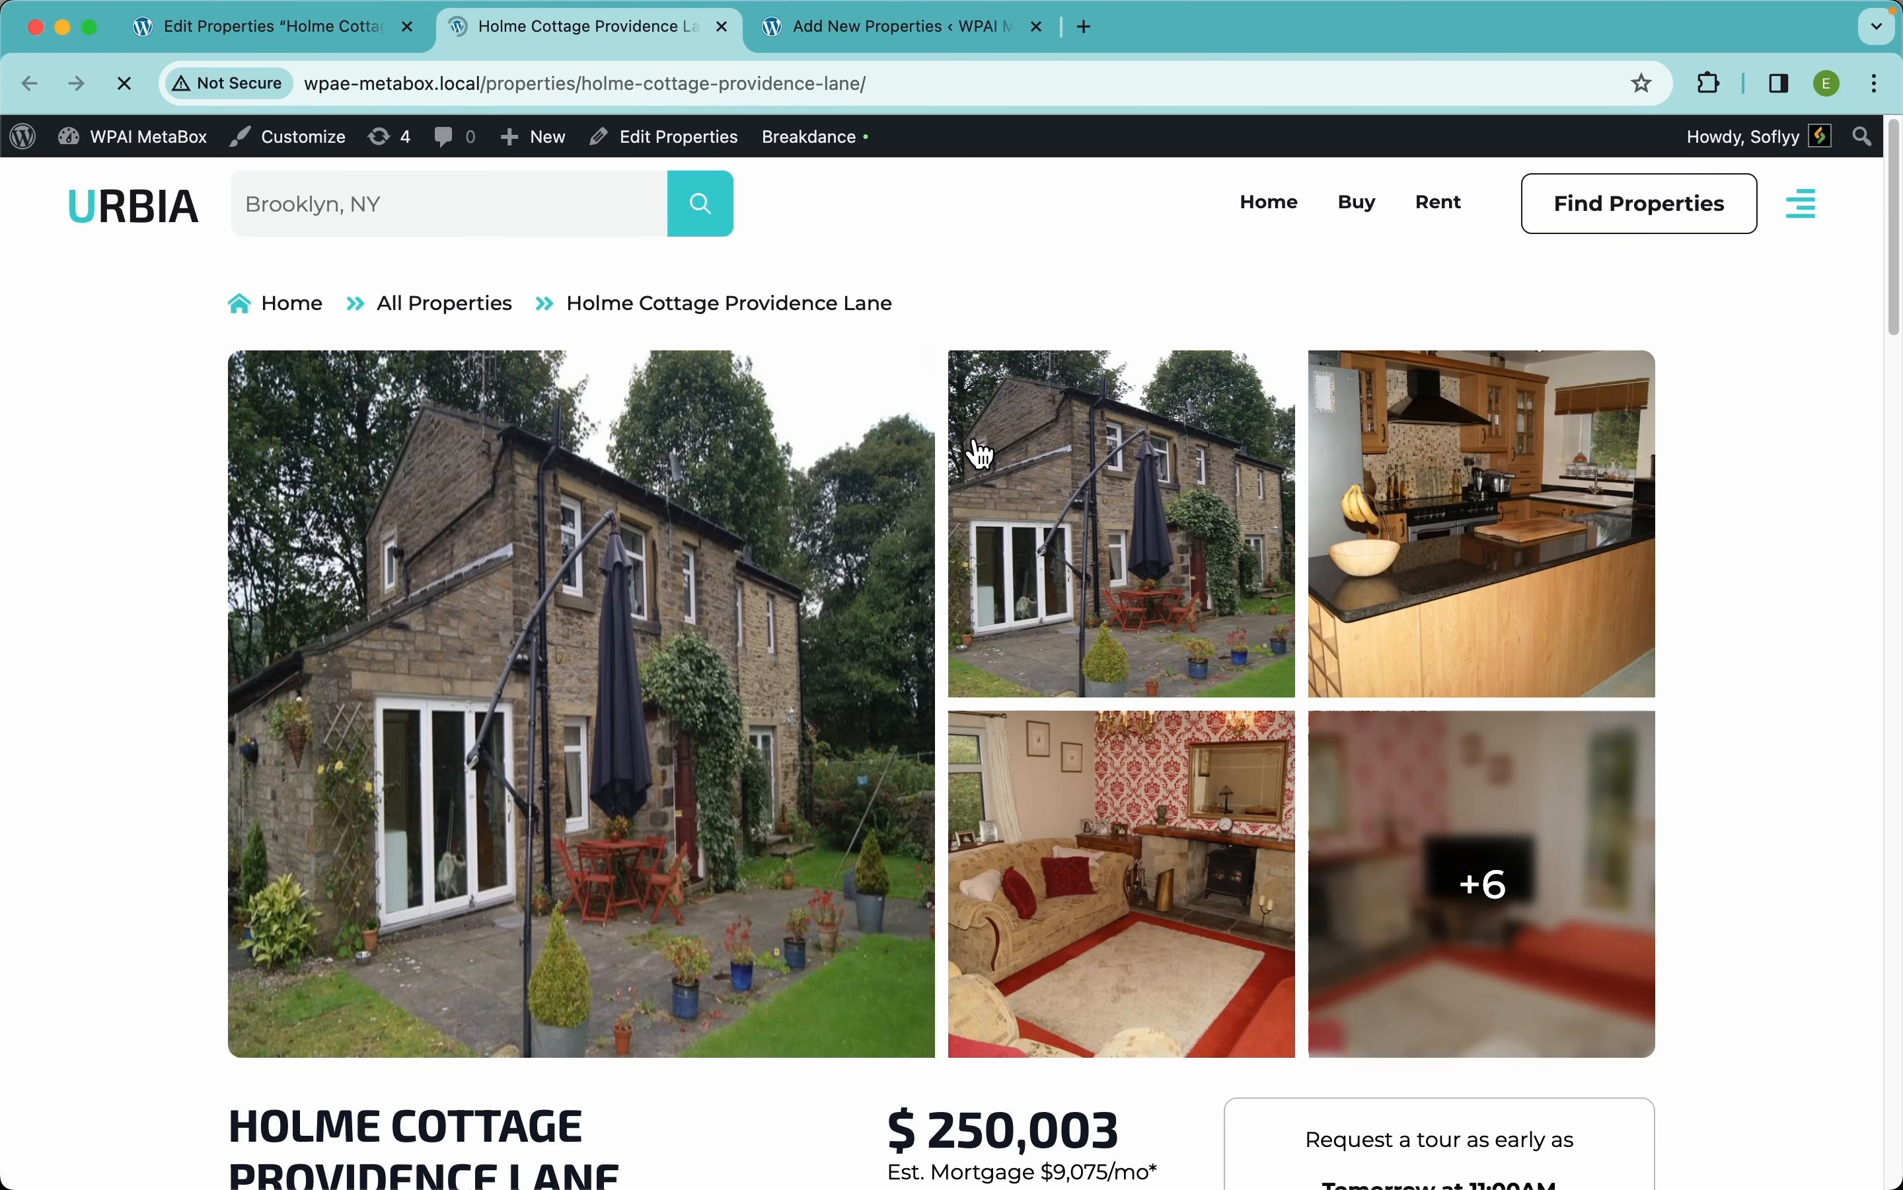